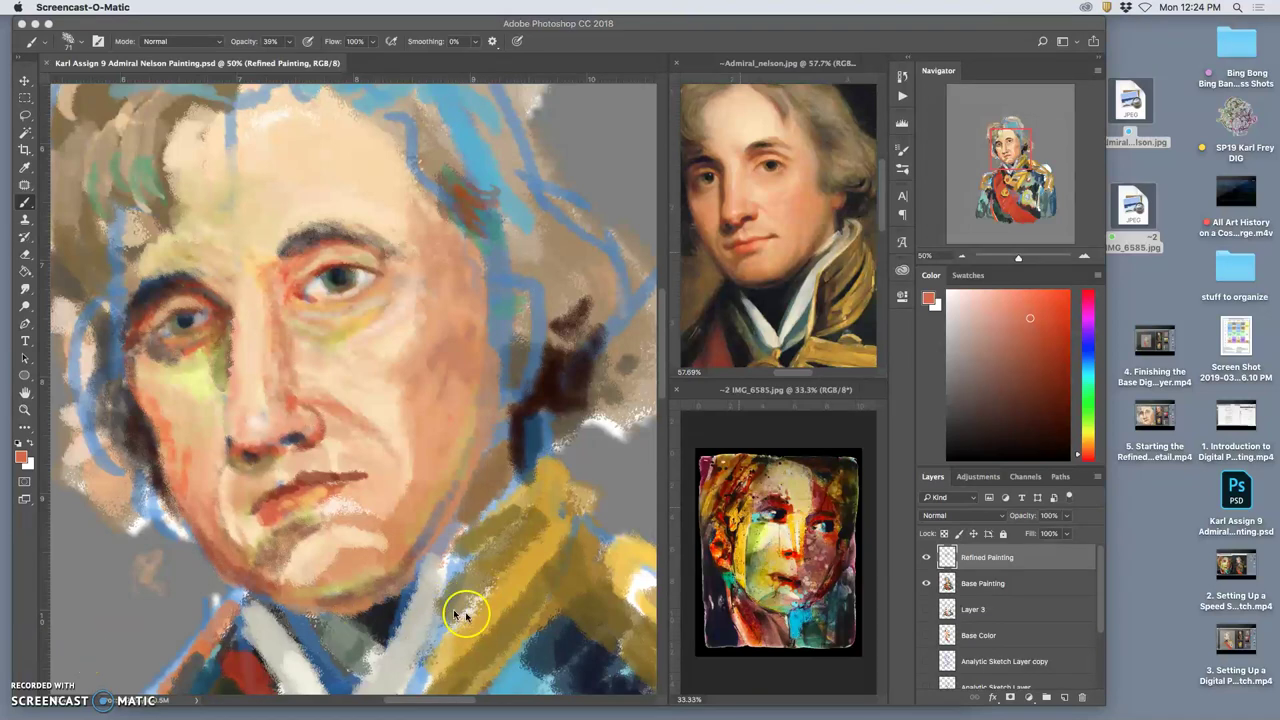
# Toggle the visibility of the Refined Painting layer to compare the portrait with and without the refined brushwork.
pyautogui.click(926, 557)
pyautogui.click(926, 557)
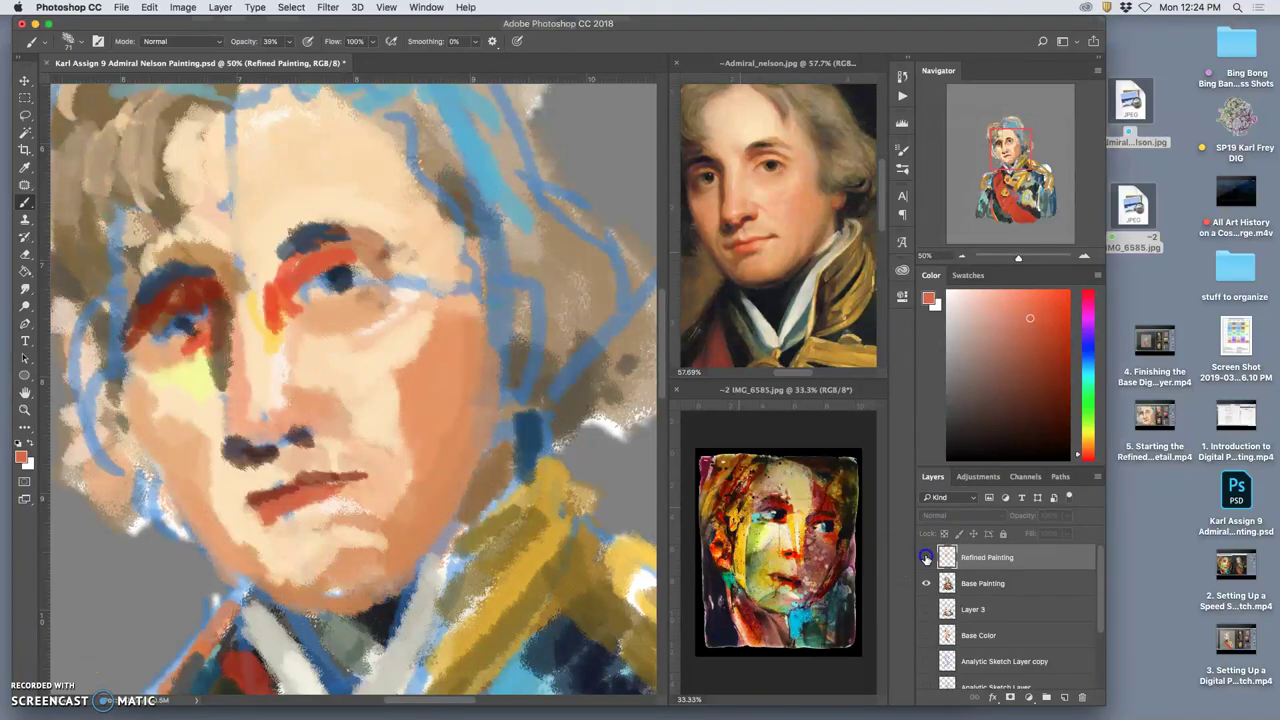
pyautogui.click(926, 557)
pyautogui.click(926, 557)
pyautogui.click(926, 557)
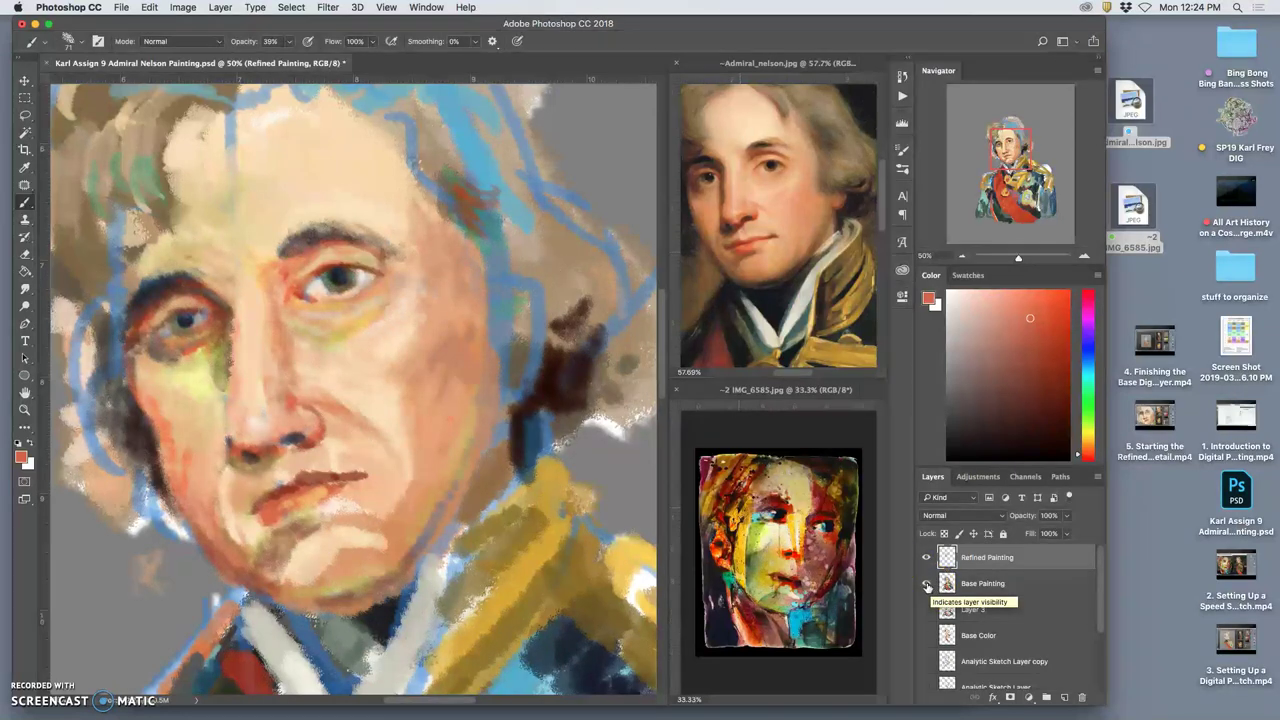
# Isolate the refined strokes by hiding Base Painting, hide the grey Layer 0 copy background, and show Base Painting again.
pyautogui.click(926, 583)
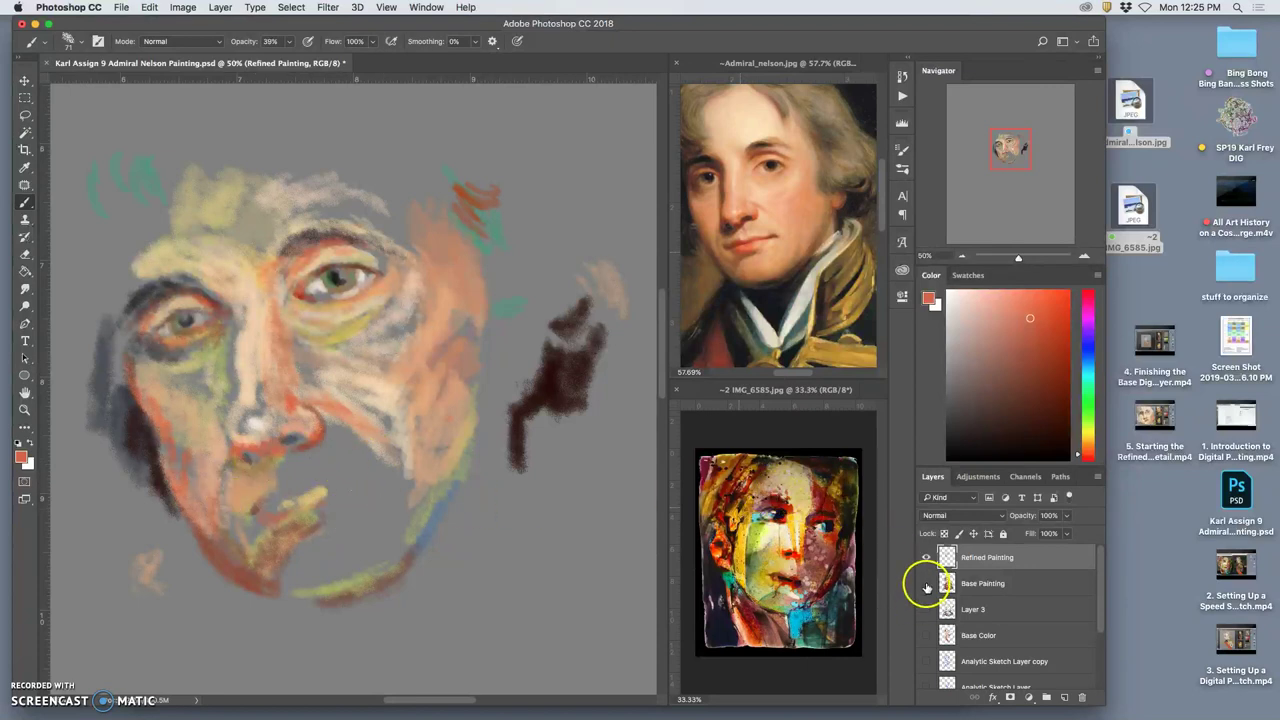
pyautogui.scroll(-3, 914, 586)
pyautogui.click(926, 651)
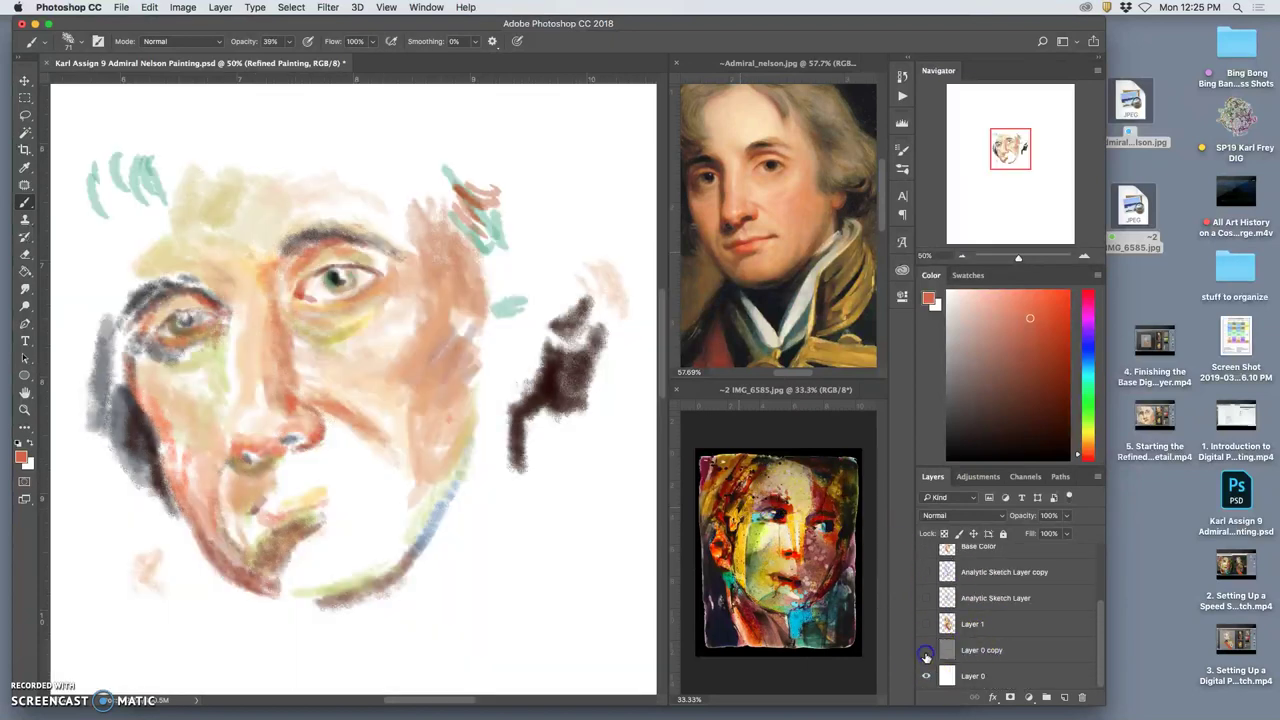
pyautogui.scroll(3, 981, 645)
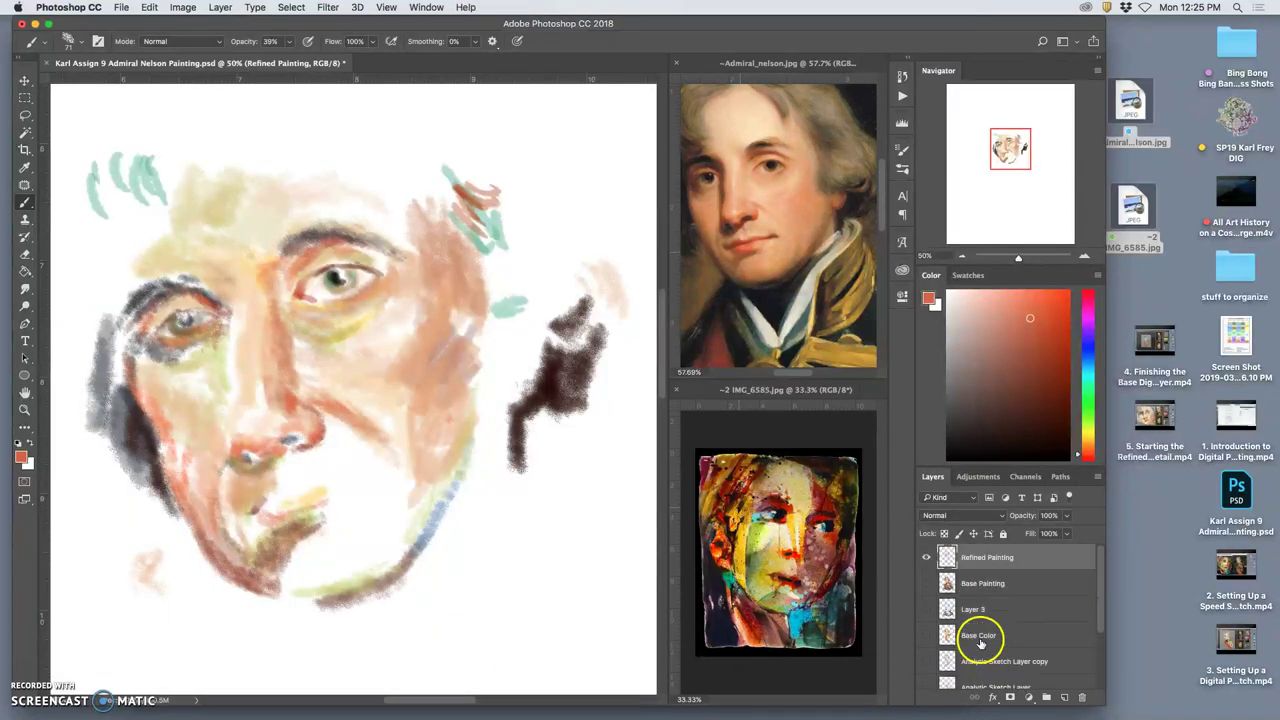
pyautogui.click(926, 584)
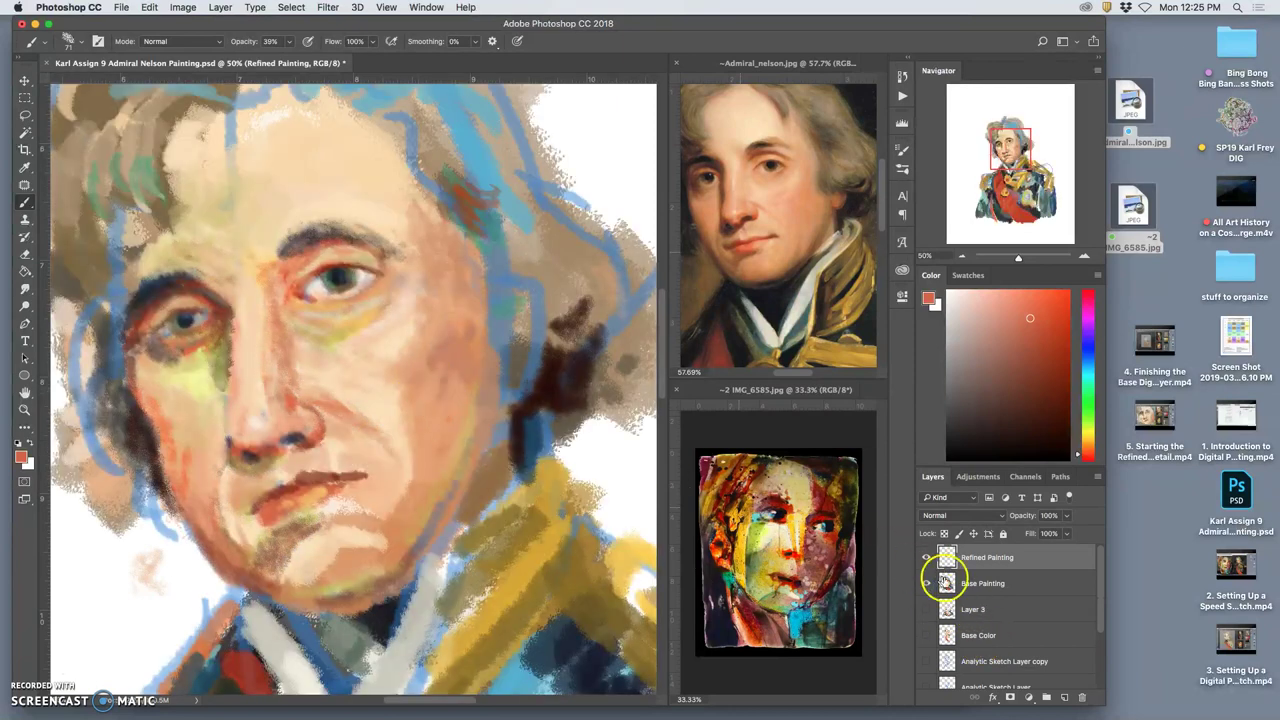
# Select the Base Painting layer, inspect its opacity setting, and view the whole figure at 12.5% zoom.
pyautogui.click(971, 586)
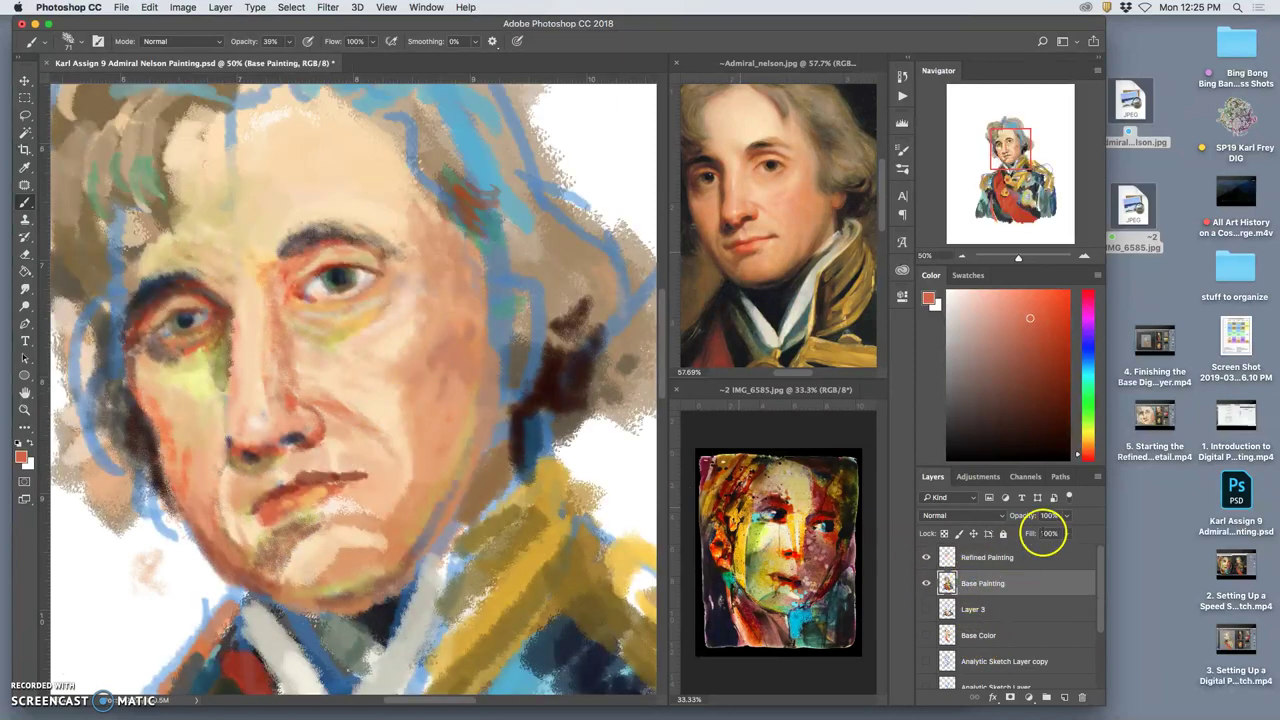
pyautogui.click(1066, 516)
pyautogui.moveTo(1050, 534)
pyautogui.mouseDown()
pyautogui.moveTo(1036, 534)
pyautogui.moveTo(1052, 533)
pyautogui.mouseUp()
pyautogui.press('super+minus')
pyautogui.press('super+minus')
pyautogui.press('super+minus')
pyautogui.press('super+minus')
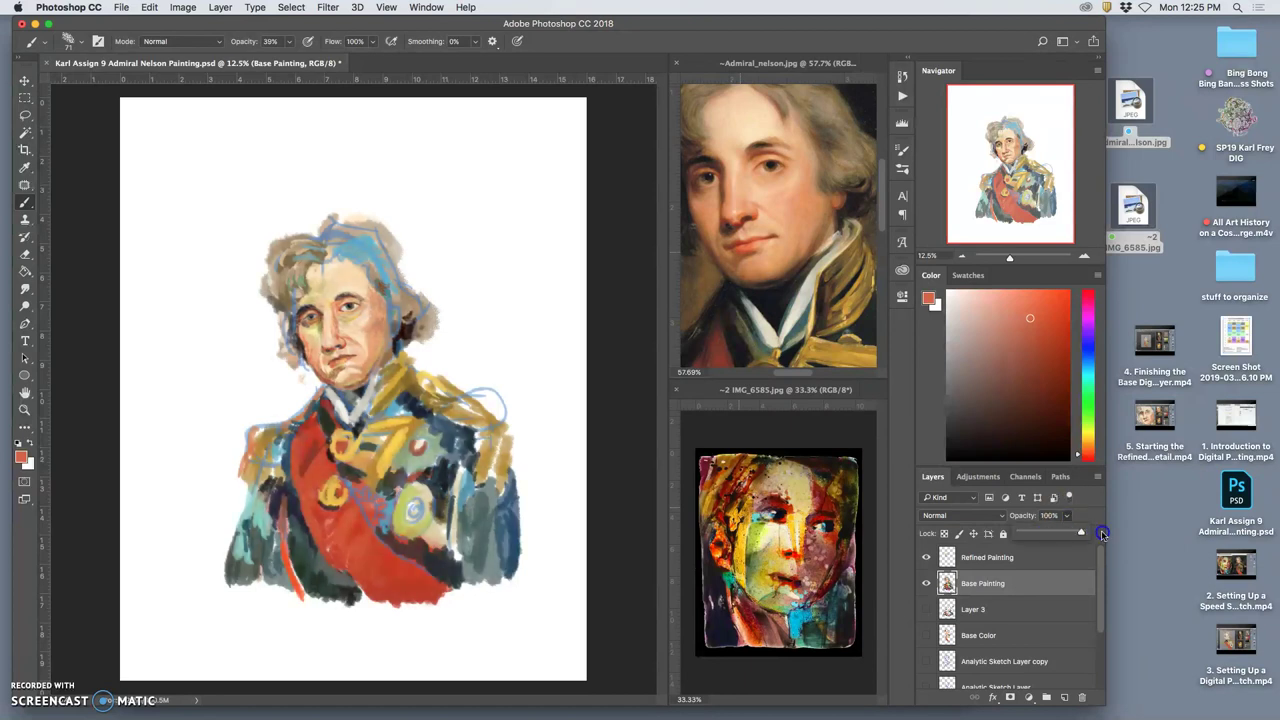
# Hide the Base Painting layer and show Layer 3, toggling Base Color to compare.
pyautogui.click(926, 583)
pyautogui.click(927, 609)
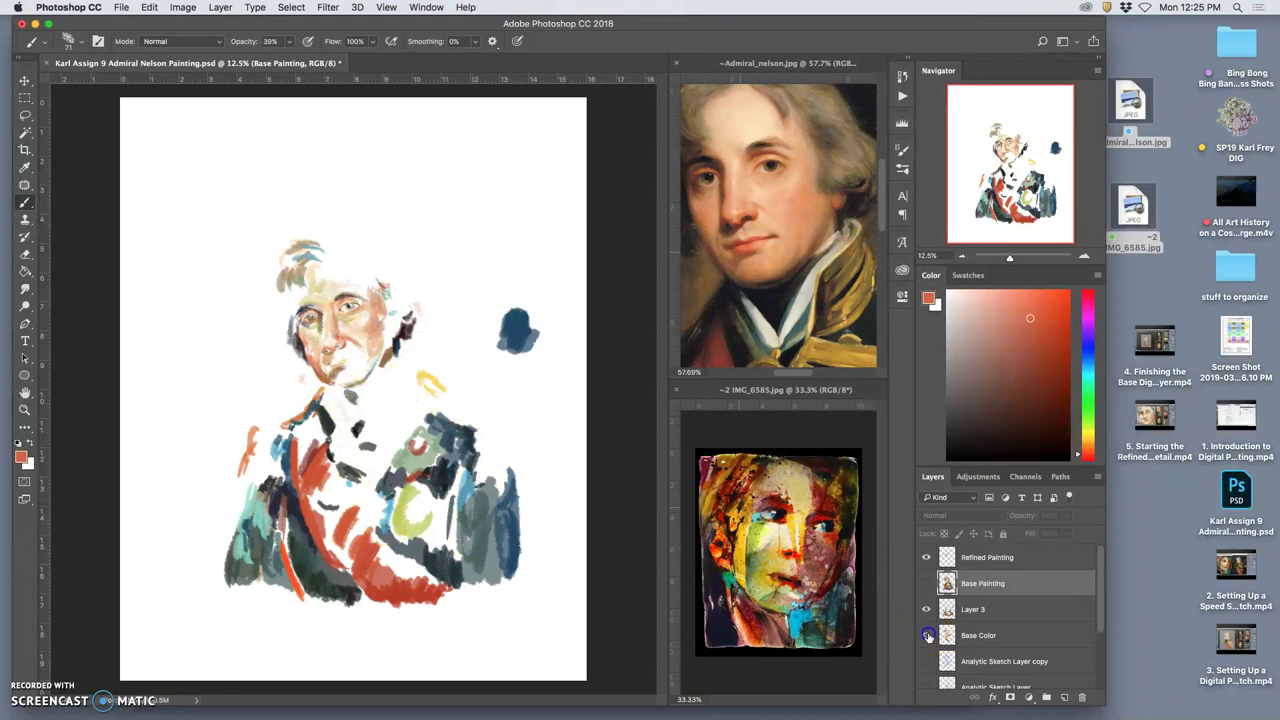
pyautogui.click(927, 635)
pyautogui.click(927, 635)
# Switch to Chrome and run a Google image search for "larry rivers" in a new tab.
pyautogui.moveTo(520, 712)
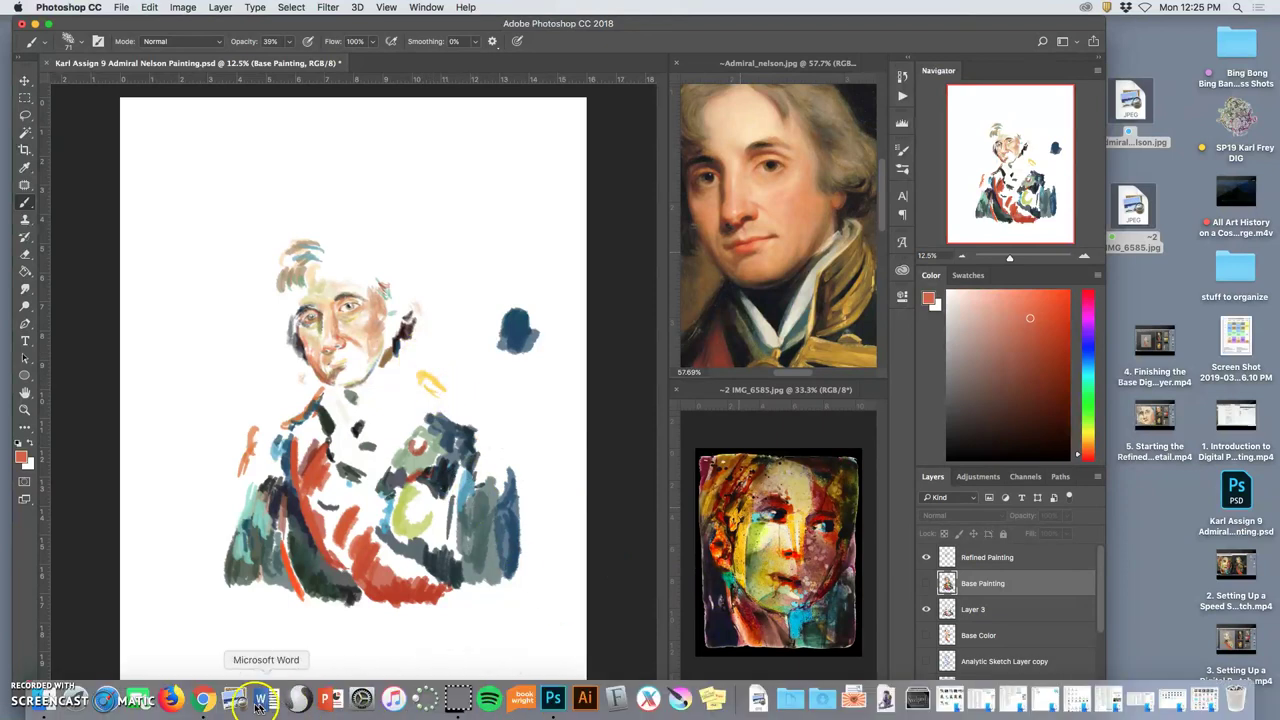
pyautogui.click(203, 699)
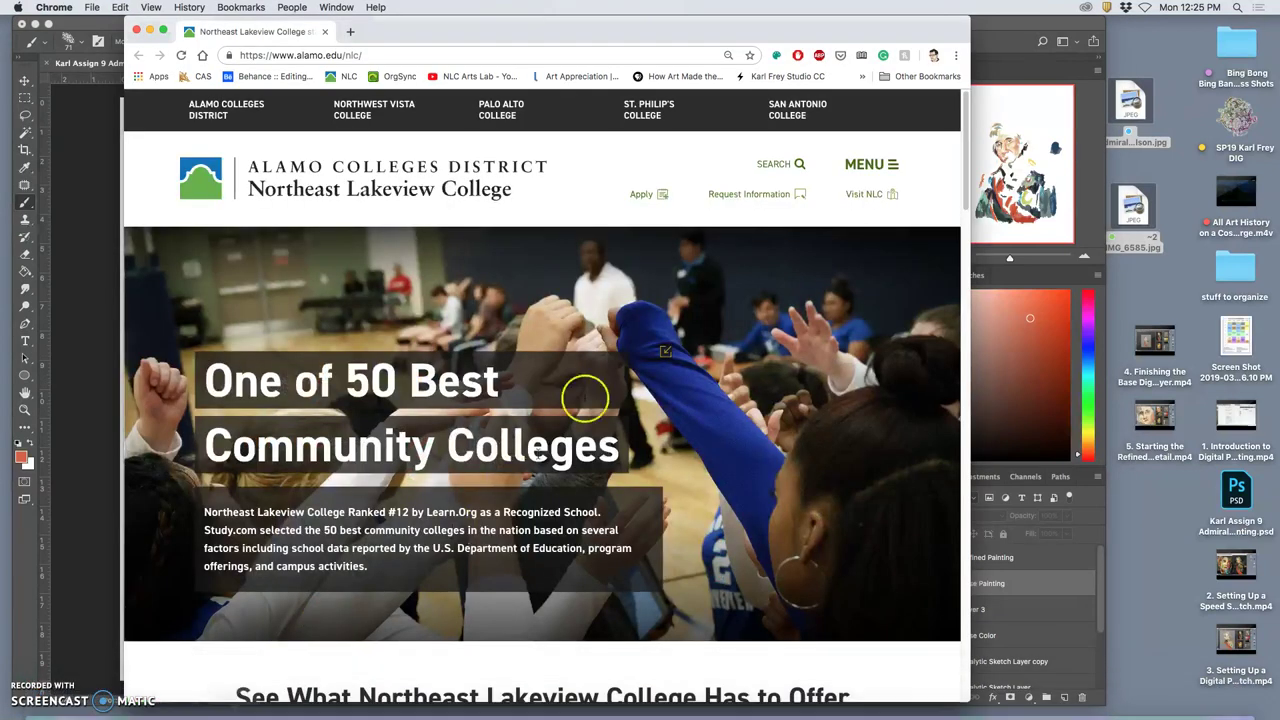
pyautogui.click(350, 33)
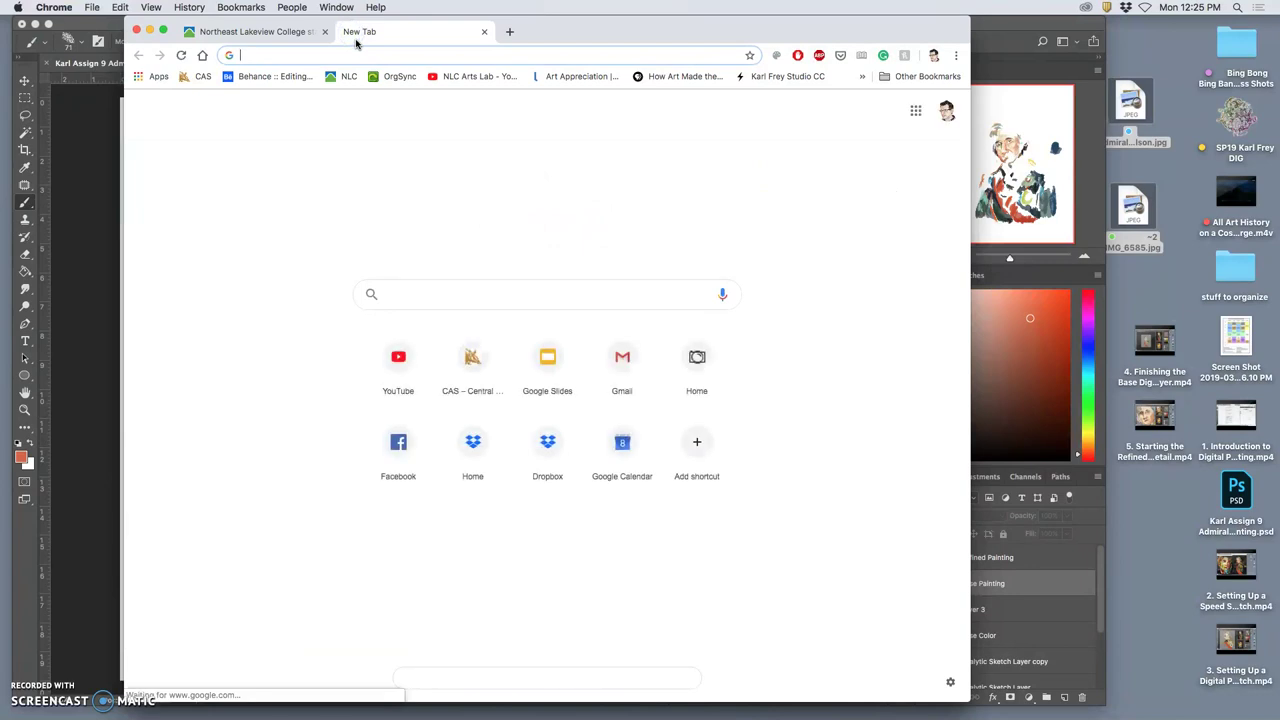
pyautogui.write('larry rivers')
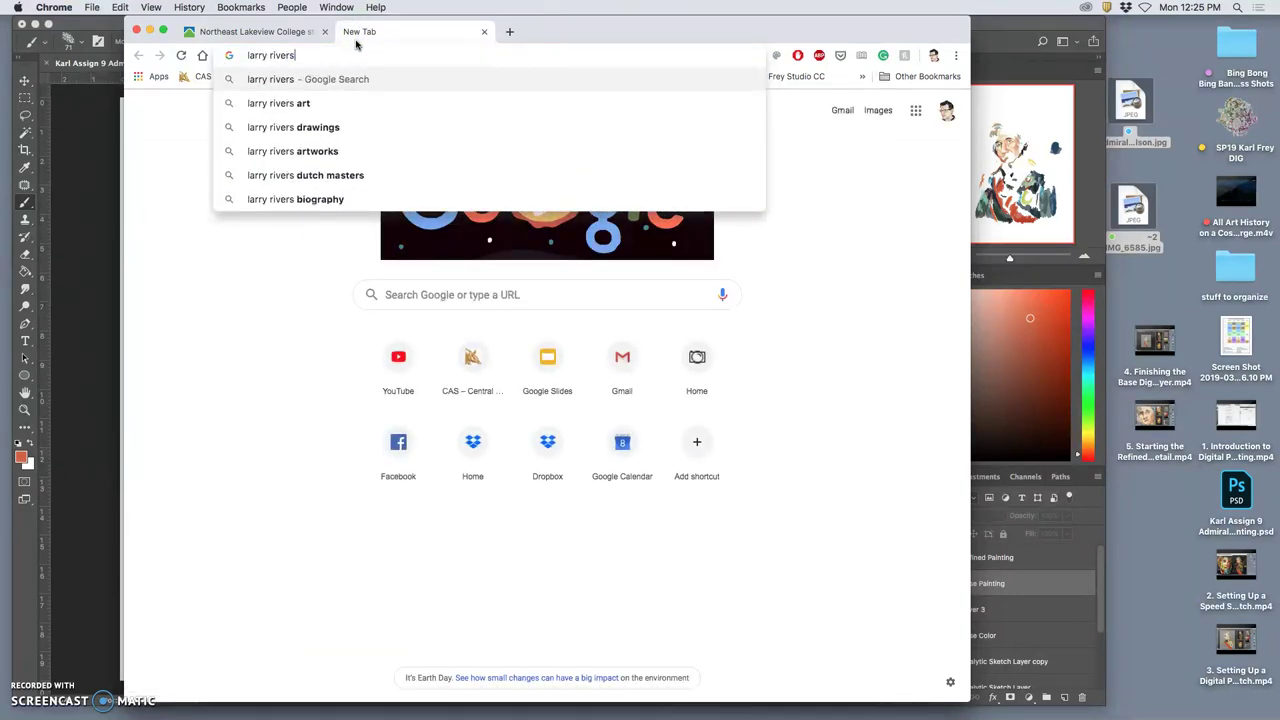
pyautogui.press('Return')
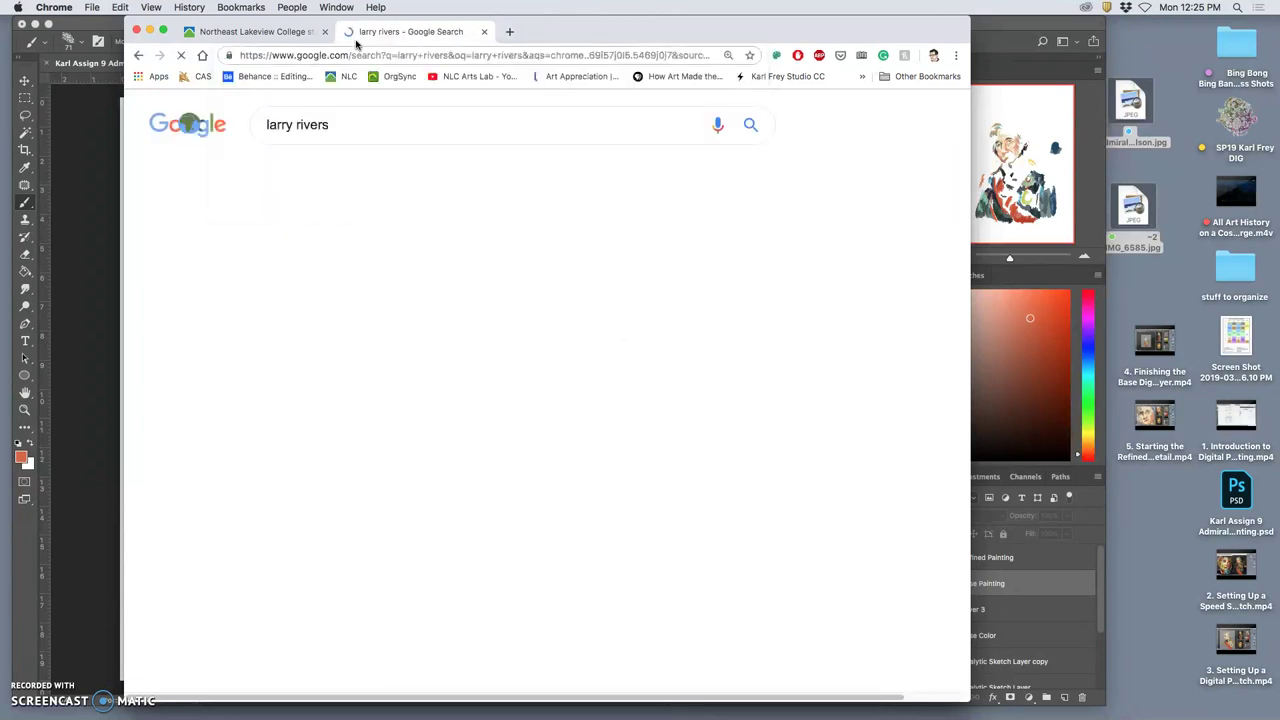
pyautogui.click(325, 176)
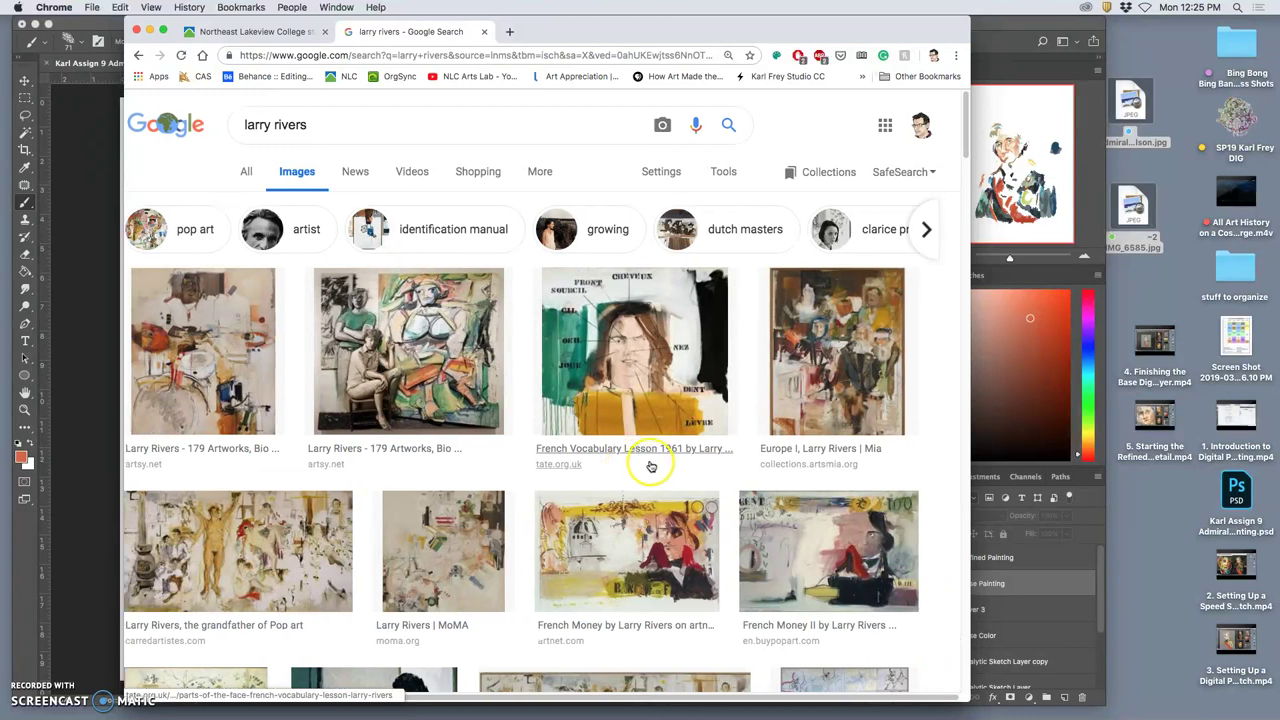
# Browse the Larry Rivers image results, previewing the paintings French Money and The 25 Cent Summer Cap.
pyautogui.scroll(-2, 650, 464)
pyautogui.click(652, 444)
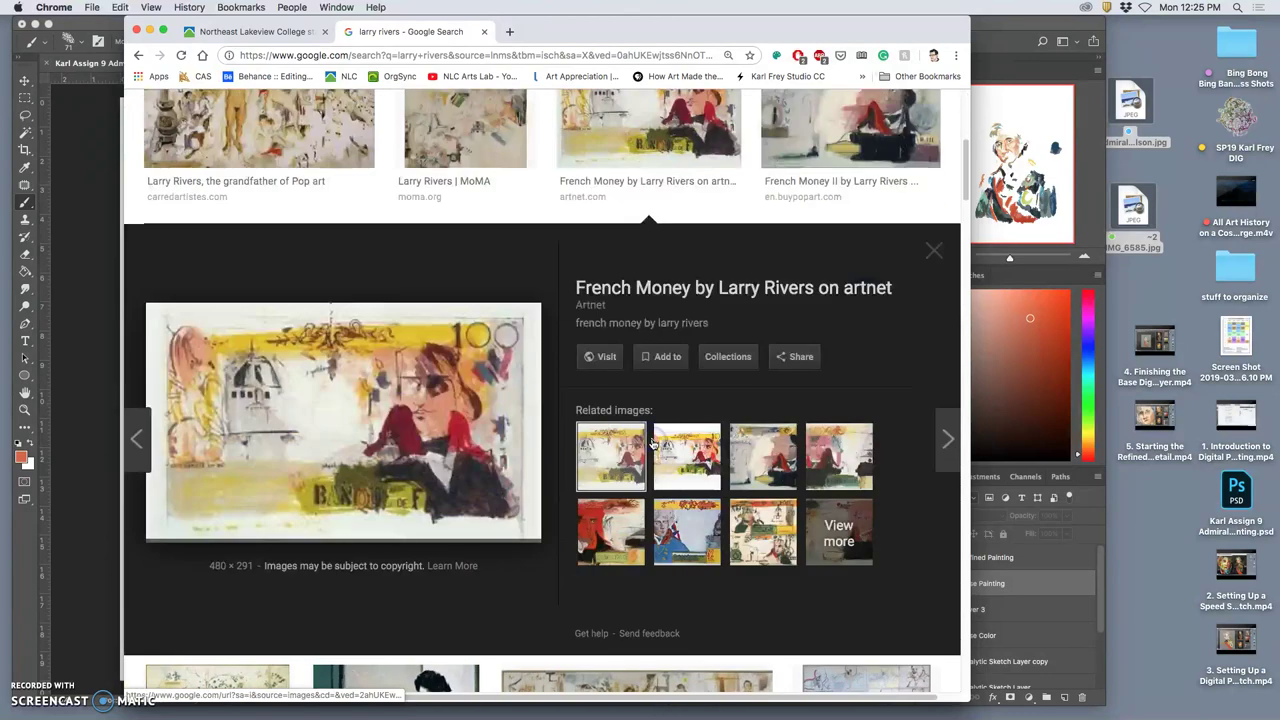
pyautogui.scroll(-5, 467, 440)
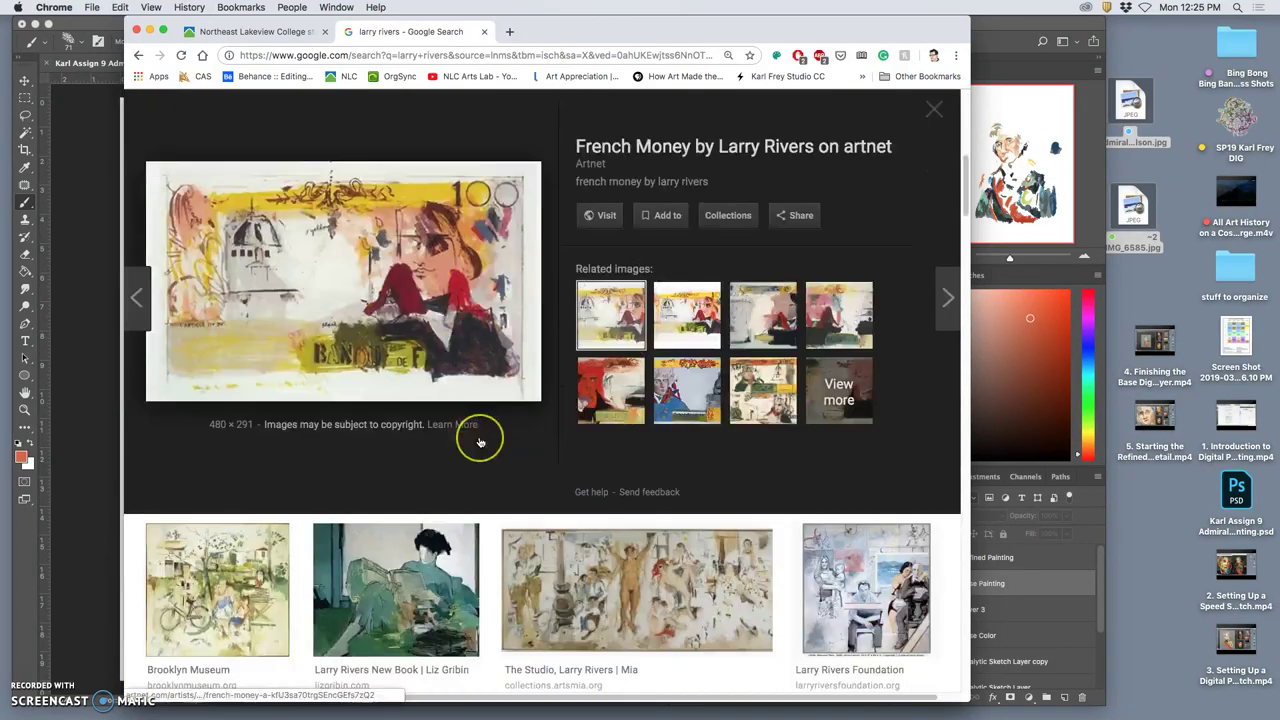
pyautogui.scroll(-6, 480, 442)
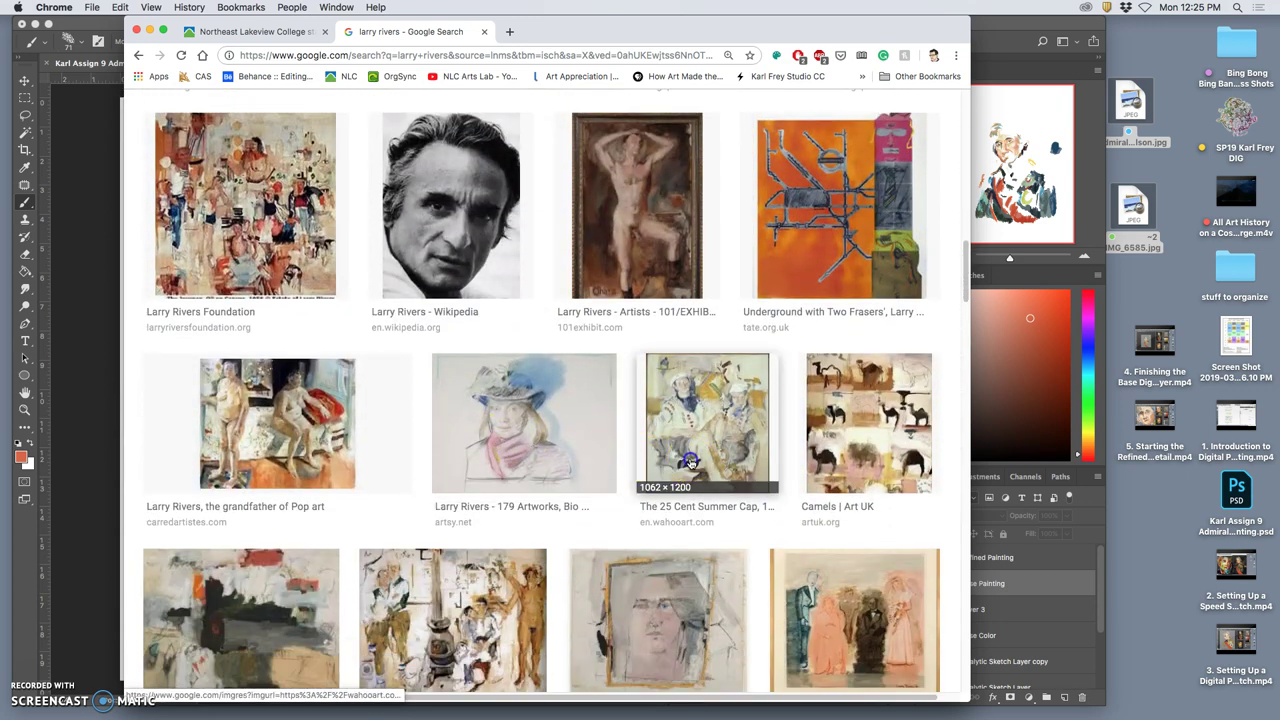
pyautogui.click(668, 465)
pyautogui.click(360, 437)
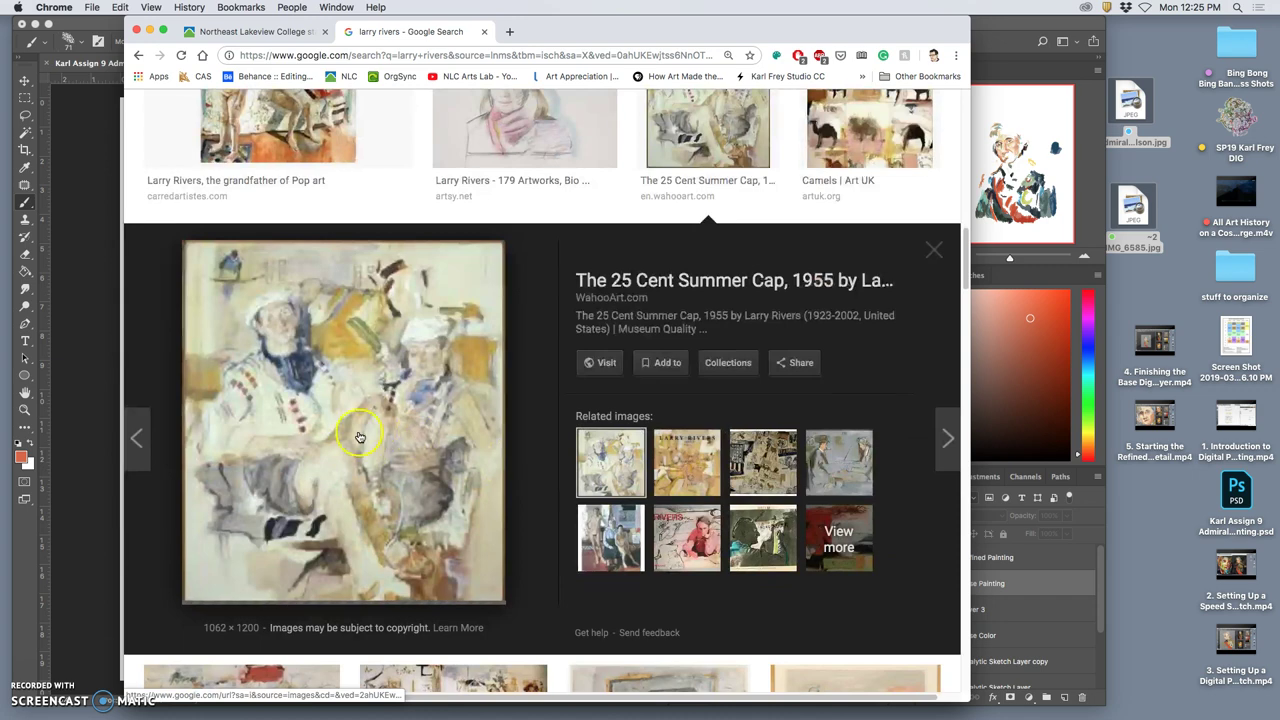
pyautogui.scroll(-5, 384, 444)
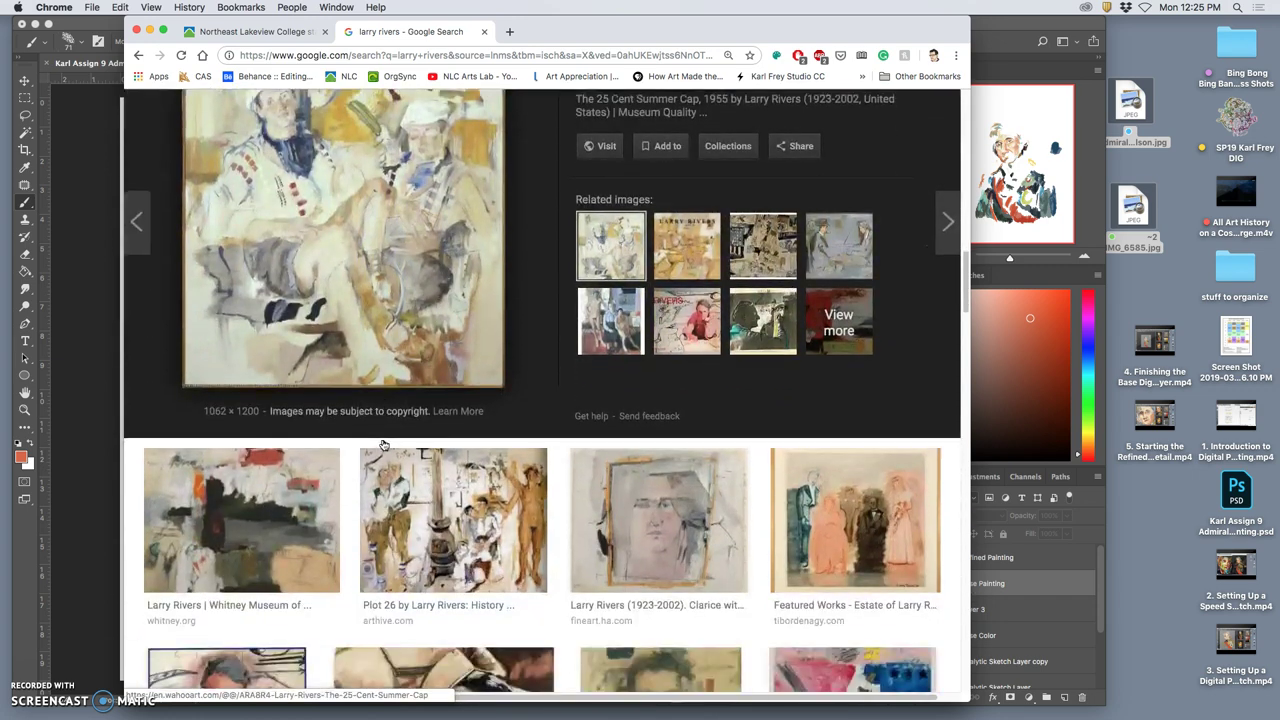
pyautogui.scroll(-6, 384, 444)
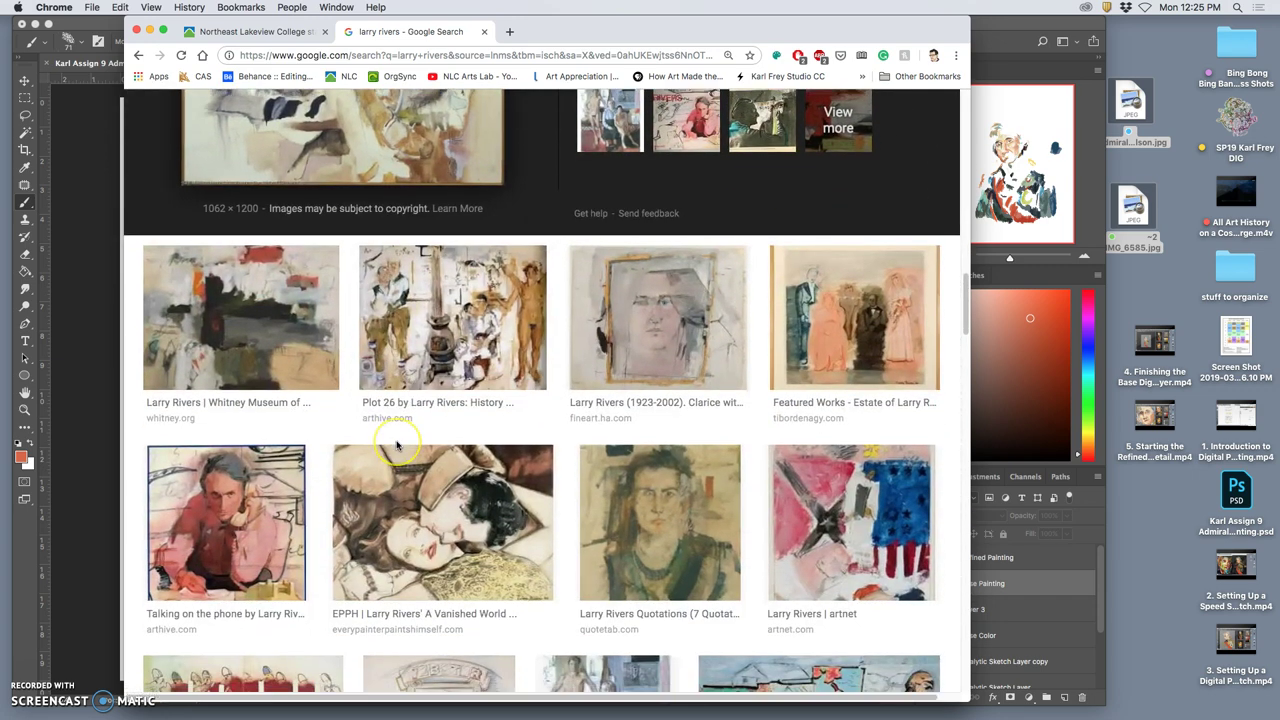
pyautogui.scroll(-2, 397, 445)
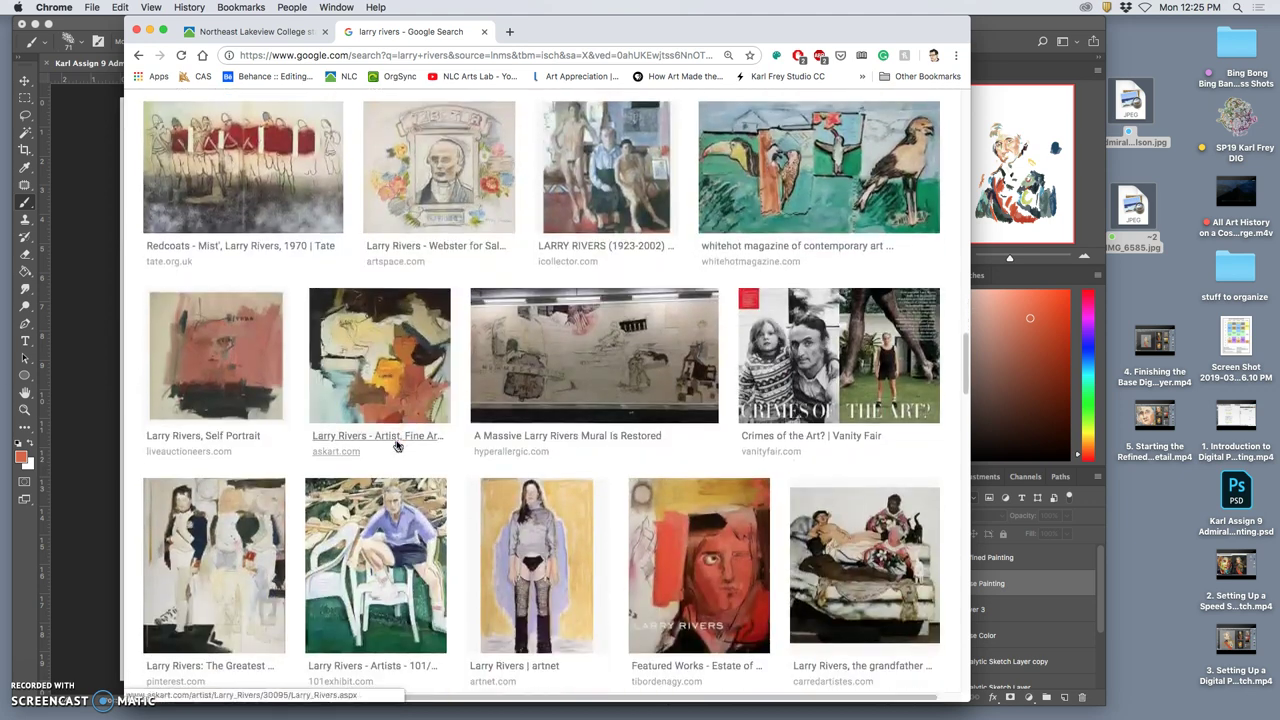
# Preview Larry Rivers' 1964 Napoleon painting, open its Pinterest page in a new tab, and move the browser window aside to uncover the Photoshop canvas.
pyautogui.click(229, 538)
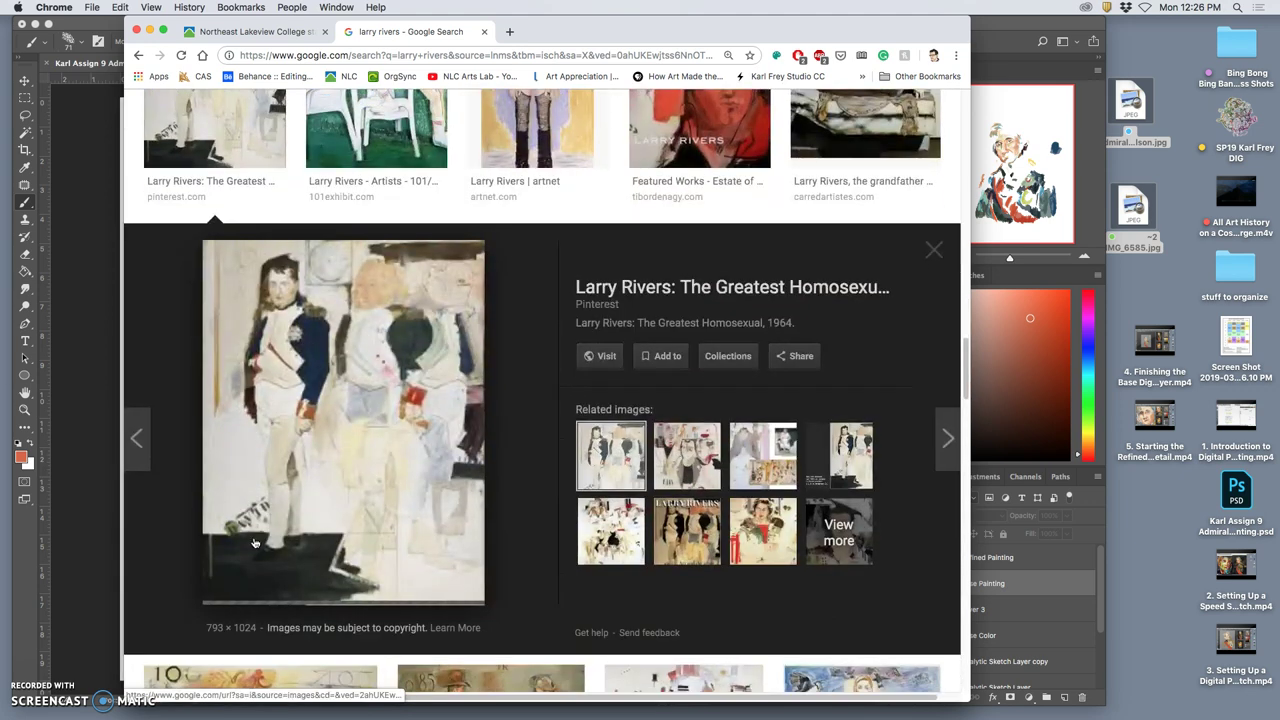
pyautogui.rightClick(357, 419)
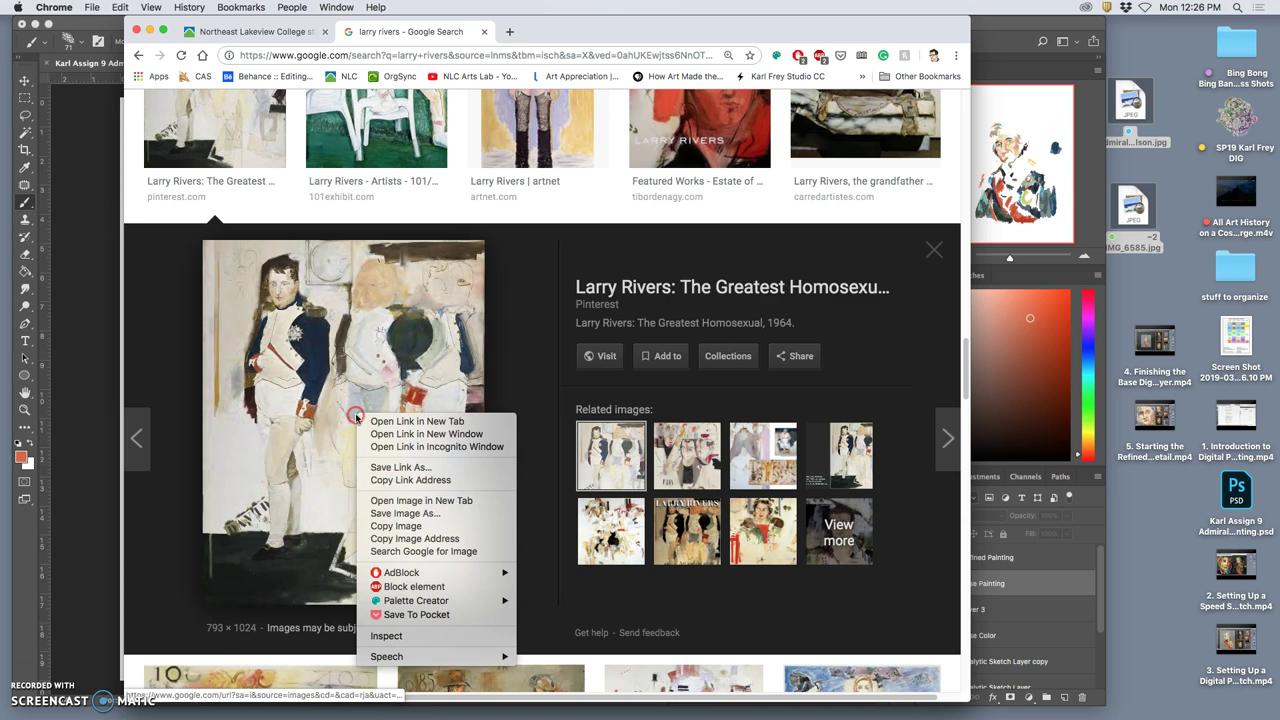
pyautogui.click(385, 418)
pyautogui.click(556, 34)
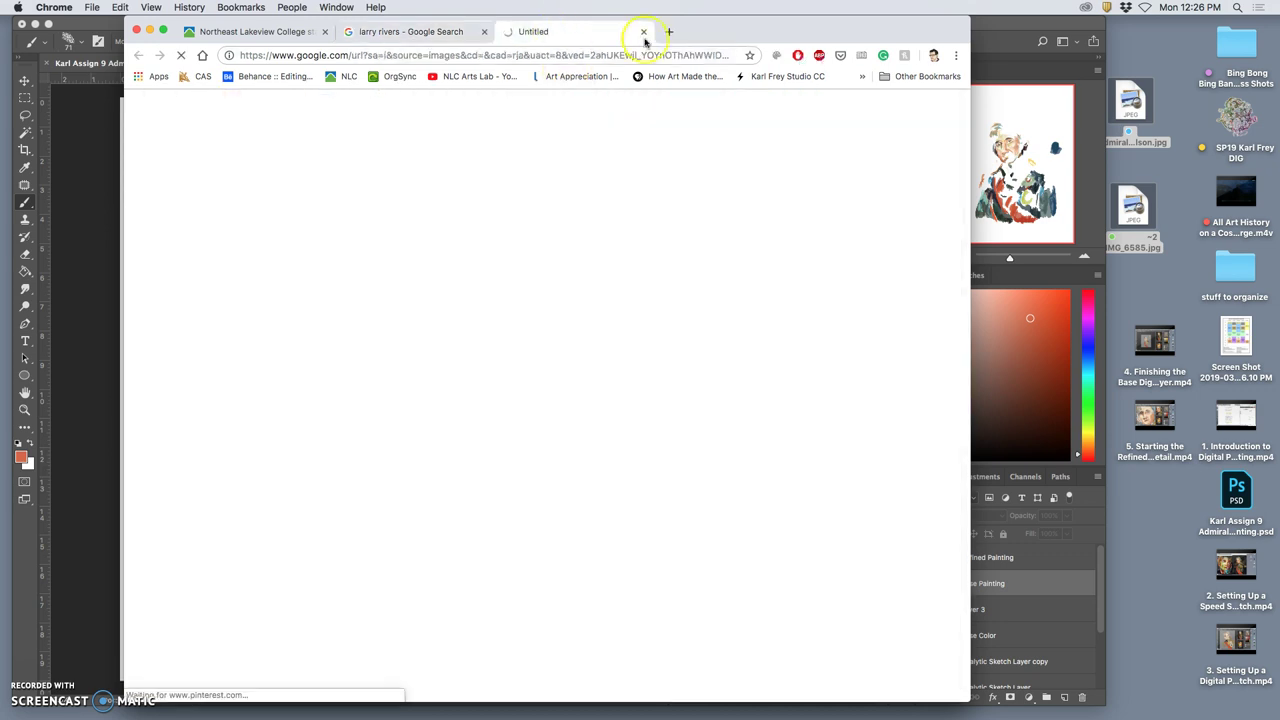
pyautogui.moveTo(729, 35); pyautogui.dragTo(1106, 38)
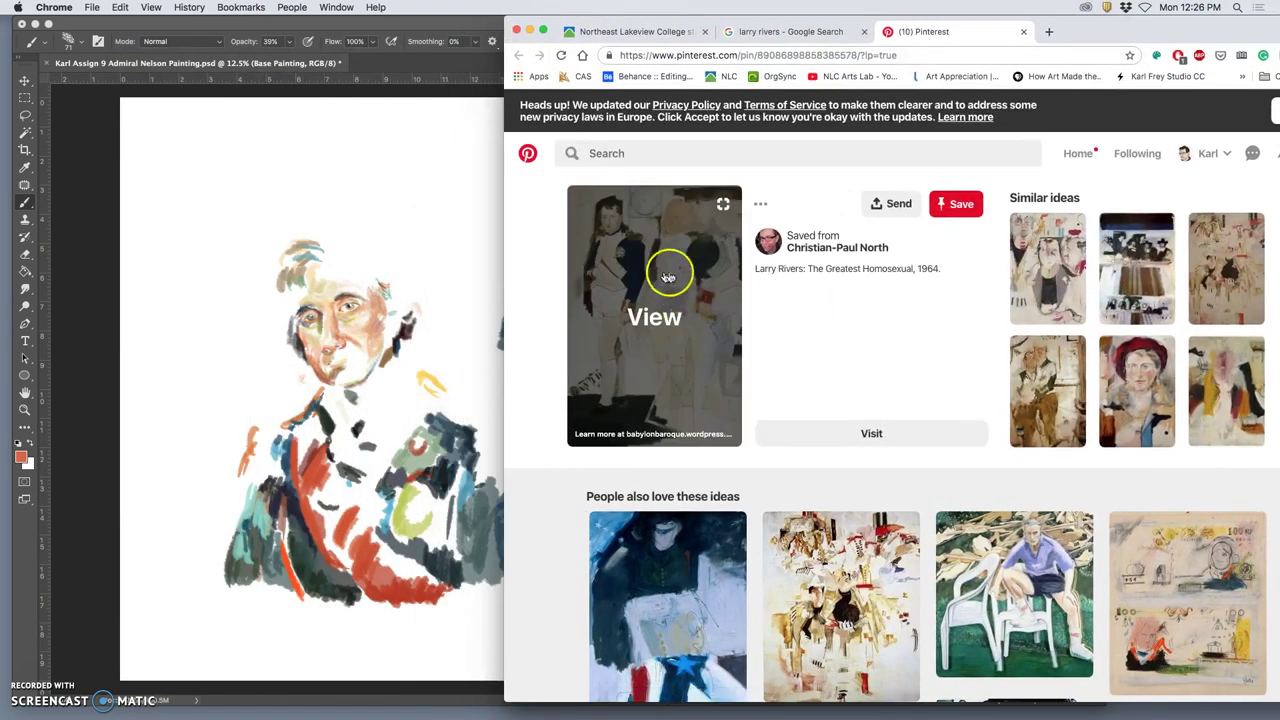
# Follow the pin to its source blog, open the Napoleon painting's image file, and examine it enlarged beside the digital portrait.
pyautogui.click(666, 316)
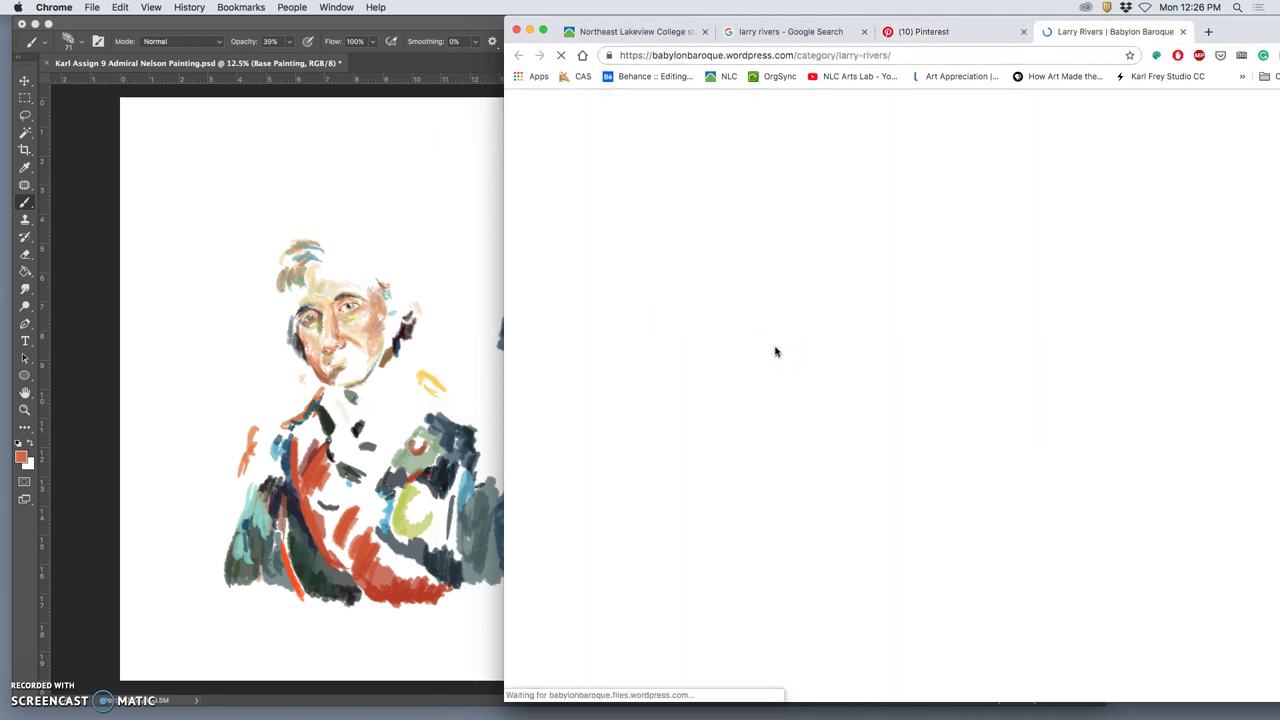
pyautogui.scroll(-10, 920, 450)
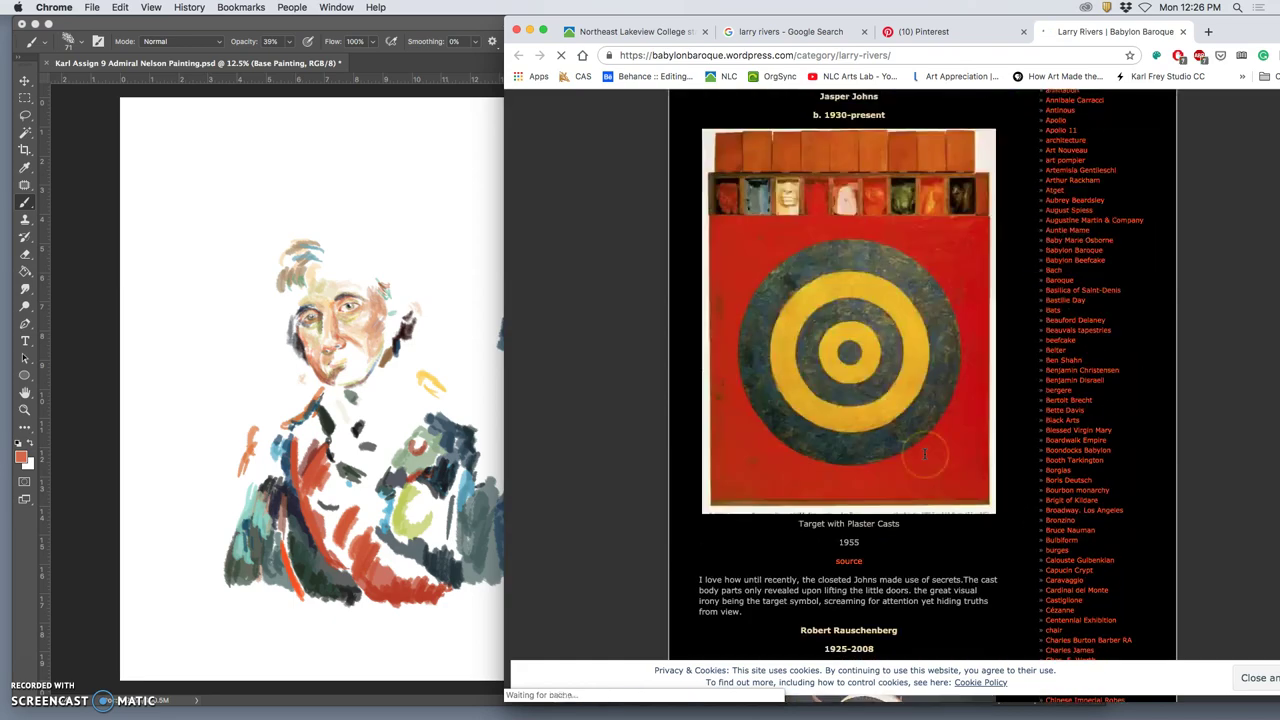
pyautogui.scroll(-15, 925, 455)
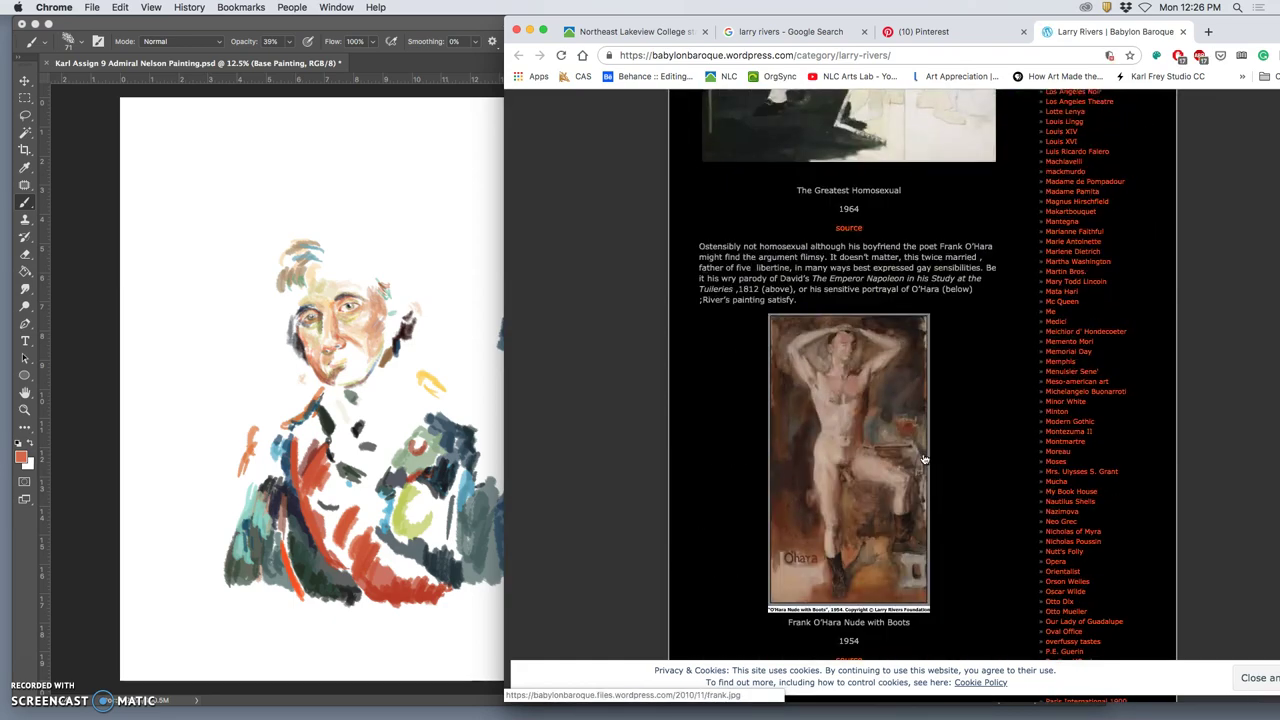
pyautogui.scroll(5, 925, 458)
pyautogui.click(869, 380)
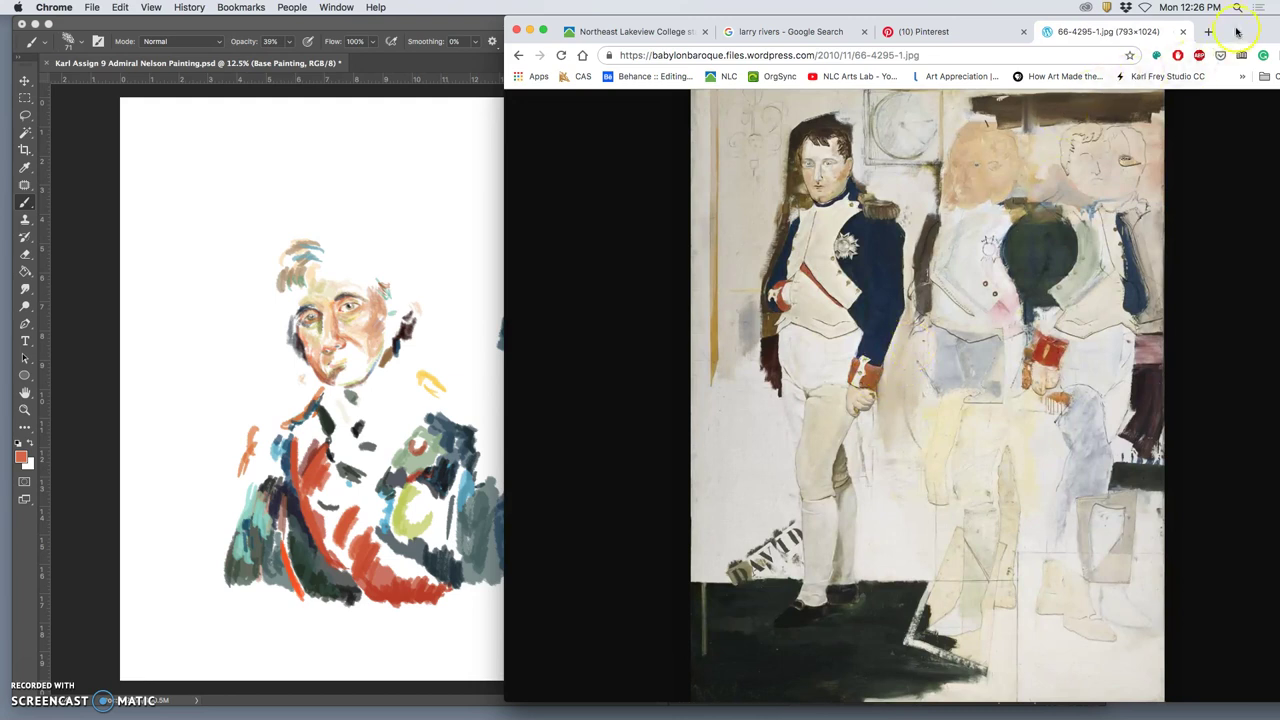
pyautogui.moveTo(1236, 31); pyautogui.dragTo(1152, 33)
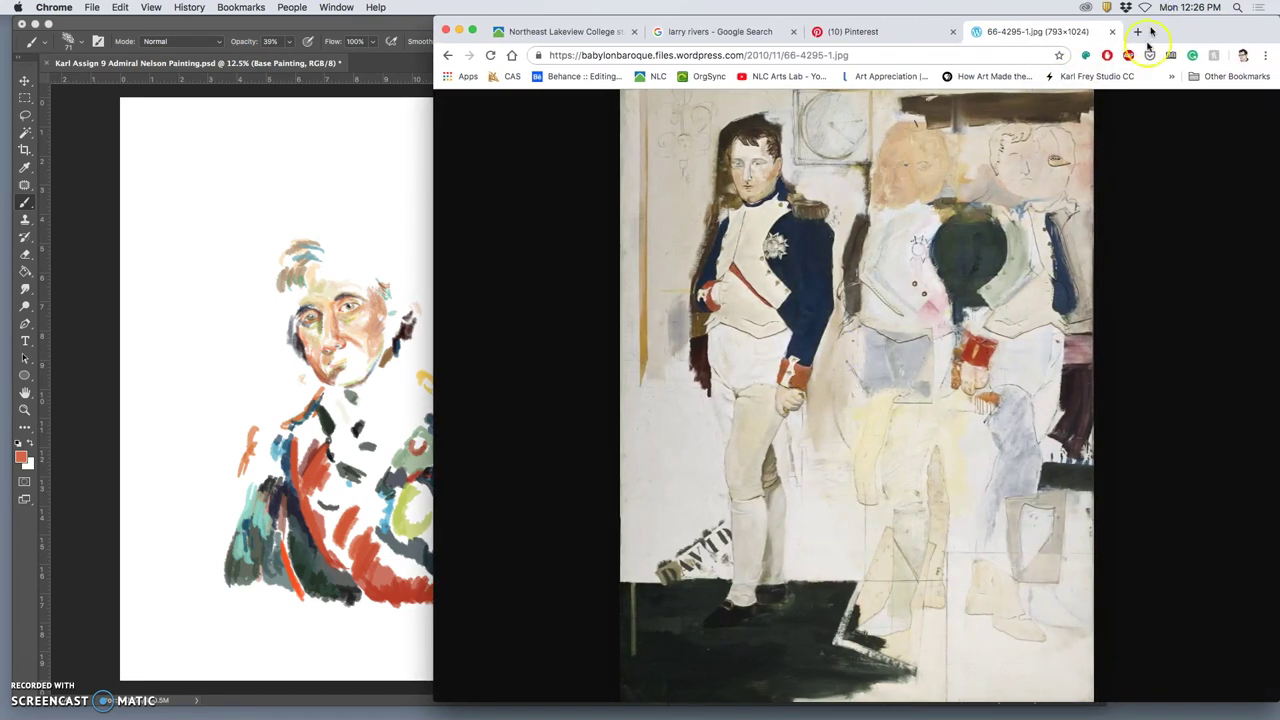
pyautogui.click(782, 186)
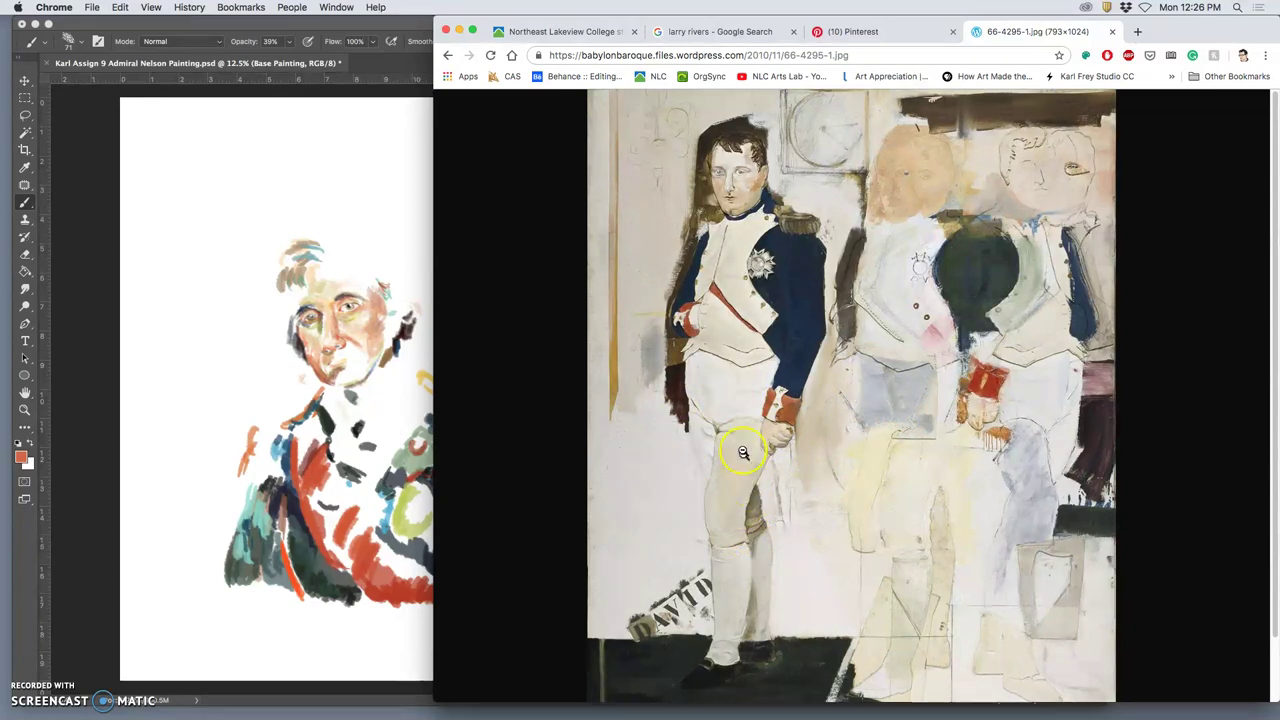
# Return to Photoshop and toggle the Base Painting and Base Color layers to compare the partial figure with the fuller painting.
pyautogui.click(386, 346)
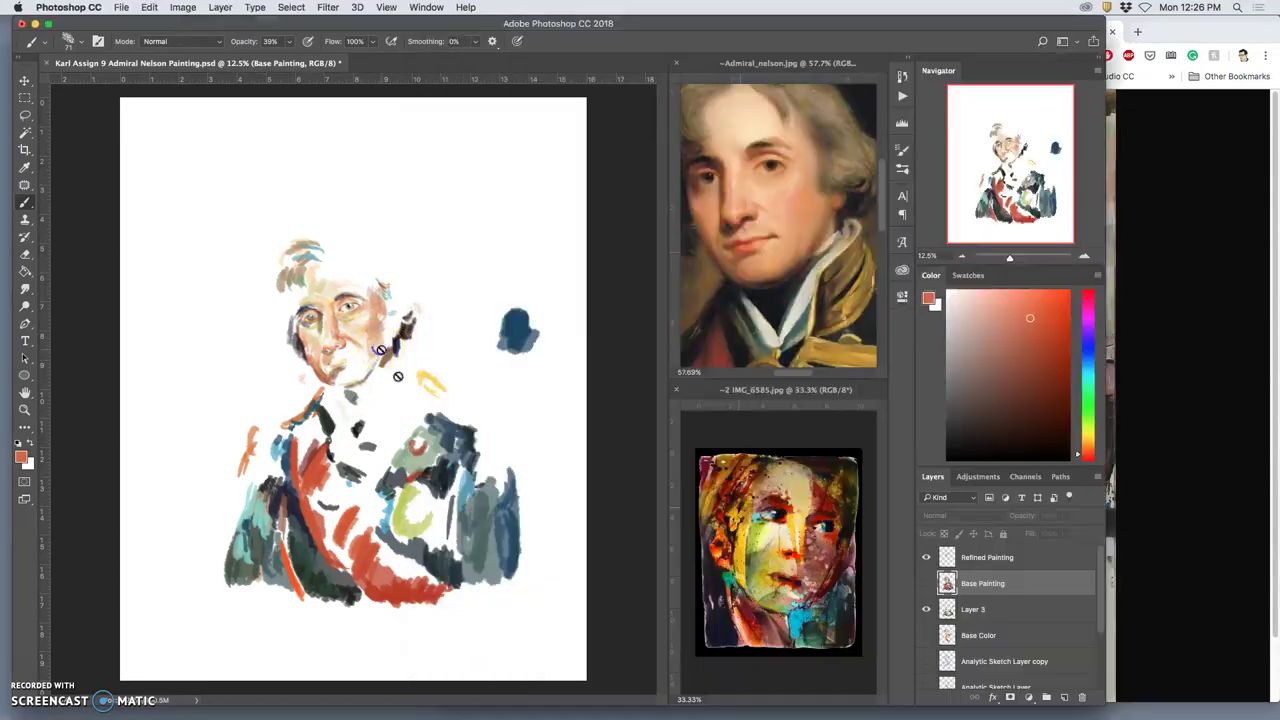
pyautogui.click(926, 583)
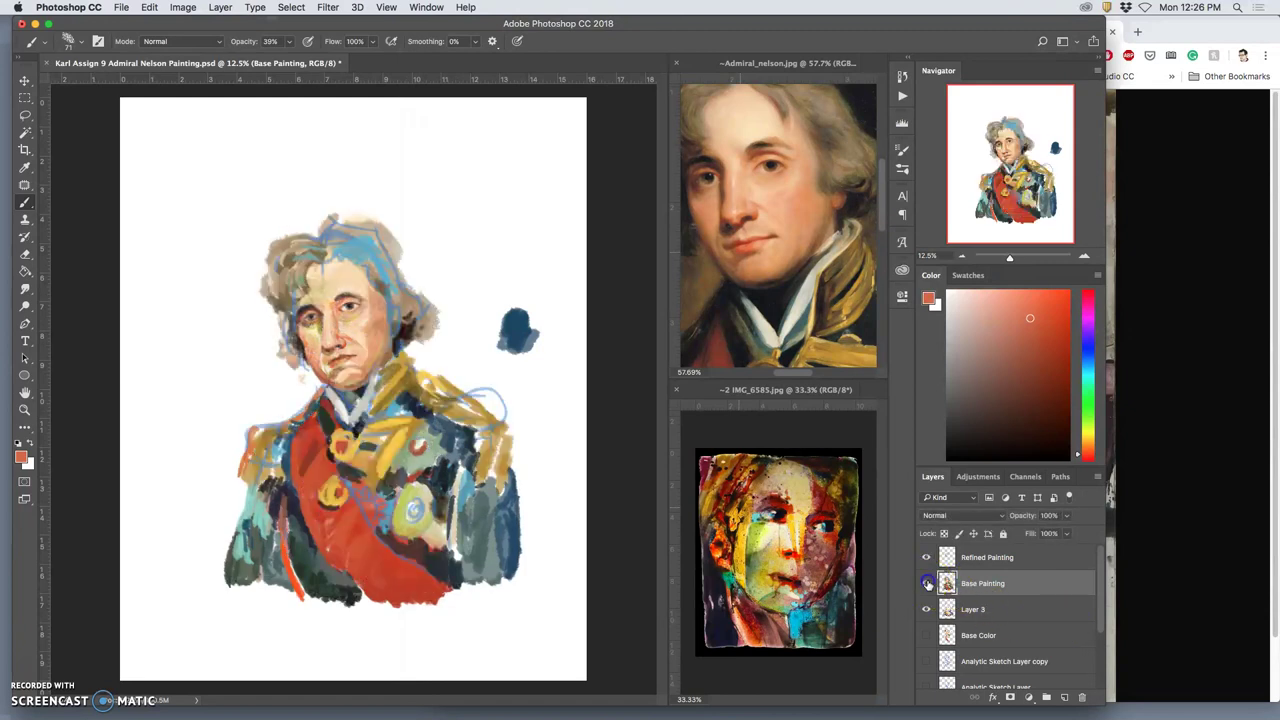
pyautogui.click(926, 583)
pyautogui.click(933, 636)
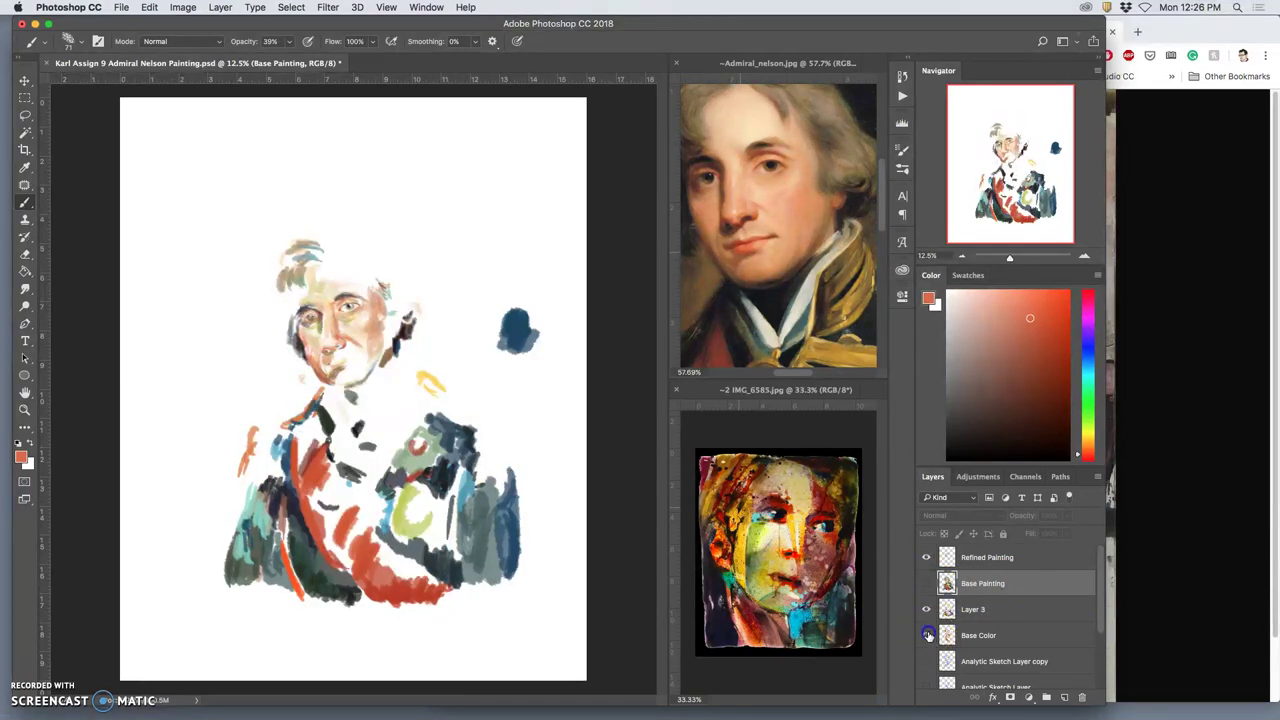
# Set the Base Color layer's opacity to 58% and its blending mode to Linear Burn.
pyautogui.click(966, 641)
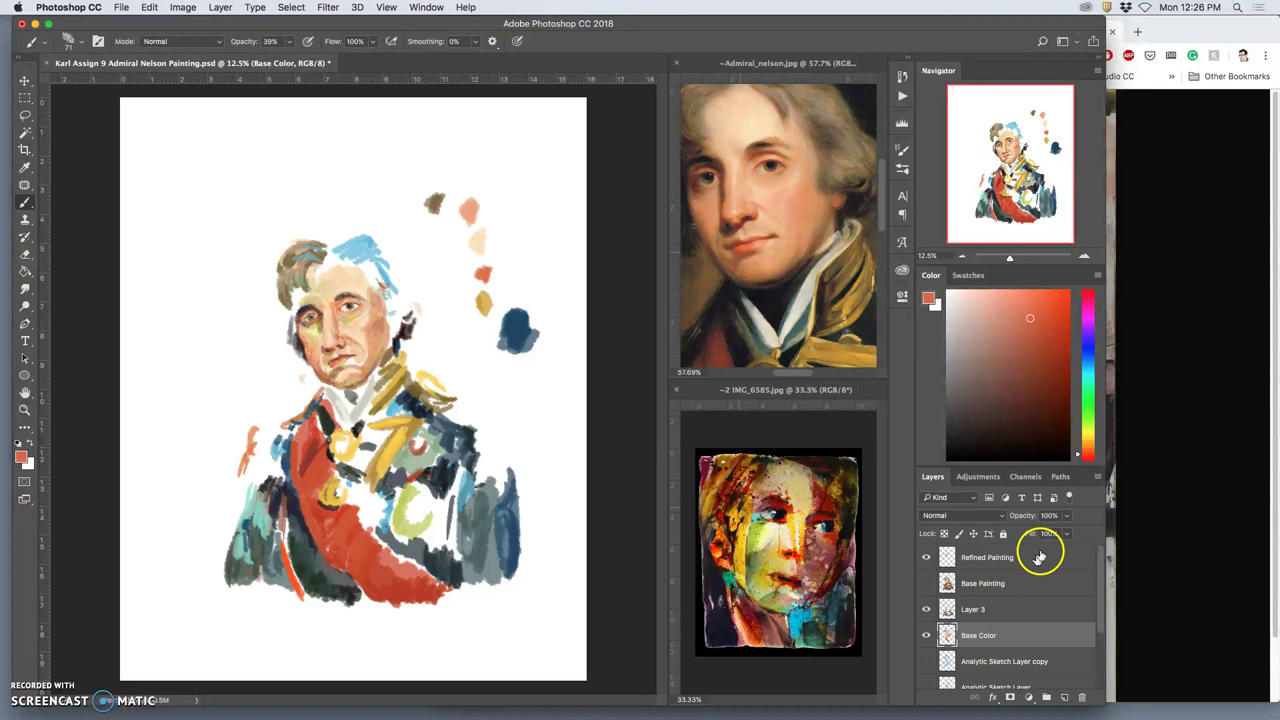
pyautogui.click(1066, 516)
pyautogui.moveTo(1064, 531)
pyautogui.mouseDown()
pyautogui.moveTo(1046, 533)
pyautogui.moveTo(1060, 533)
pyautogui.mouseUp()
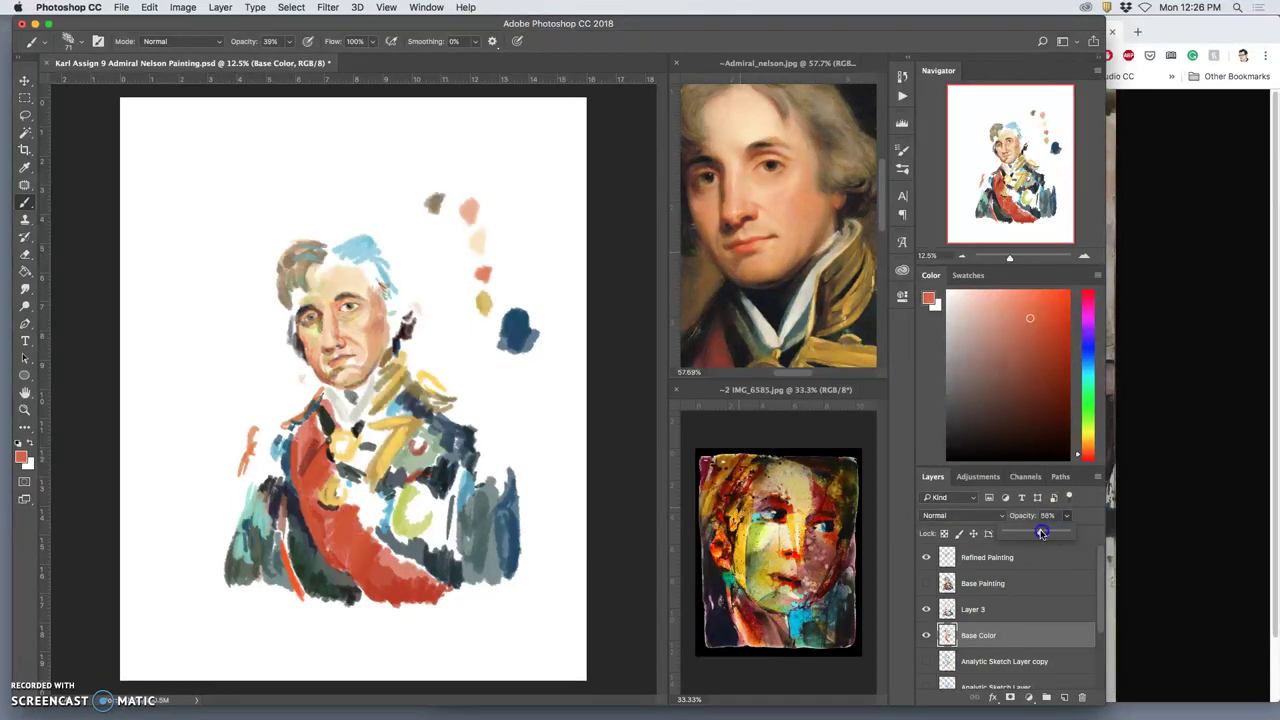
pyautogui.click(960, 515)
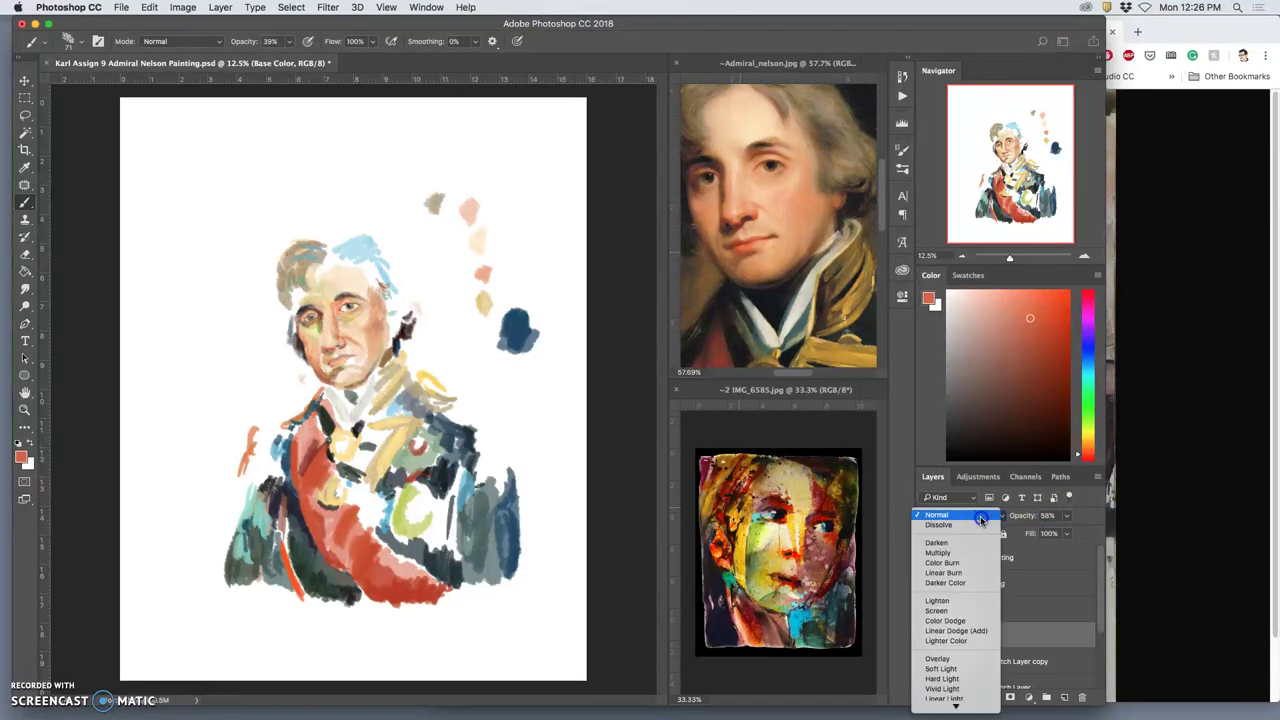
pyautogui.click(950, 573)
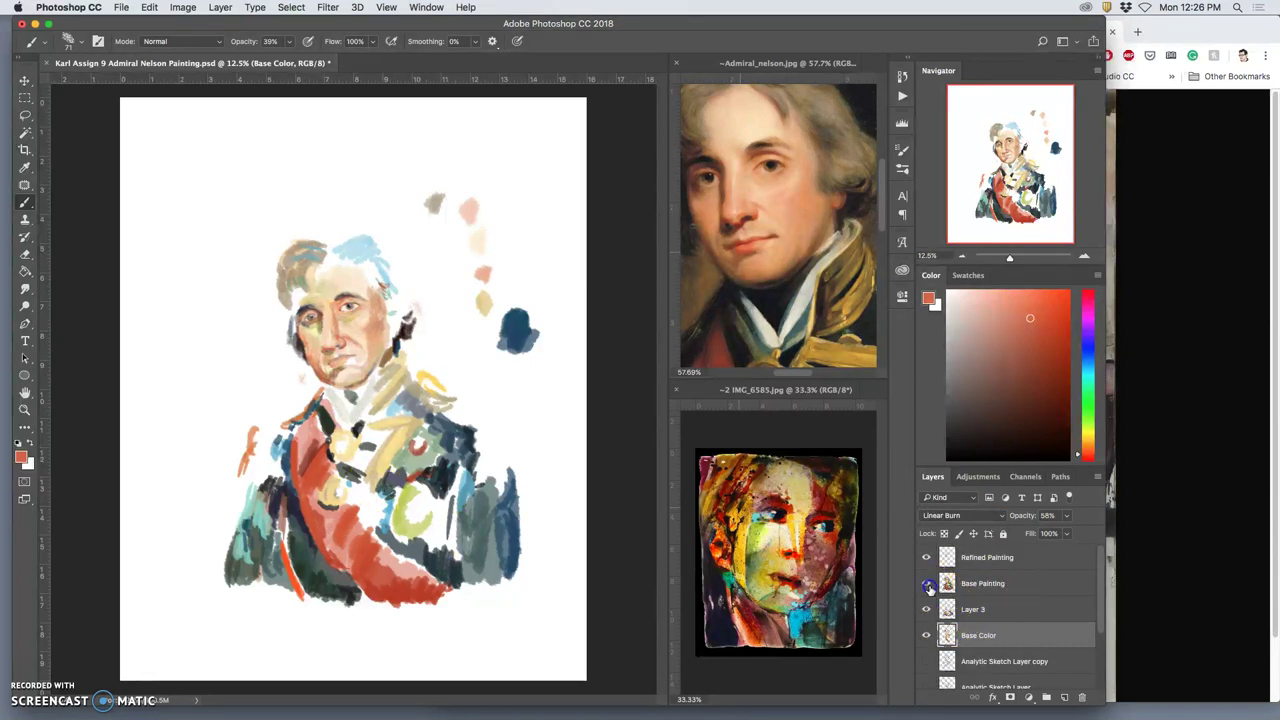
# Show the Base Painting layer and try out lower opacity values on it, ending at 100%.
pyautogui.click(928, 587)
pyautogui.click(975, 585)
pyautogui.click(1066, 516)
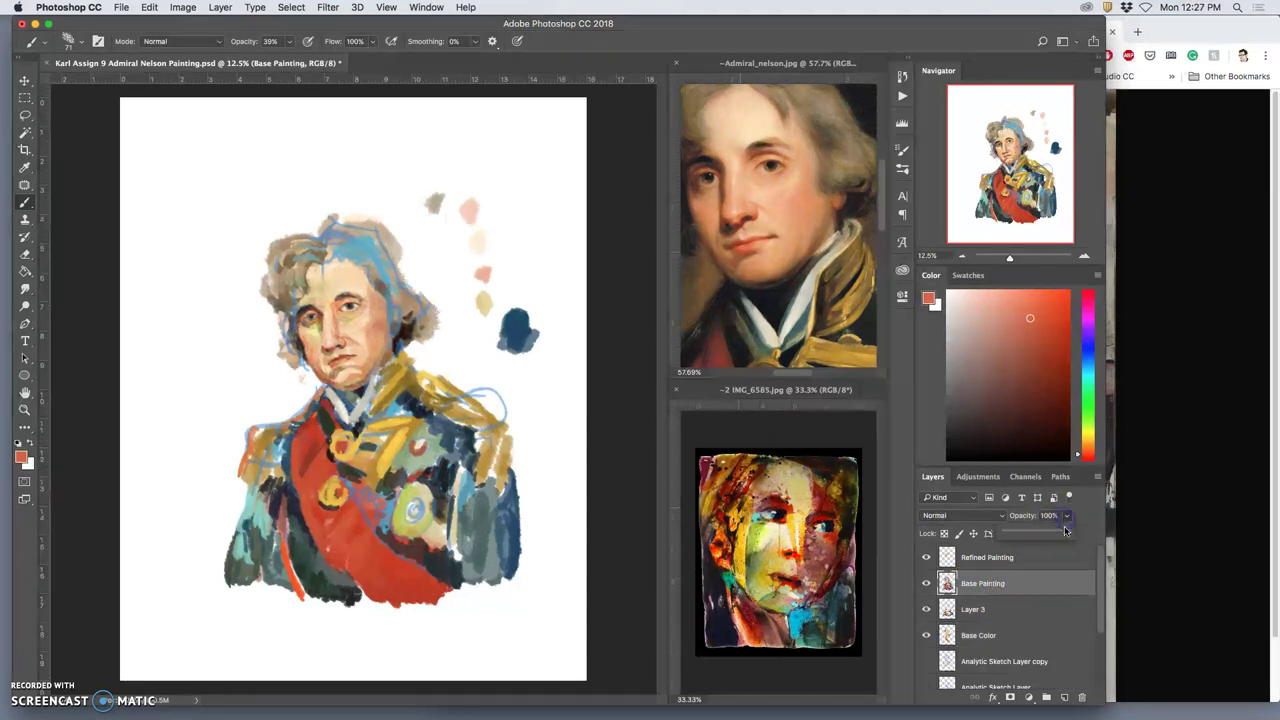
pyautogui.moveTo(1066, 530)
pyautogui.mouseDown()
pyautogui.moveTo(965, 535)
pyautogui.moveTo(1034, 529)
pyautogui.mouseUp()
pyautogui.click(1008, 534)
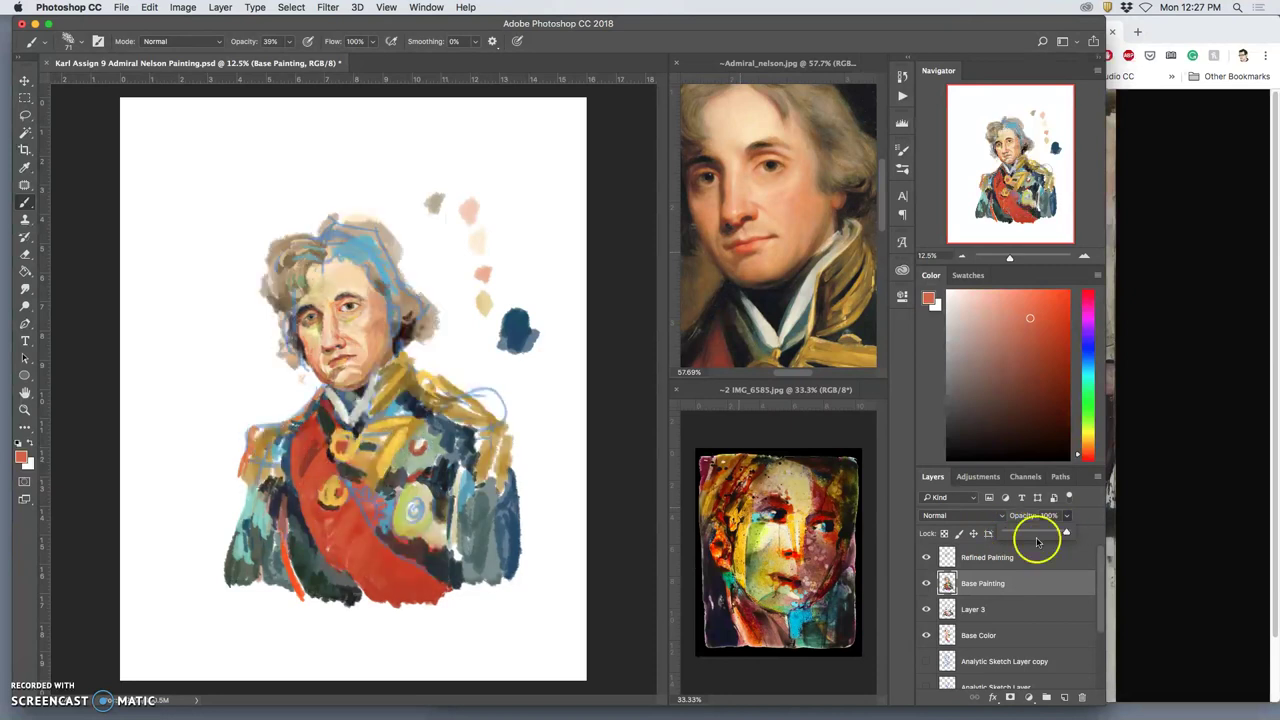
# Hide Layer 3 and check the portrait with the Base Painting and Base Color layers switched off and back on.
pyautogui.click(926, 585)
pyautogui.click(926, 609)
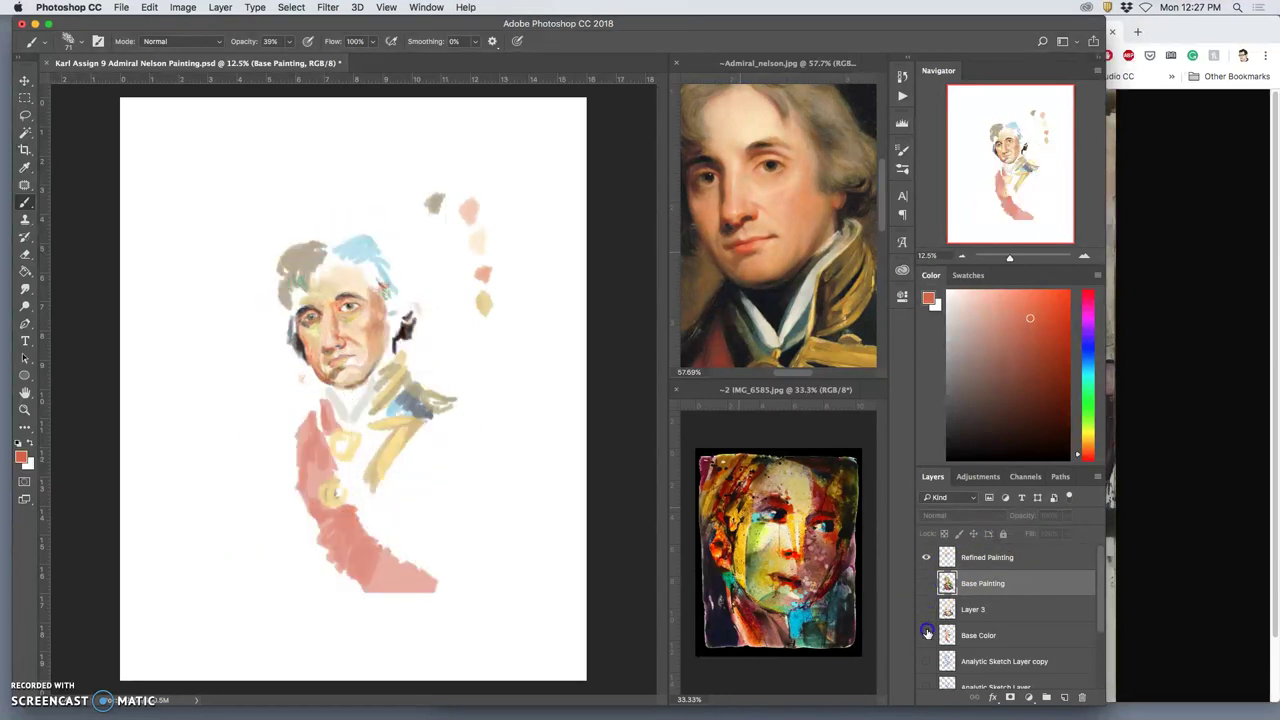
pyautogui.click(926, 635)
pyautogui.click(926, 635)
pyautogui.click(941, 574)
pyautogui.click(927, 584)
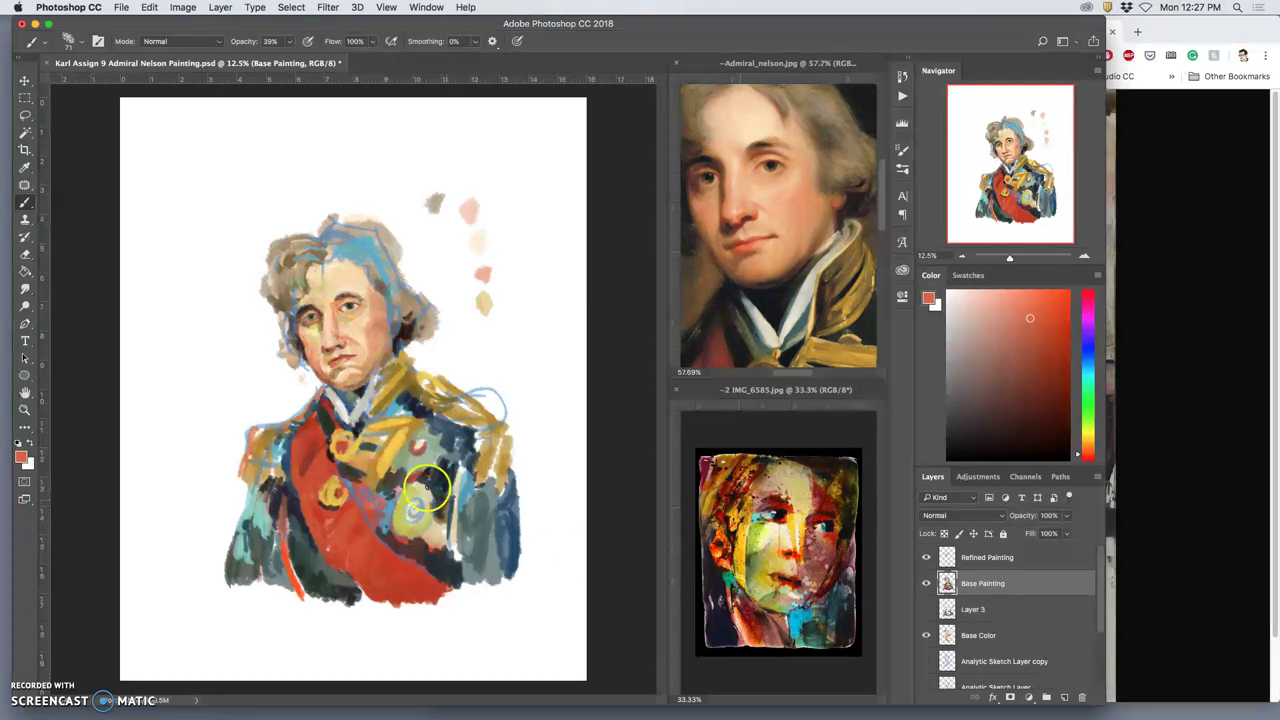
# Examine the head at 33.3% with the Base Painting and Refined Painting layers each hidden and shown again.
pyautogui.press('super+equal')
pyautogui.press('super+equal')
pyautogui.press('super+equal')
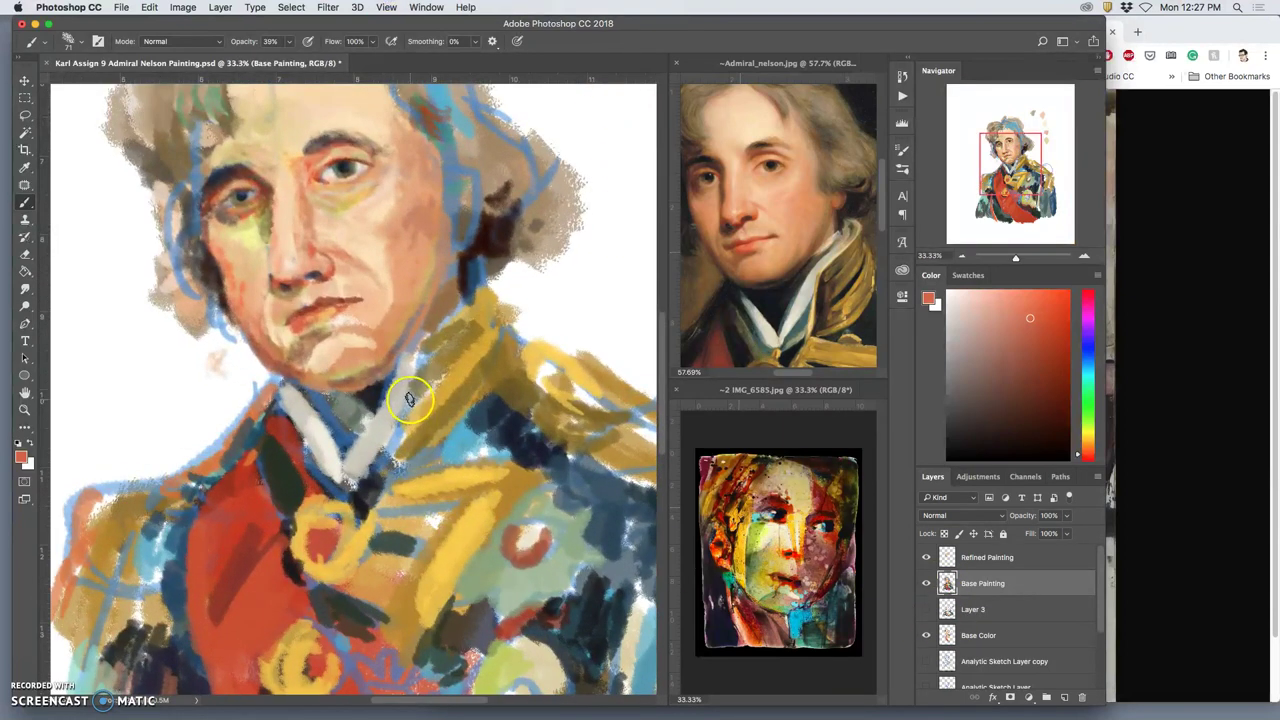
pyautogui.scroll(3, 408, 398)
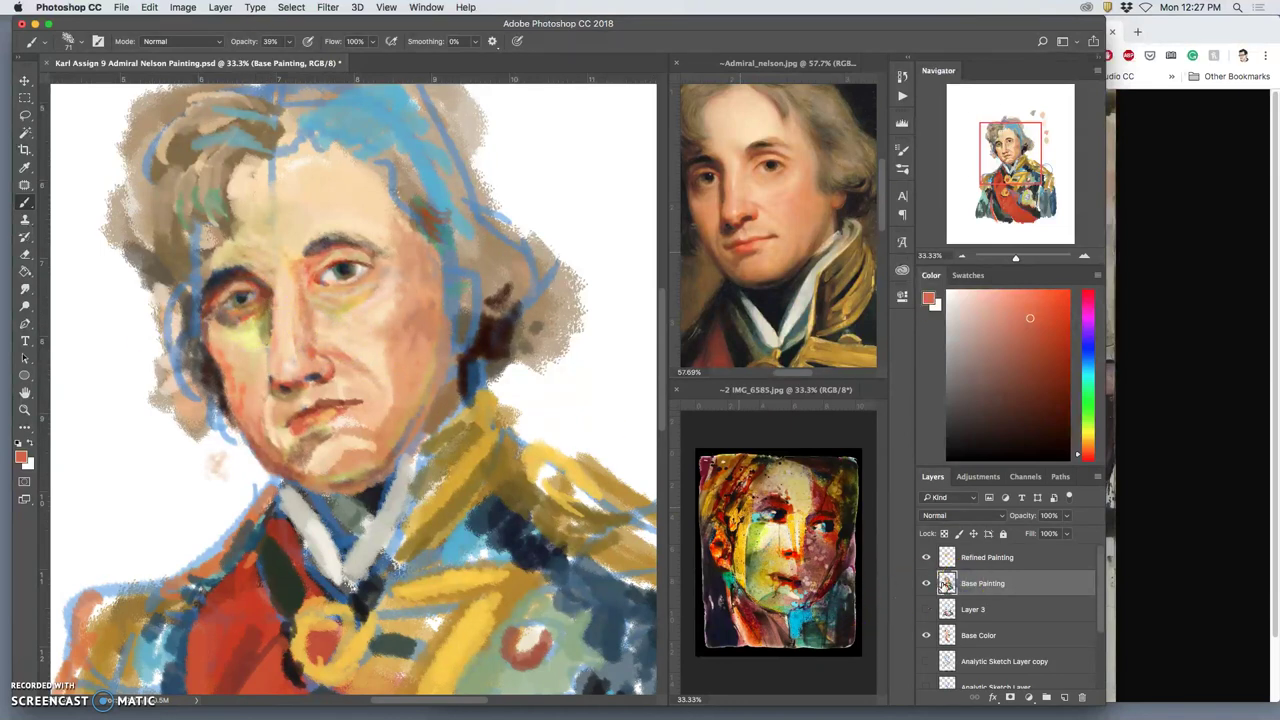
pyautogui.click(927, 585)
pyautogui.click(927, 585)
pyautogui.click(926, 558)
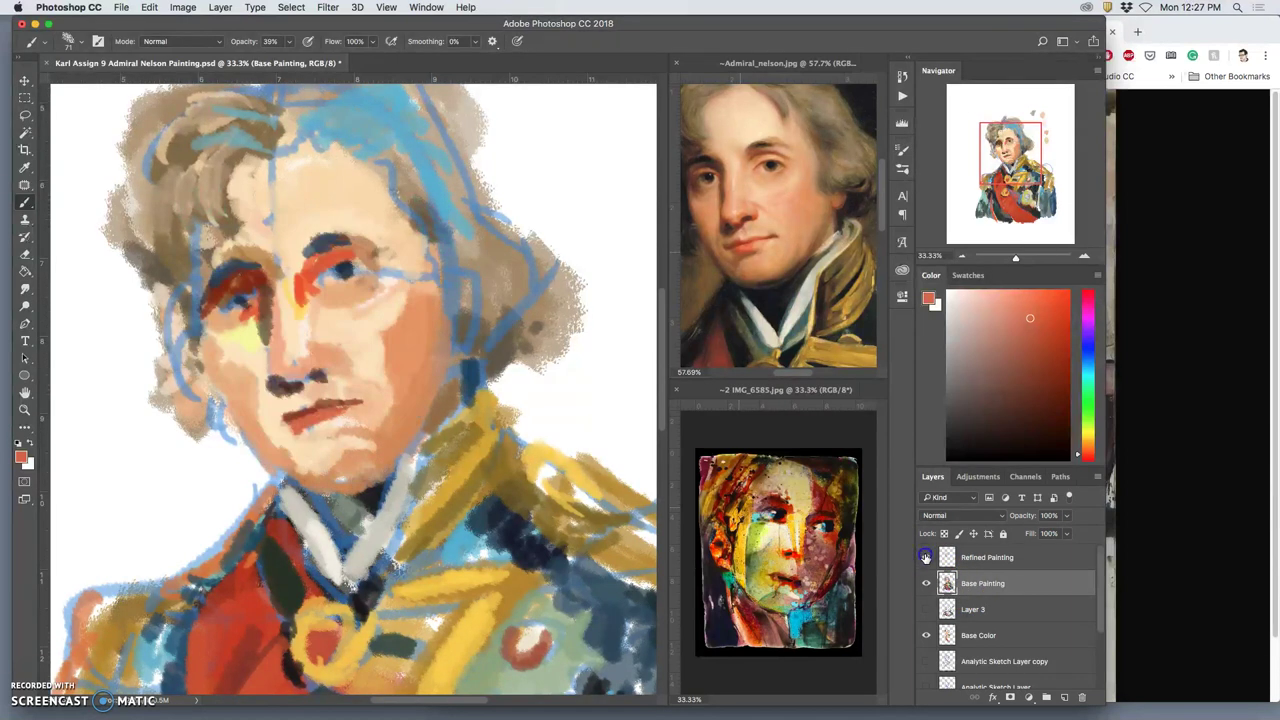
pyautogui.click(926, 558)
# On the Refined Painting layer, lasso the darker eye and cheek area from the nose bridge out to the hair.
pyautogui.click(1000, 562)
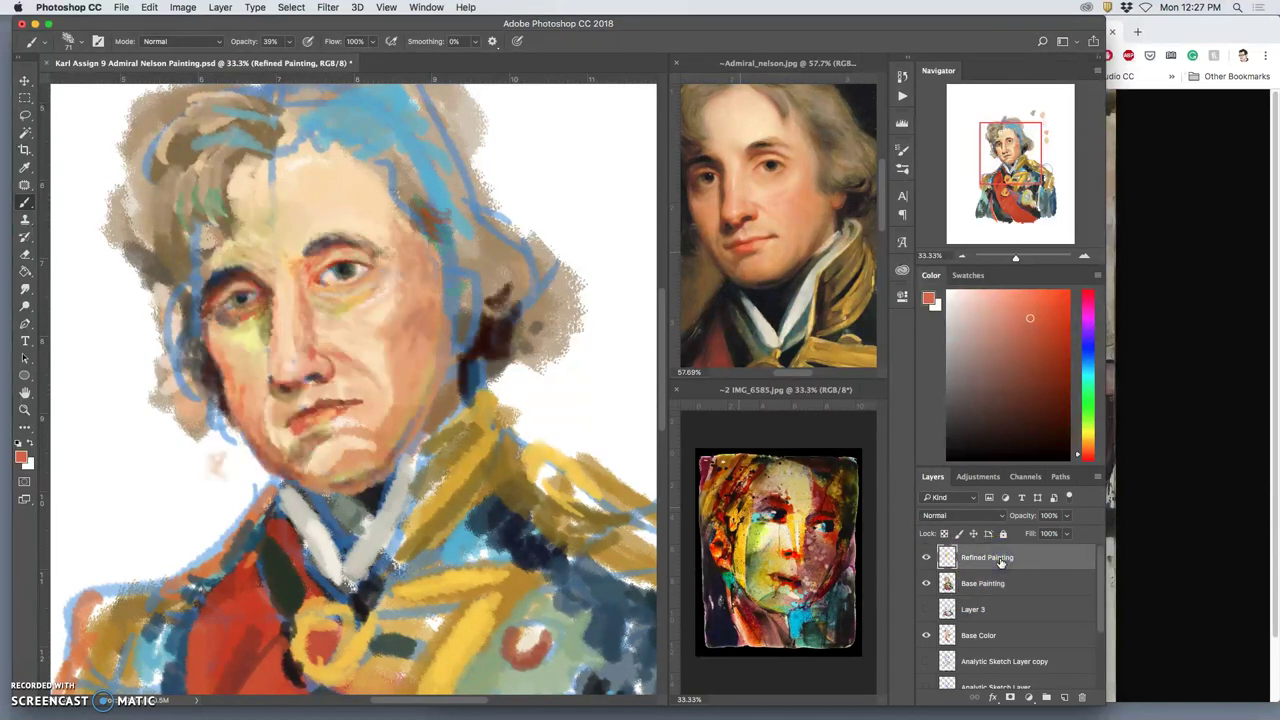
pyautogui.click(471, 401)
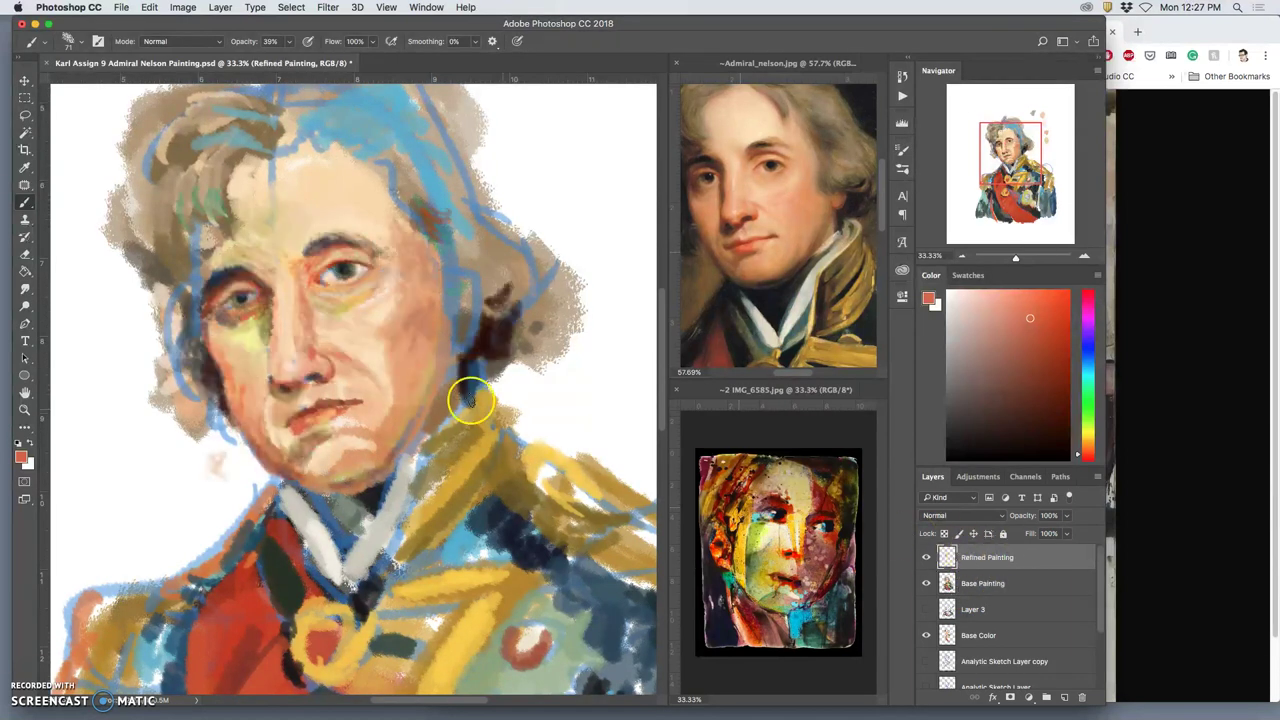
pyautogui.click(27, 117)
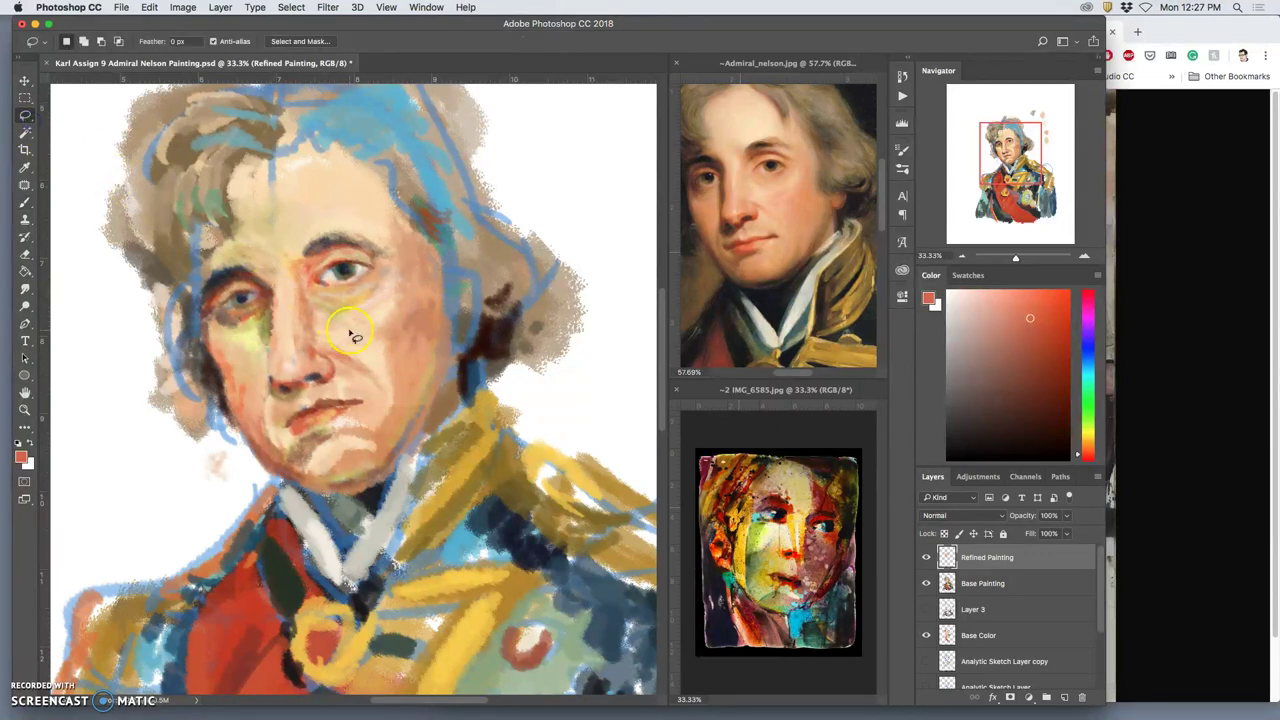
pyautogui.moveTo(248, 214)
pyautogui.mouseDown()
pyautogui.moveTo(172, 254)
pyautogui.moveTo(150, 323)
pyautogui.moveTo(144, 374)
pyautogui.moveTo(203, 412)
pyautogui.mouseUp()
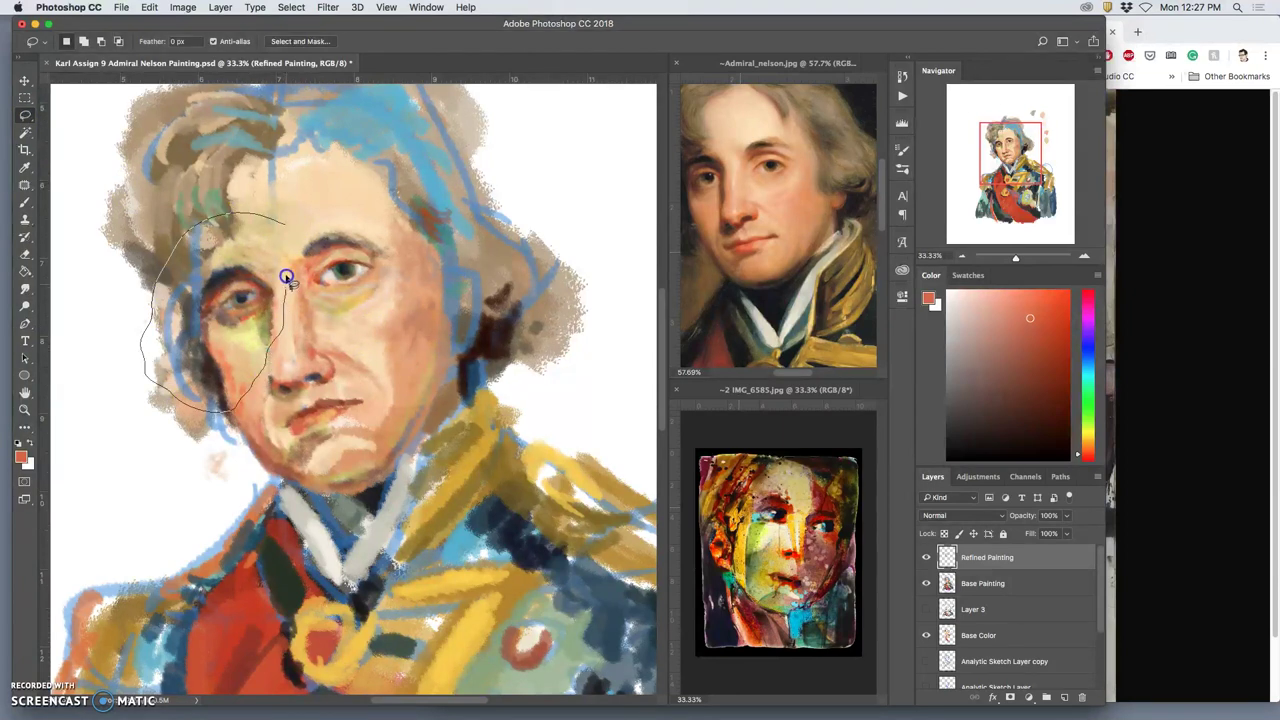
pyautogui.moveTo(286, 277); pyautogui.dragTo(287, 322)
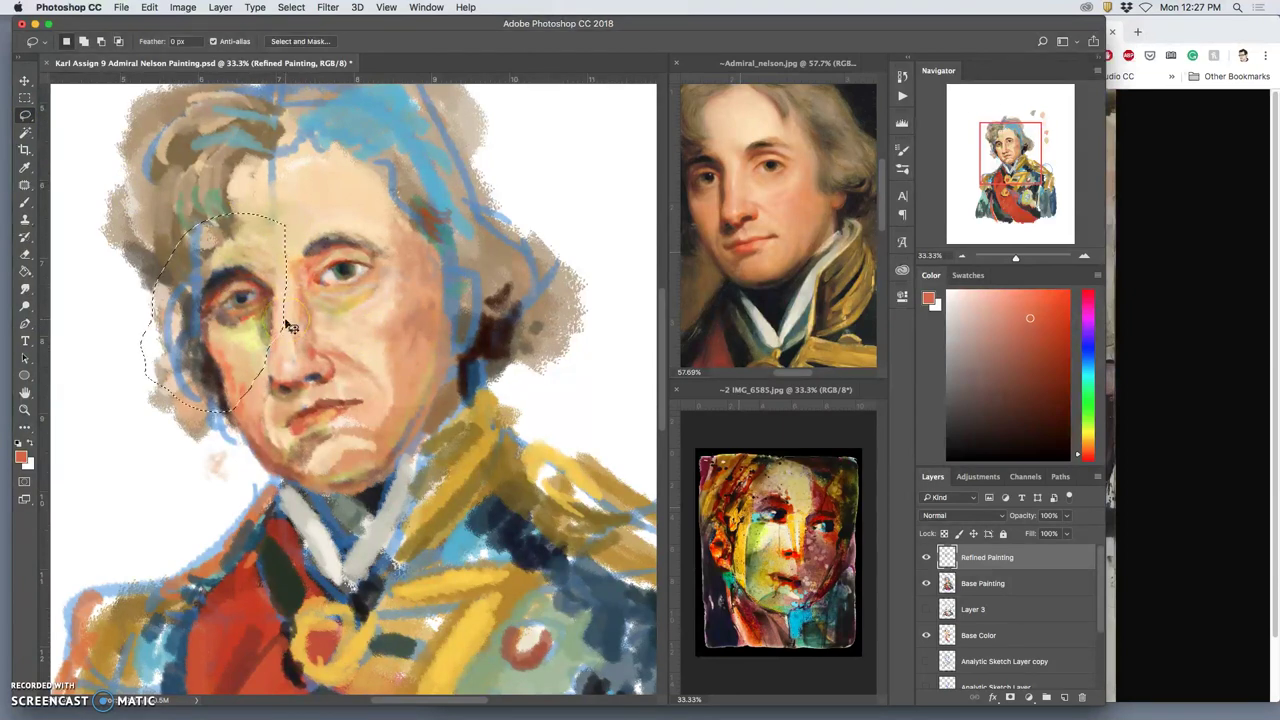
# Warp the lassoed eye area with a custom mesh to reshape it, apply the transform, and deselect.
pyautogui.press('cmd+t')
pyautogui.rightClick(250, 320)
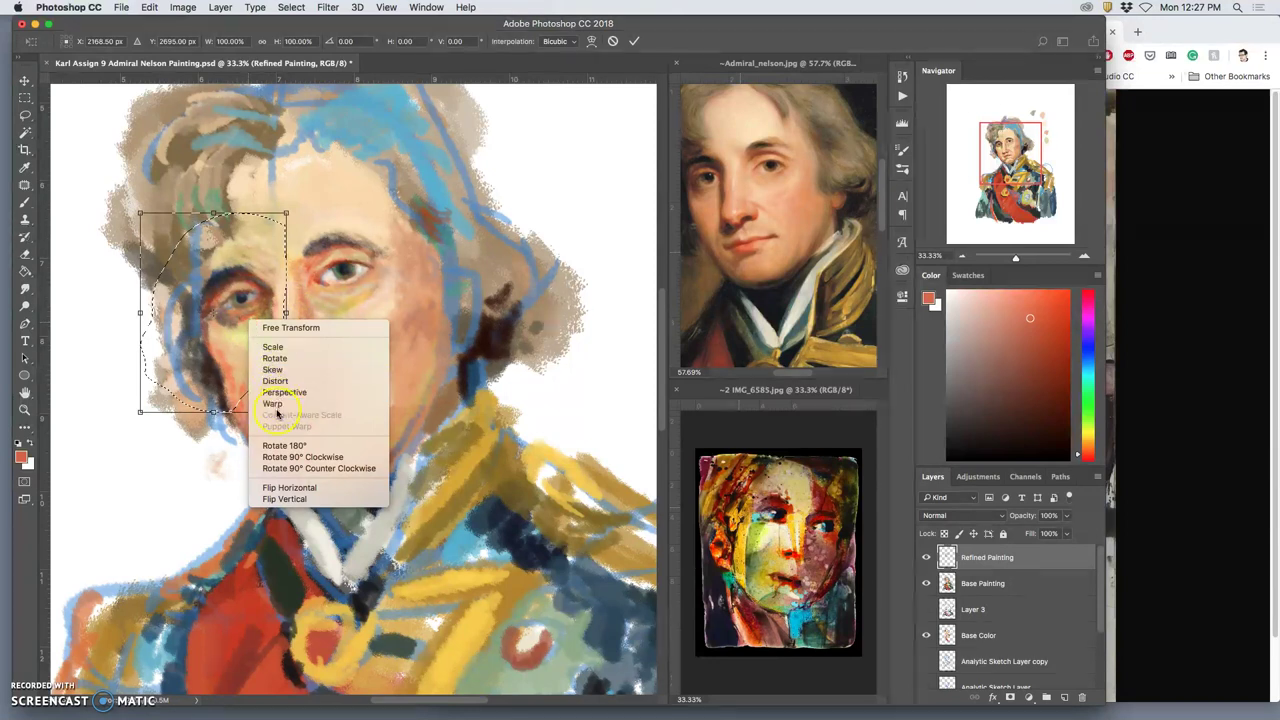
pyautogui.click(277, 411)
pyautogui.rightClick(255, 339)
pyautogui.click(282, 423)
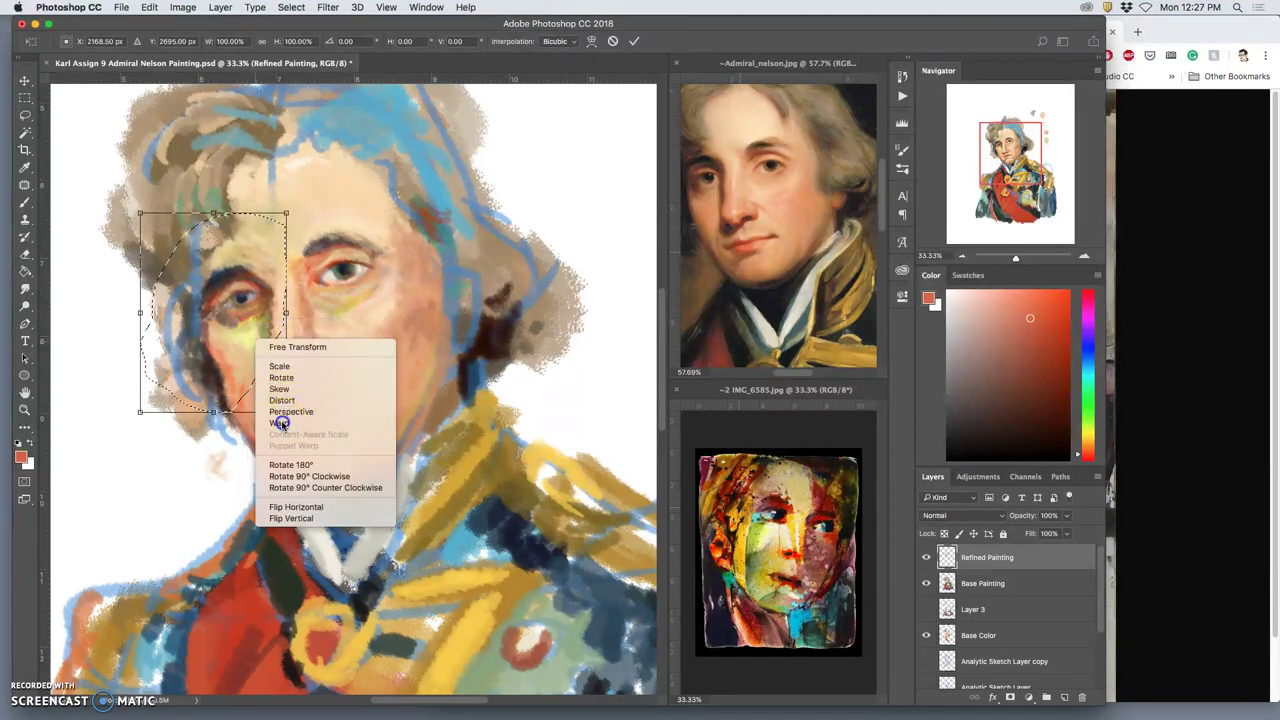
pyautogui.click(280, 423)
pyautogui.moveTo(237, 342); pyautogui.dragTo(194, 275)
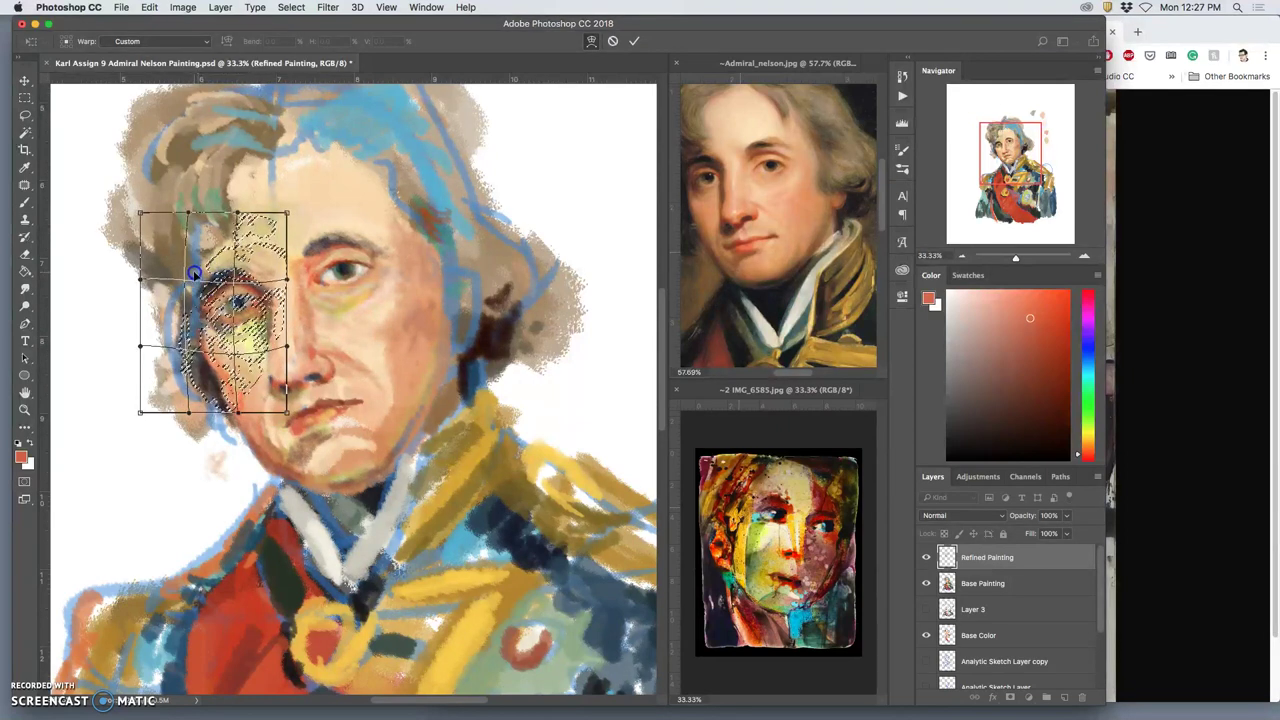
pyautogui.moveTo(178, 328); pyautogui.dragTo(173, 348)
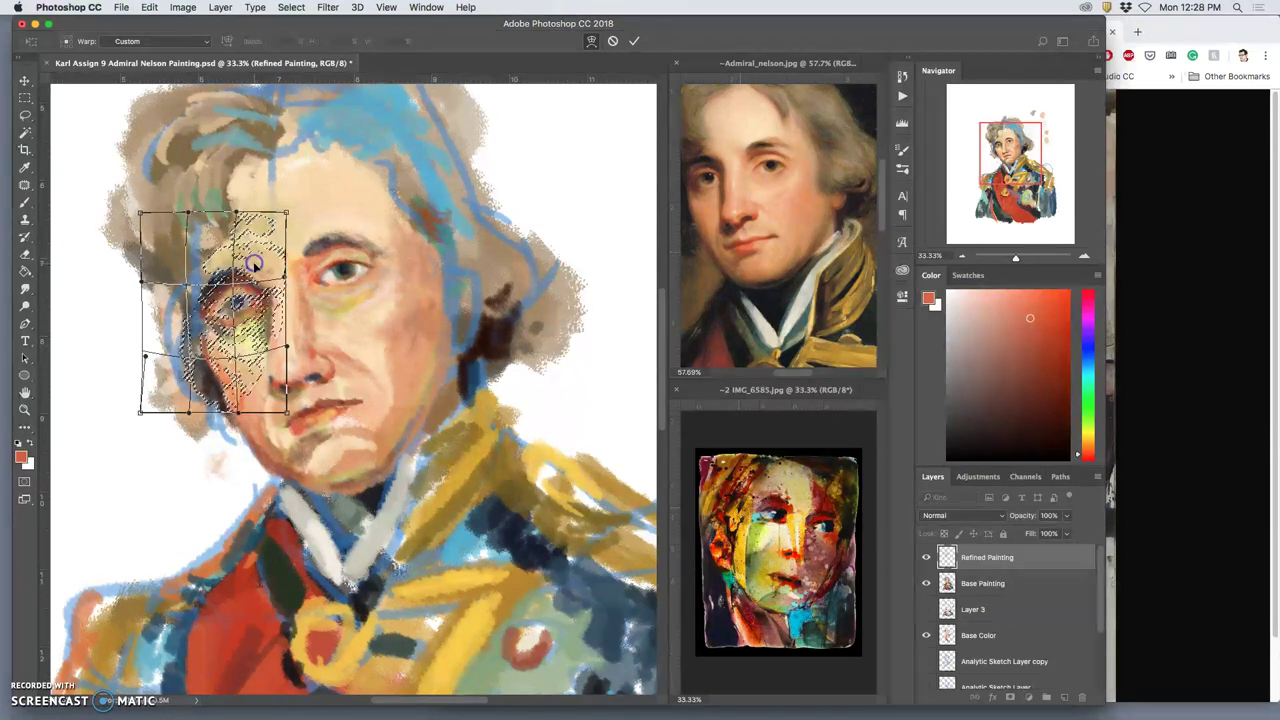
pyautogui.press('Return')
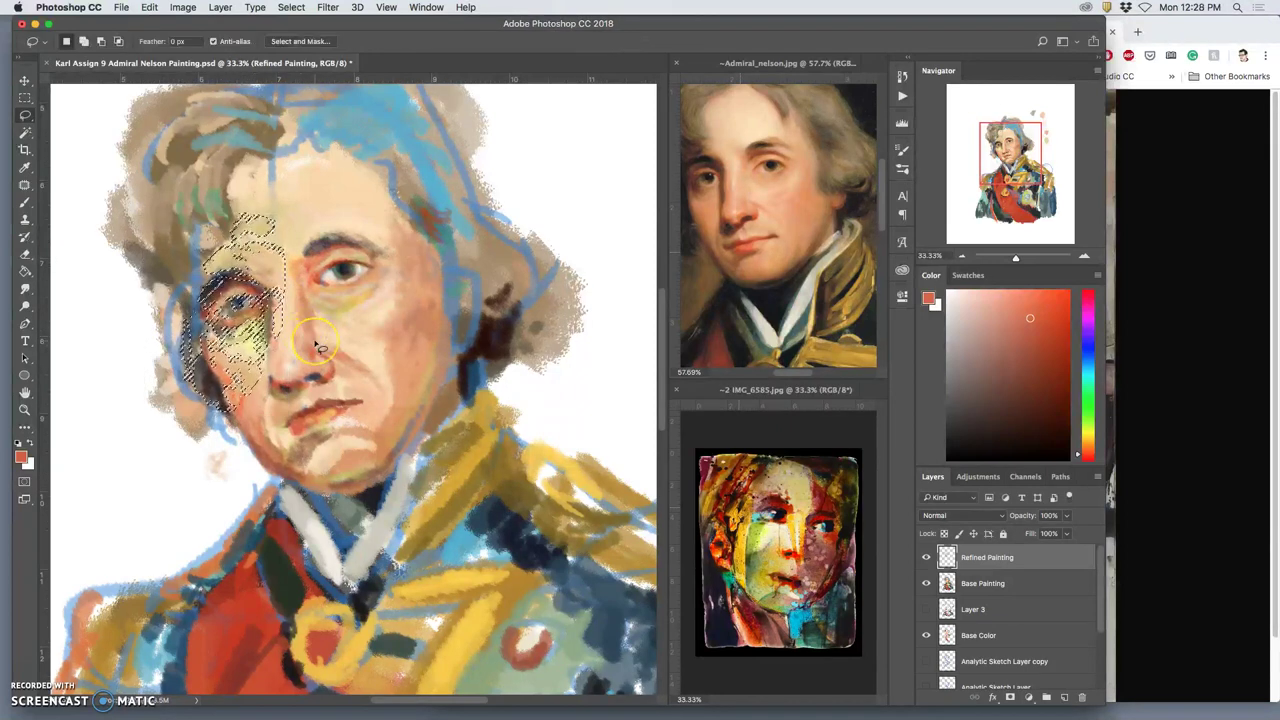
pyautogui.click(318, 345)
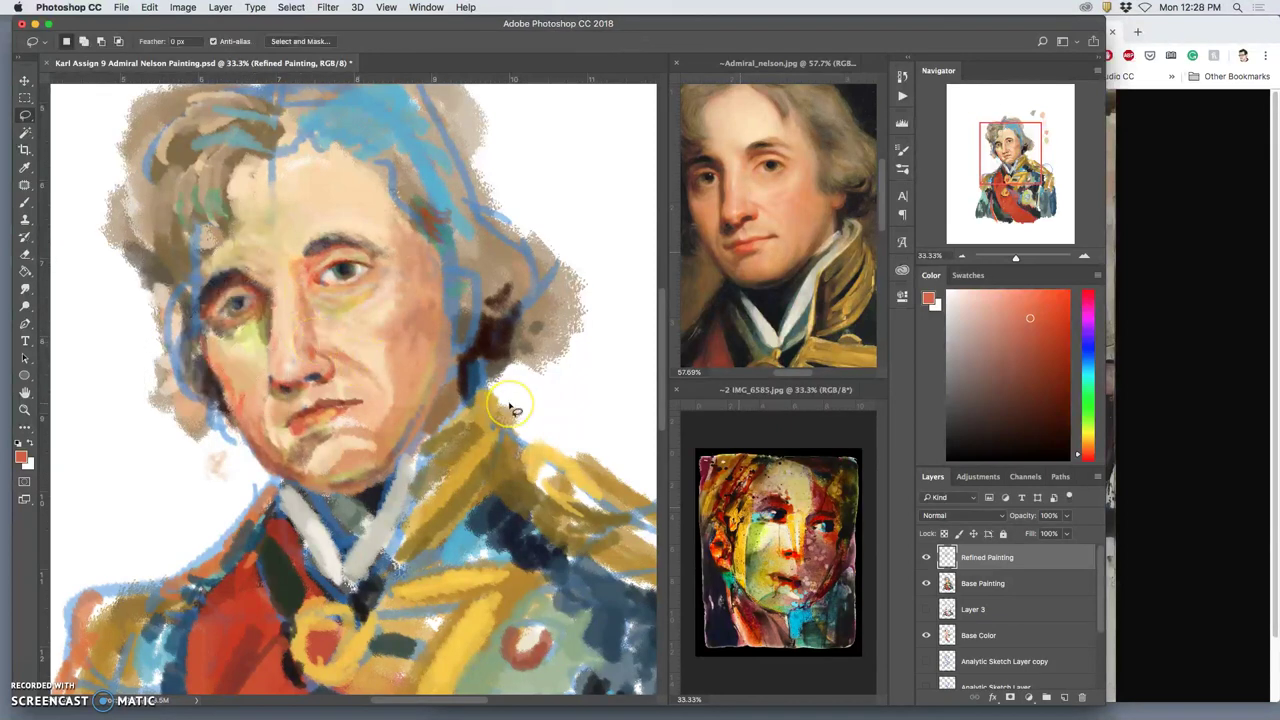
# Compare the face before and after the eye warp by switching between the last Master Opacity Change and Deselect history states.
pyautogui.press('super+z')
pyautogui.press('super+z')
pyautogui.click(899, 80)
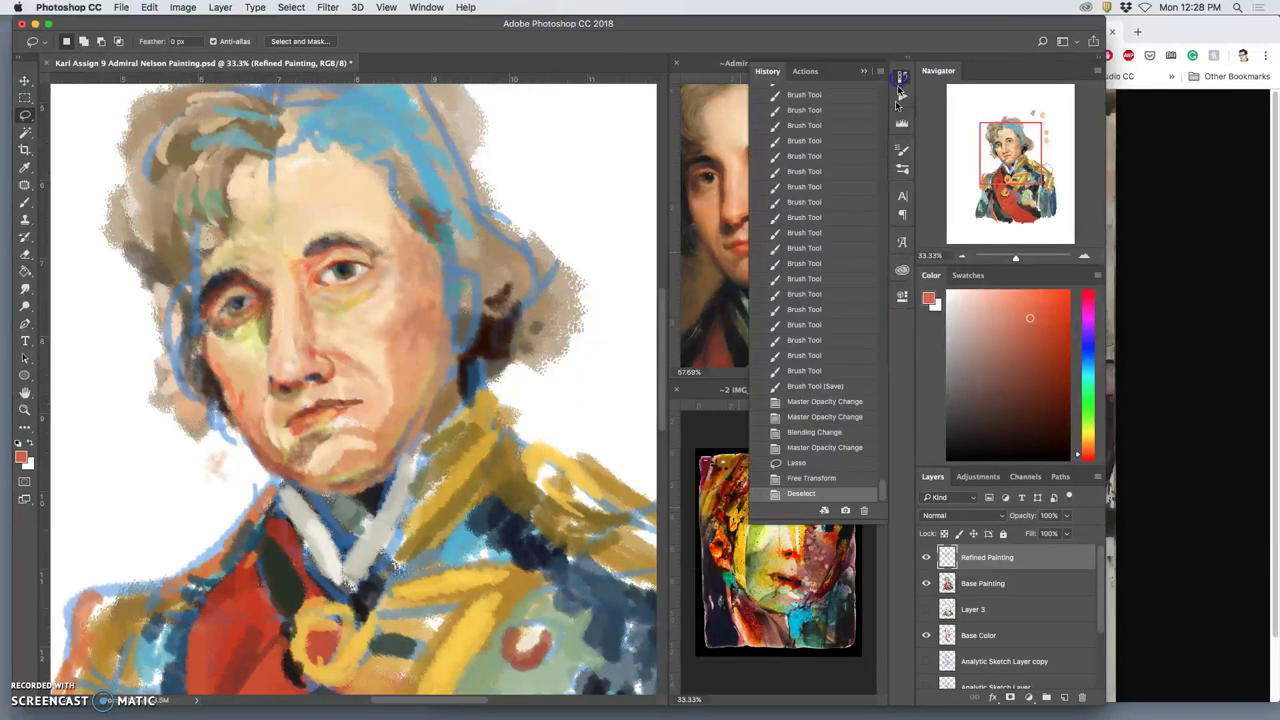
pyautogui.click(807, 450)
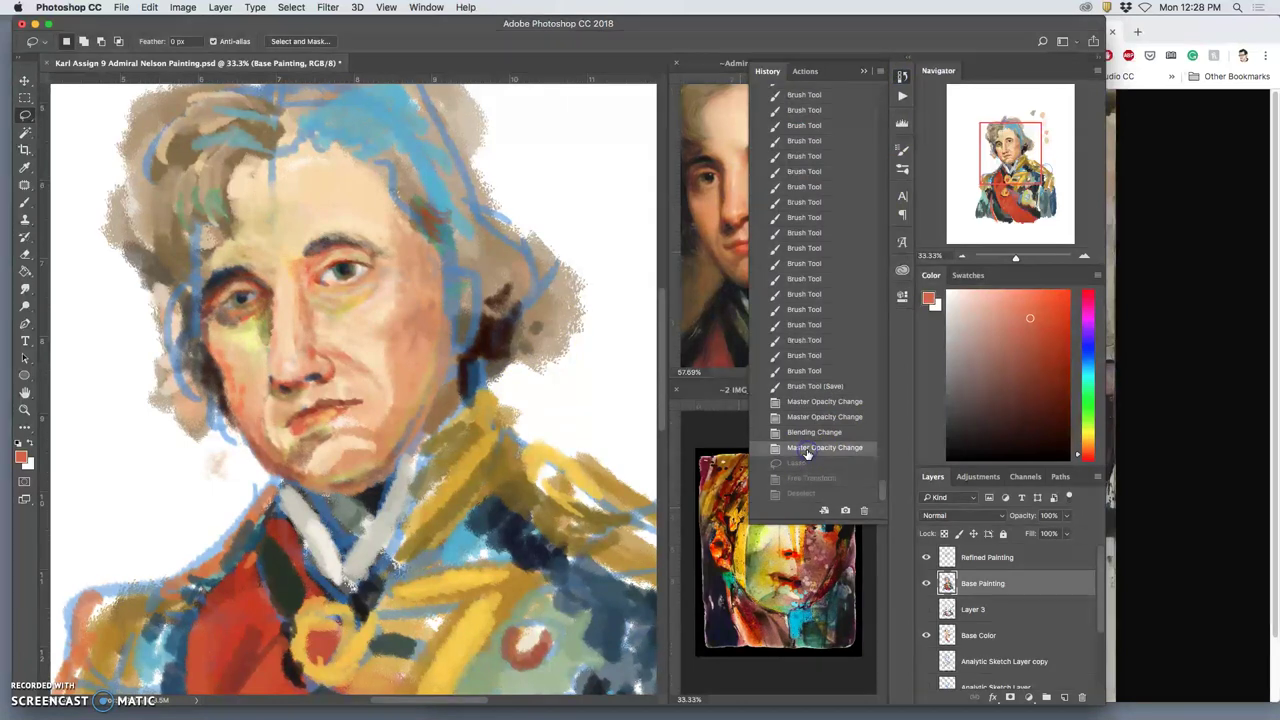
pyautogui.press('super+z')
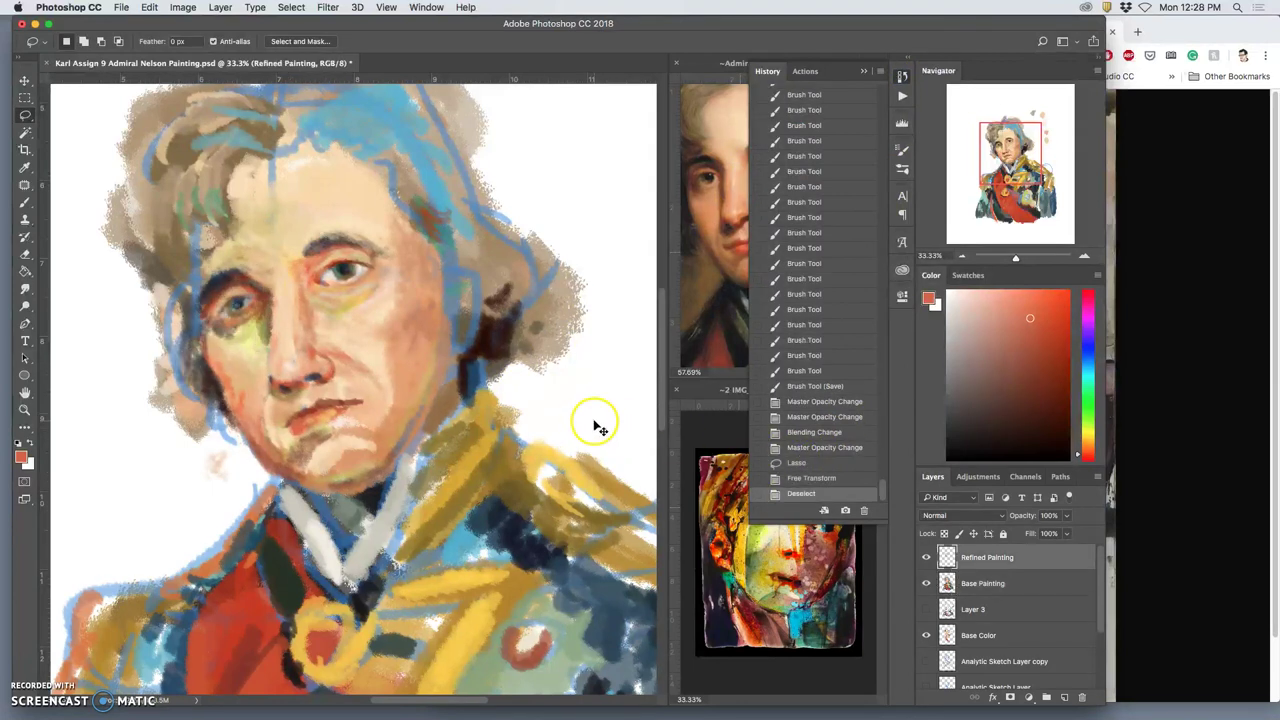
pyautogui.press('super+z')
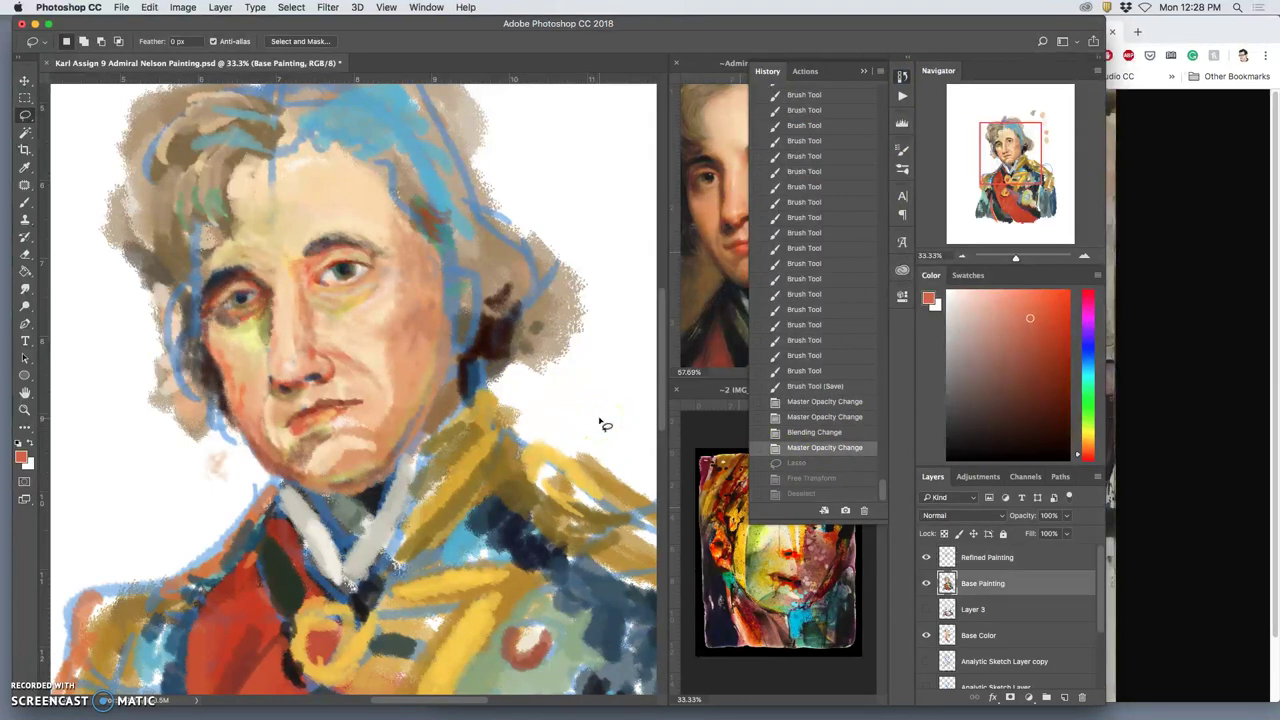
pyautogui.click(864, 71)
pyautogui.press('super+z')
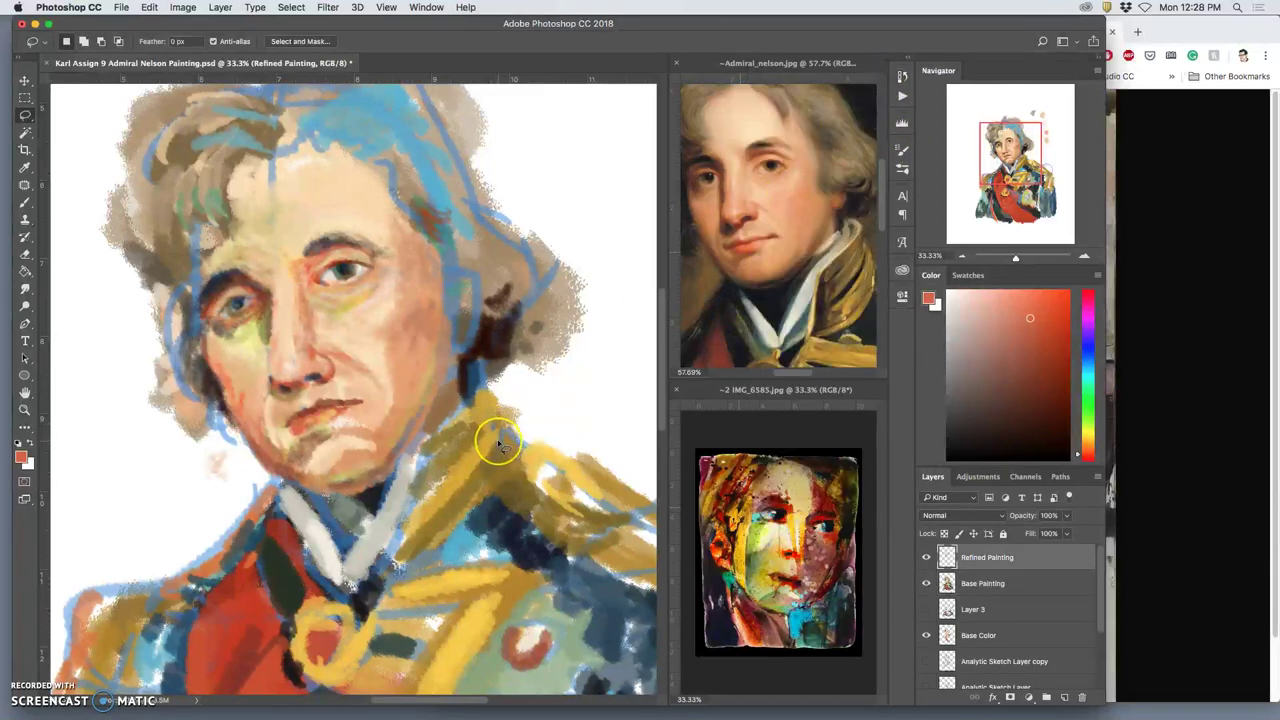
pyautogui.press('super+z')
pyautogui.press('super+z')
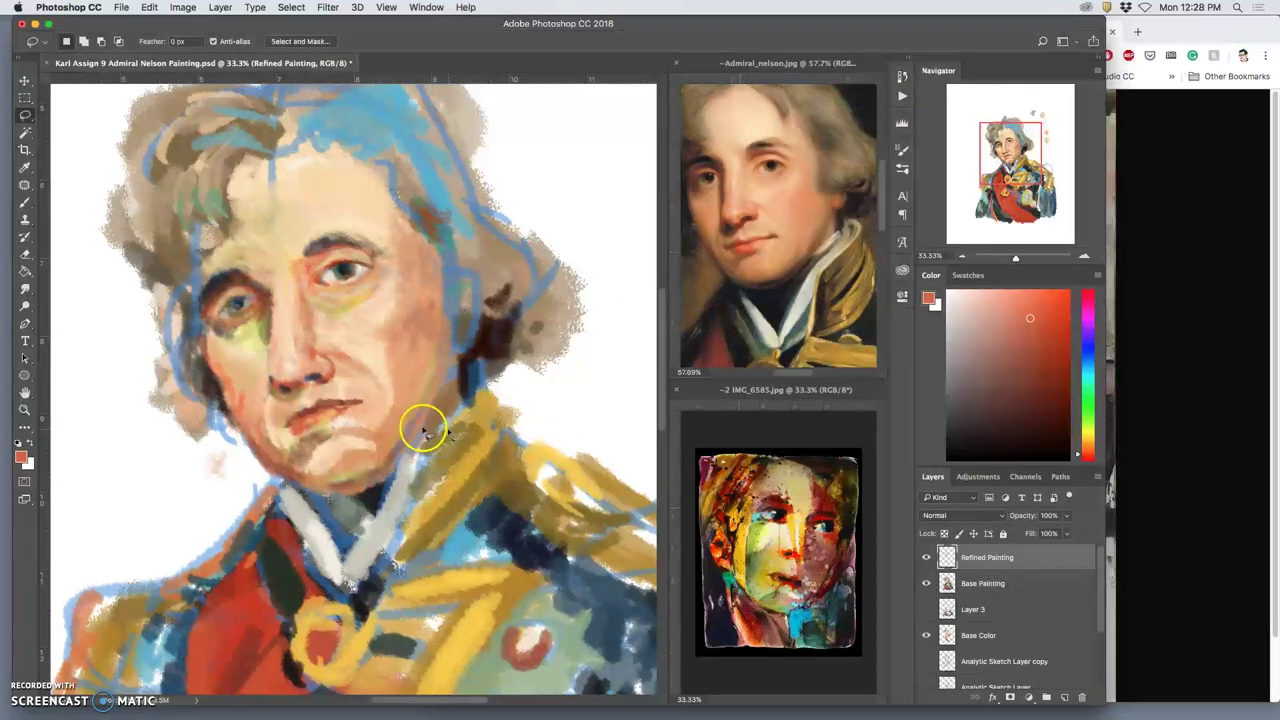
pyautogui.press('super+z')
pyautogui.press('super+z')
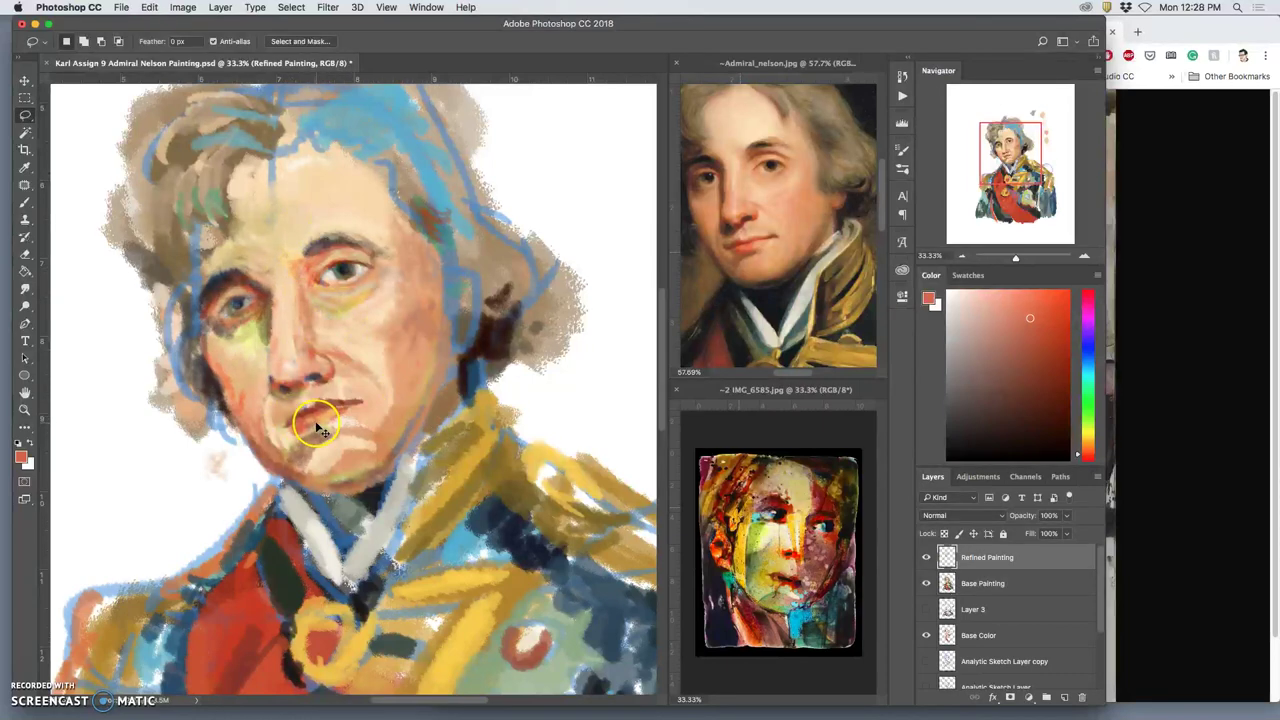
# Inspect the eyes and nose at 100% with the Refined Painting layer hidden and shown.
pyautogui.scroll(5, 283, 343)
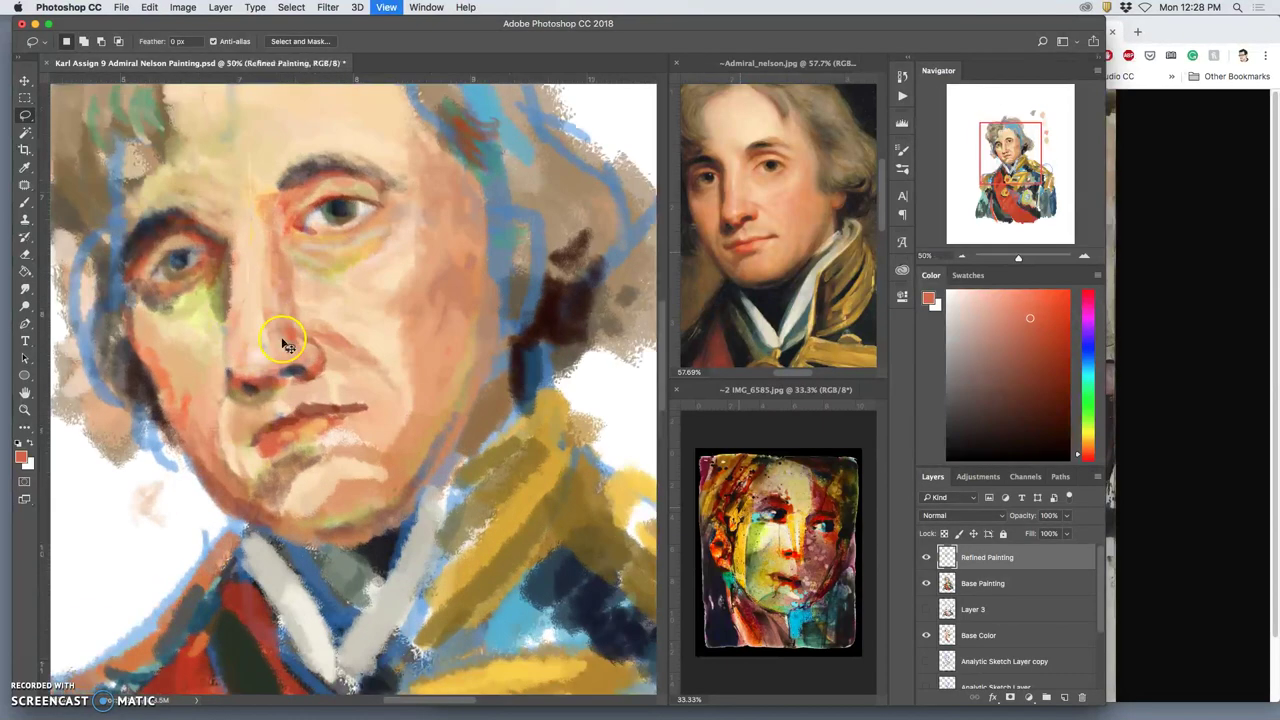
pyautogui.scroll(3, 234, 251)
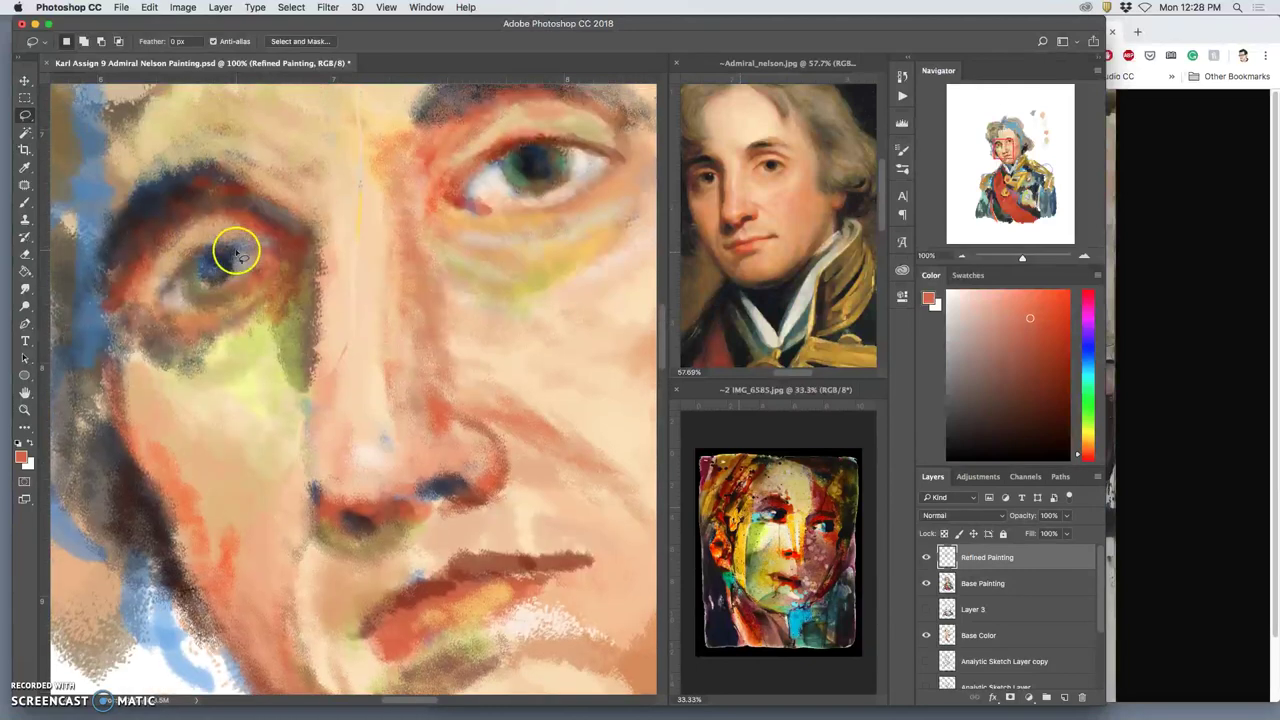
pyautogui.click(926, 558)
pyautogui.click(926, 558)
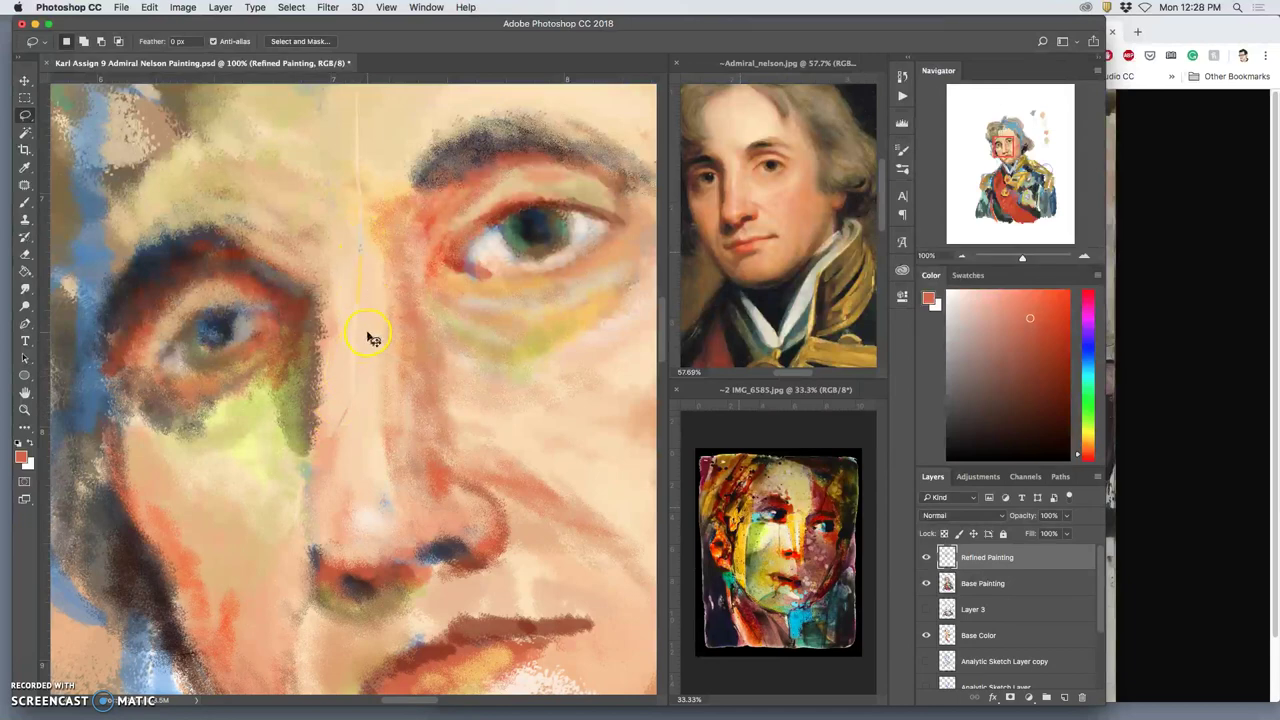
# Return to the whole portrait at 12.5% and compare it with the Refined Painting layer off and on.
pyautogui.scroll(-4, 368, 338)
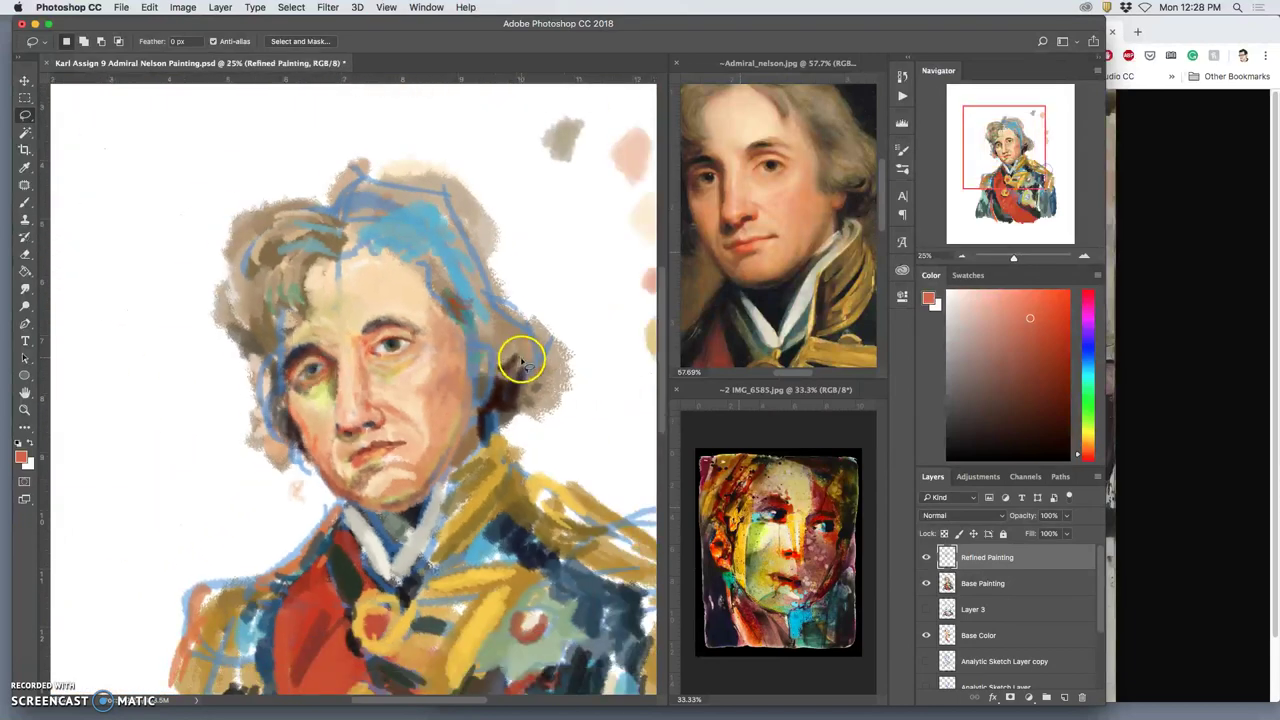
pyautogui.press('super+minus')
pyautogui.press('super+minus')
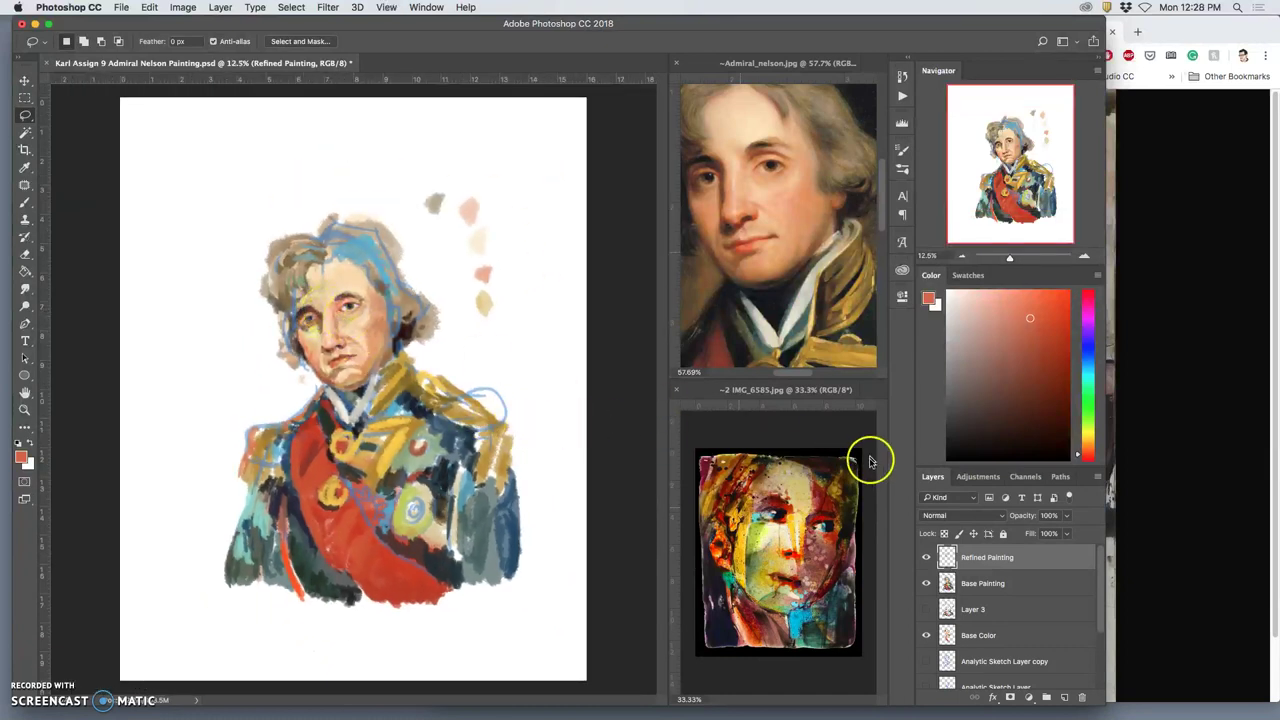
pyautogui.click(926, 558)
pyautogui.click(926, 560)
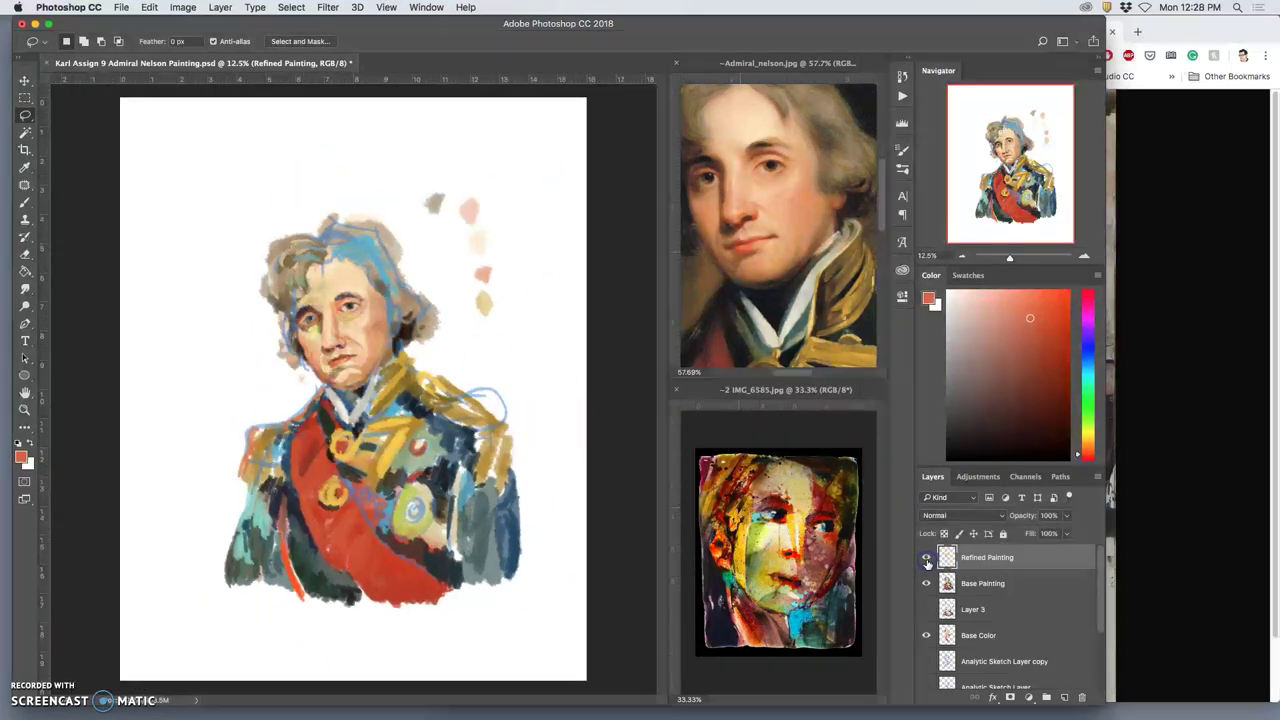
# View the portrait as it was before the eye warp, and step the history to the Free Transform state to regain the eye selection.
pyautogui.click(902, 76)
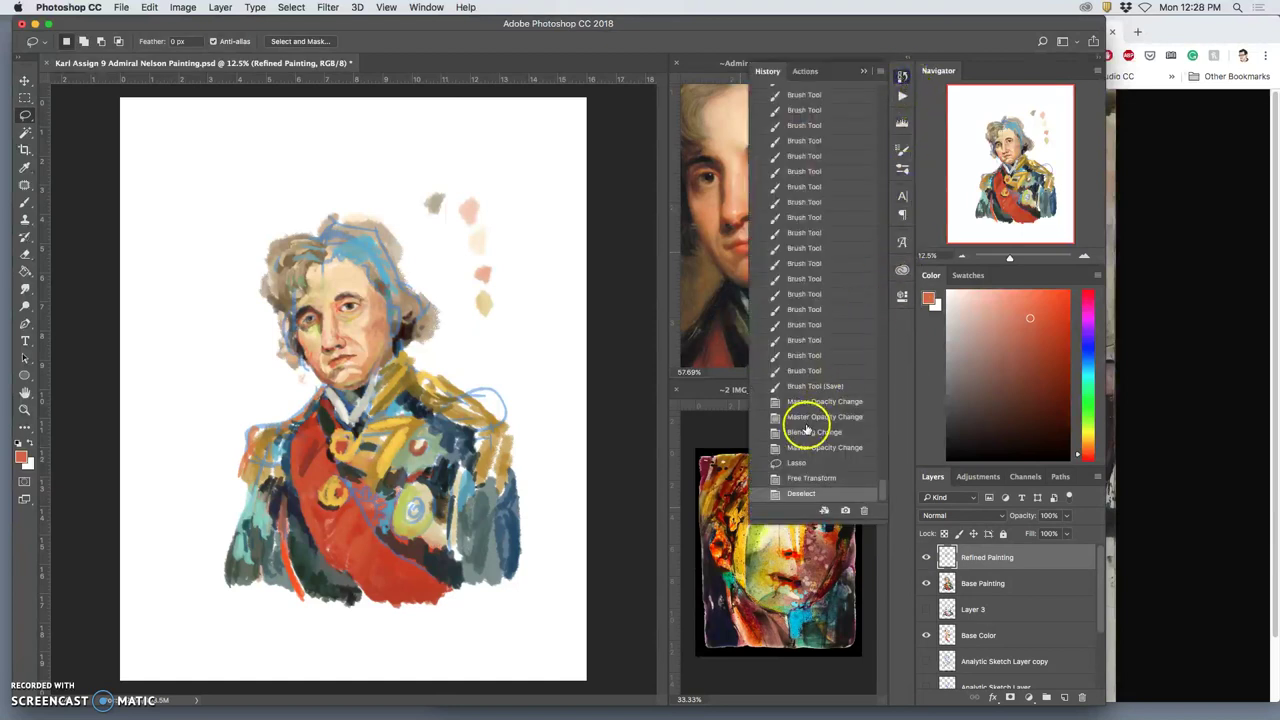
pyautogui.click(802, 448)
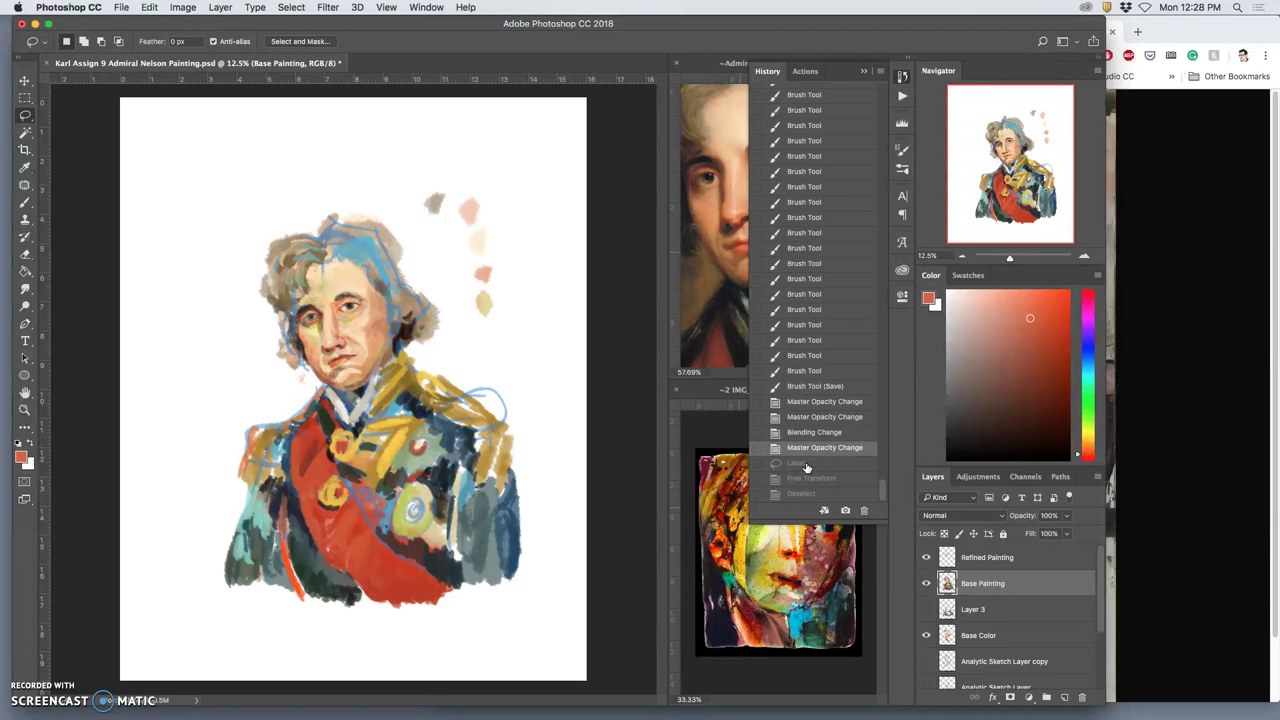
pyautogui.click(800, 478)
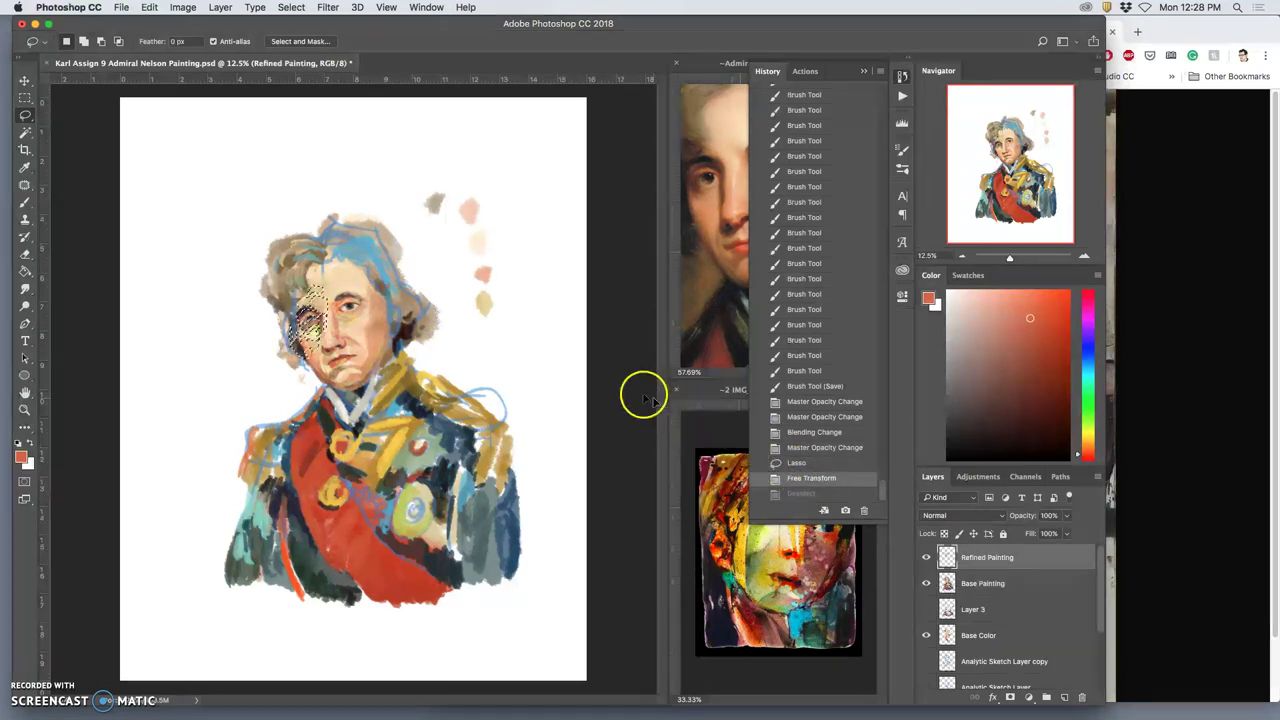
# Warp the selected eye area again with a custom mesh, shifting the eye slightly upward, apply the transform, and deselect.
pyautogui.press('super+plus')
pyautogui.press('super+plus')
pyautogui.press('super+plus')
pyautogui.press('super+plus')
pyautogui.scroll(2, 391, 291)
pyautogui.hscroll(-5, 393, 292)
pyautogui.scroll(2, 393, 292)
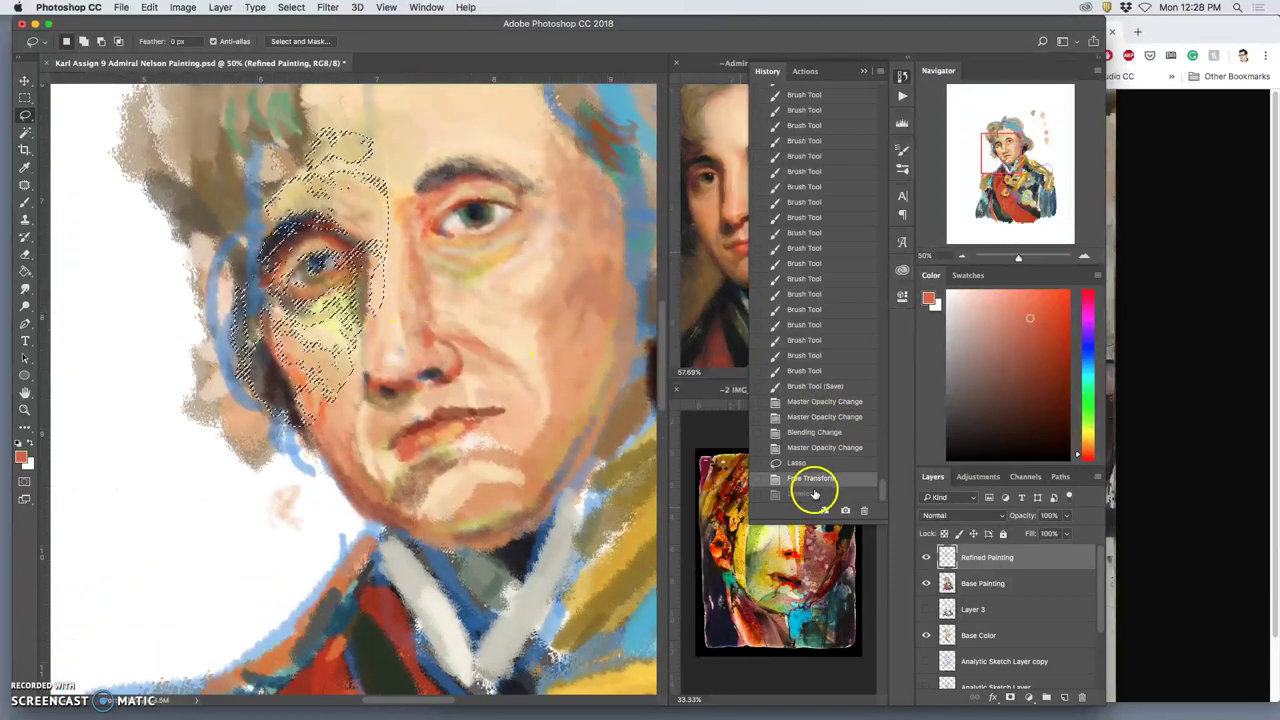
pyautogui.press('super+t')
pyautogui.rightClick(362, 317)
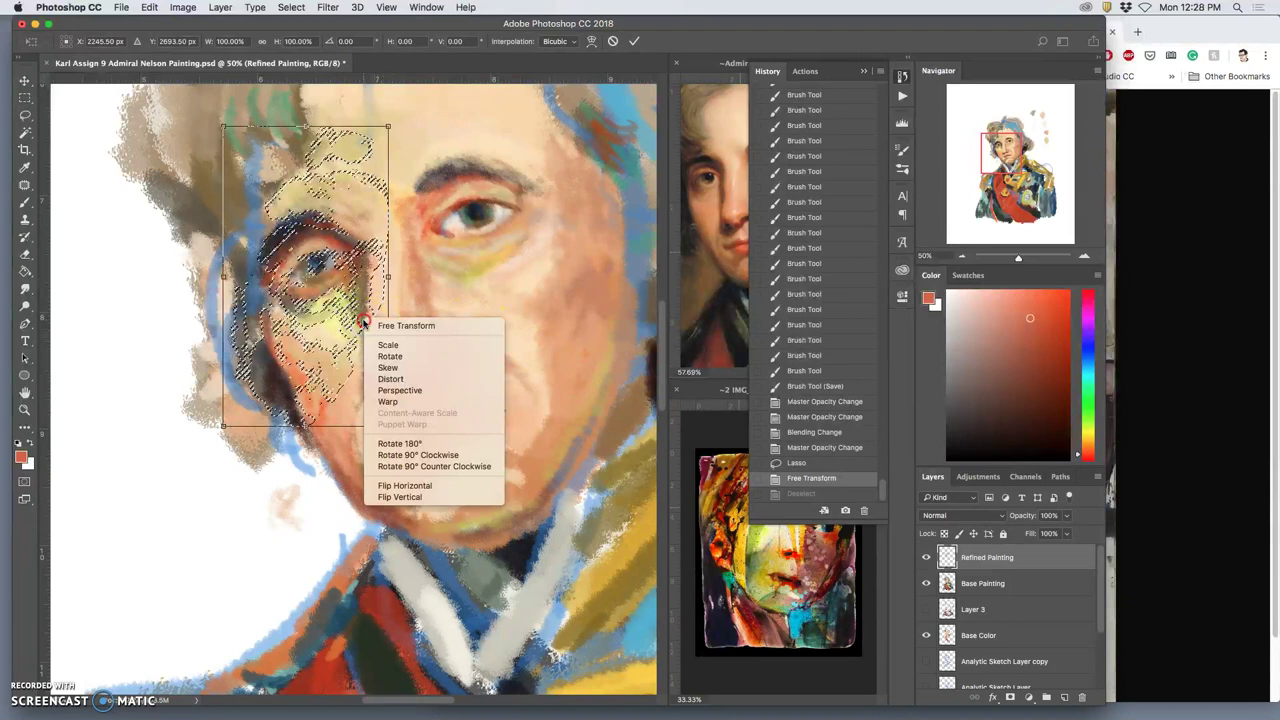
pyautogui.click(388, 401)
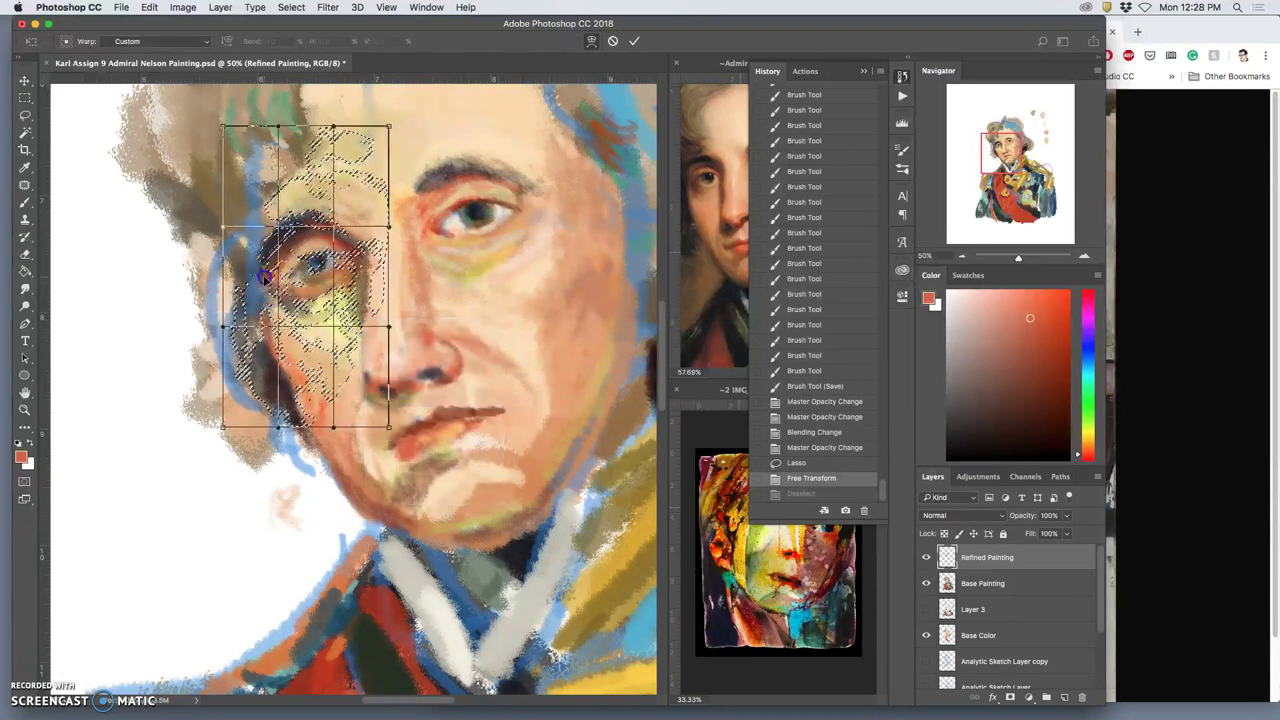
pyautogui.moveTo(262, 276); pyautogui.dragTo(329, 206)
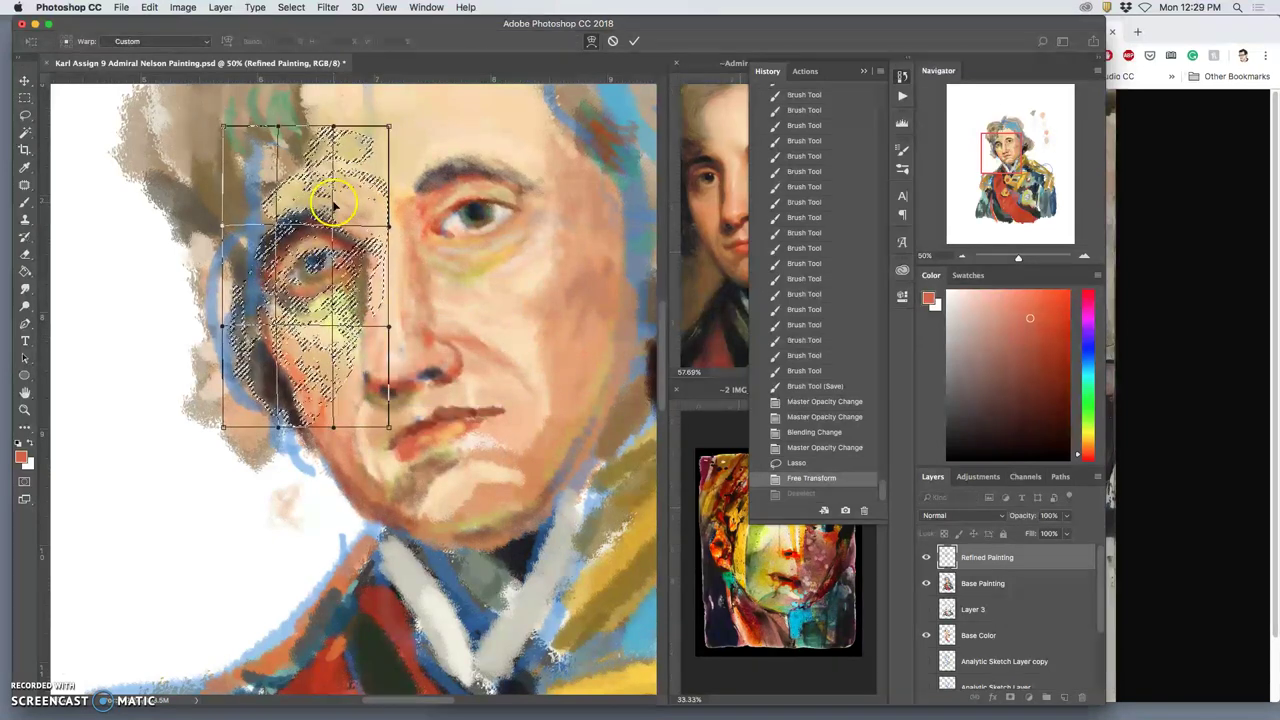
pyautogui.press('Return')
pyautogui.hotkey('ctrl', 'd')
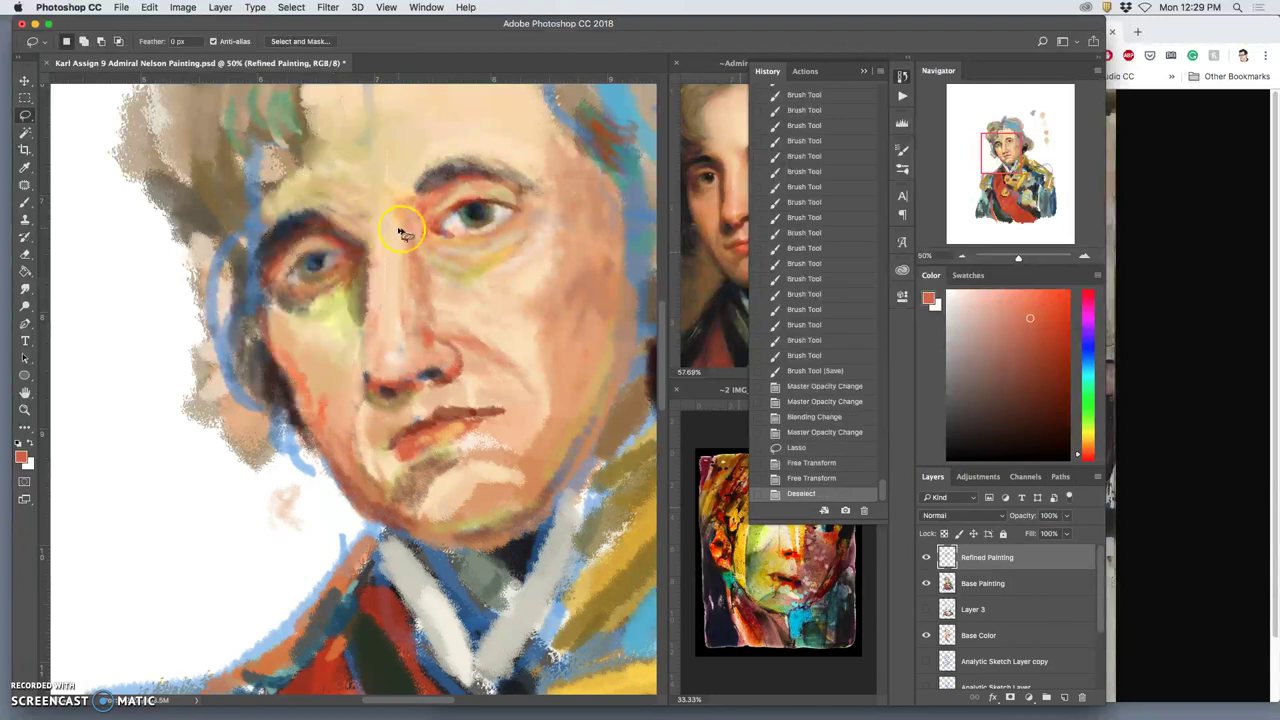
# Examine the rewarped eye in the wider portrait and at 50% beside the Admiral Nelson reference, with the History panel closed.
pyautogui.press('super+minus')
pyautogui.press('super+minus')
pyautogui.press('super+minus')
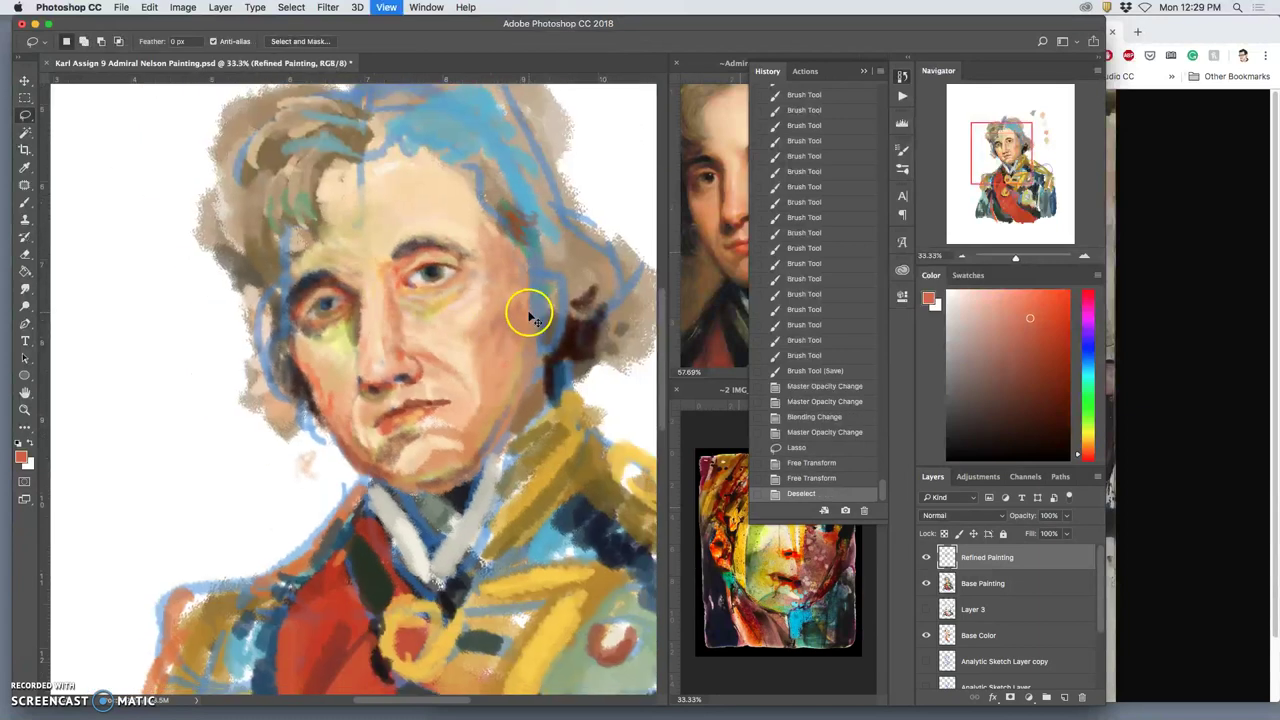
pyautogui.press('super+plus')
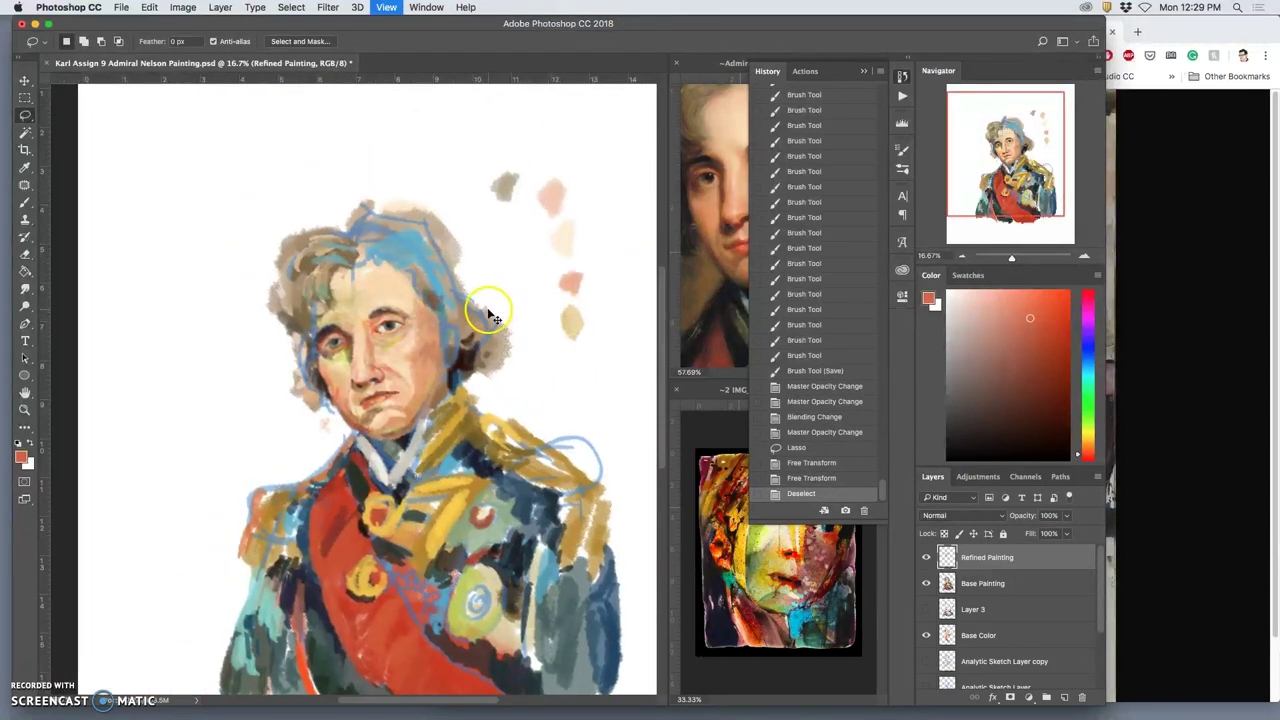
pyautogui.press('super+minus')
pyautogui.press('super+plus')
pyautogui.press('super+plus')
pyautogui.press('super+plus')
pyautogui.press('super+plus')
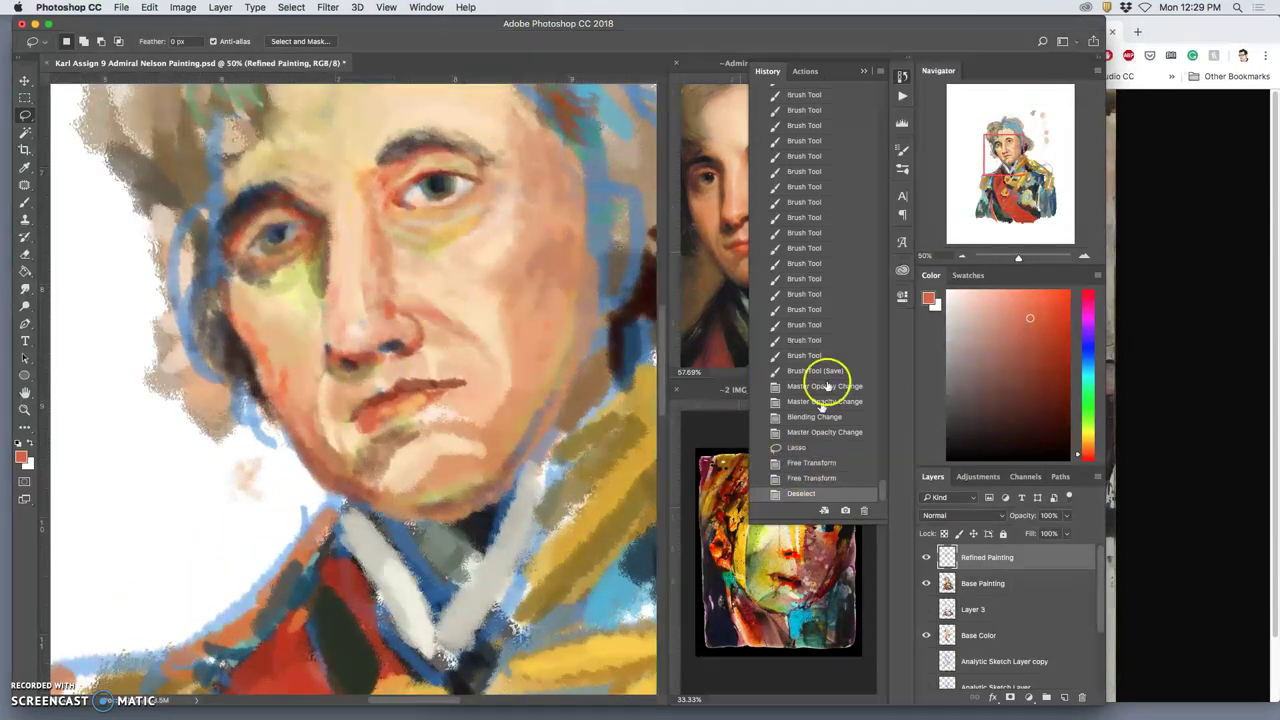
pyautogui.click(866, 72)
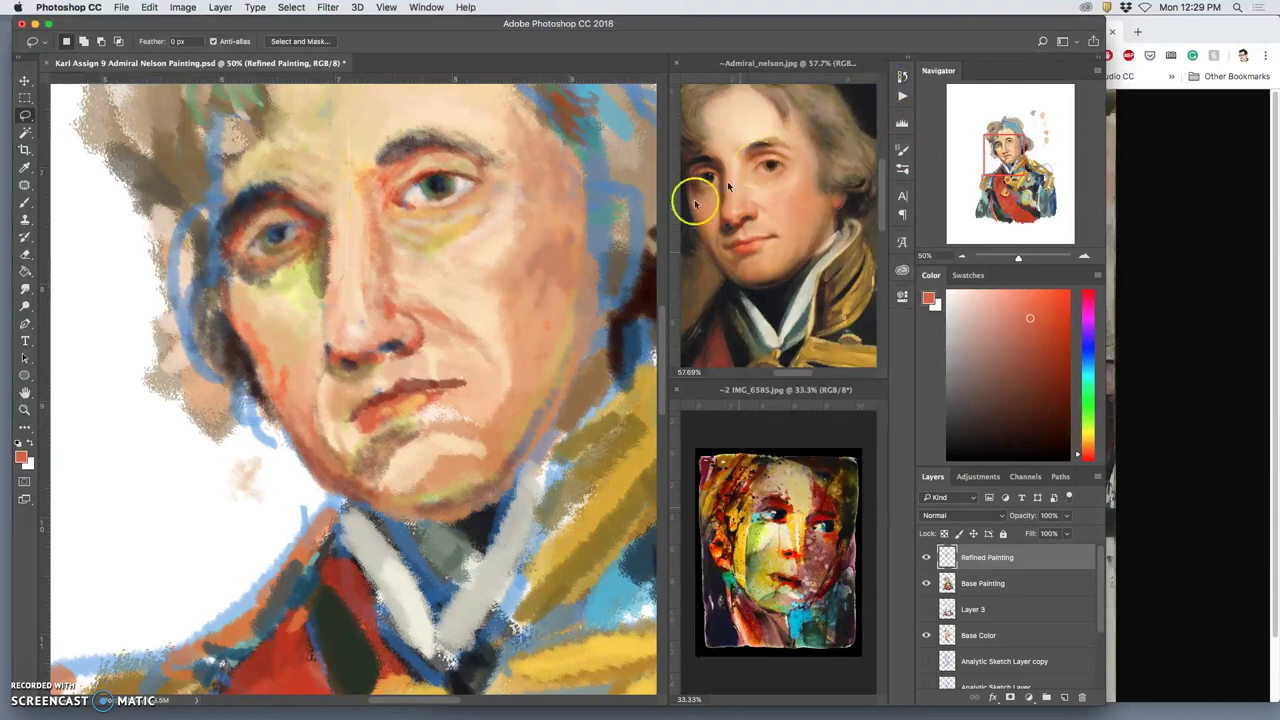
pyautogui.scroll(2, 446, 309)
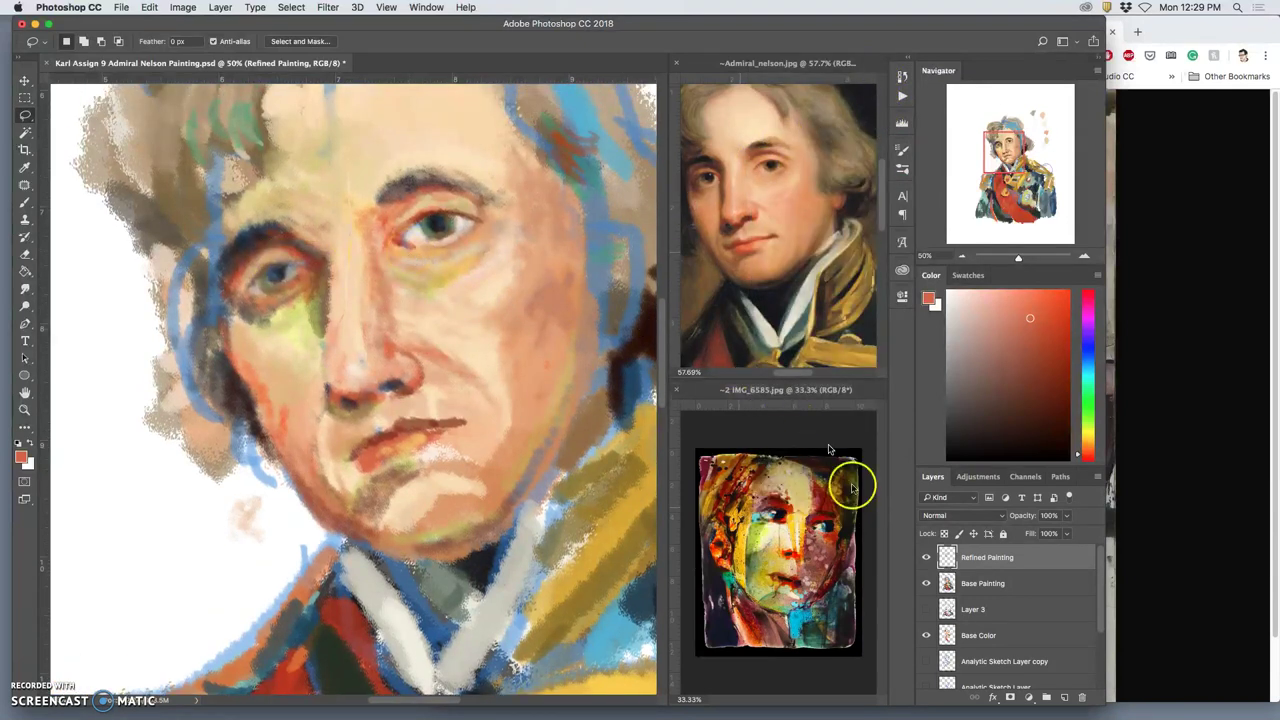
# Compare the face with the Refined Painting layer off and on, and leave the Base Painting layer hidden.
pyautogui.click(926, 557)
pyautogui.click(926, 557)
pyautogui.click(928, 583)
pyautogui.click(928, 583)
pyautogui.click(928, 583)
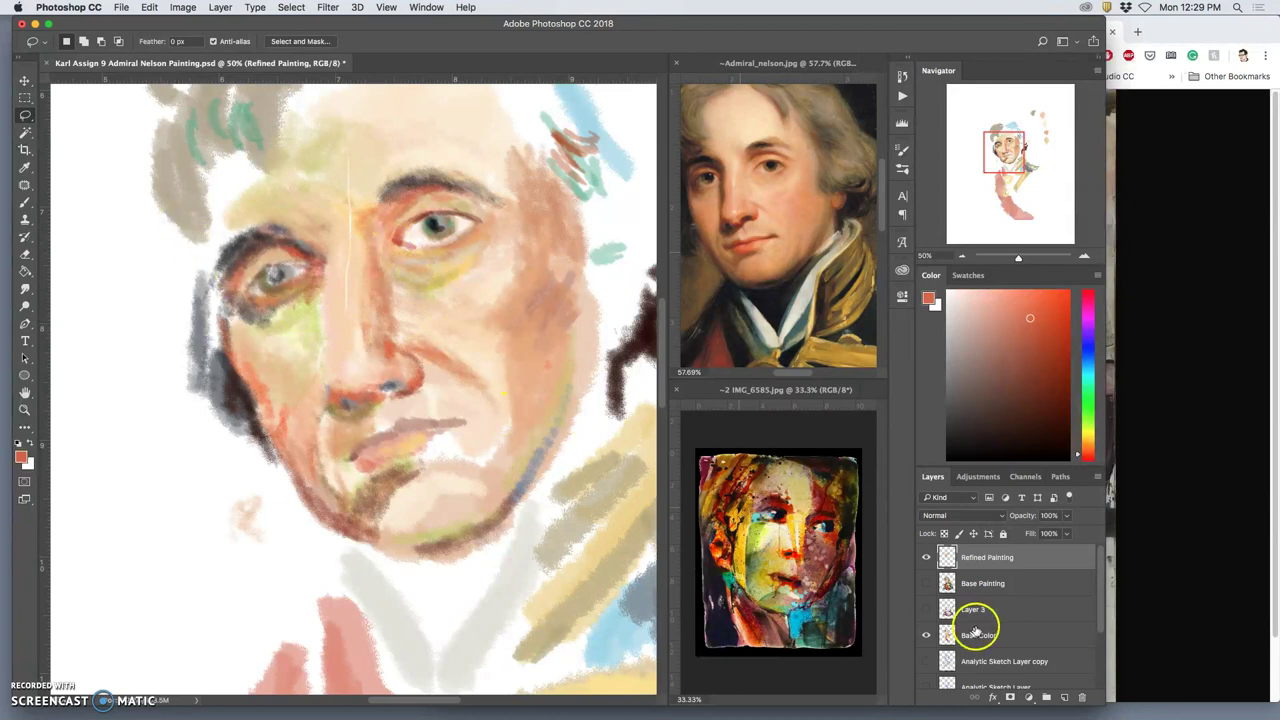
# Show the gray Layer 0 copy background behind the Refined Painting strokes.
pyautogui.moveTo(1097, 597); pyautogui.dragTo(1090, 690)
pyautogui.click(928, 650)
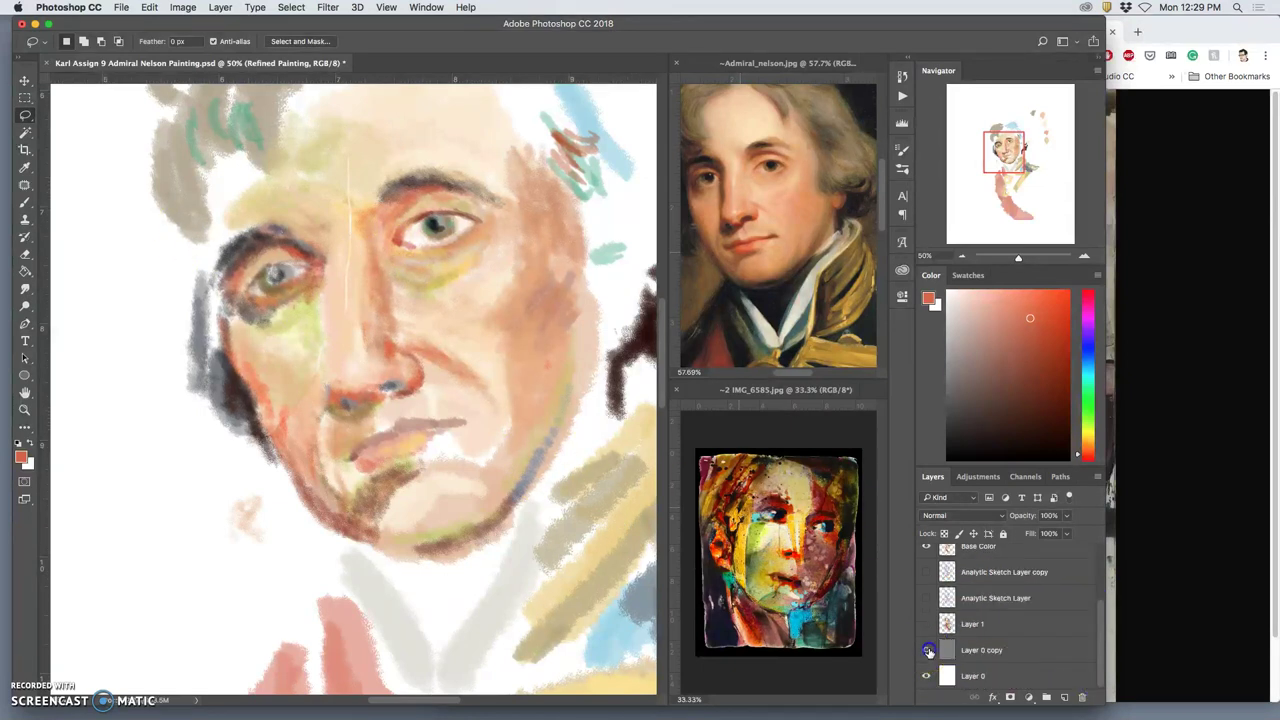
pyautogui.click(1120, 634)
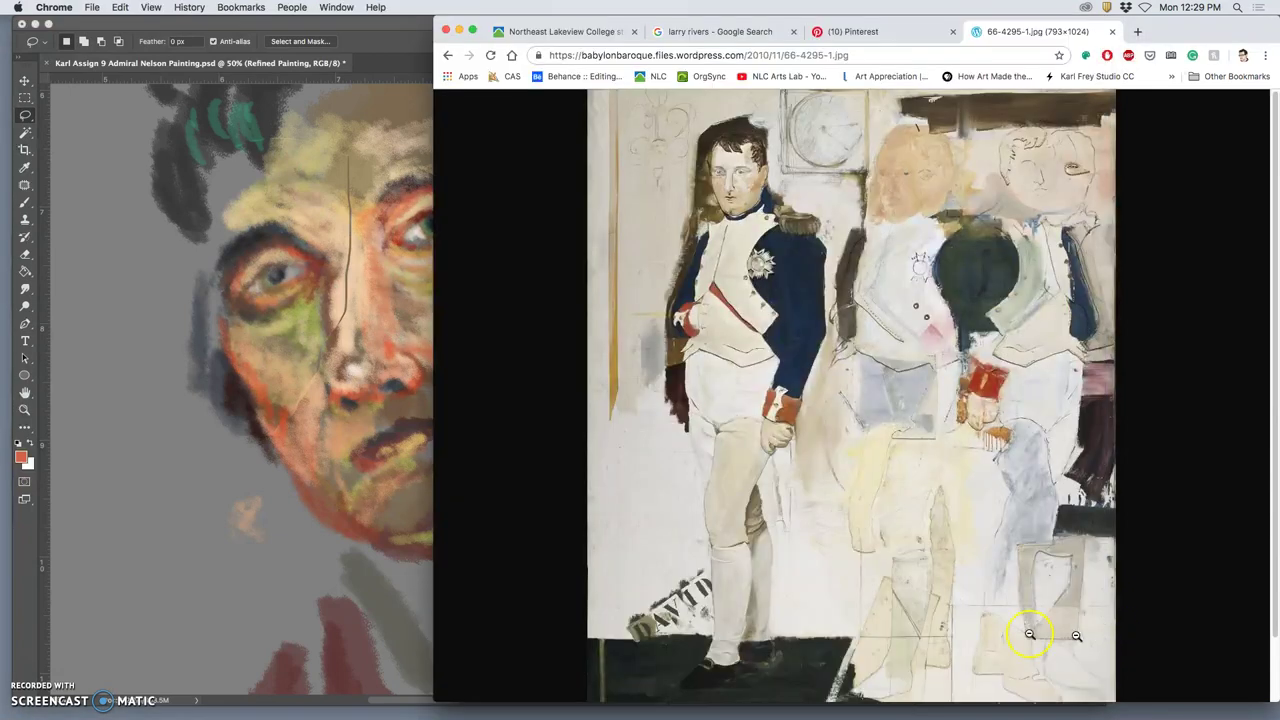
pyautogui.click(403, 580)
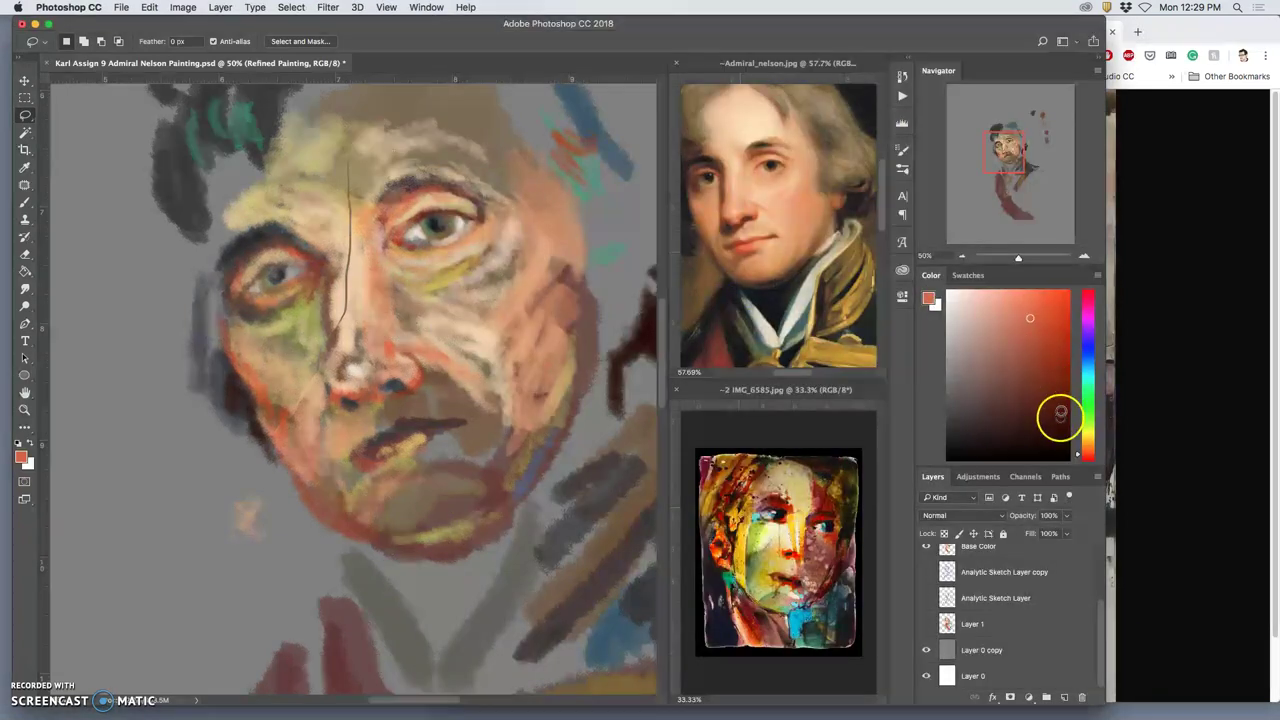
pyautogui.moveTo(1100, 630); pyautogui.dragTo(1103, 570)
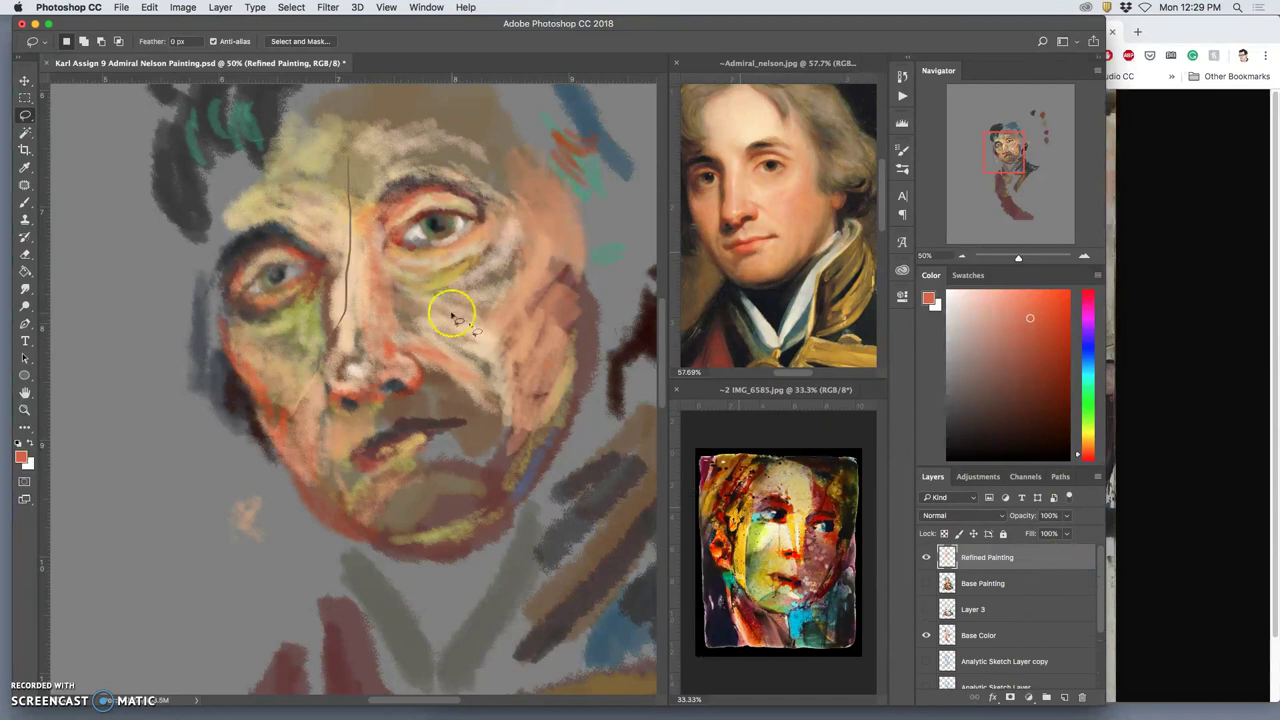
# Set the Brush to 100% opacity and cover the thin line along the brow and nose bridge with sampled skin tones on Refined Painting.
pyautogui.click(25, 202)
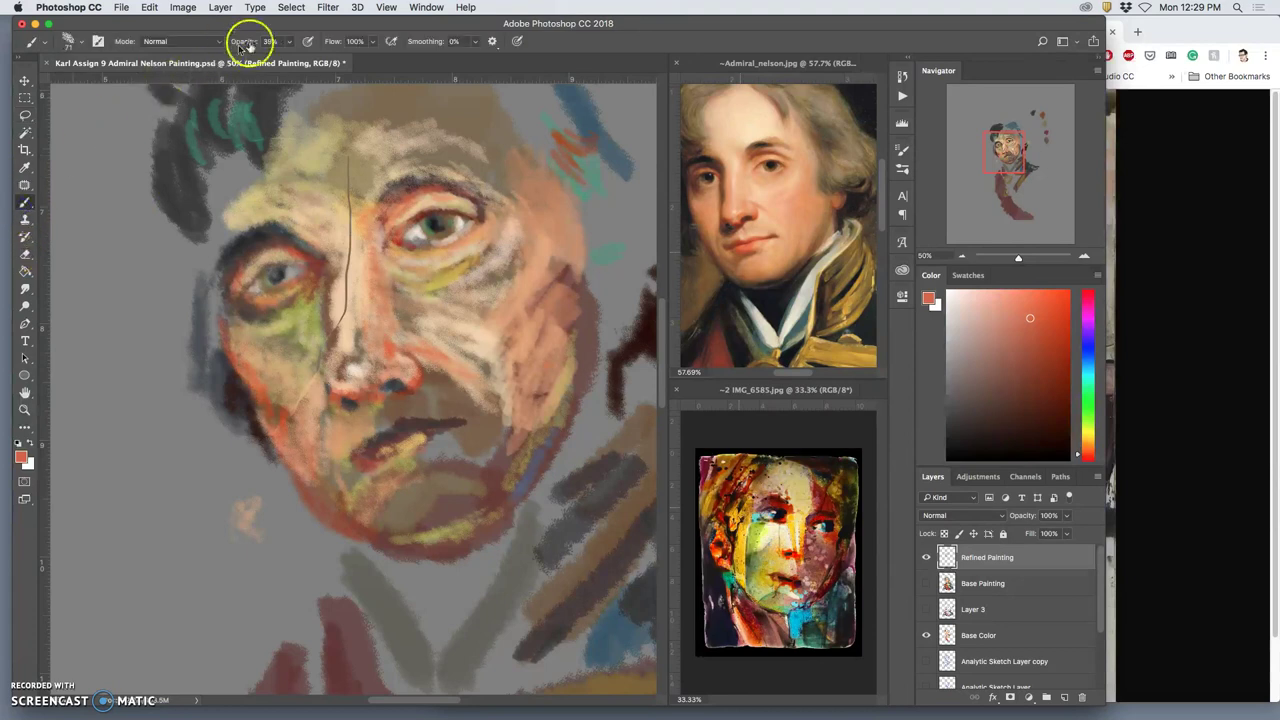
pyautogui.click(289, 41)
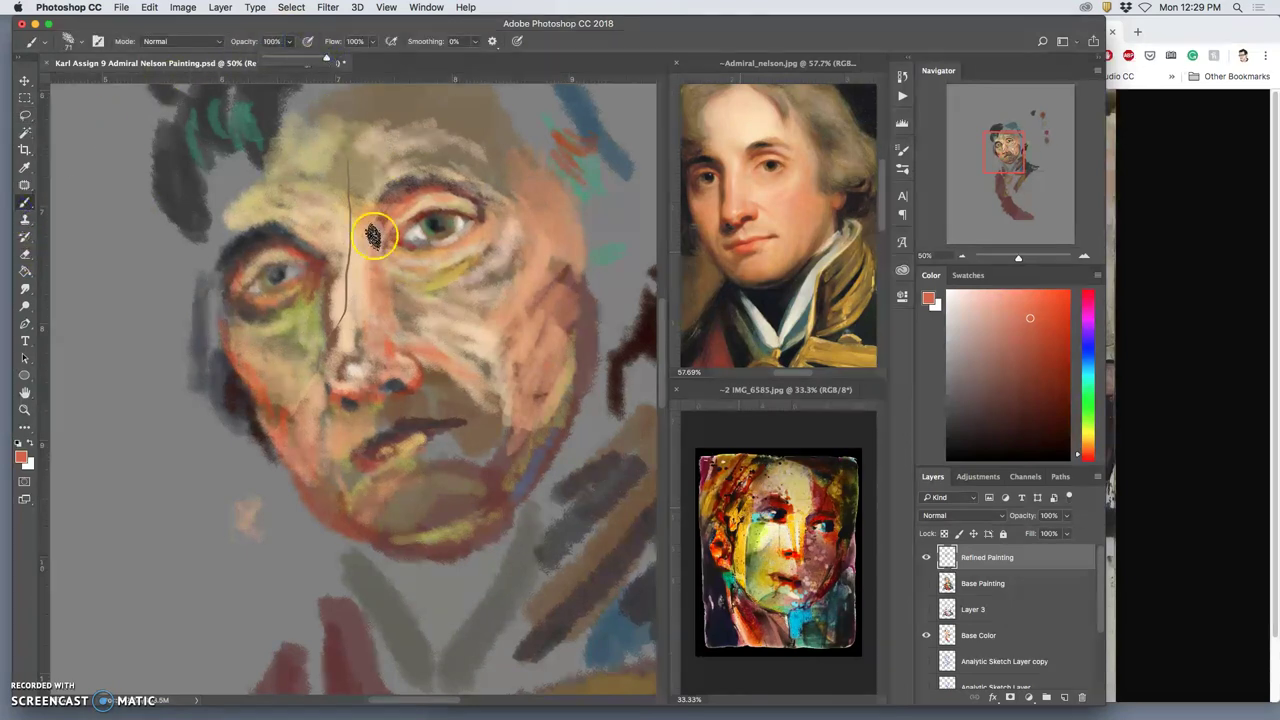
pyautogui.keyDown('alt'); pyautogui.click(357, 262); pyautogui.keyUp('alt')
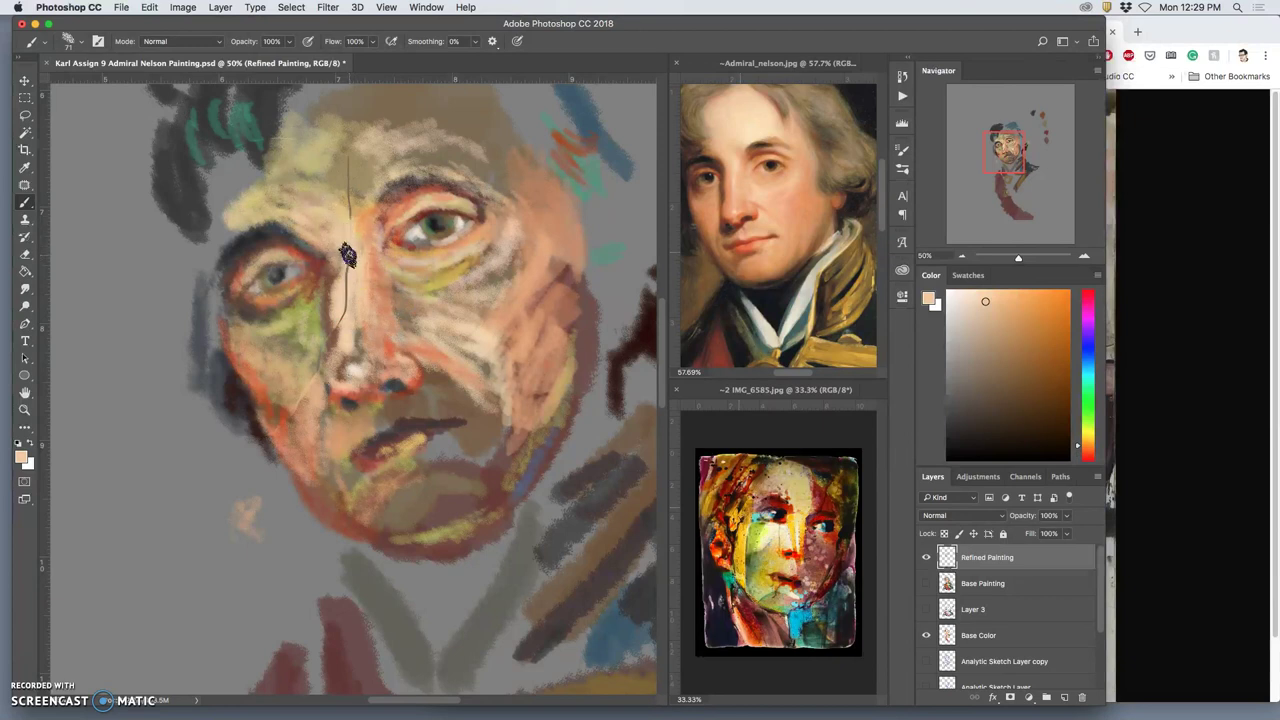
pyautogui.keyDown('alt'); pyautogui.click(353, 209); pyautogui.keyUp('alt')
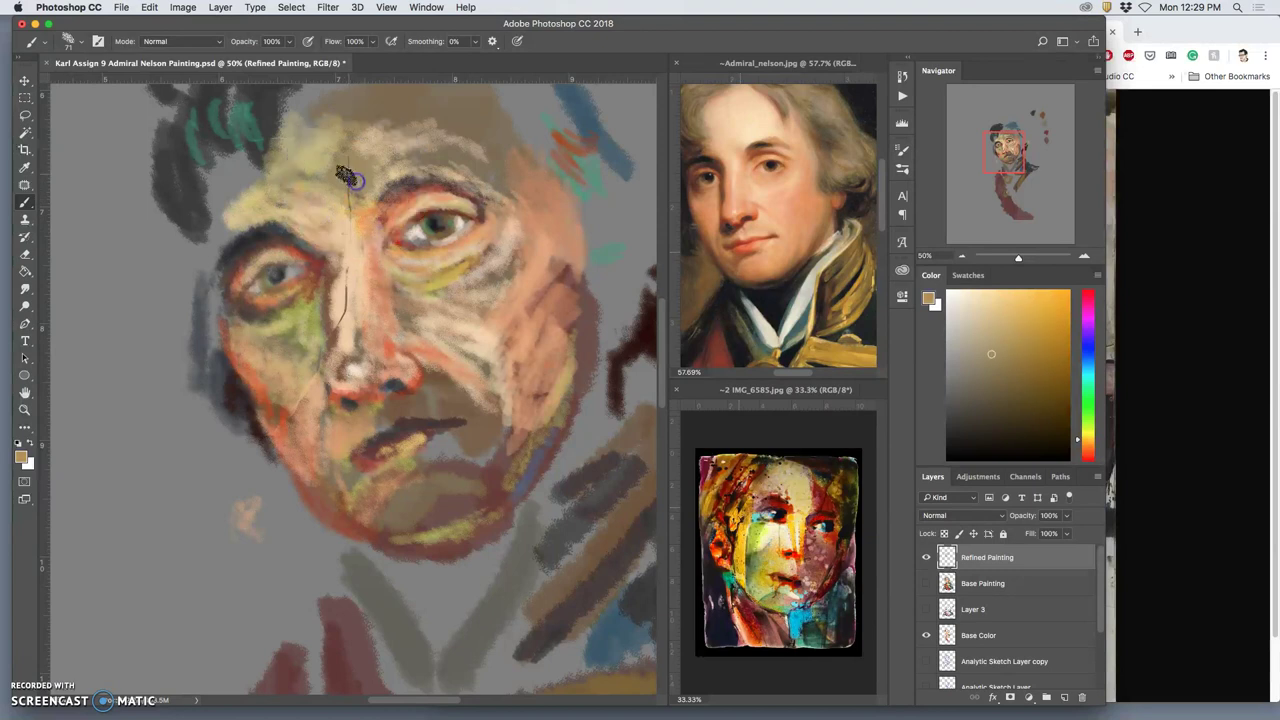
# Show the Base Painting layer and blend sampled skin tones over the lower forehead and the side of the nose.
pyautogui.click(926, 583)
pyautogui.keyDown('alt'); pyautogui.click(377, 192); pyautogui.keyUp('alt')
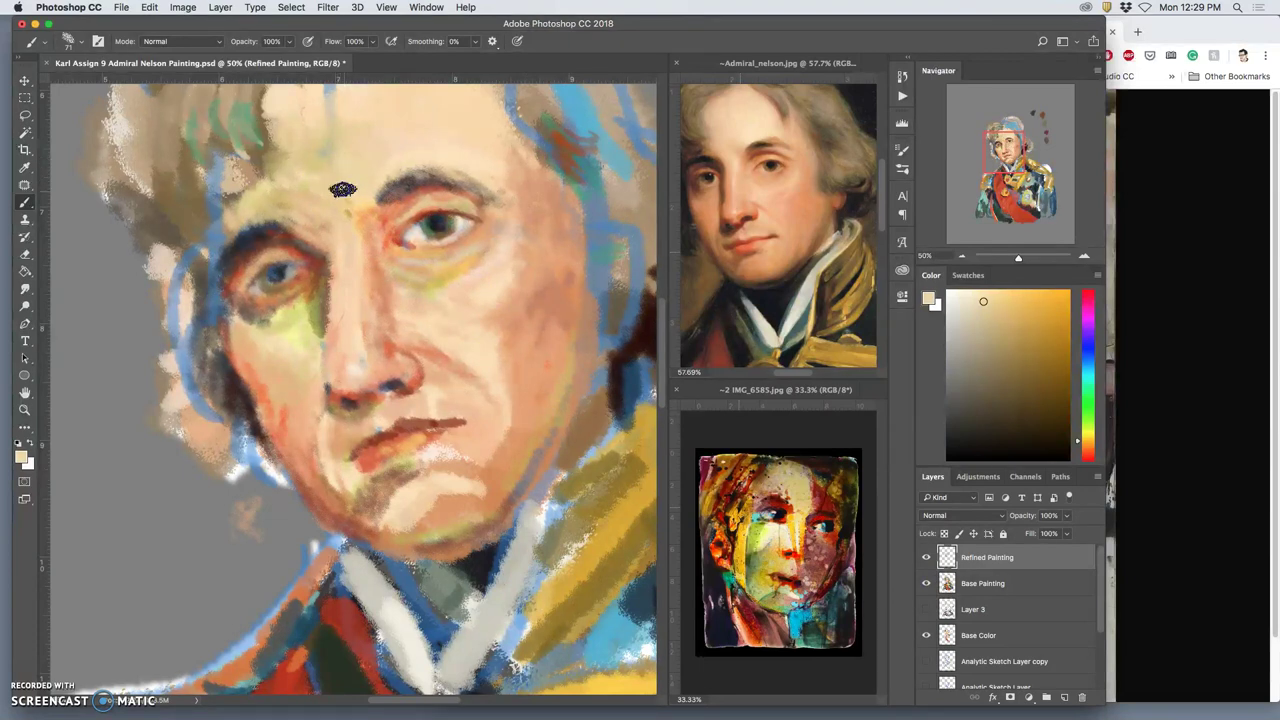
pyautogui.click(355, 322)
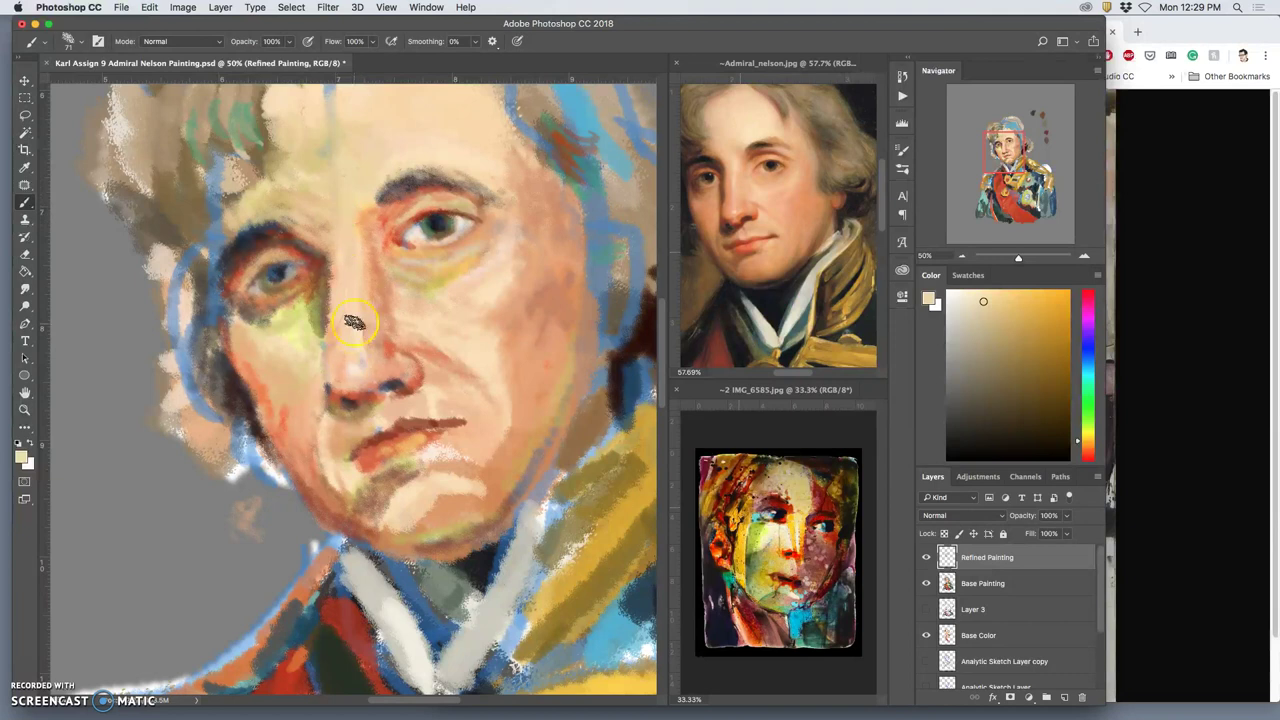
pyautogui.keyDown('alt'); pyautogui.click(348, 274); pyautogui.keyUp('alt')
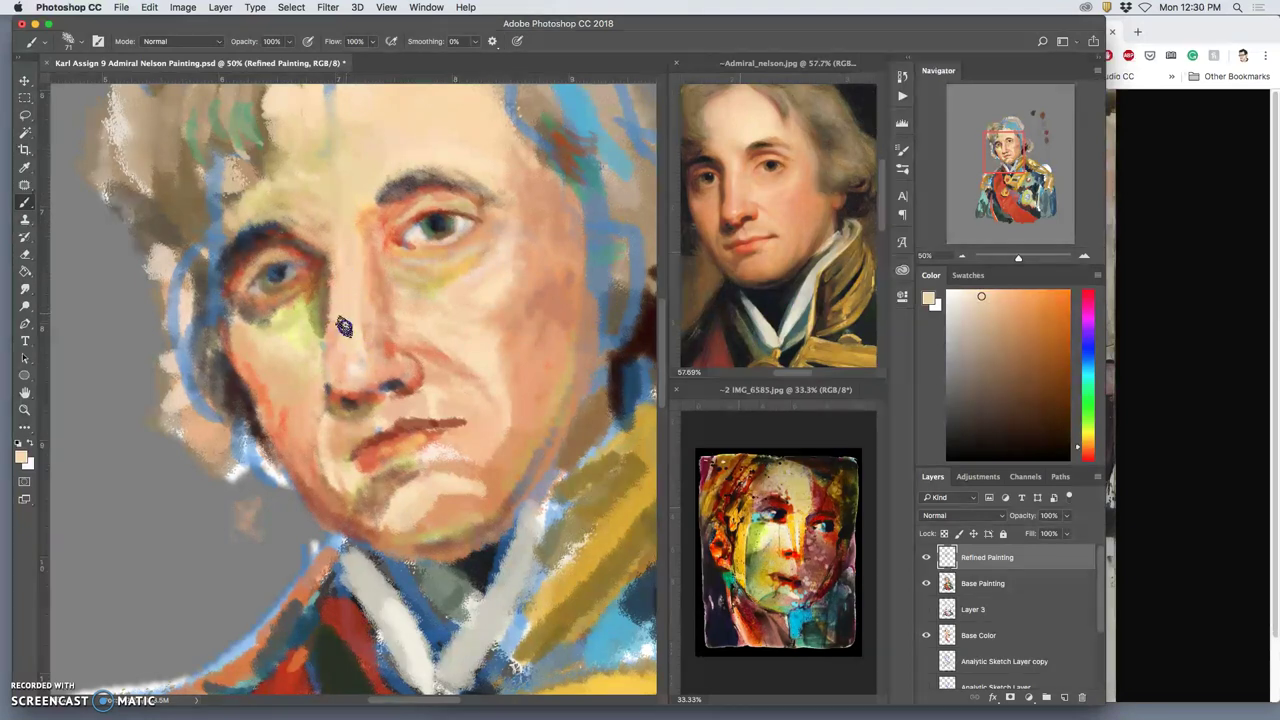
pyautogui.click(389, 366)
pyautogui.keyDown('alt'); pyautogui.click(331, 340); pyautogui.keyUp('alt')
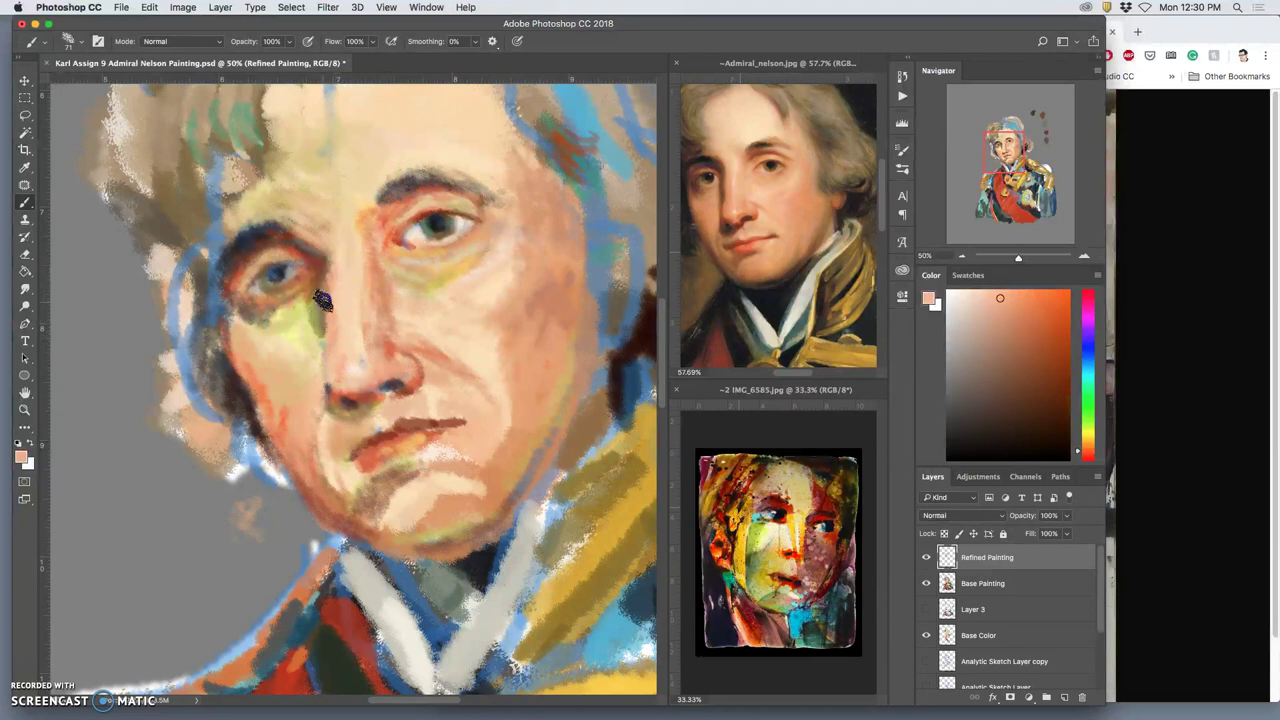
pyautogui.keyDown('alt'); pyautogui.click(347, 343); pyautogui.keyUp('alt')
pyautogui.keyDown('alt'); pyautogui.click(343, 322); pyautogui.keyUp('alt')
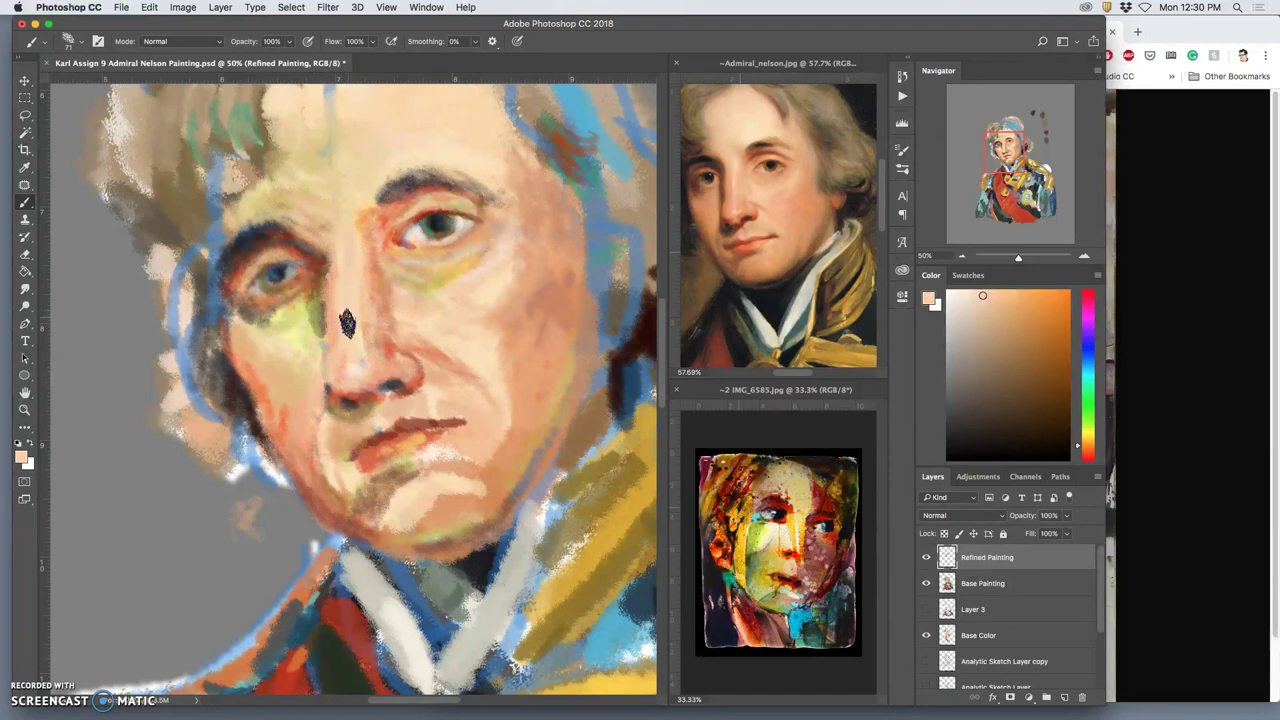
# Sample the pale white of the brighter eye and brush it around both eyes.
pyautogui.keyDown('alt'); pyautogui.click(382, 238); pyautogui.keyUp('alt')
pyautogui.keyDown('alt'); pyautogui.click(354, 406); pyautogui.keyUp('alt')
pyautogui.keyDown('alt'); pyautogui.click(410, 260); pyautogui.keyUp('alt')
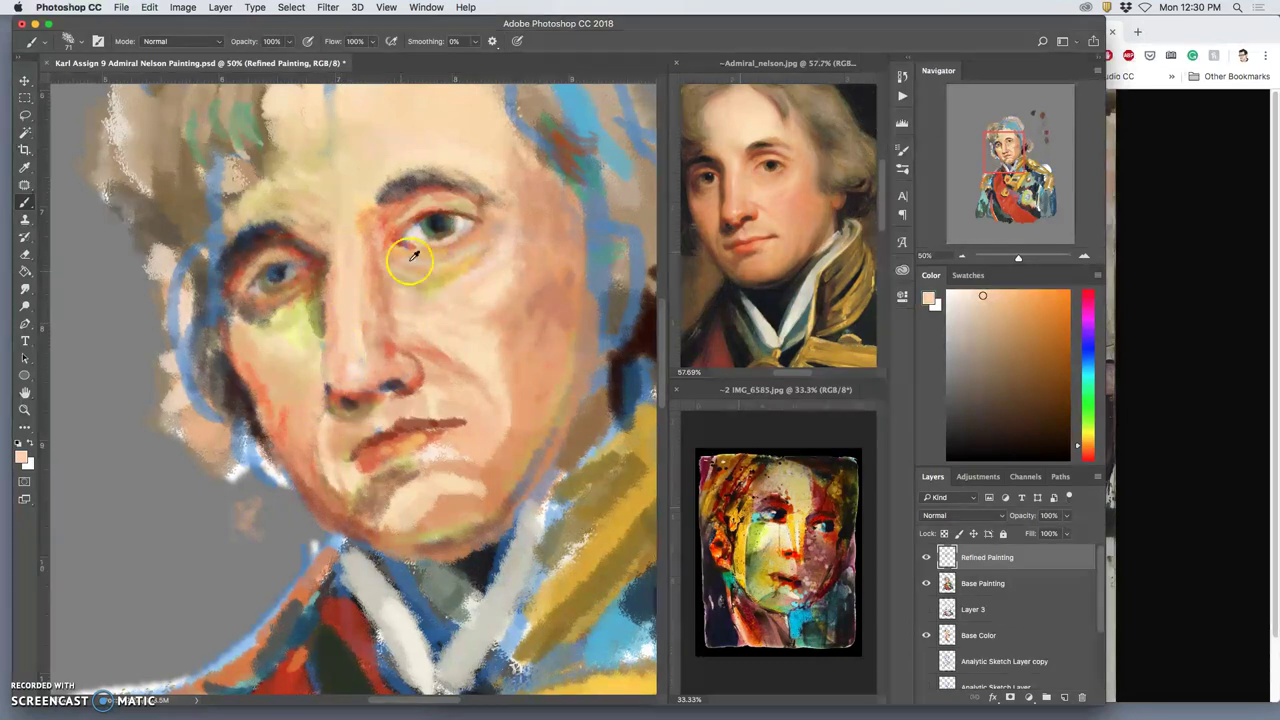
pyautogui.keyDown('alt'); pyautogui.click(418, 230); pyautogui.keyUp('alt')
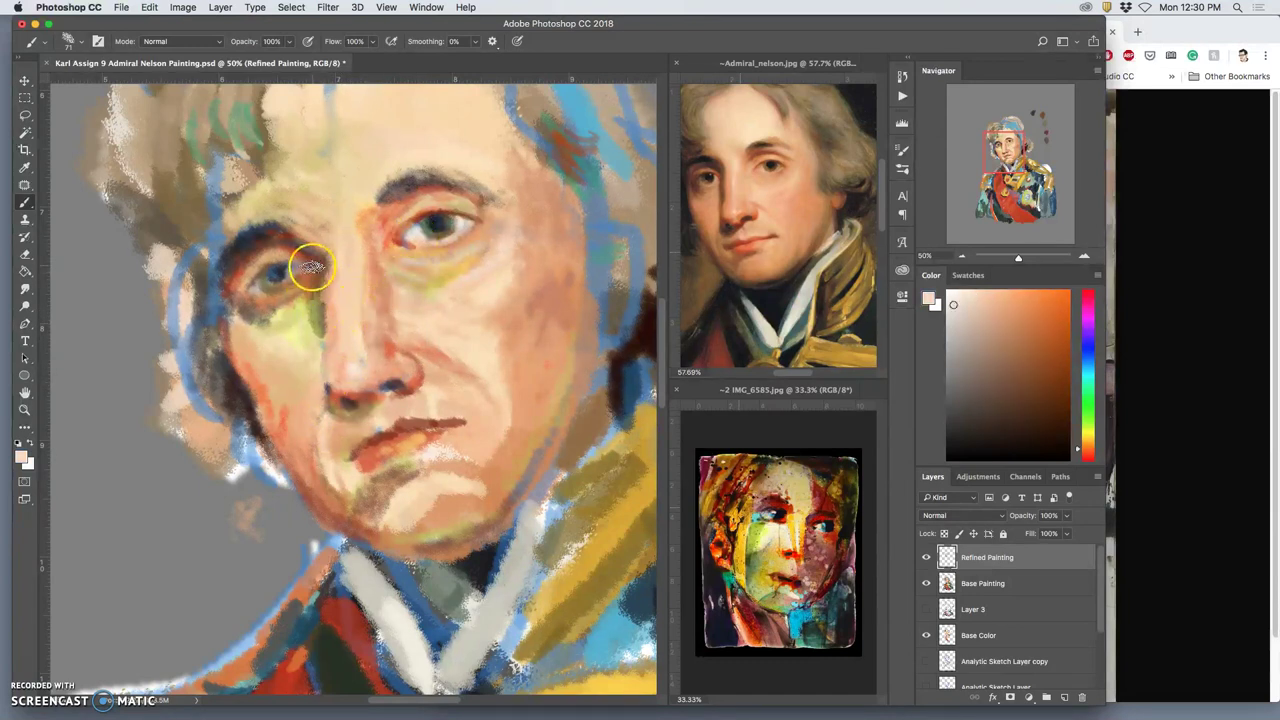
pyautogui.moveTo(312, 268)
pyautogui.mouseDown()
pyautogui.moveTo(443, 227)
pyautogui.moveTo(504, 270)
pyautogui.moveTo(465, 289)
pyautogui.moveTo(477, 277)
pyautogui.moveTo(288, 308)
pyautogui.moveTo(256, 288)
pyautogui.mouseUp()
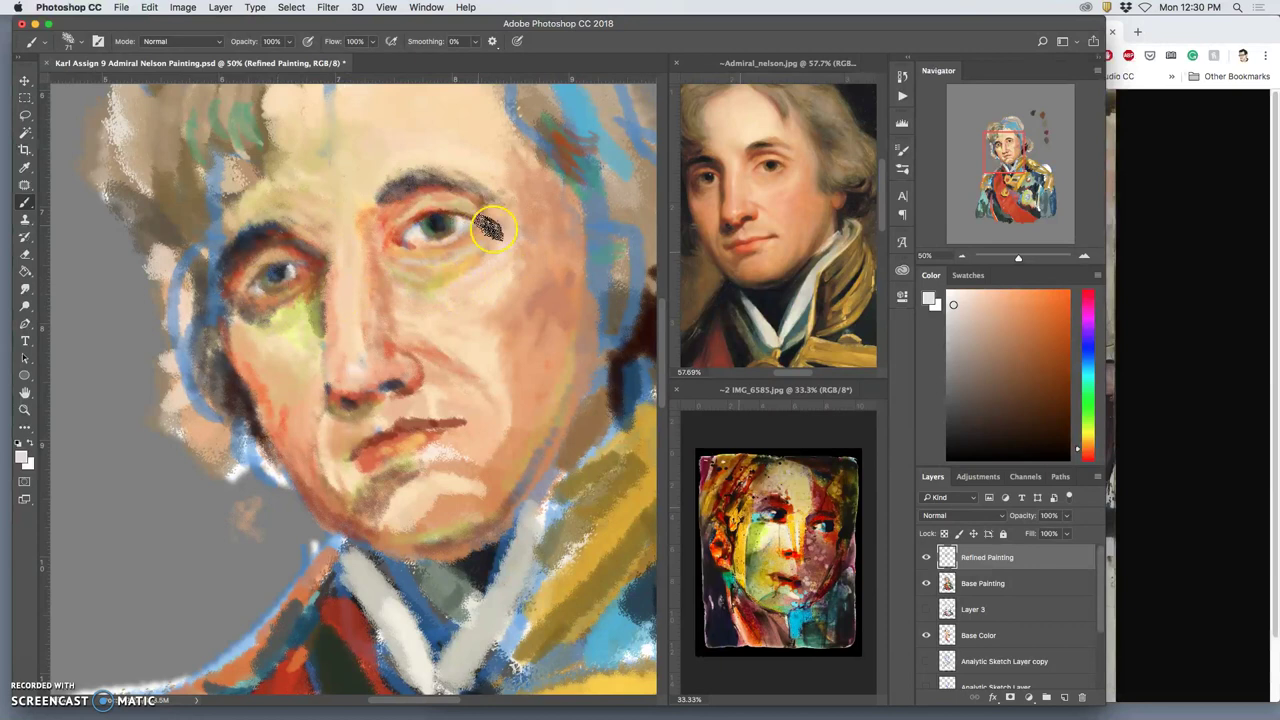
pyautogui.moveTo(488, 228); pyautogui.dragTo(490, 231)
# Rework the shadowed eye's white and lower lid with sampled skin and olive tones.
pyautogui.keyDown('alt'); pyautogui.click(465, 277); pyautogui.keyUp('alt')
pyautogui.keyDown('alt'); pyautogui.click(335, 458); pyautogui.keyUp('alt')
pyautogui.moveTo(303, 282); pyautogui.dragTo(292, 270)
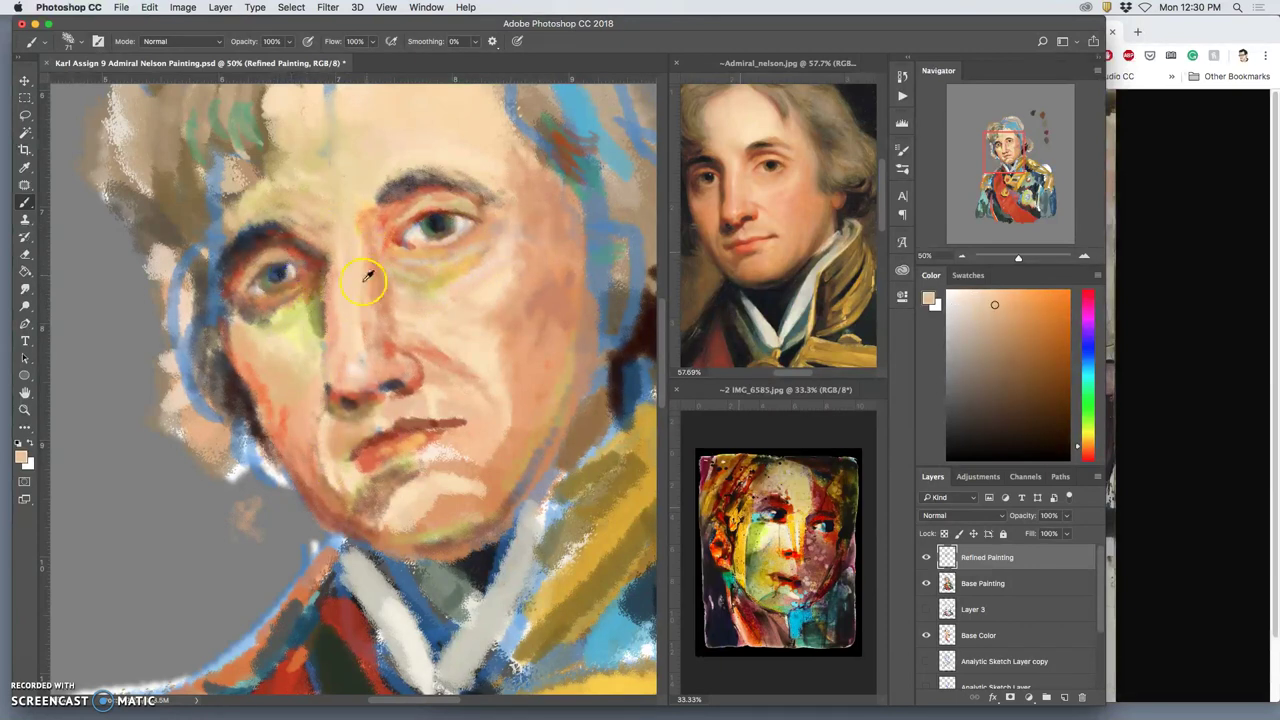
pyautogui.keyDown('alt'); pyautogui.click(311, 322); pyautogui.keyUp('alt')
pyautogui.click(294, 270)
pyautogui.moveTo(245, 318); pyautogui.dragTo(268, 300)
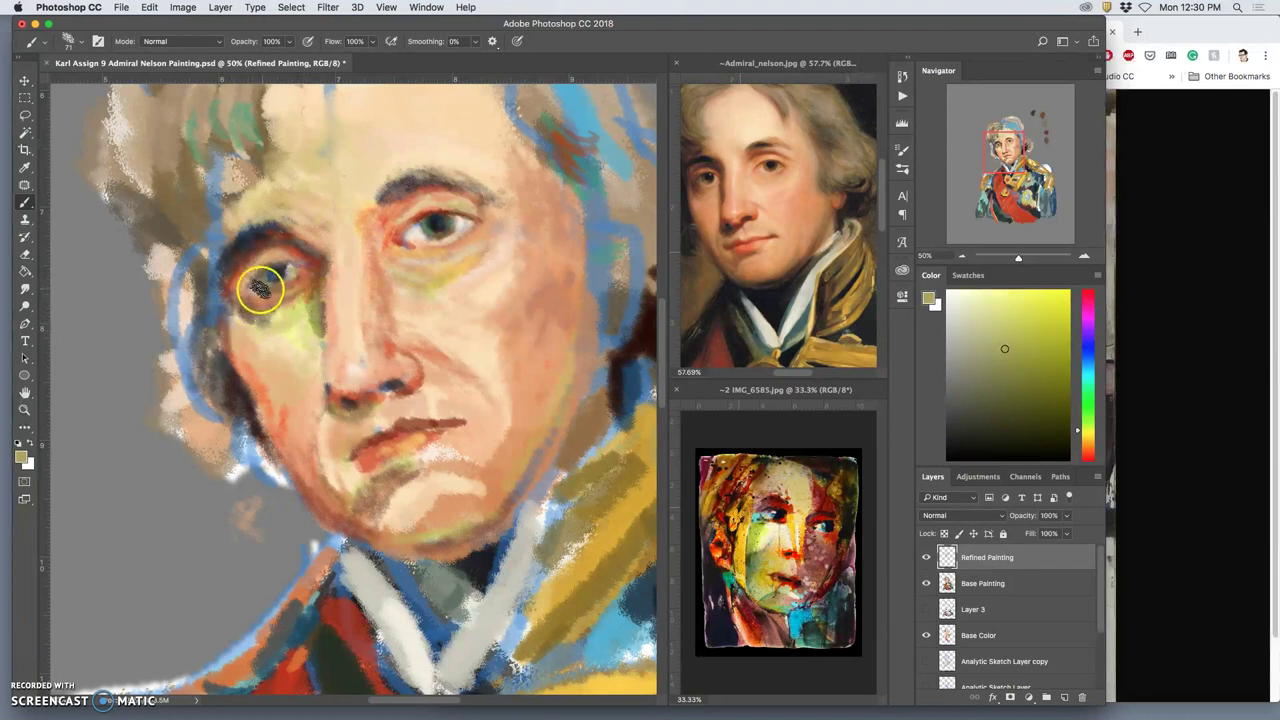
# Rework the shadowed eye with the brighter eye's pale white and darken its iris and pupil with a sampled near-black.
pyautogui.keyDown('alt'); pyautogui.click(457, 229); pyautogui.keyUp('alt')
pyautogui.moveTo(268, 280)
pyautogui.mouseDown()
pyautogui.moveTo(265, 302)
pyautogui.moveTo(305, 263)
pyautogui.mouseUp()
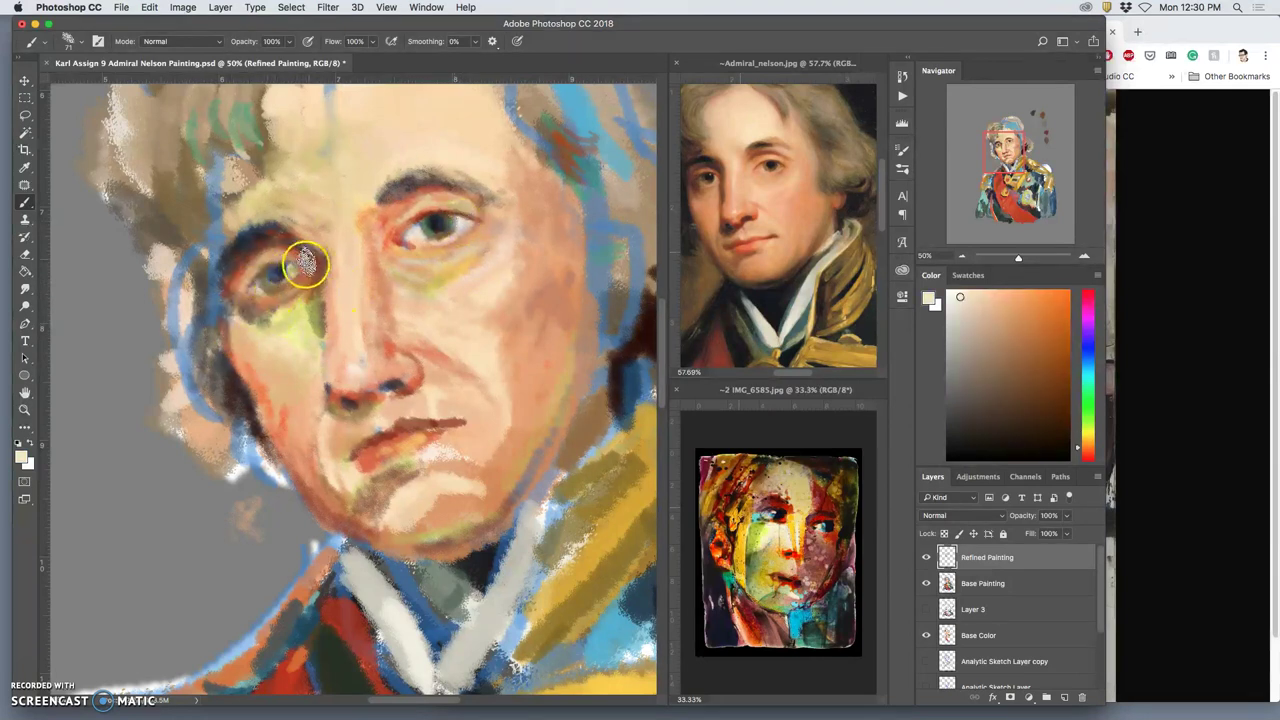
pyautogui.keyDown('alt'); pyautogui.click(286, 267); pyautogui.keyUp('alt')
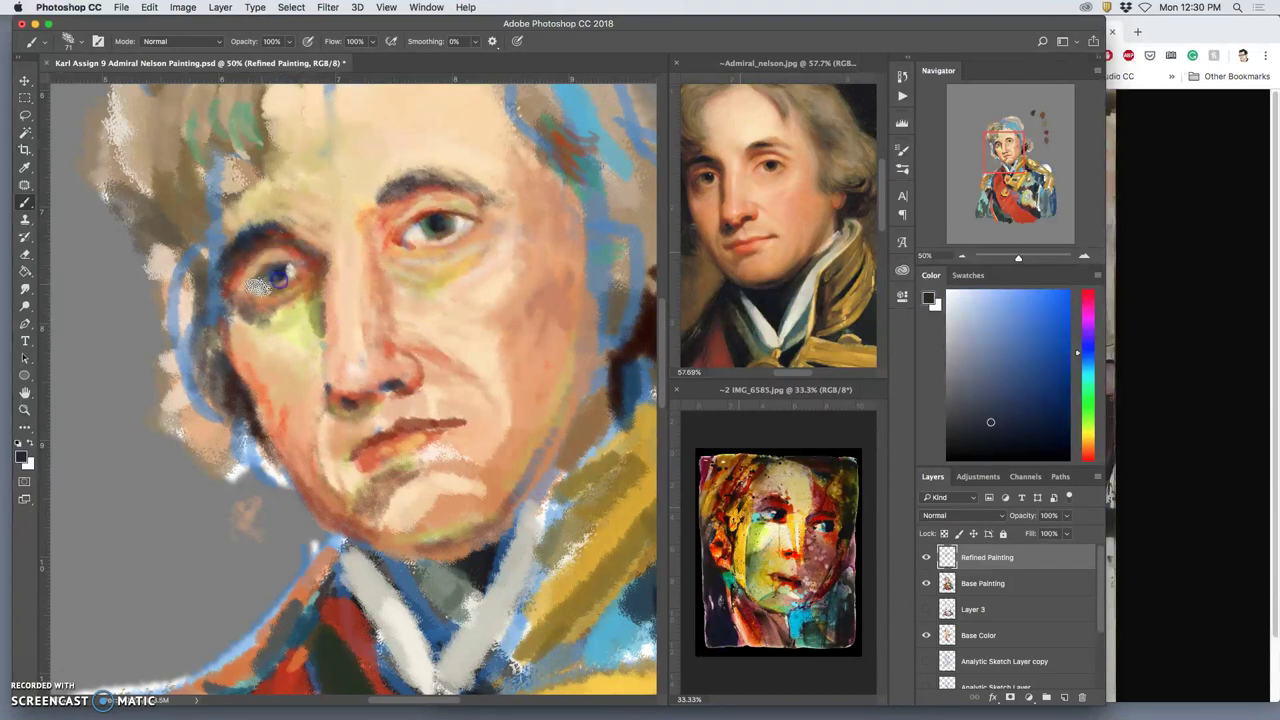
pyautogui.keyDown('alt'); pyautogui.click(281, 270); pyautogui.keyUp('alt')
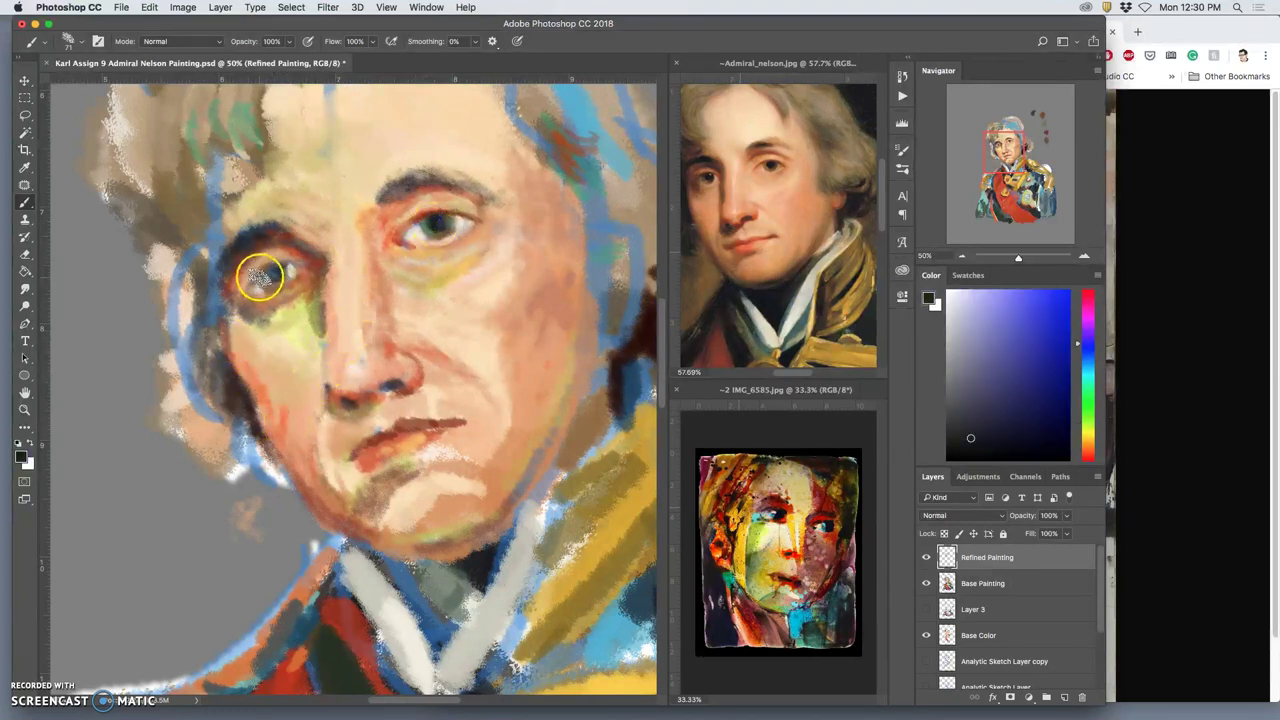
pyautogui.moveTo(272, 272); pyautogui.dragTo(276, 270)
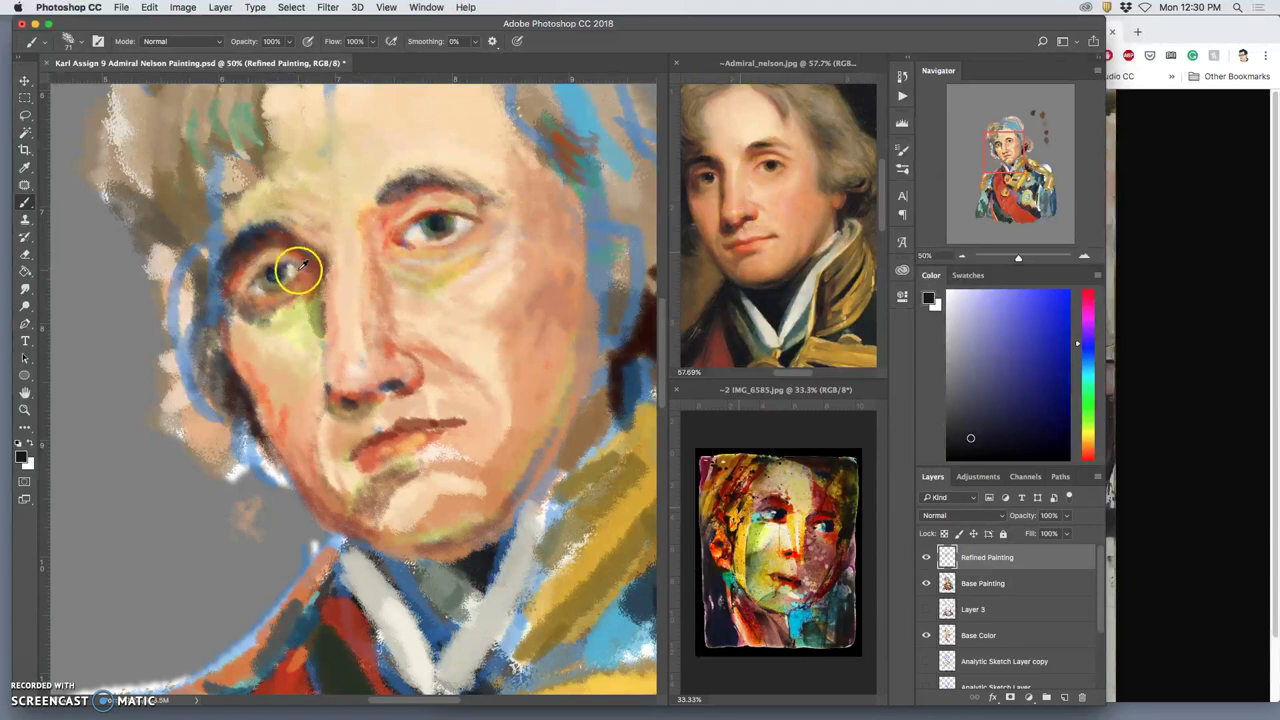
# Sample the pale greenish white beside the shadowed iris, touch up highlights in both eyes, and sample the shadowed iris's blue-grey.
pyautogui.keyDown('alt'); pyautogui.click(290, 265); pyautogui.keyUp('alt')
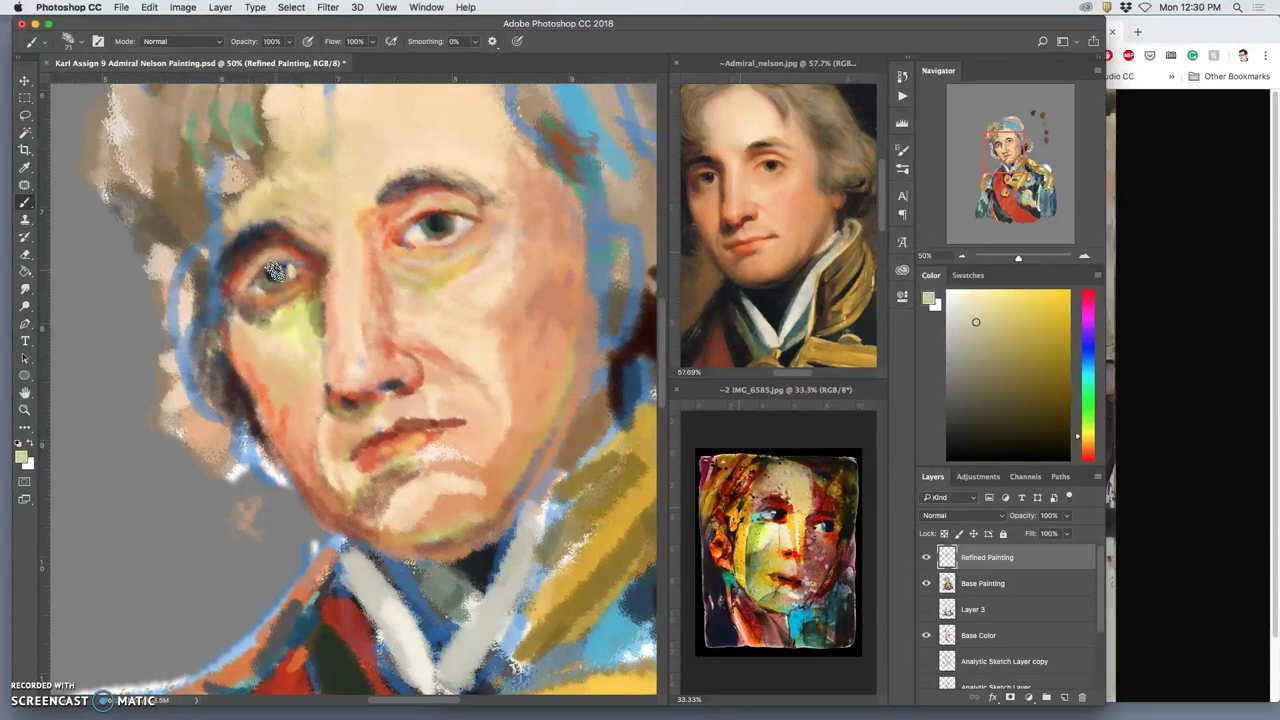
pyautogui.click(370, 235)
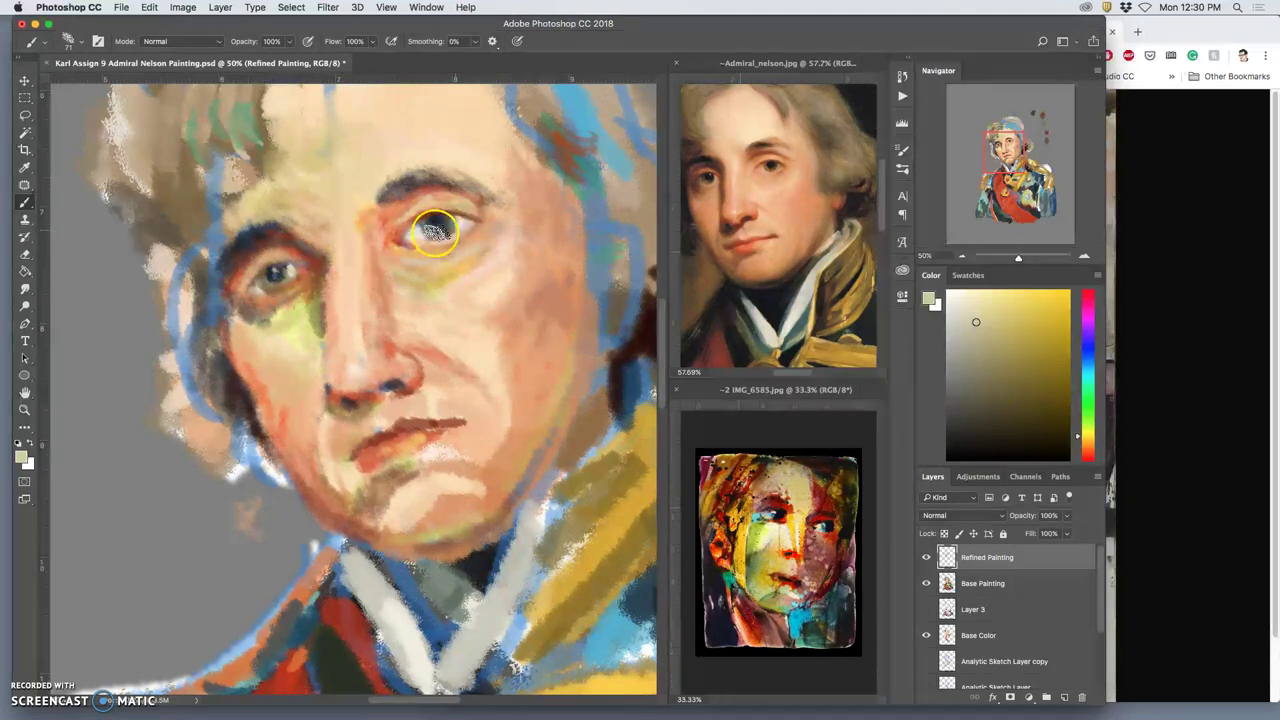
pyautogui.click(771, 177)
pyautogui.click(440, 215)
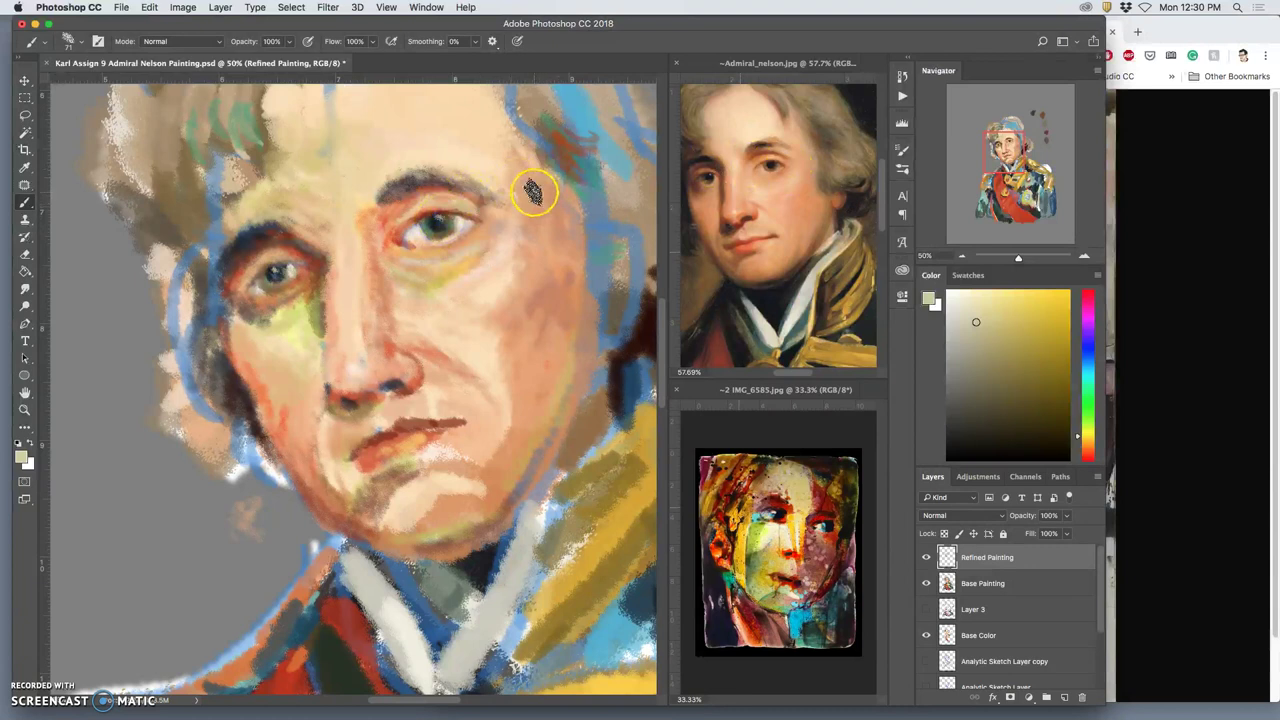
pyautogui.click(418, 519)
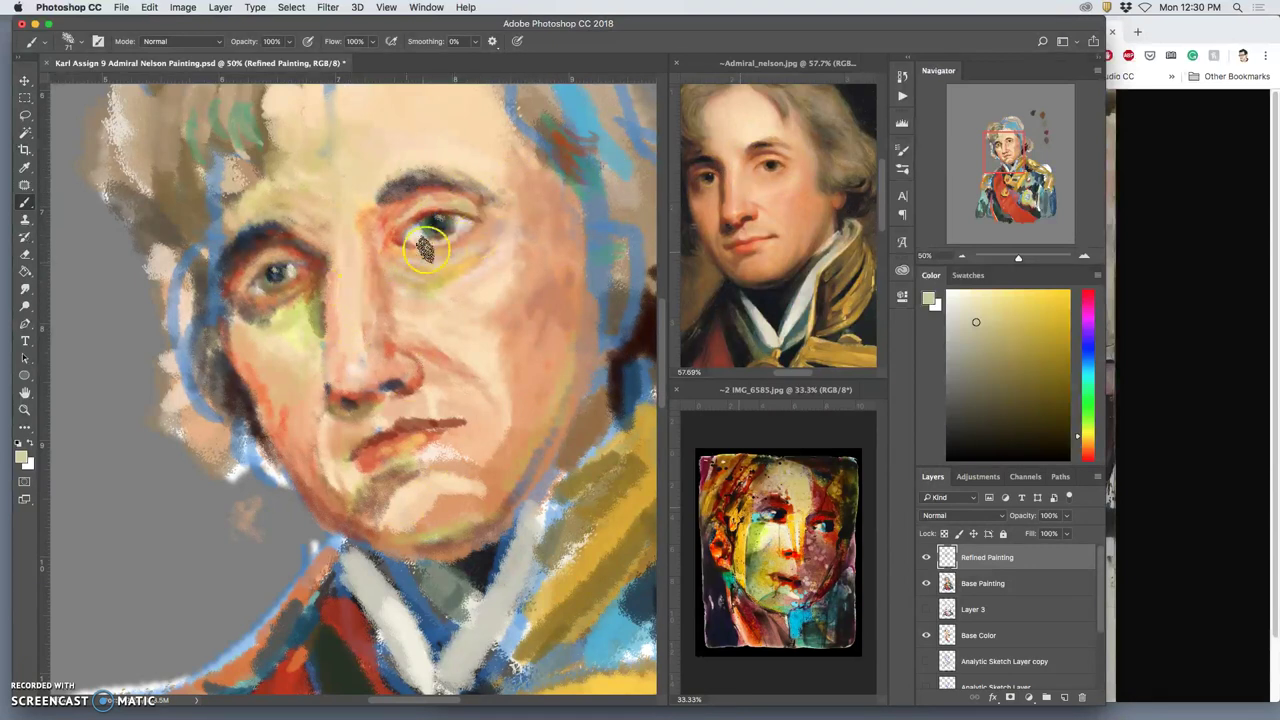
pyautogui.click(278, 275)
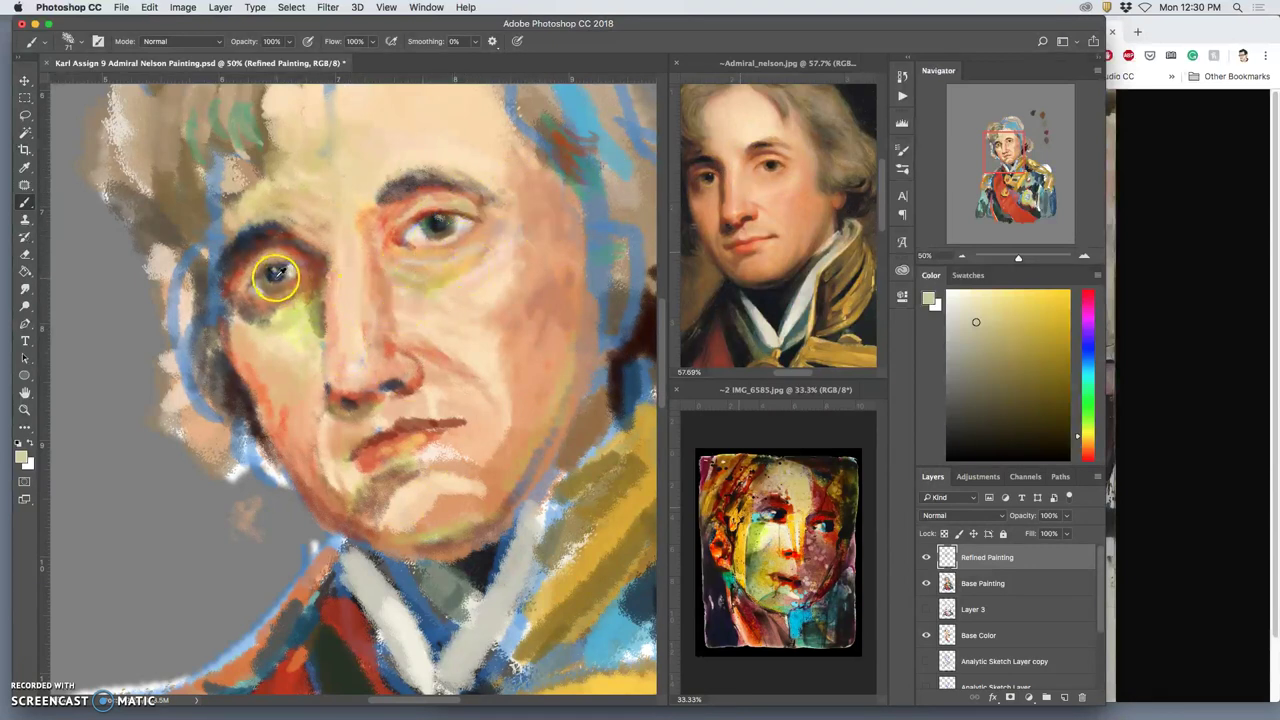
pyautogui.keyDown('alt'); pyautogui.click(272, 272); pyautogui.keyUp('alt')
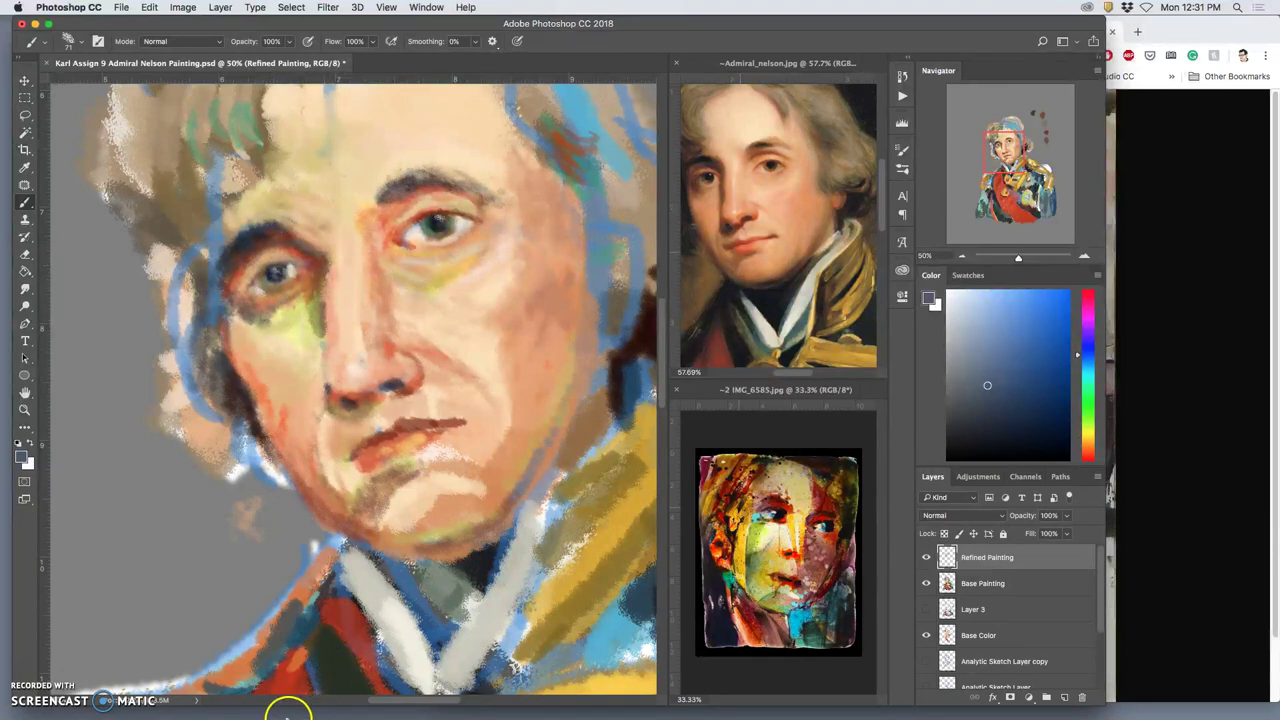
# Brush a sampled pale peach along the side of the nose and toggle the Refined Painting layer's visibility to compare.
pyautogui.keyDown('alt'); pyautogui.click(312, 390); pyautogui.keyUp('alt')
pyautogui.moveTo(334, 330)
pyautogui.mouseDown()
pyautogui.moveTo(342, 298)
pyautogui.moveTo(340, 320)
pyautogui.mouseUp()
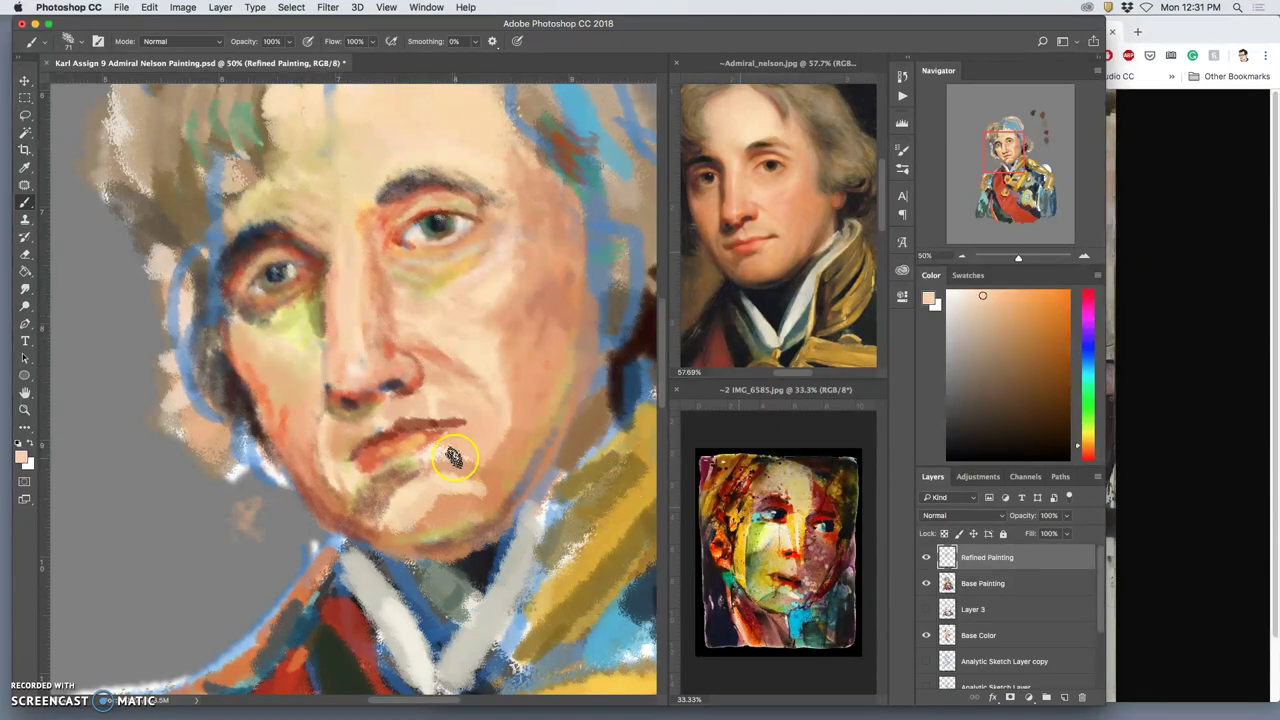
pyautogui.moveTo(433, 355); pyautogui.dragTo(434, 568)
pyautogui.moveTo(443, 446)
pyautogui.mouseDown()
pyautogui.moveTo(438, 395)
pyautogui.moveTo(431, 424)
pyautogui.mouseUp()
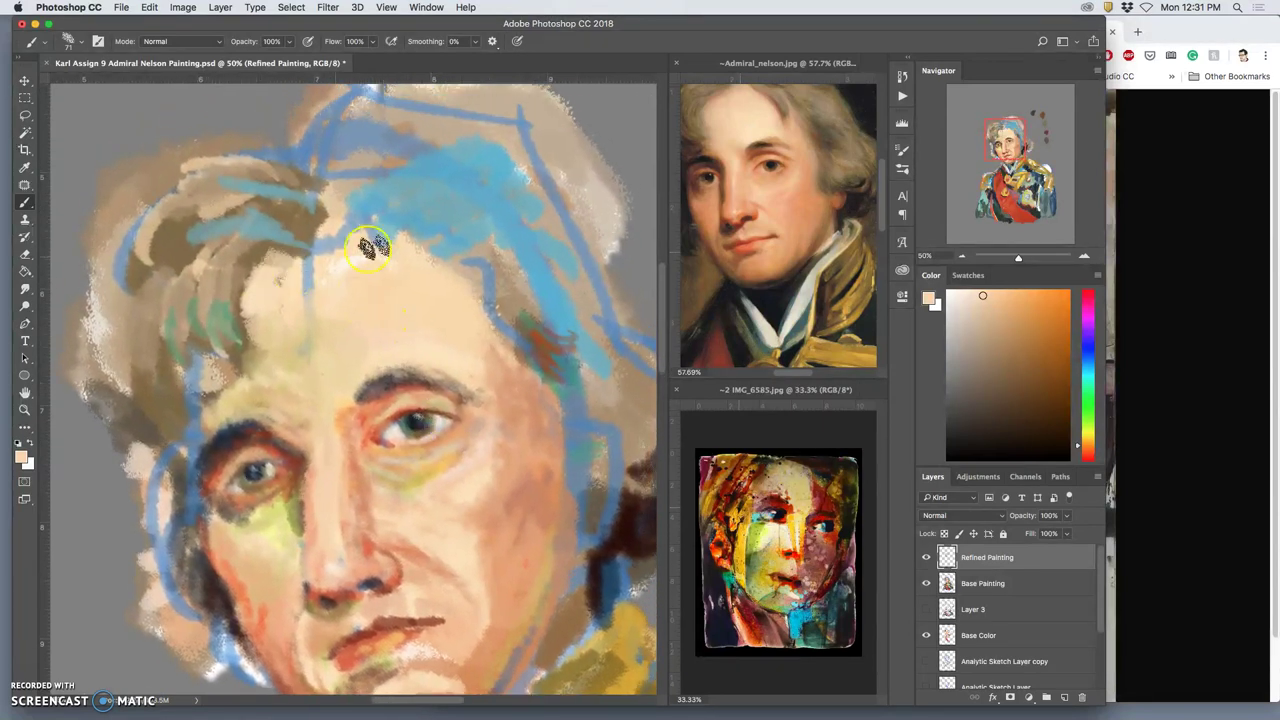
pyautogui.click(926, 557)
pyautogui.click(926, 557)
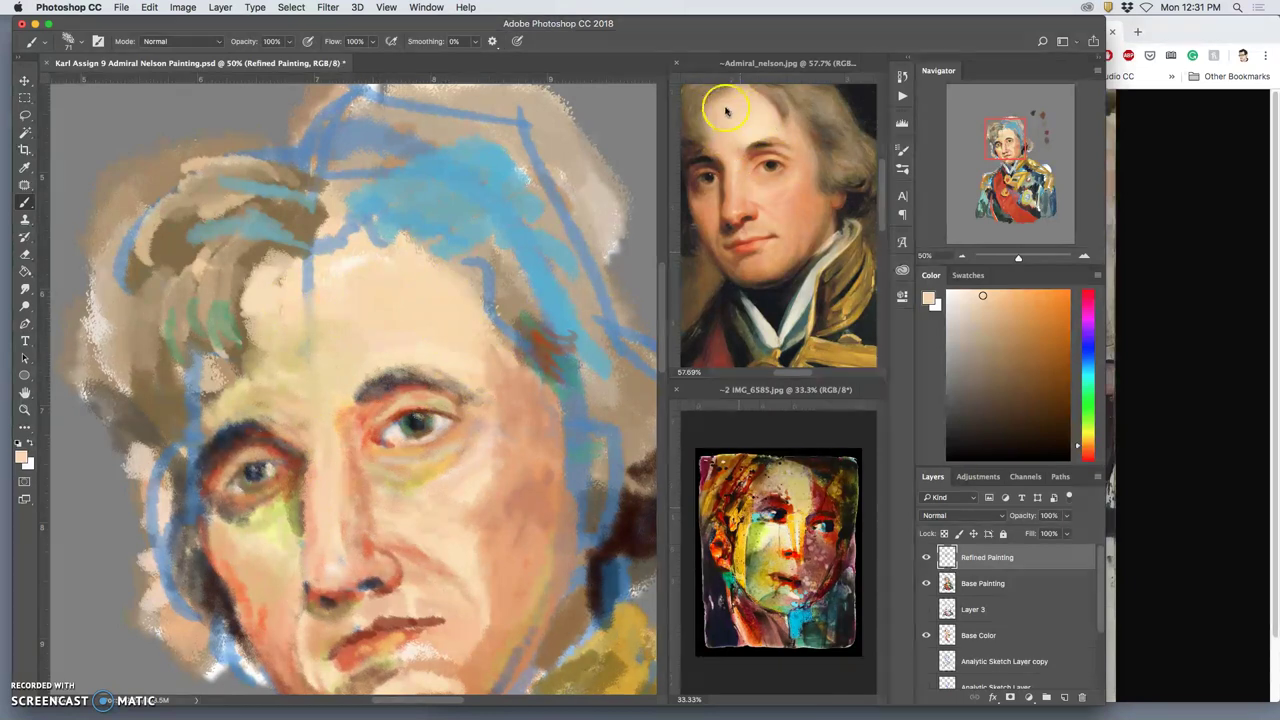
# Paint sampled peach on the forehead beside the hair and blend it with lighter skin tones at 40% Brush opacity.
pyautogui.keyDown('alt'); pyautogui.click(519, 452); pyautogui.keyUp('alt')
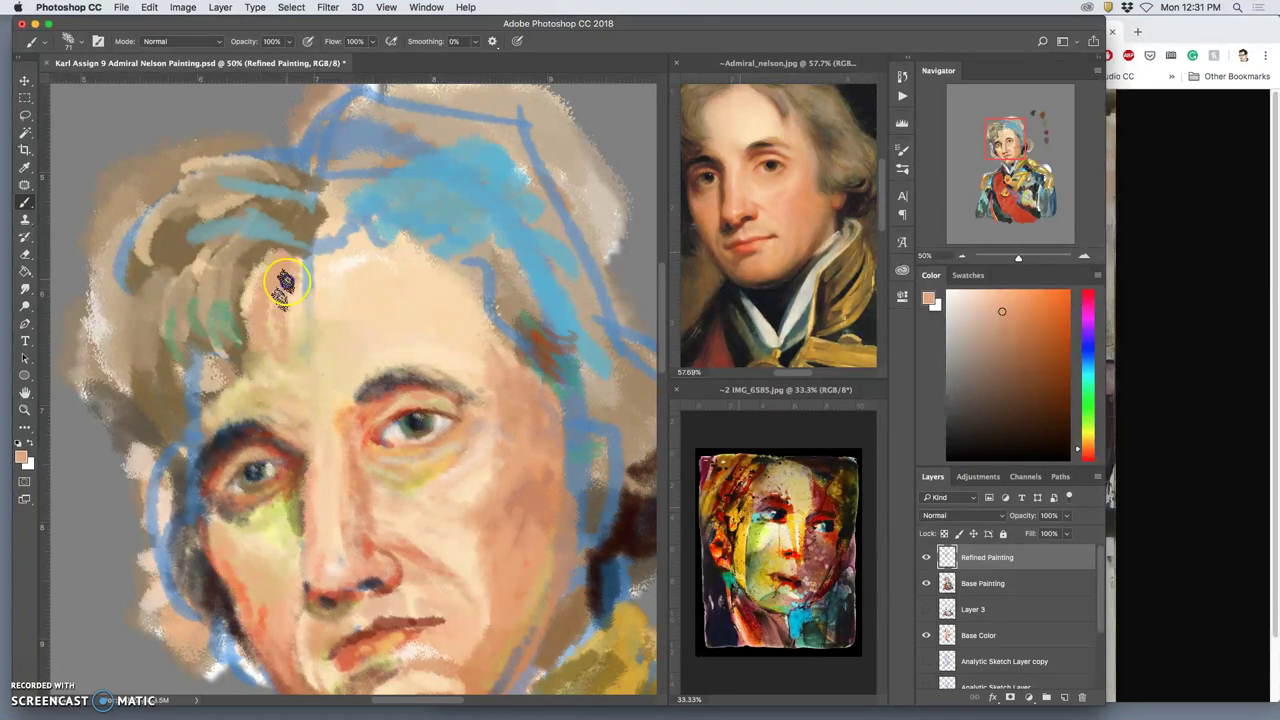
pyautogui.click(290, 41)
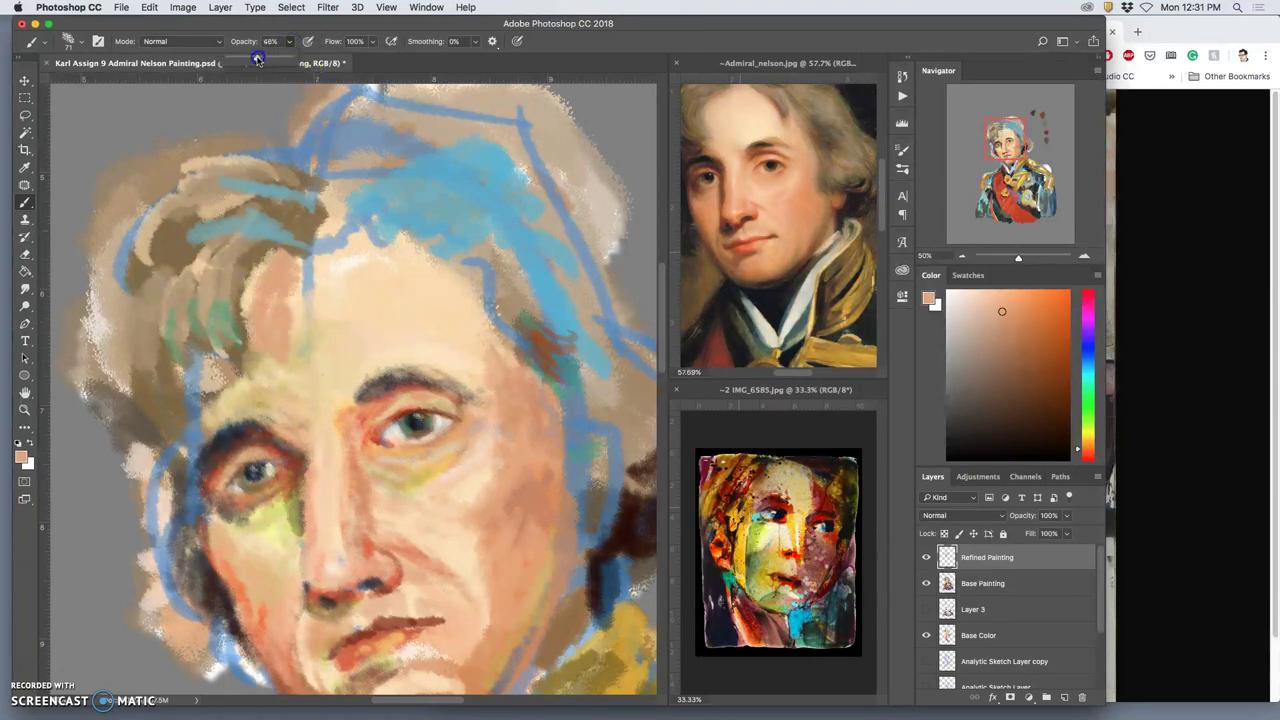
pyautogui.keyDown('alt'); pyautogui.click(335, 272); pyautogui.keyUp('alt')
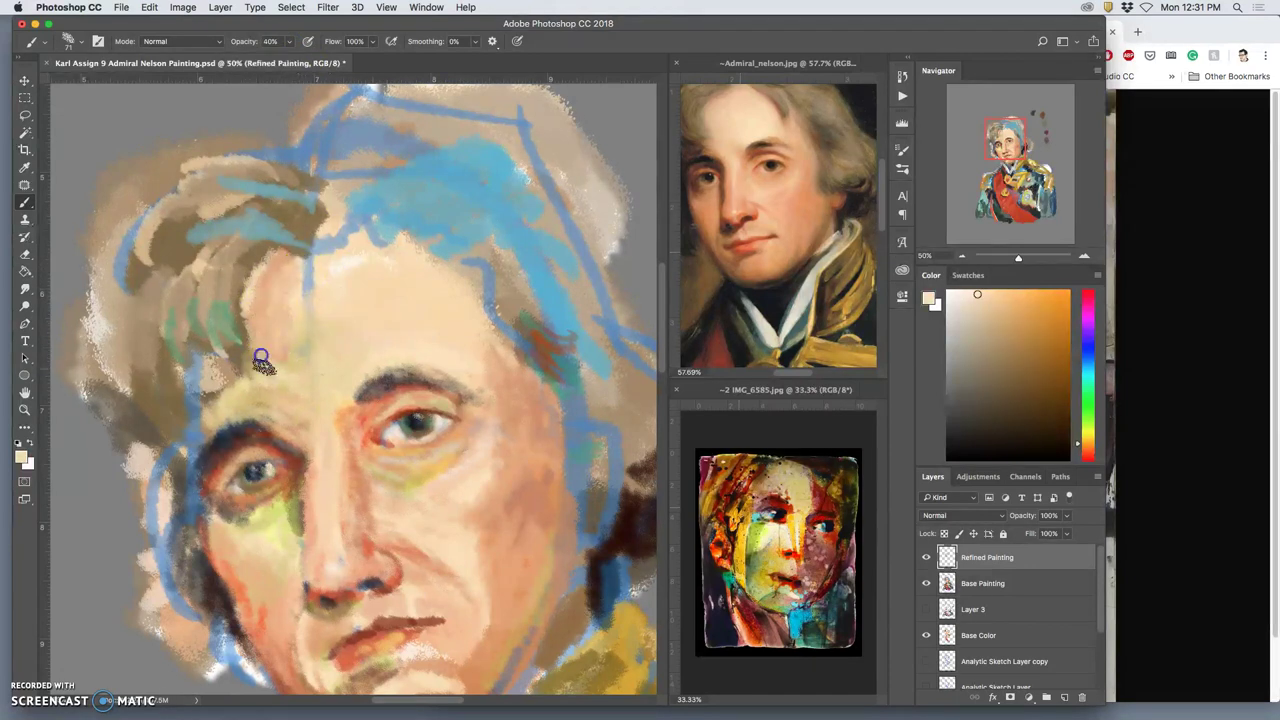
pyautogui.keyDown('alt'); pyautogui.click(276, 293); pyautogui.keyUp('alt')
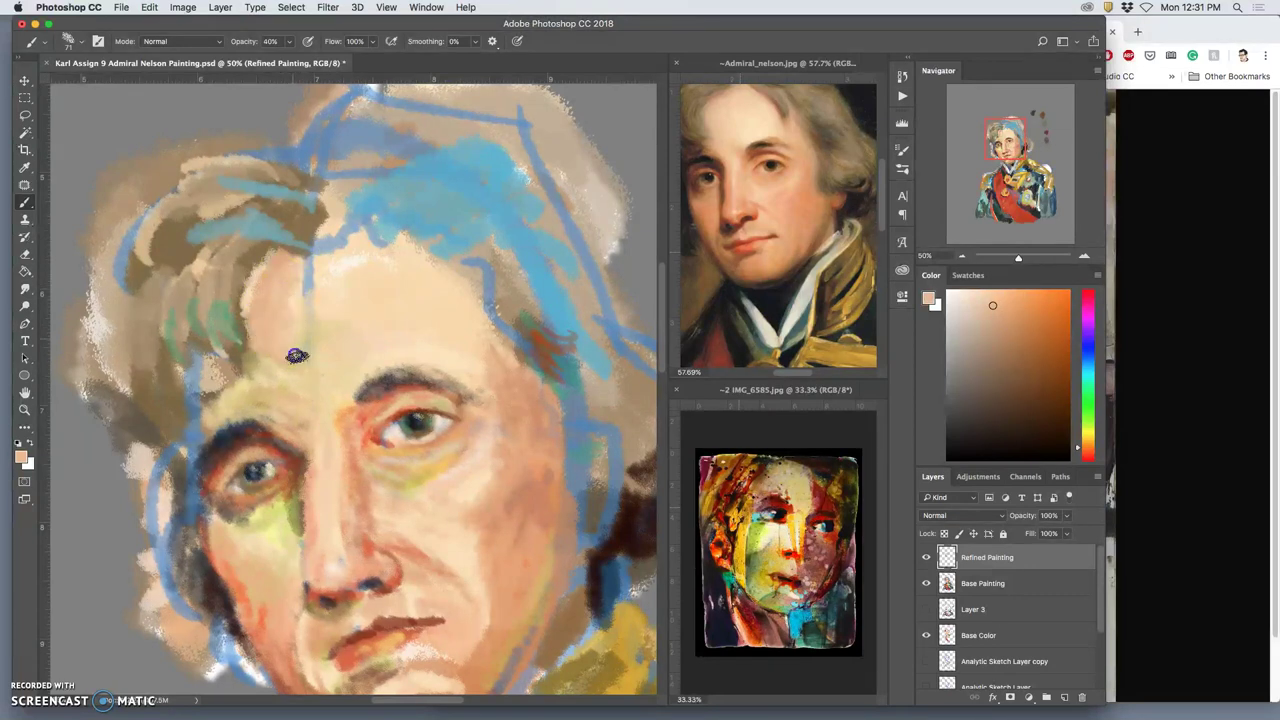
# Cover the vertical blue sketch line and the gap at the upper forehead hairline with sampled pale skin tones.
pyautogui.keyDown('alt'); pyautogui.click(332, 302); pyautogui.keyUp('alt')
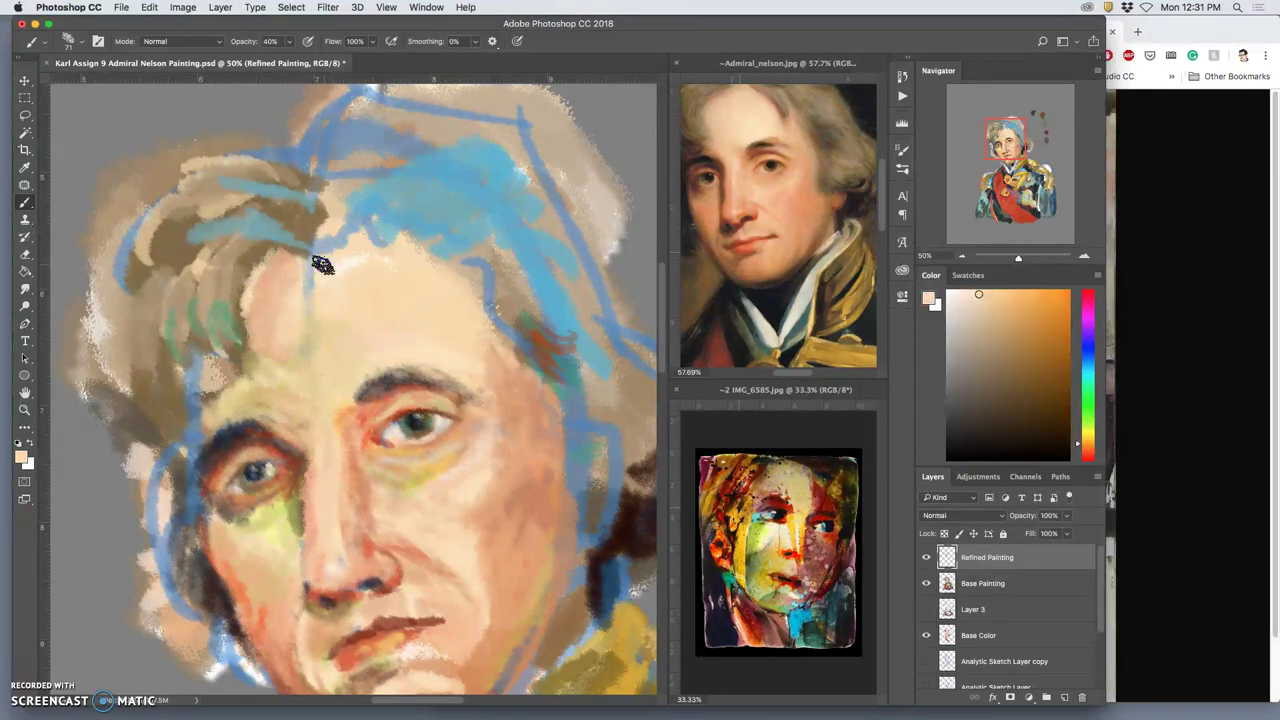
pyautogui.keyDown('alt'); pyautogui.click(338, 296); pyautogui.keyUp('alt')
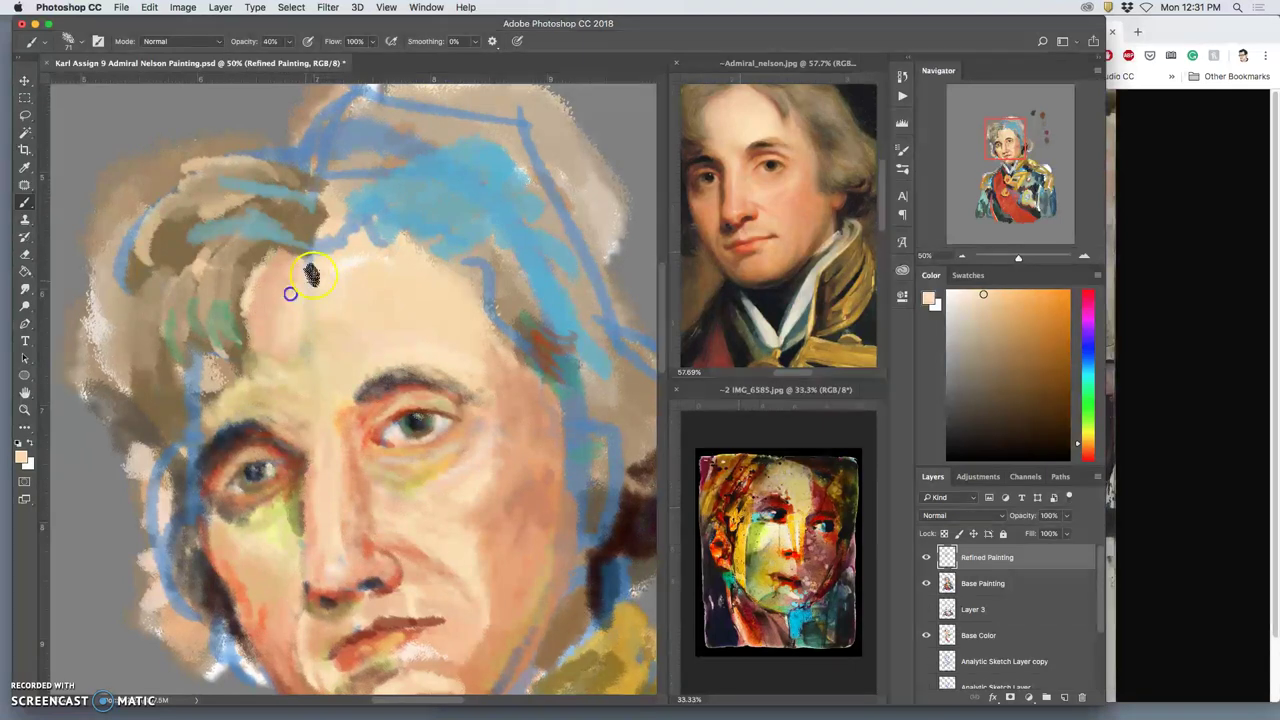
pyautogui.moveTo(312, 275); pyautogui.dragTo(315, 293)
pyautogui.keyDown('alt'); pyautogui.click(288, 273); pyautogui.keyUp('alt')
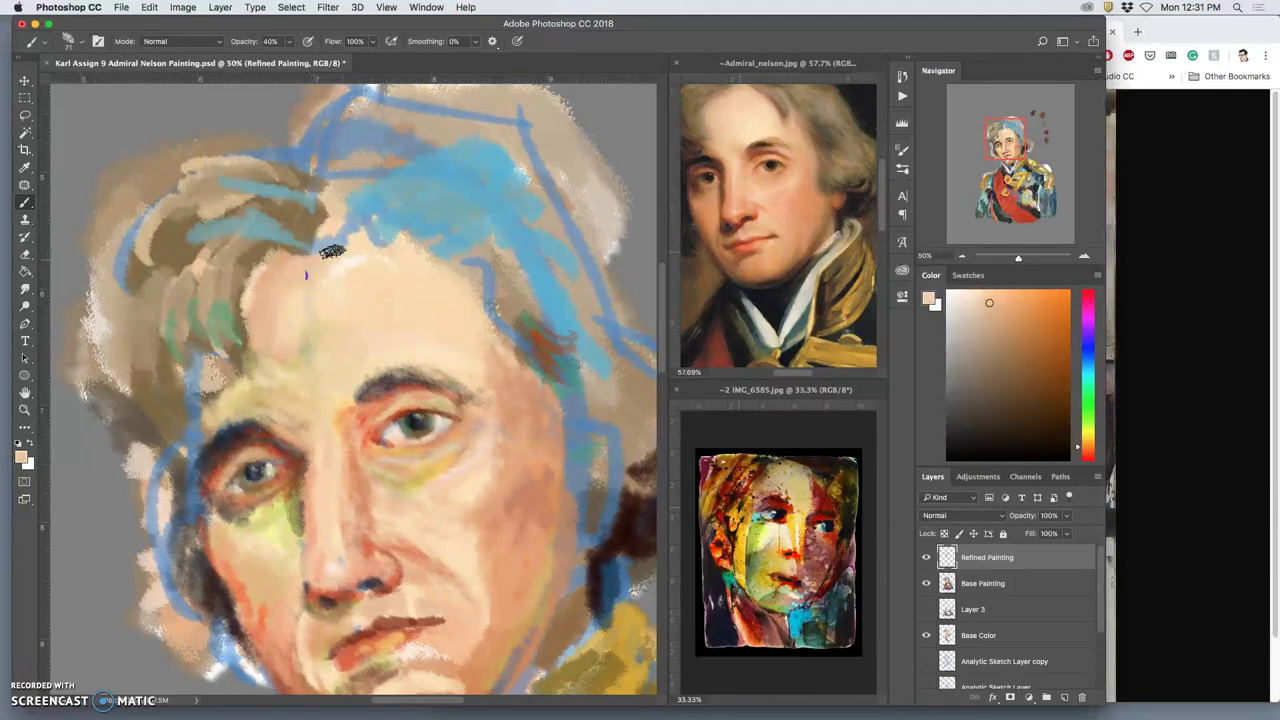
pyautogui.moveTo(358, 249)
pyautogui.mouseDown()
pyautogui.moveTo(347, 284)
pyautogui.moveTo(367, 275)
pyautogui.moveTo(357, 242)
pyautogui.moveTo(320, 263)
pyautogui.moveTo(270, 340)
pyautogui.moveTo(311, 352)
pyautogui.moveTo(303, 378)
pyautogui.moveTo(280, 263)
pyautogui.mouseUp()
# Blend sampled cream tones across the middle of the forehead down to the area above the nose bridge.
pyautogui.keyDown('alt'); pyautogui.click(301, 380); pyautogui.keyUp('alt')
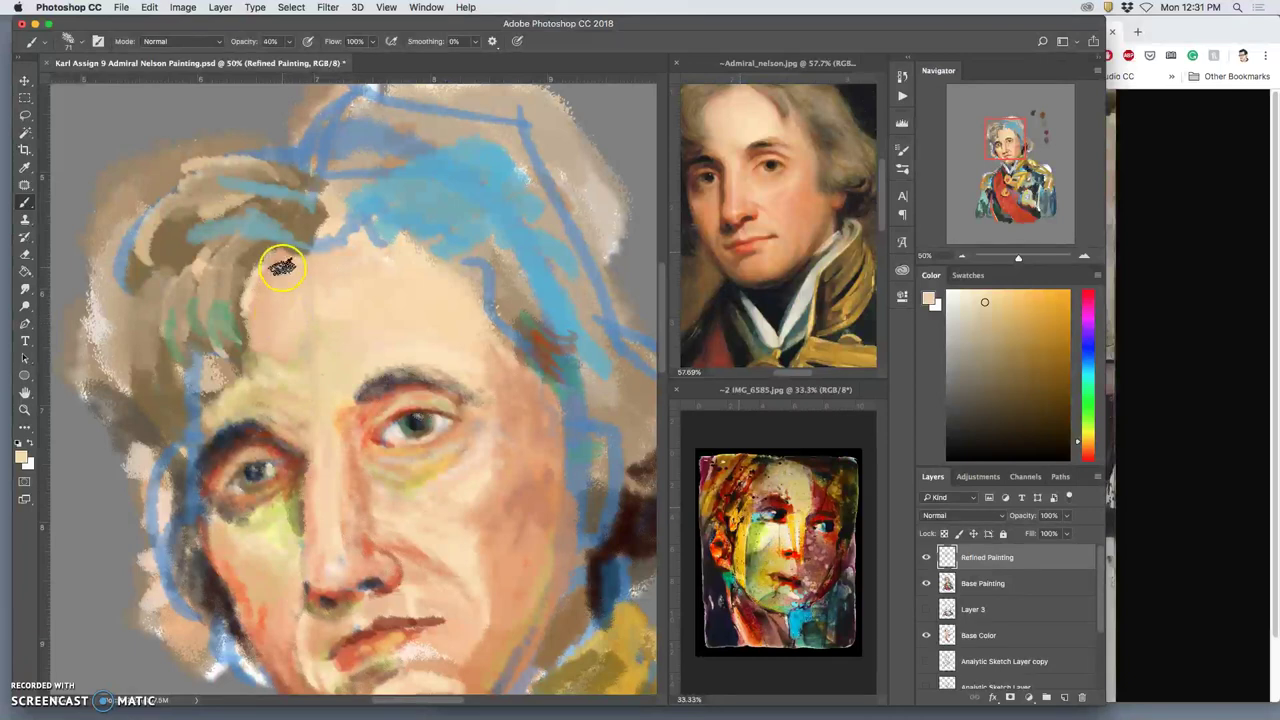
pyautogui.keyDown('alt'); pyautogui.click(328, 300); pyautogui.keyUp('alt')
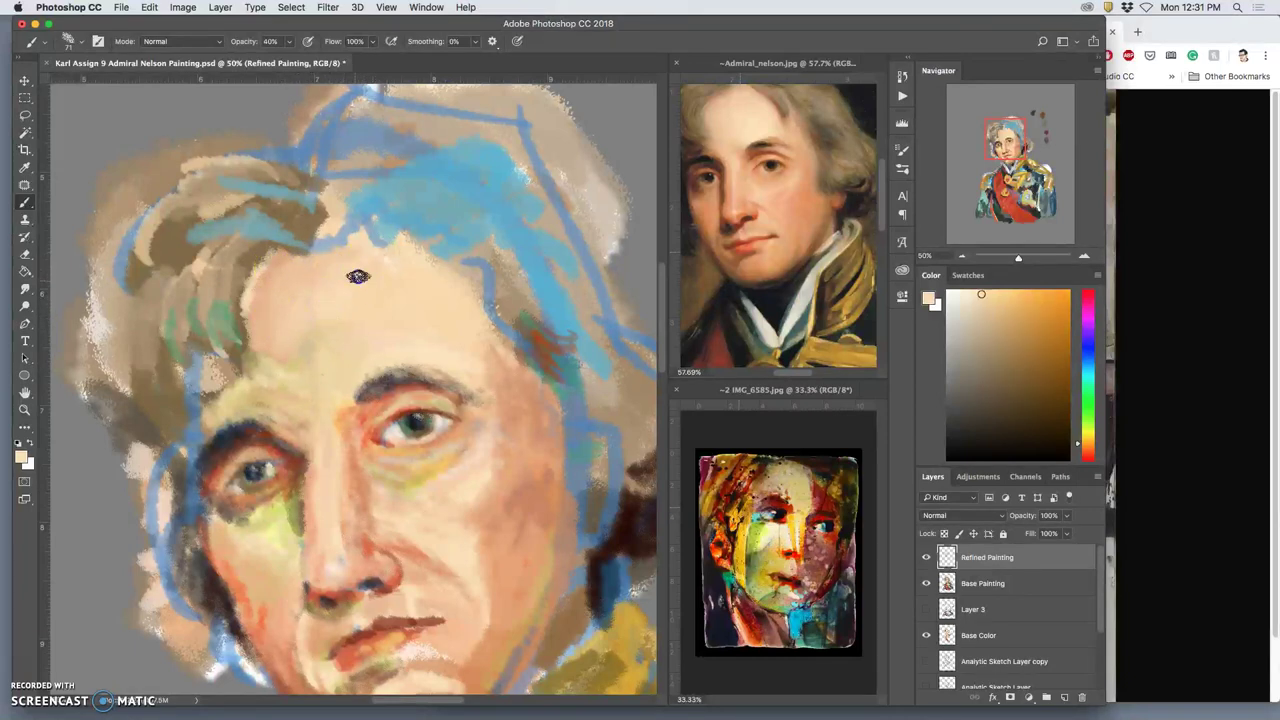
pyautogui.moveTo(308, 357)
pyautogui.mouseDown()
pyautogui.moveTo(329, 334)
pyautogui.moveTo(320, 375)
pyautogui.mouseUp()
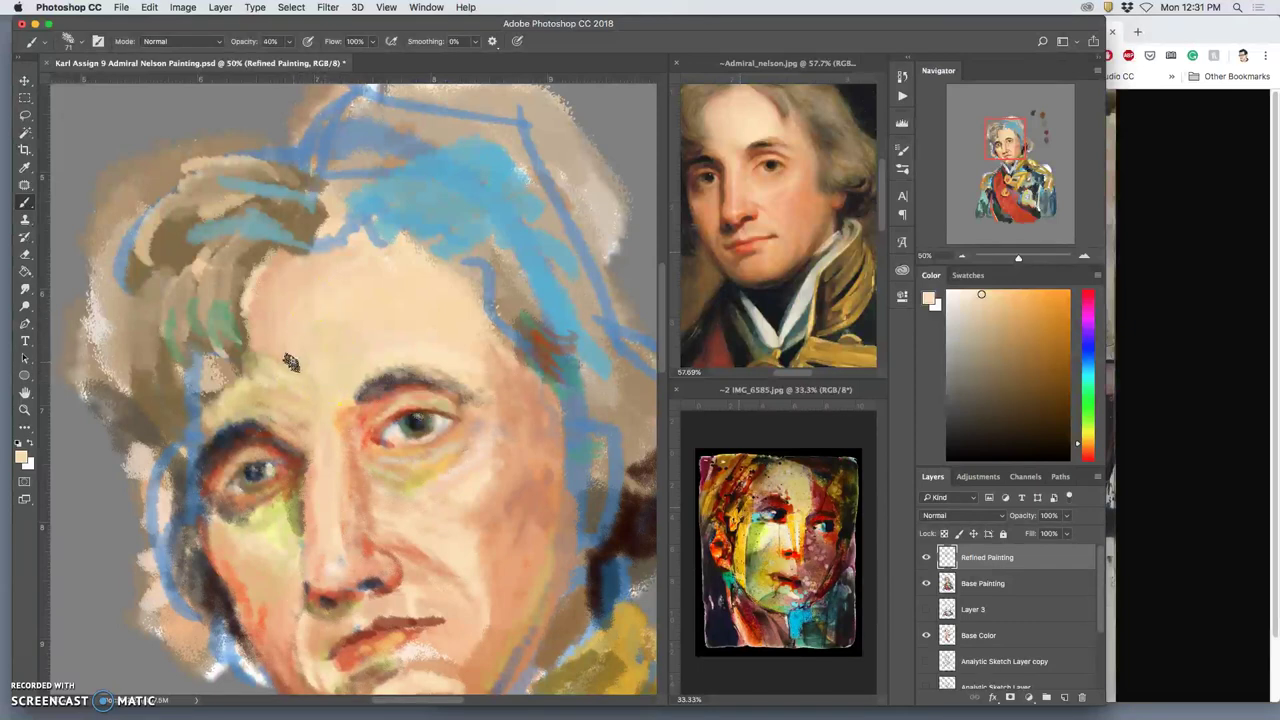
pyautogui.click(368, 310)
pyautogui.moveTo(335, 330)
pyautogui.mouseDown()
pyautogui.moveTo(298, 311)
pyautogui.moveTo(305, 271)
pyautogui.moveTo(276, 309)
pyautogui.moveTo(265, 266)
pyautogui.moveTo(245, 311)
pyautogui.moveTo(264, 266)
pyautogui.moveTo(240, 320)
pyautogui.mouseUp()
# Shade the forehead's edge beside the hair and above the shadowed brow with sampled peach and warm skin tones.
pyautogui.keyDown('alt'); pyautogui.click(285, 318); pyautogui.keyUp('alt')
pyautogui.moveTo(260, 272)
pyautogui.mouseDown()
pyautogui.moveTo(285, 262)
pyautogui.moveTo(252, 332)
pyautogui.mouseUp()
pyautogui.keyDown('alt'); pyautogui.click(280, 258); pyautogui.keyUp('alt')
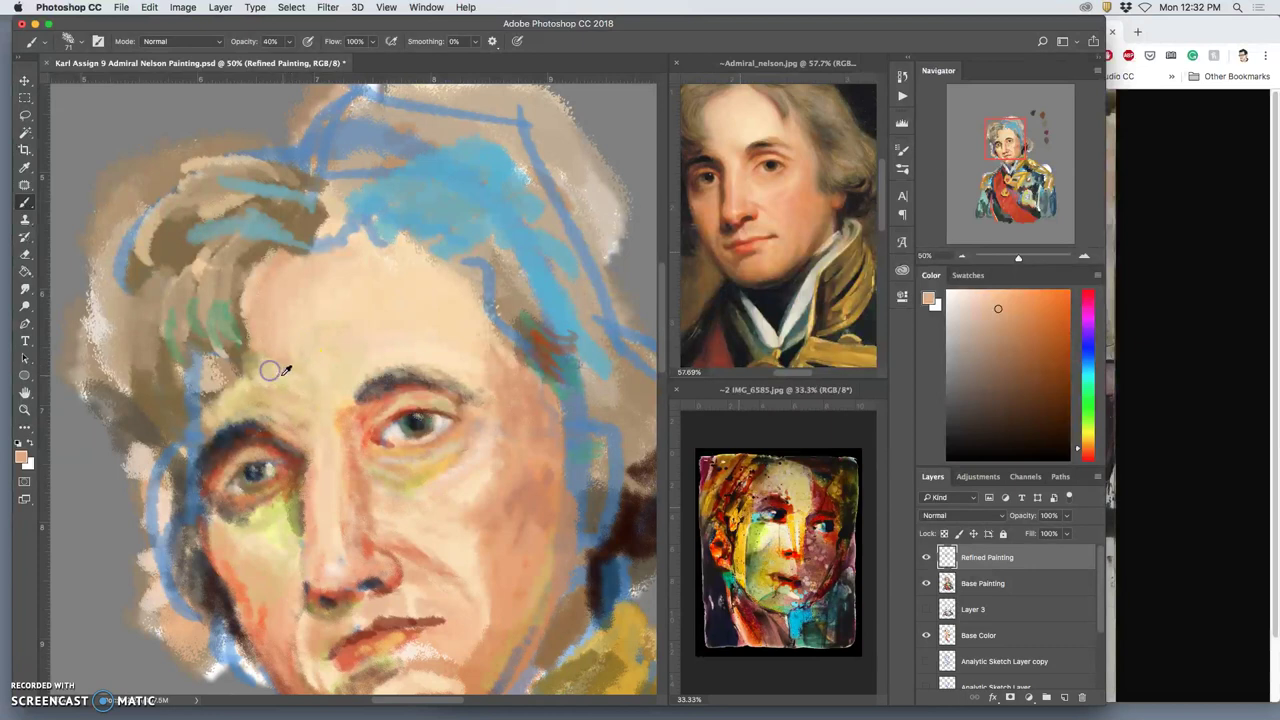
pyautogui.keyDown('alt'); pyautogui.click(270, 370); pyautogui.keyUp('alt')
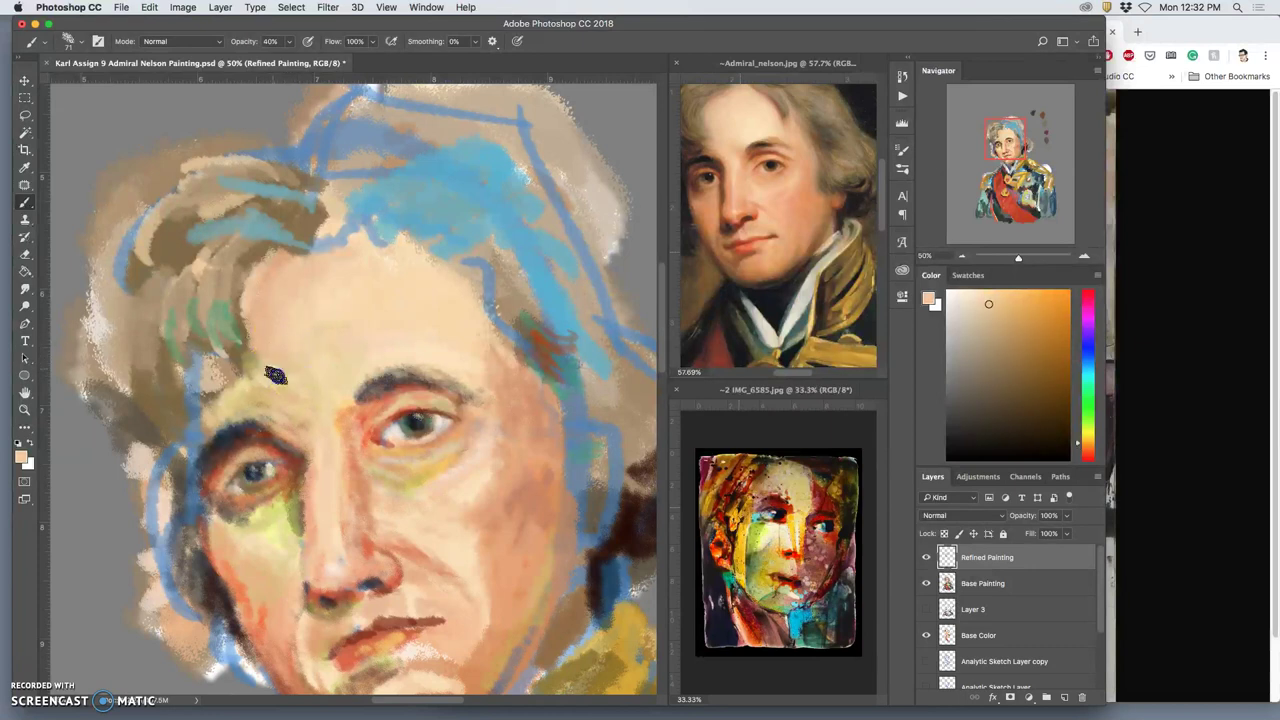
pyautogui.keyDown('alt'); pyautogui.click(301, 367); pyautogui.keyUp('alt')
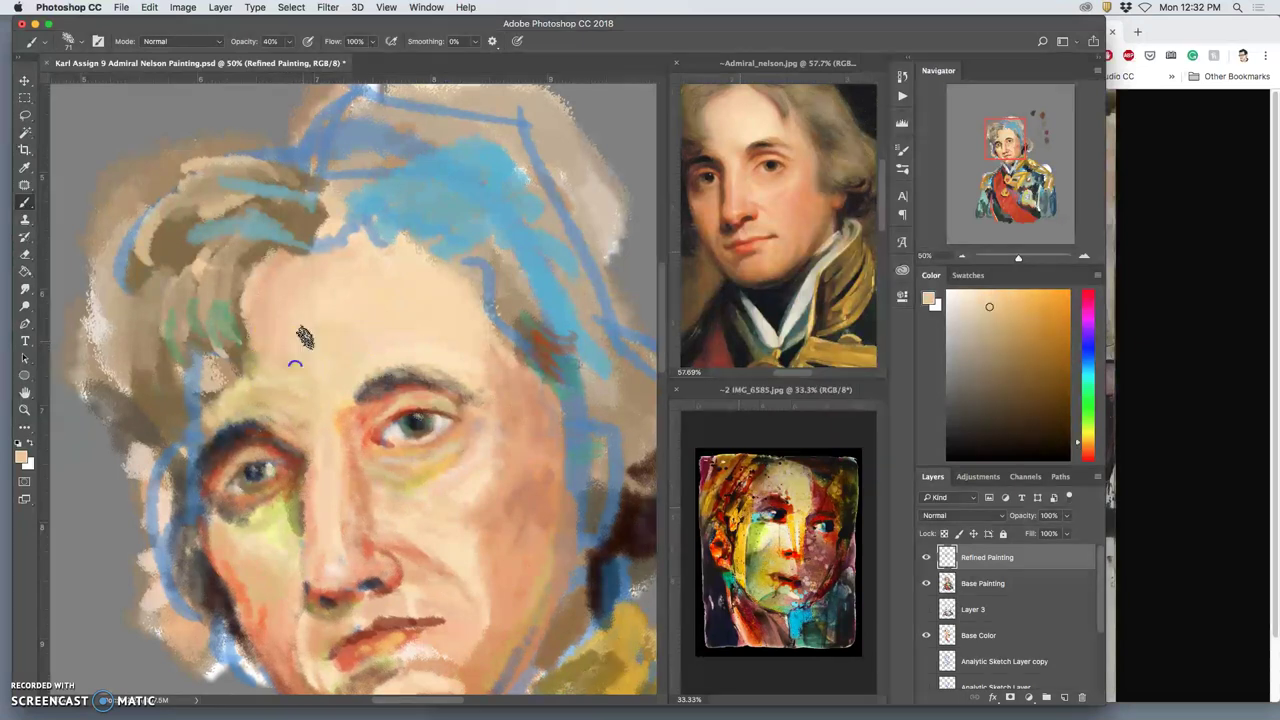
# Sample a muted yellow from the IMG_6585 reference's forehead and glaze it over the forehead above the brighter eye's brow.
pyautogui.keyDown('alt'); pyautogui.click(800, 487); pyautogui.keyUp('alt')
pyautogui.click(445, 348)
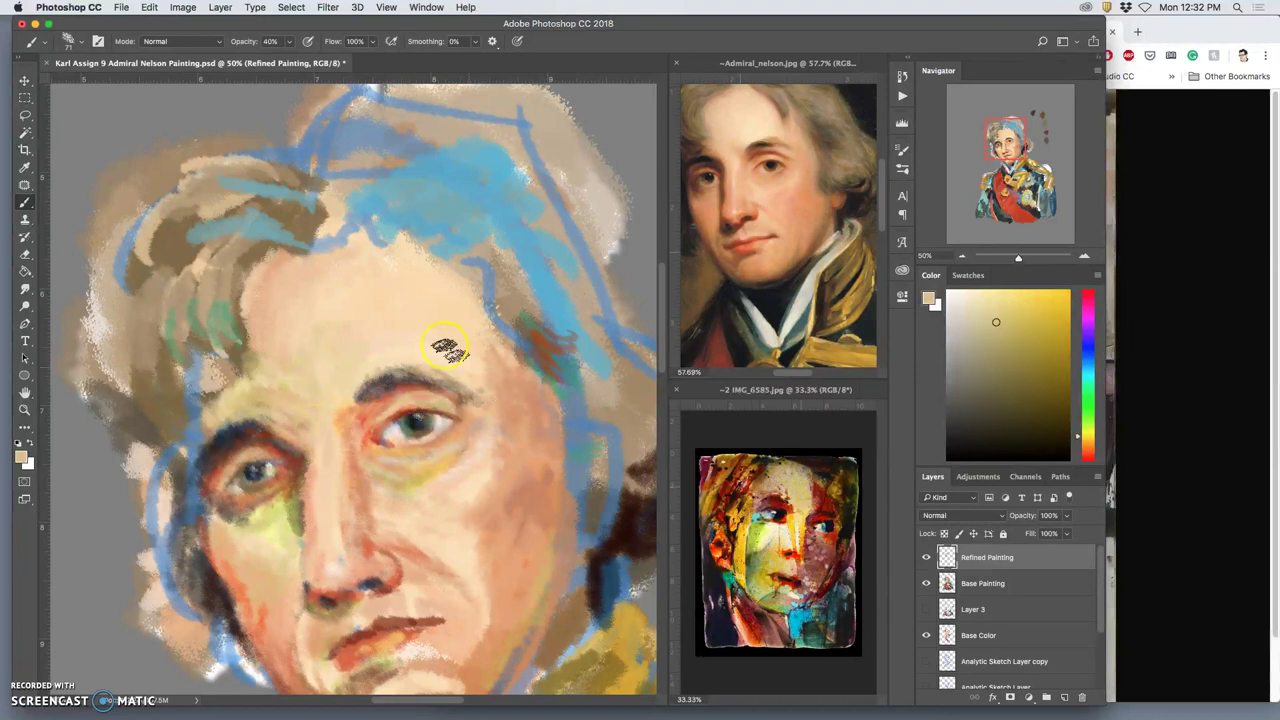
pyautogui.keyDown('alt'); pyautogui.click(289, 263); pyautogui.keyUp('alt')
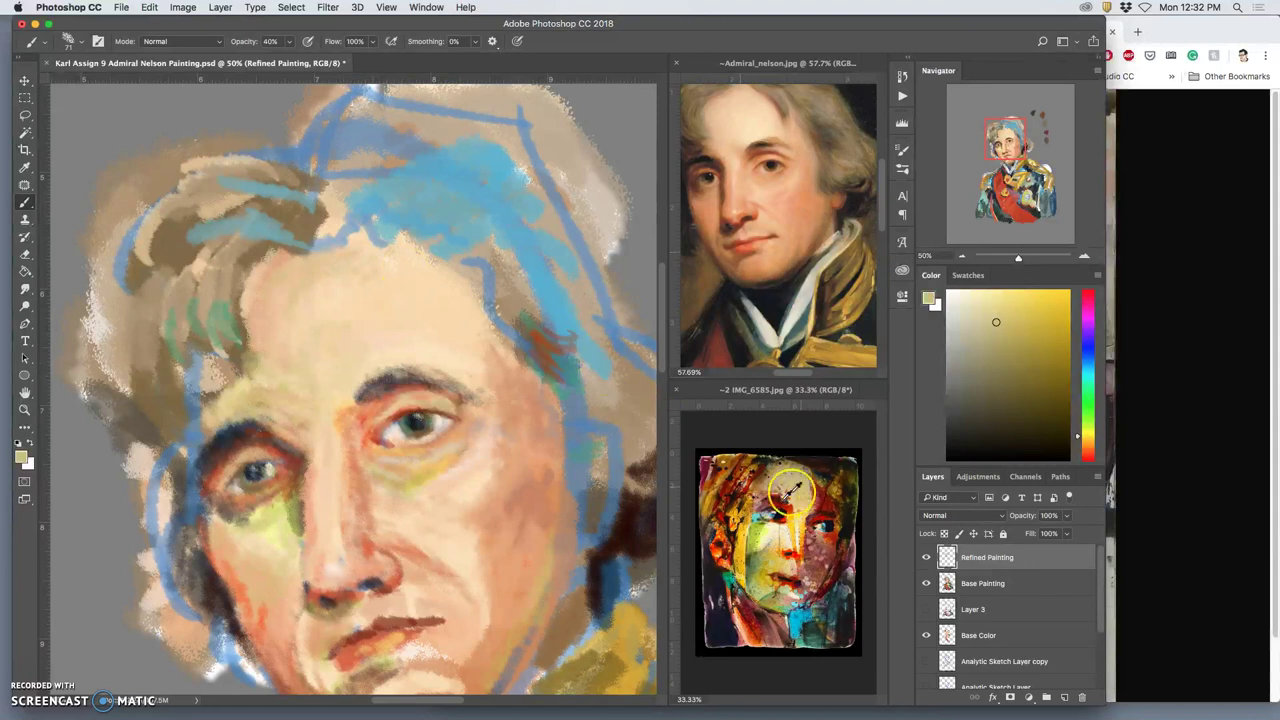
# Sample a brown from the IMG_6585 reference and paint thin hair strands along the hairline onto the forehead.
pyautogui.keyDown('alt'); pyautogui.click(722, 458); pyautogui.keyUp('alt')
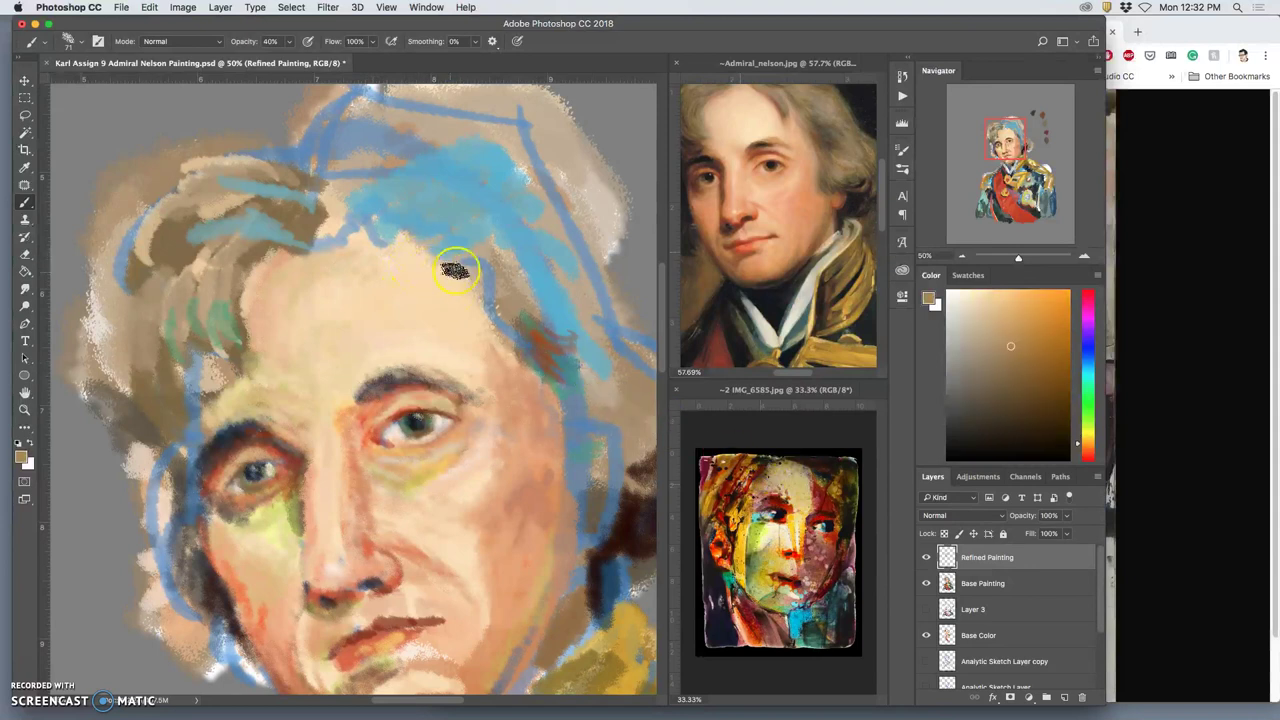
pyautogui.click(405, 262)
pyautogui.moveTo(433, 285); pyautogui.dragTo(437, 329)
pyautogui.moveTo(369, 229); pyautogui.dragTo(428, 284)
pyautogui.click(352, 254)
pyautogui.moveTo(351, 254)
pyautogui.mouseDown()
pyautogui.moveTo(406, 259)
pyautogui.moveTo(396, 248)
pyautogui.moveTo(422, 264)
pyautogui.moveTo(389, 265)
pyautogui.moveTo(363, 240)
pyautogui.mouseUp()
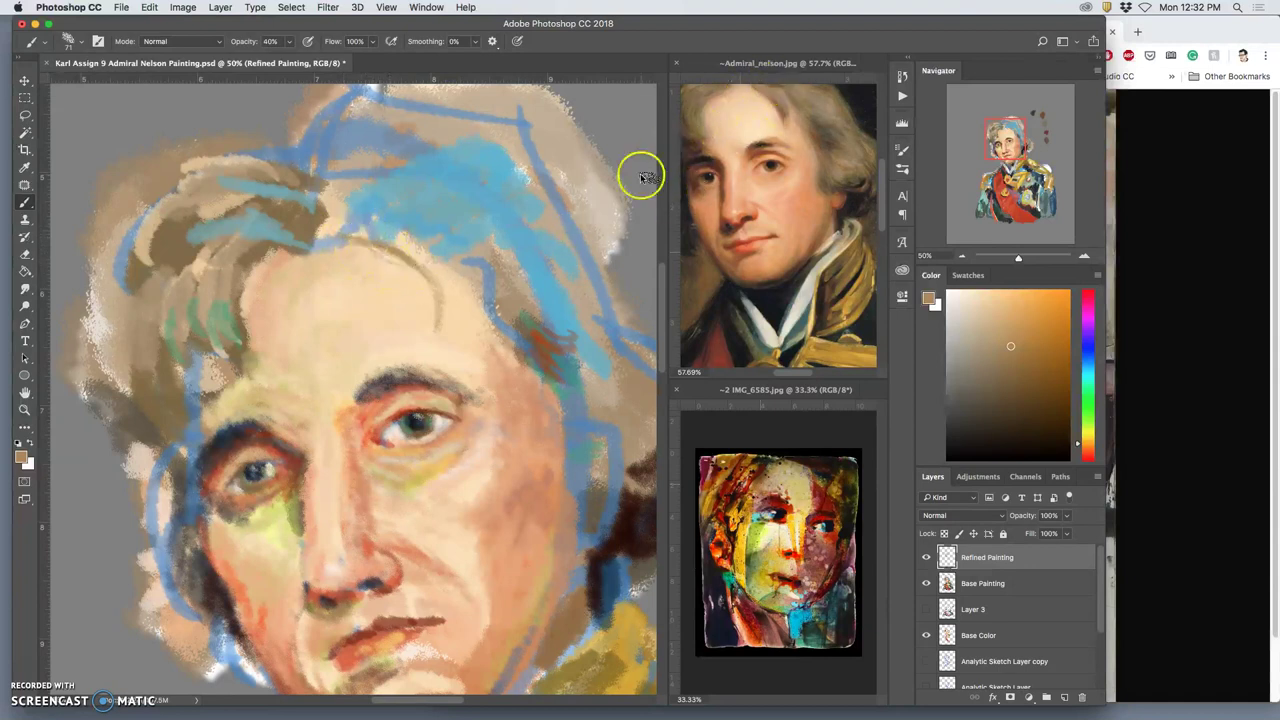
# Deepen the hairline strands with the sampled reddish brown and cover the blue gap at the parting with pale skin tone.
pyautogui.keyDown('alt'); pyautogui.click(544, 346); pyautogui.keyUp('alt')
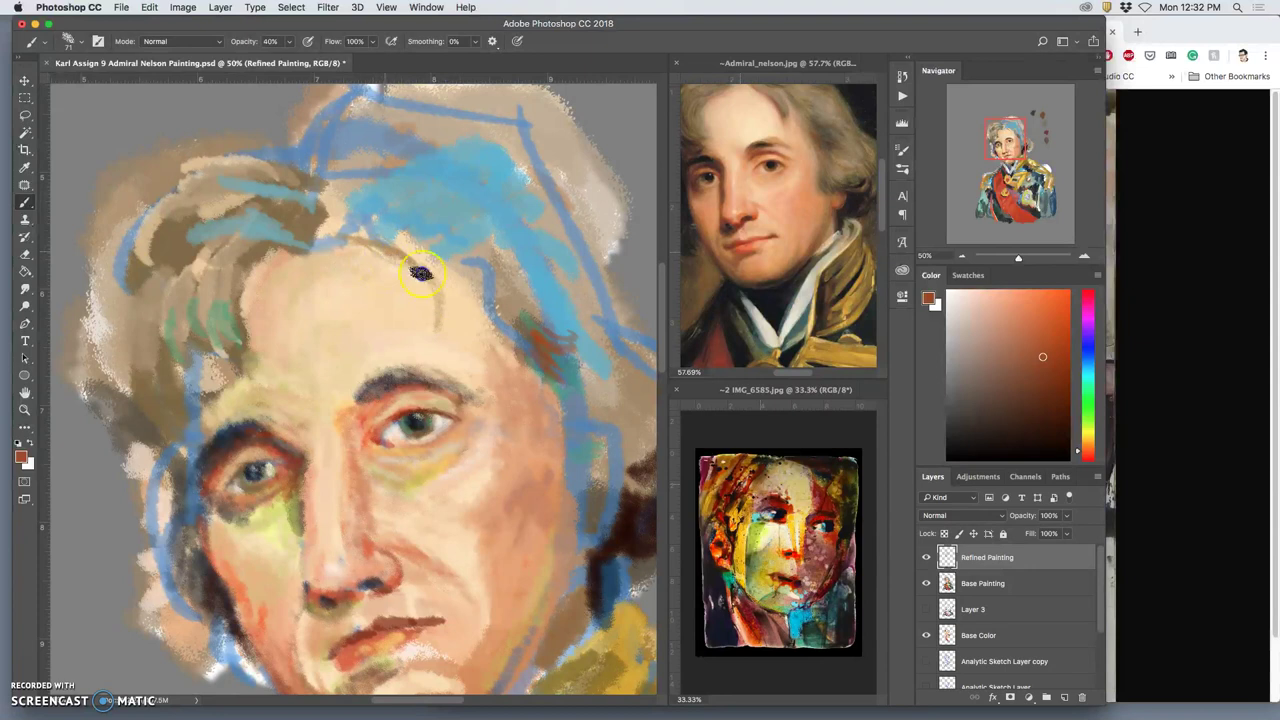
pyautogui.moveTo(421, 273)
pyautogui.mouseDown()
pyautogui.moveTo(428, 324)
pyautogui.moveTo(394, 243)
pyautogui.moveTo(364, 210)
pyautogui.mouseUp()
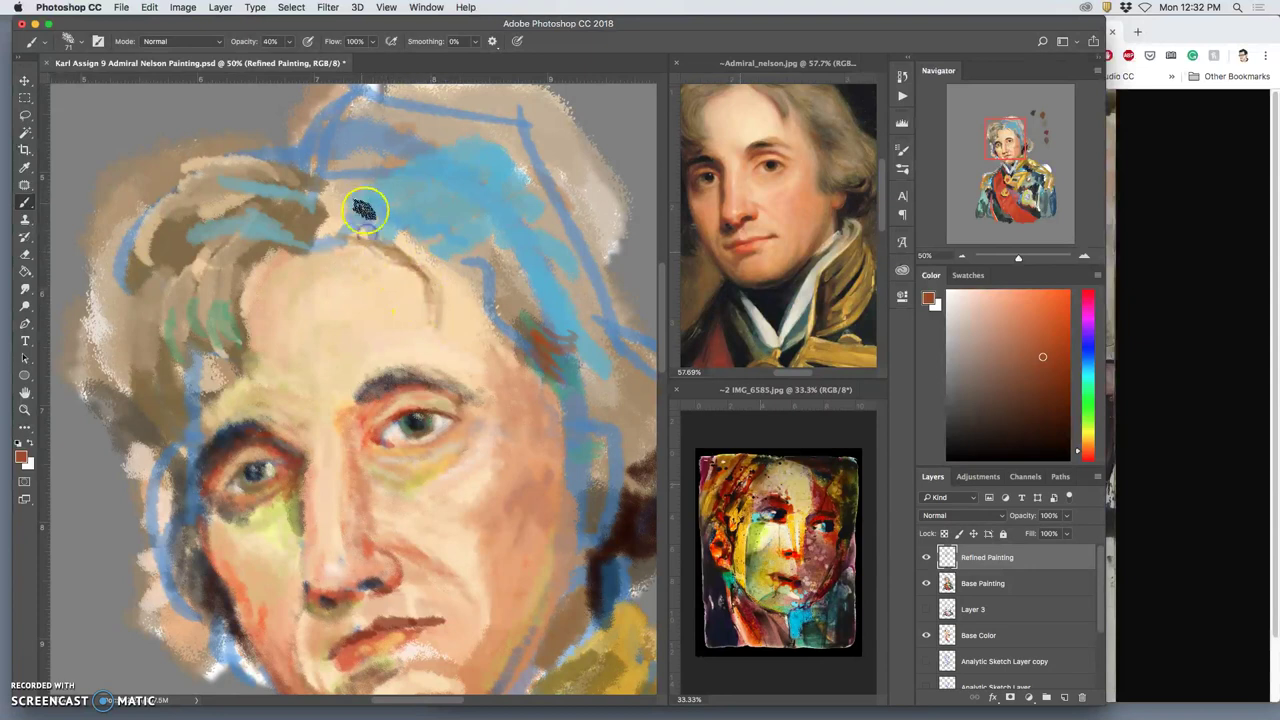
pyautogui.keyDown('alt'); pyautogui.click(343, 255); pyautogui.keyUp('alt')
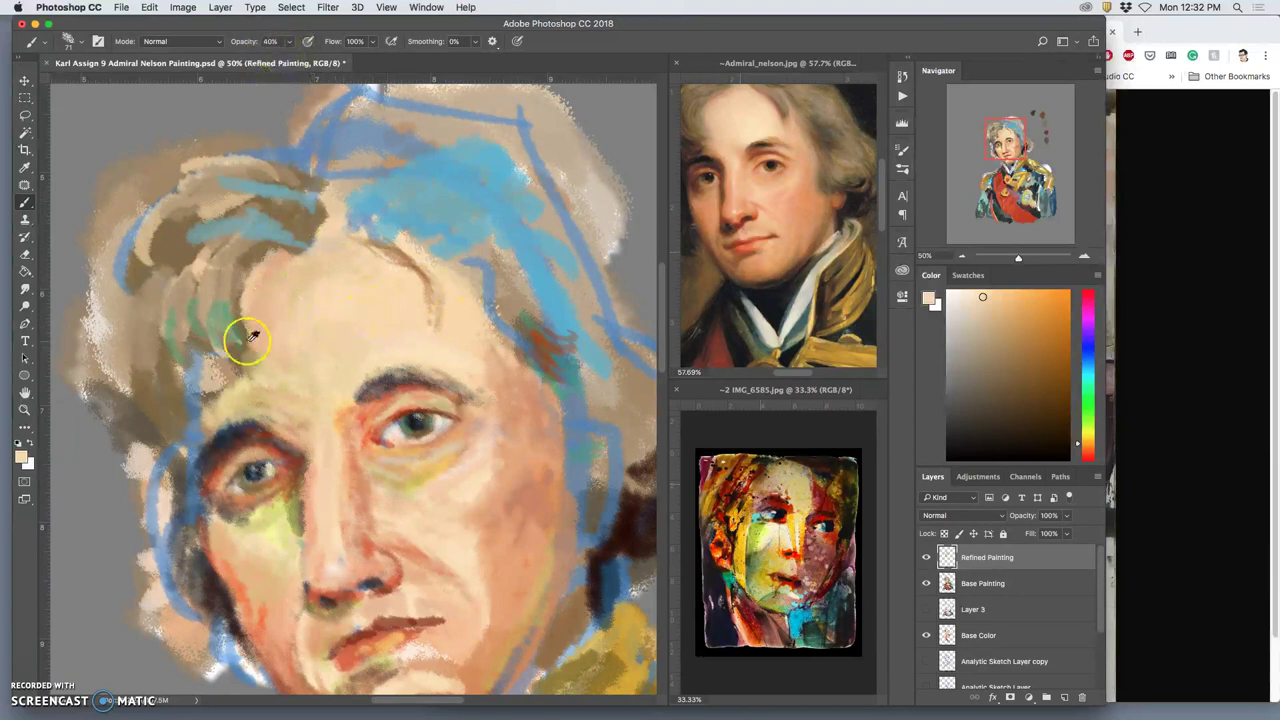
# Sample a muted grayish blue from the painting and brush strands through the hair beside the forehead above the shadowed eye.
pyautogui.keyDown('alt'); pyautogui.click(429, 234); pyautogui.keyUp('alt')
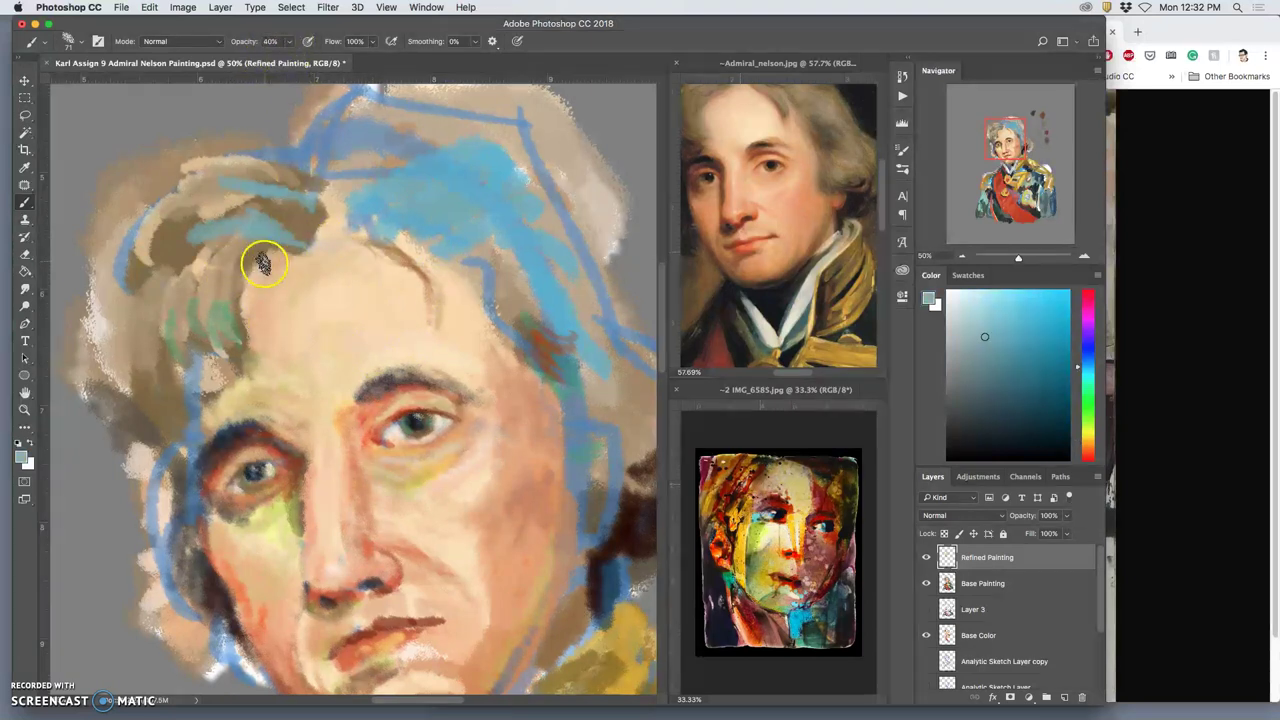
pyautogui.moveTo(263, 263)
pyautogui.mouseDown()
pyautogui.moveTo(220, 330)
pyautogui.moveTo(240, 362)
pyautogui.mouseUp()
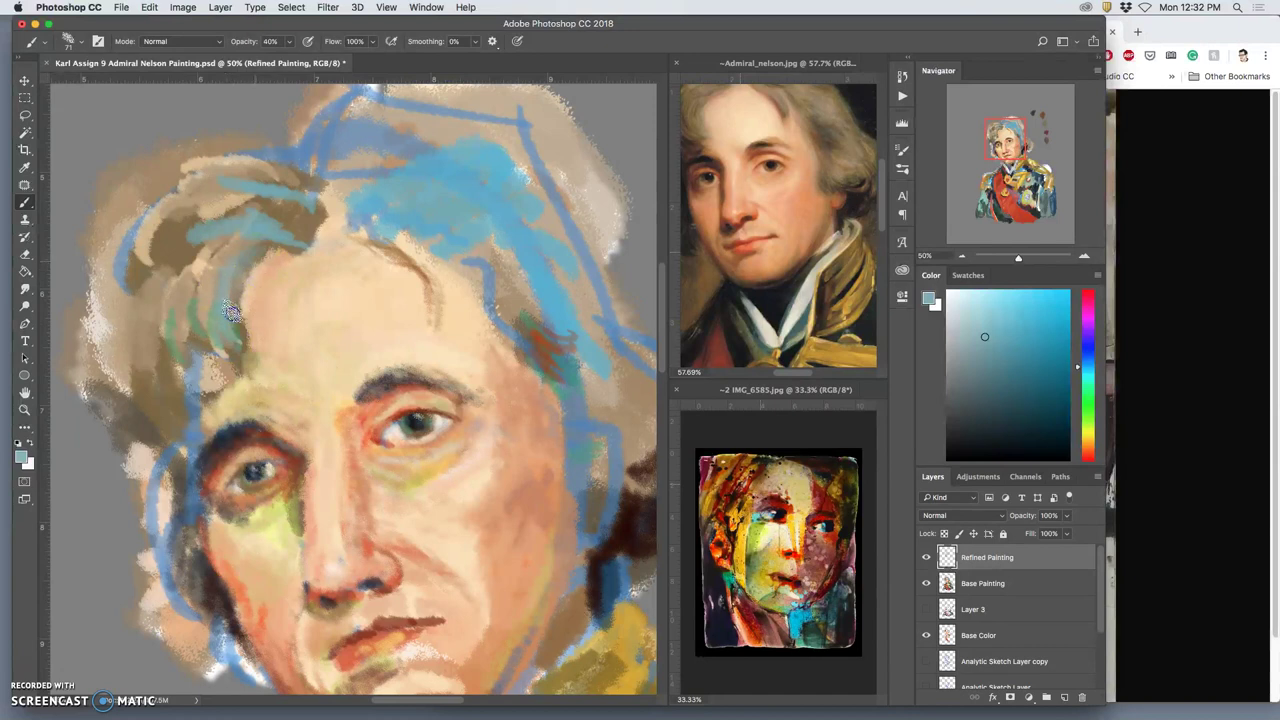
pyautogui.moveTo(204, 280)
pyautogui.mouseDown()
pyautogui.moveTo(183, 326)
pyautogui.moveTo(177, 314)
pyautogui.mouseUp()
# Sample a warm brown from the IMG_6585 reference and layer curved strands over the hair falling beside the forehead.
pyautogui.keyDown('alt'); pyautogui.click(720, 480); pyautogui.keyUp('alt')
pyautogui.keyDown('alt'); pyautogui.click(229, 257); pyautogui.keyUp('alt')
pyautogui.moveTo(229, 257)
pyautogui.mouseDown()
pyautogui.moveTo(200, 271)
pyautogui.moveTo(220, 345)
pyautogui.mouseUp()
pyautogui.moveTo(260, 220)
pyautogui.mouseDown()
pyautogui.moveTo(218, 271)
pyautogui.moveTo(222, 336)
pyautogui.mouseUp()
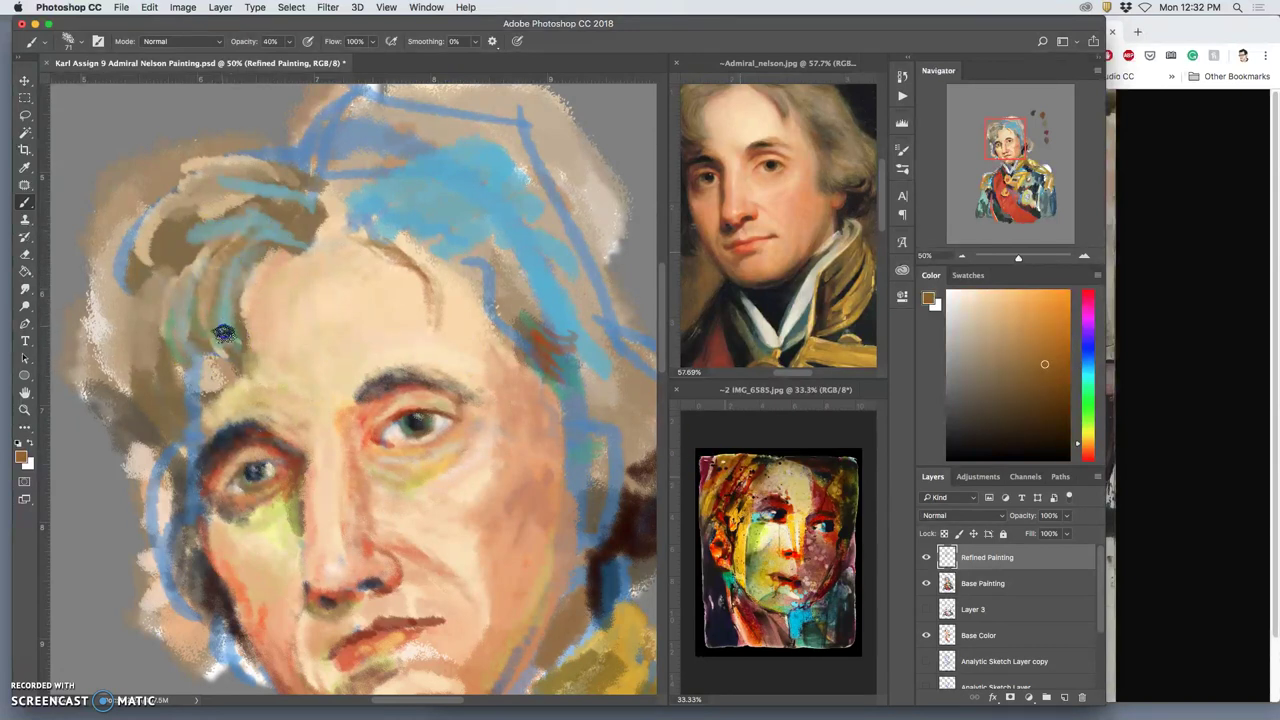
pyautogui.moveTo(249, 243); pyautogui.dragTo(220, 322)
pyautogui.moveTo(266, 222); pyautogui.dragTo(239, 268)
pyautogui.moveTo(262, 236)
pyautogui.mouseDown()
pyautogui.moveTo(255, 246)
pyautogui.moveTo(274, 236)
pyautogui.moveTo(246, 213)
pyautogui.moveTo(190, 251)
pyautogui.moveTo(183, 305)
pyautogui.mouseUp()
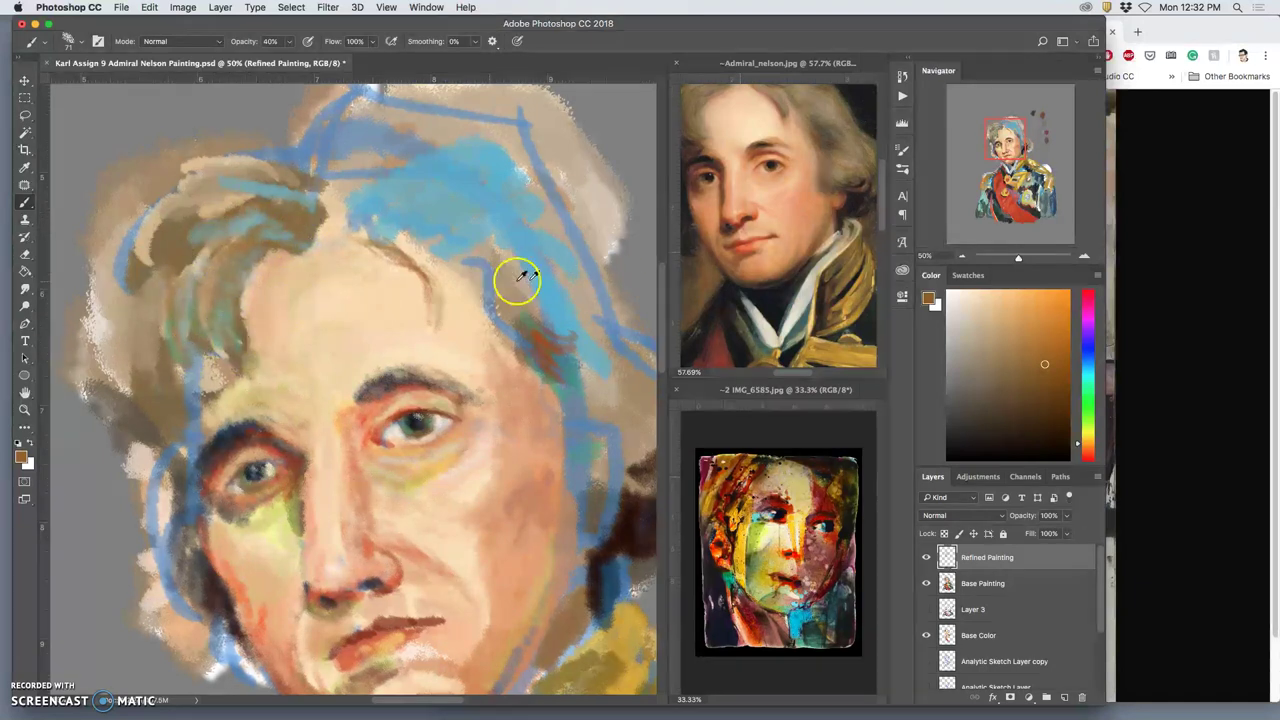
# Sample a light beige from the hair's outer mass and paint pale strands through the locks above the shadowed brow.
pyautogui.keyDown('alt'); pyautogui.click(596, 246); pyautogui.keyUp('alt')
pyautogui.moveTo(256, 229); pyautogui.dragTo(214, 281)
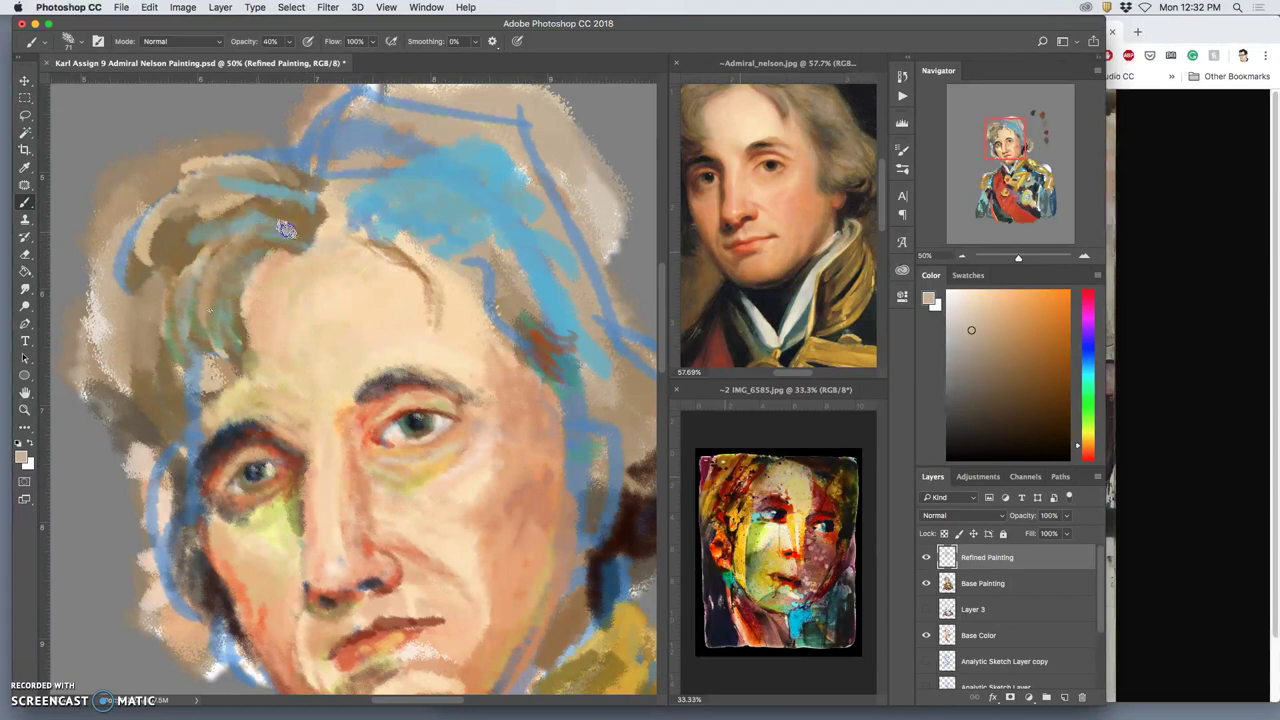
pyautogui.moveTo(277, 234)
pyautogui.mouseDown()
pyautogui.moveTo(296, 223)
pyautogui.moveTo(266, 194)
pyautogui.moveTo(297, 206)
pyautogui.moveTo(194, 255)
pyautogui.moveTo(157, 322)
pyautogui.moveTo(137, 292)
pyautogui.moveTo(170, 407)
pyautogui.moveTo(149, 371)
pyautogui.moveTo(163, 286)
pyautogui.moveTo(200, 366)
pyautogui.mouseUp()
pyautogui.click(549, 282)
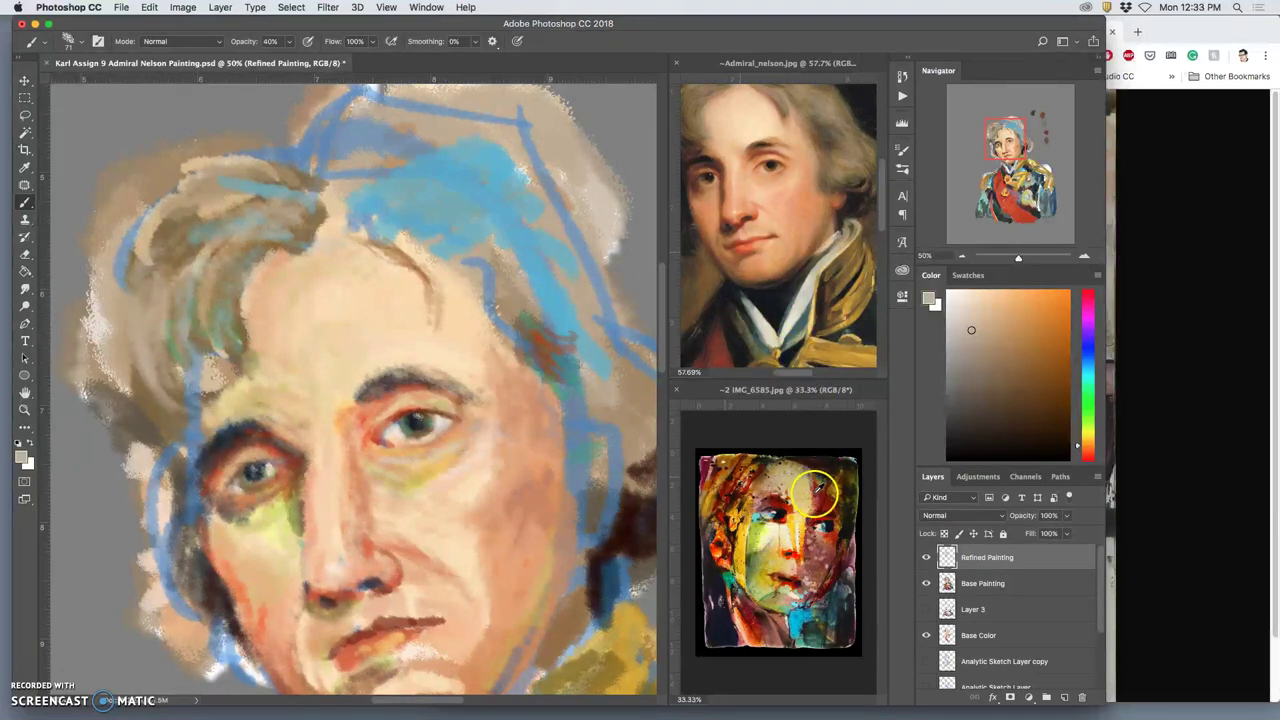
# Darken the hair strands down to the shadowed brow with olive brown and near-black from the IMG_6585 reference and a sampled grayish brown.
pyautogui.keyDown('alt'); pyautogui.click(850, 470); pyautogui.keyUp('alt')
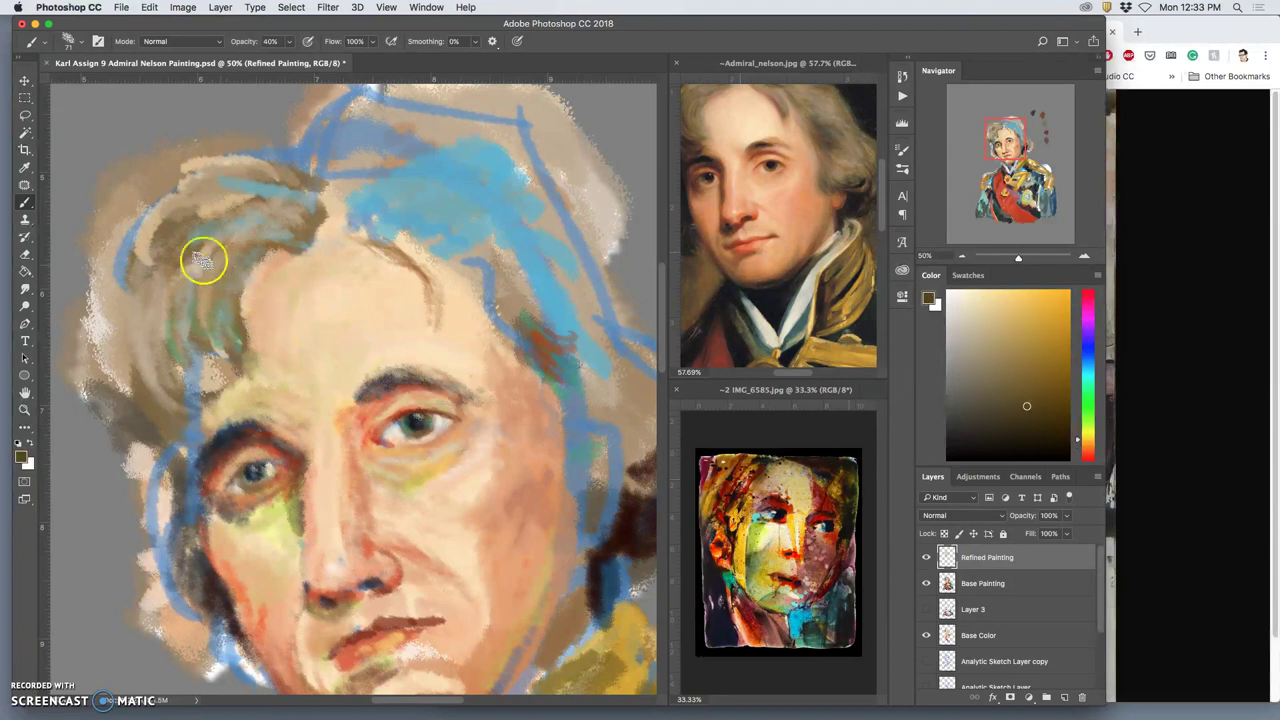
pyautogui.moveTo(200, 257)
pyautogui.mouseDown()
pyautogui.moveTo(150, 332)
pyautogui.moveTo(140, 285)
pyautogui.moveTo(160, 397)
pyautogui.moveTo(141, 379)
pyautogui.moveTo(165, 408)
pyautogui.moveTo(155, 346)
pyautogui.moveTo(172, 383)
pyautogui.mouseUp()
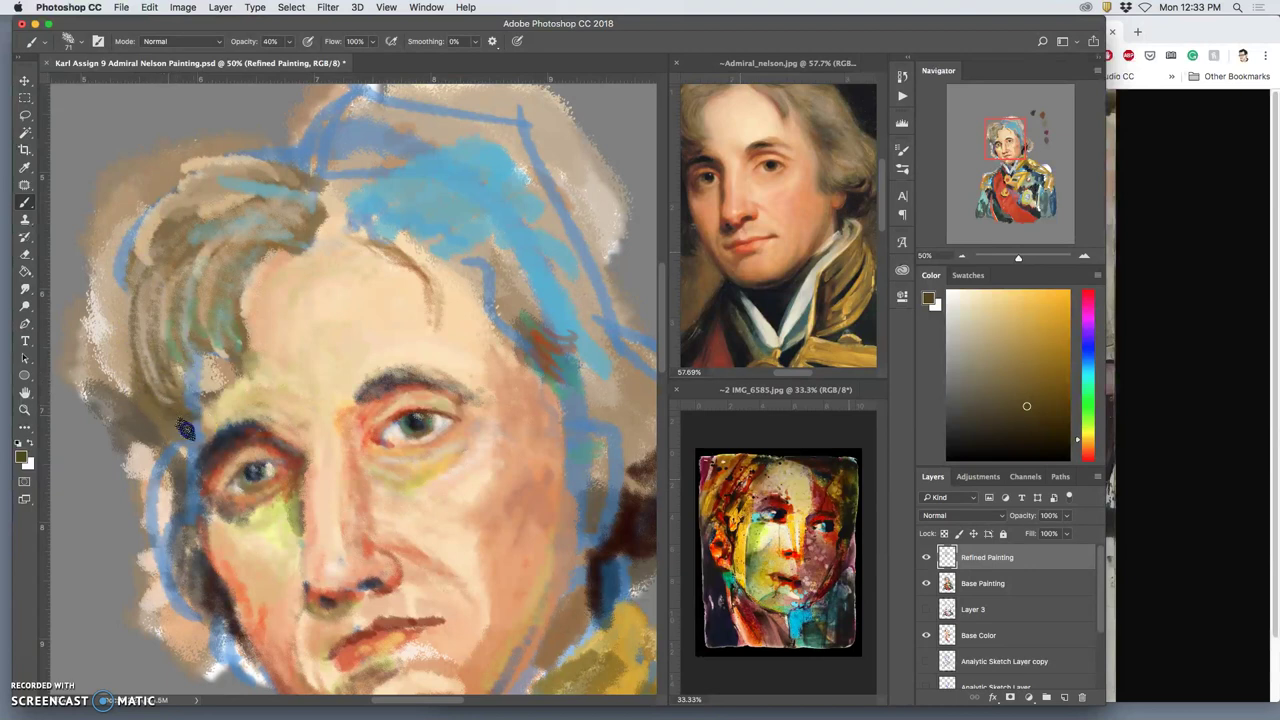
pyautogui.keyDown('alt'); pyautogui.click(780, 470); pyautogui.keyUp('alt')
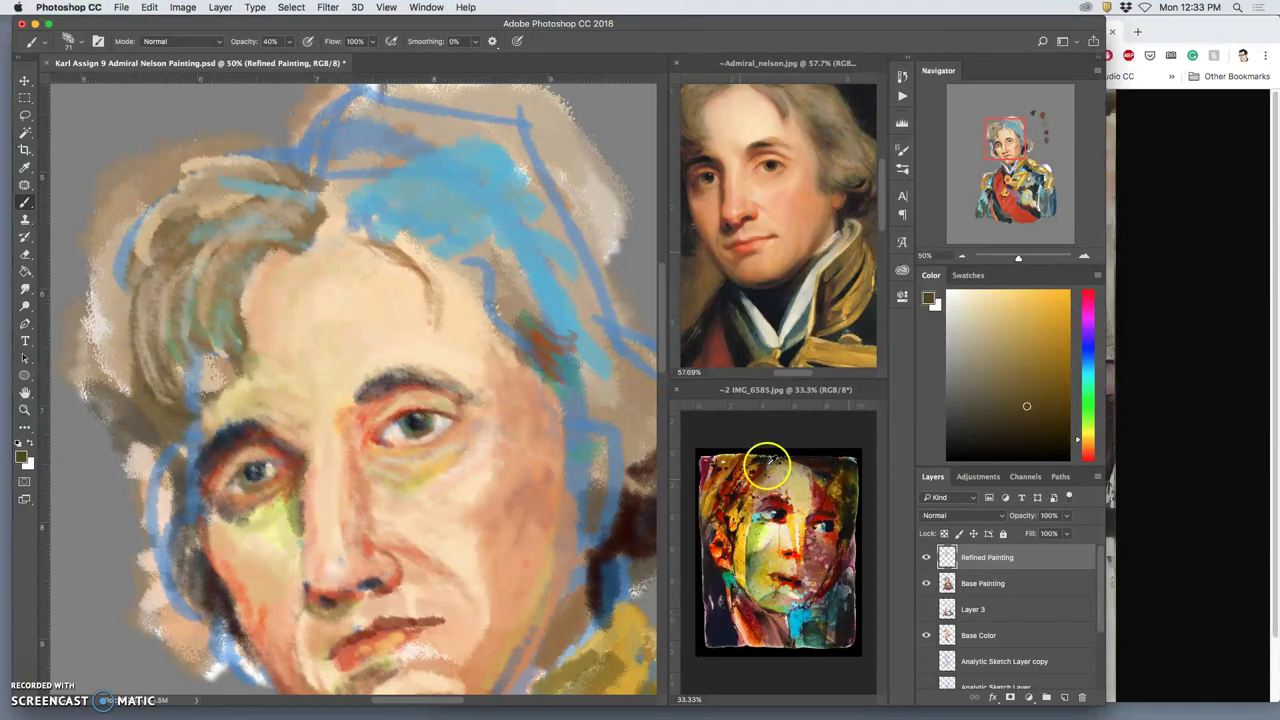
pyautogui.keyDown('alt'); pyautogui.click(770, 462); pyautogui.keyUp('alt')
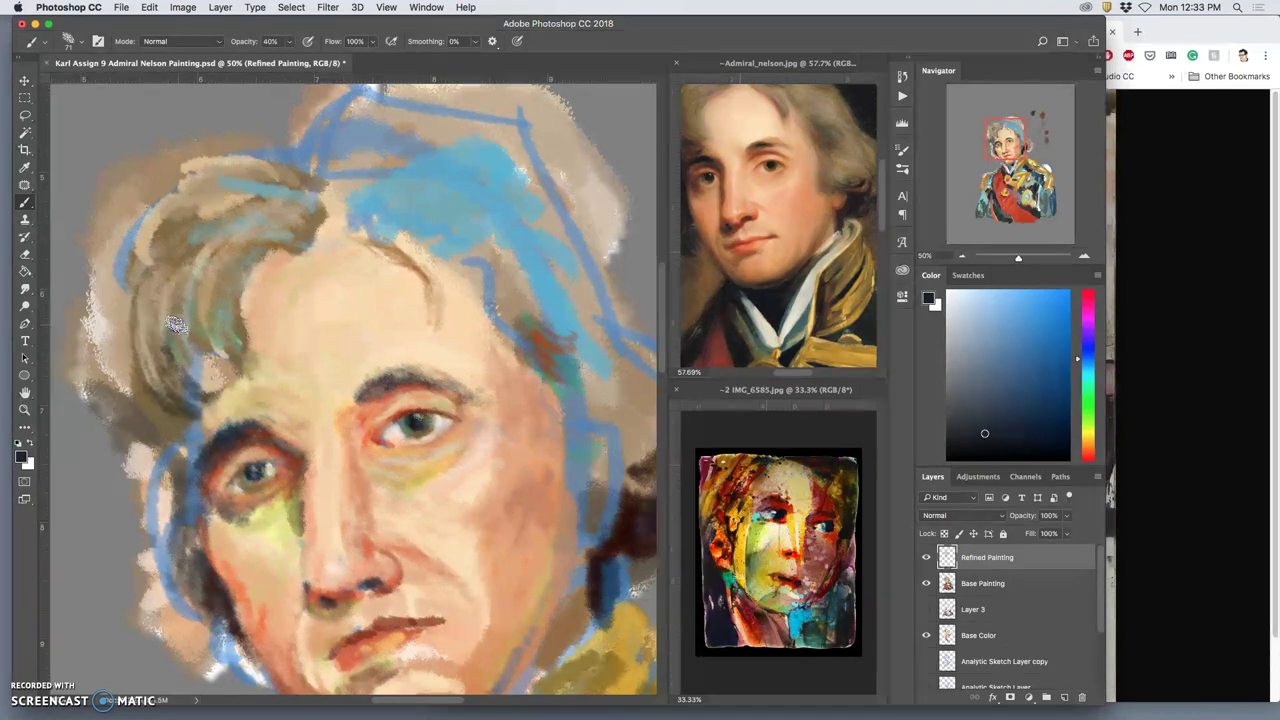
pyautogui.moveTo(176, 325); pyautogui.dragTo(196, 386)
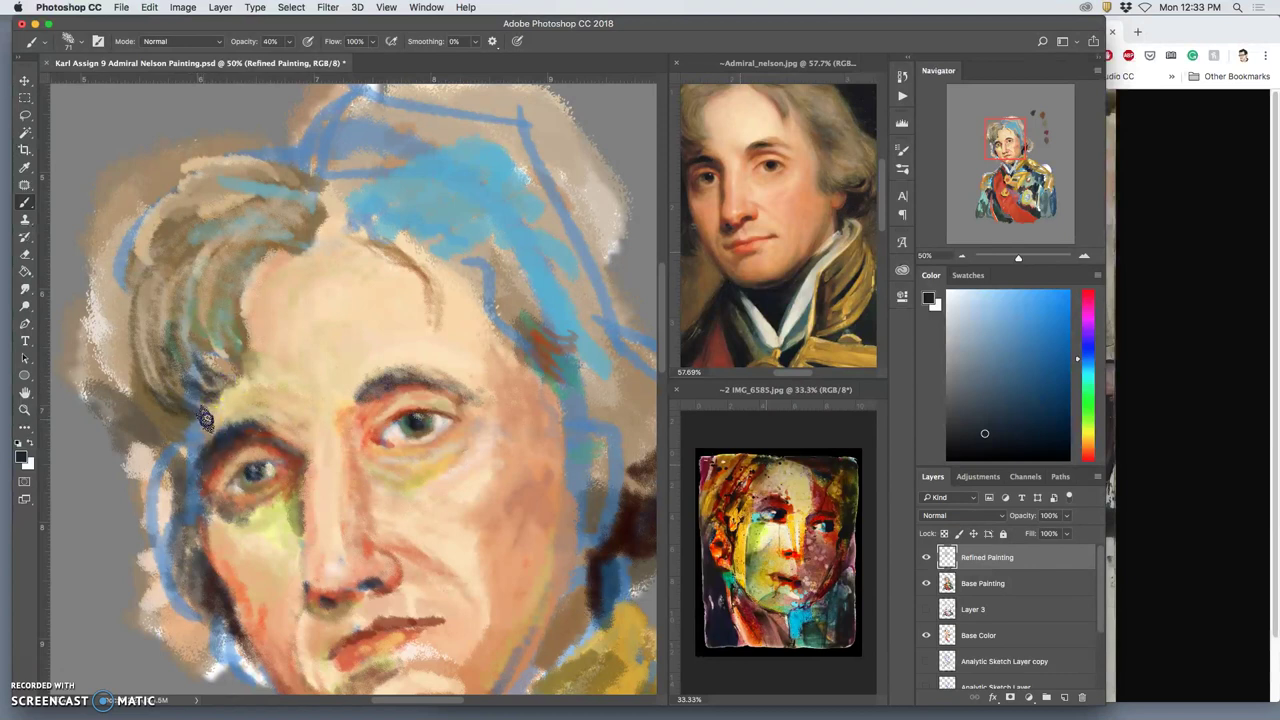
pyautogui.keyDown('alt'); pyautogui.click(548, 356); pyautogui.keyUp('alt')
pyautogui.moveTo(200, 432); pyautogui.dragTo(238, 382)
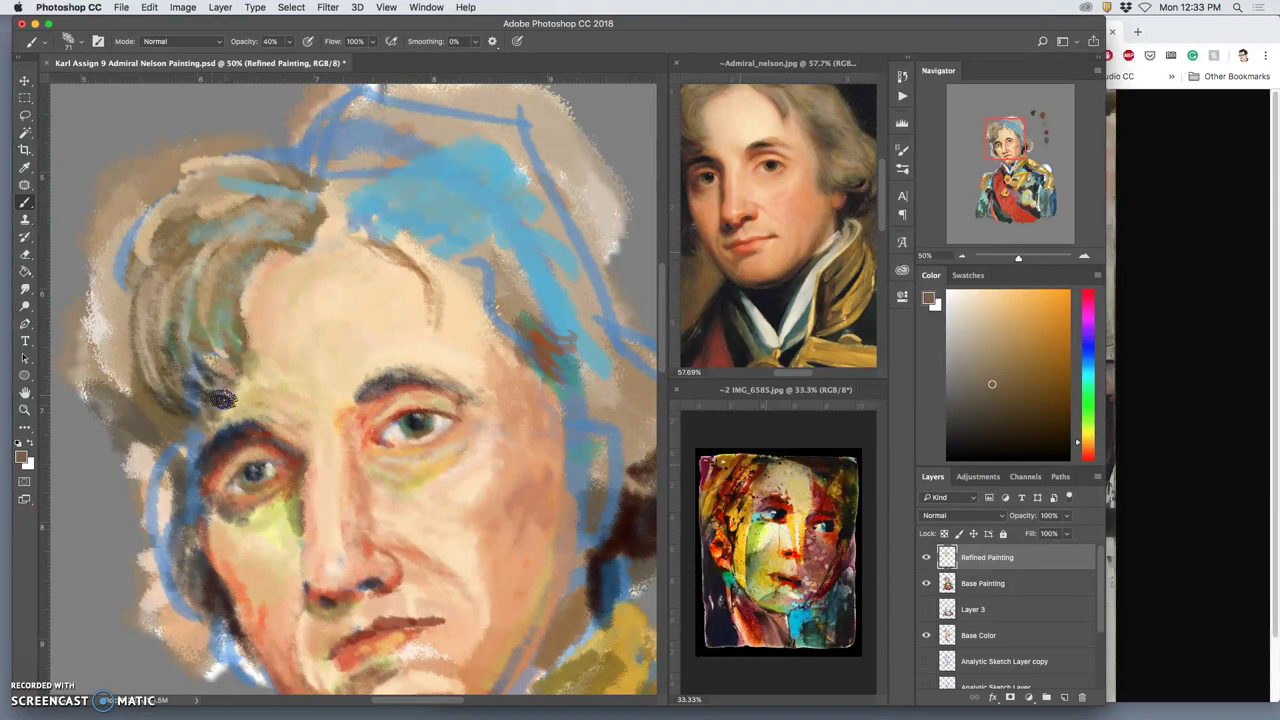
# Sample a muted red and glaze it above the shadowed brow, down that temple and along the opposite hairline.
pyautogui.keyDown('alt'); pyautogui.click(400, 391); pyautogui.keyUp('alt')
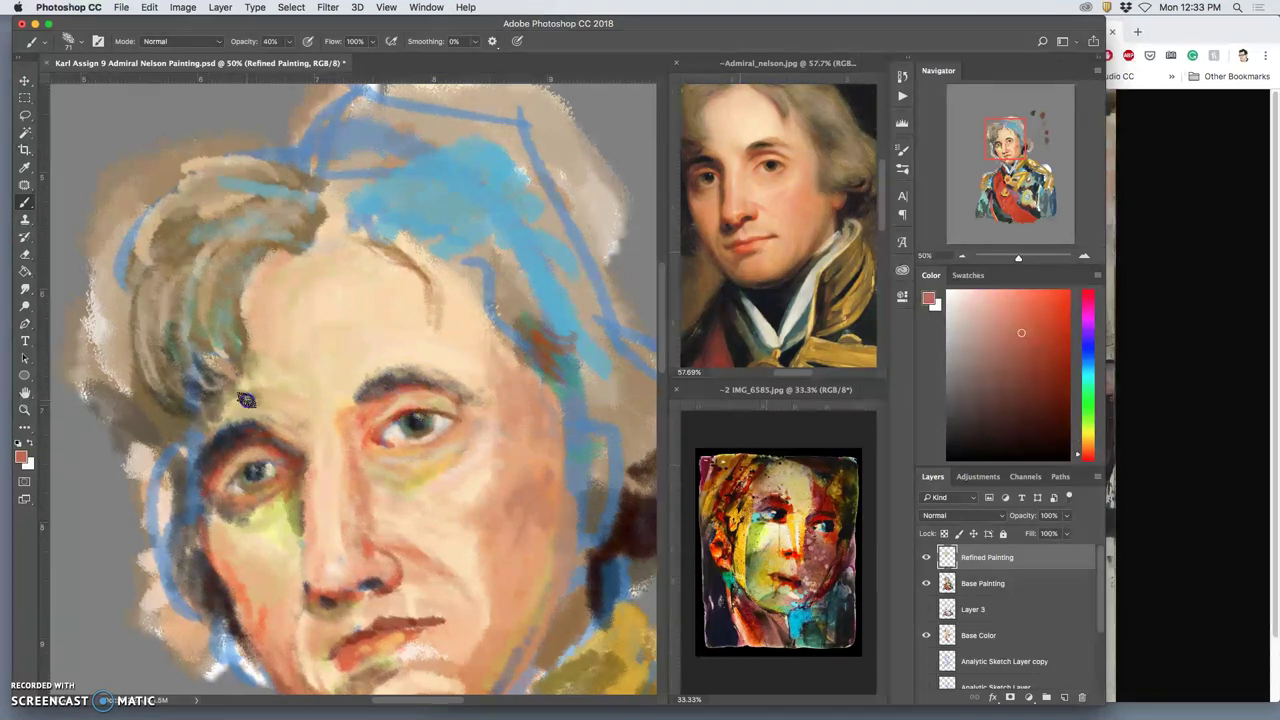
pyautogui.moveTo(232, 402); pyautogui.dragTo(268, 406)
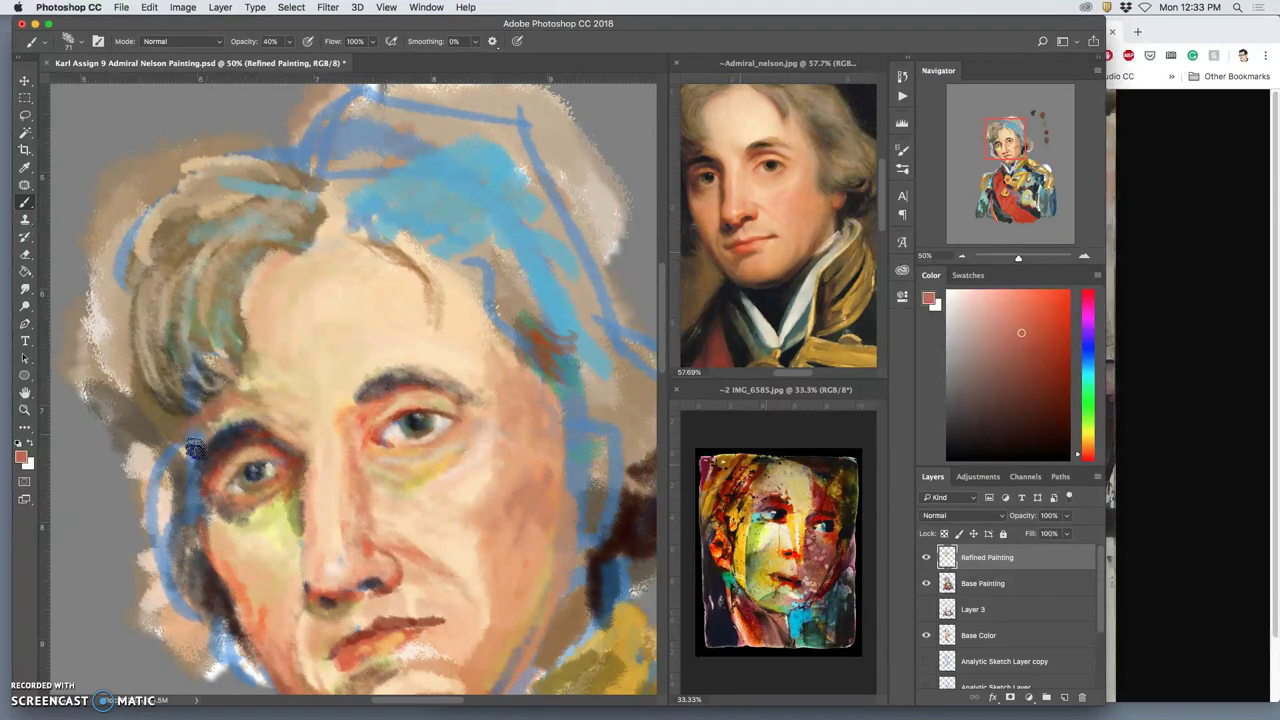
pyautogui.moveTo(195, 450)
pyautogui.mouseDown()
pyautogui.moveTo(216, 421)
pyautogui.moveTo(195, 454)
pyautogui.moveTo(185, 431)
pyautogui.moveTo(187, 497)
pyautogui.moveTo(181, 436)
pyautogui.moveTo(183, 470)
pyautogui.moveTo(166, 442)
pyautogui.moveTo(184, 435)
pyautogui.moveTo(198, 520)
pyautogui.mouseUp()
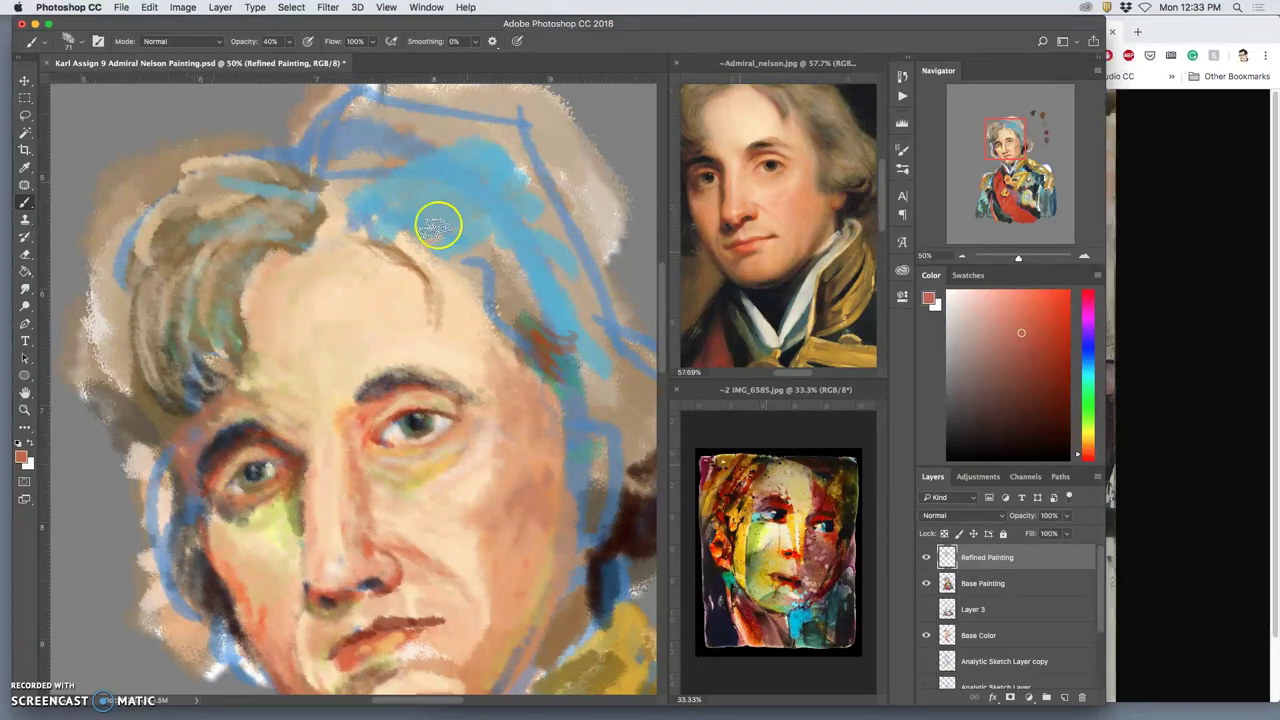
pyautogui.moveTo(408, 290)
pyautogui.mouseDown()
pyautogui.moveTo(418, 243)
pyautogui.moveTo(439, 282)
pyautogui.moveTo(396, 236)
pyautogui.moveTo(408, 234)
pyautogui.moveTo(439, 299)
pyautogui.moveTo(441, 268)
pyautogui.moveTo(435, 313)
pyautogui.moveTo(462, 272)
pyautogui.moveTo(475, 314)
pyautogui.mouseUp()
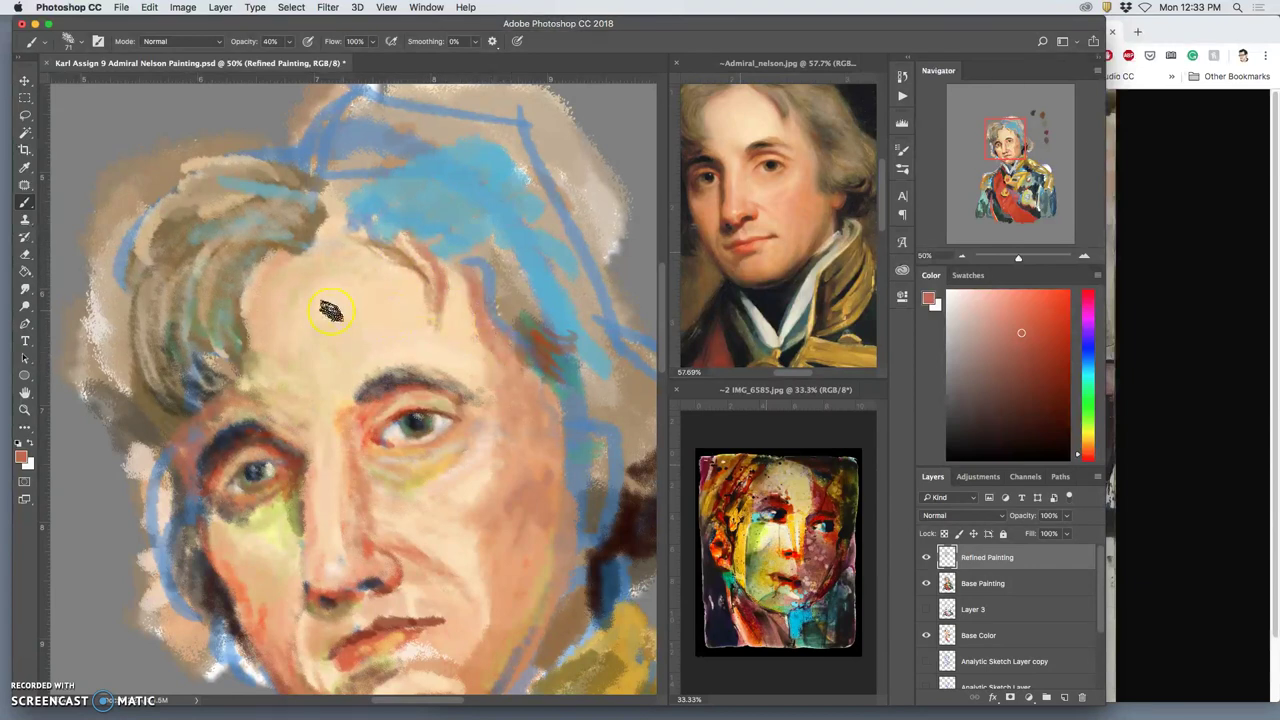
# Blend the forehead's edge beside the loose strand with peach and warm skin tones sampled from the surrounding skin.
pyautogui.keyDown('alt'); pyautogui.click(492, 340); pyautogui.keyUp('alt')
pyautogui.keyDown('alt'); pyautogui.click(480, 334); pyautogui.keyUp('alt')
pyautogui.keyDown('alt'); pyautogui.click(462, 321); pyautogui.keyUp('alt')
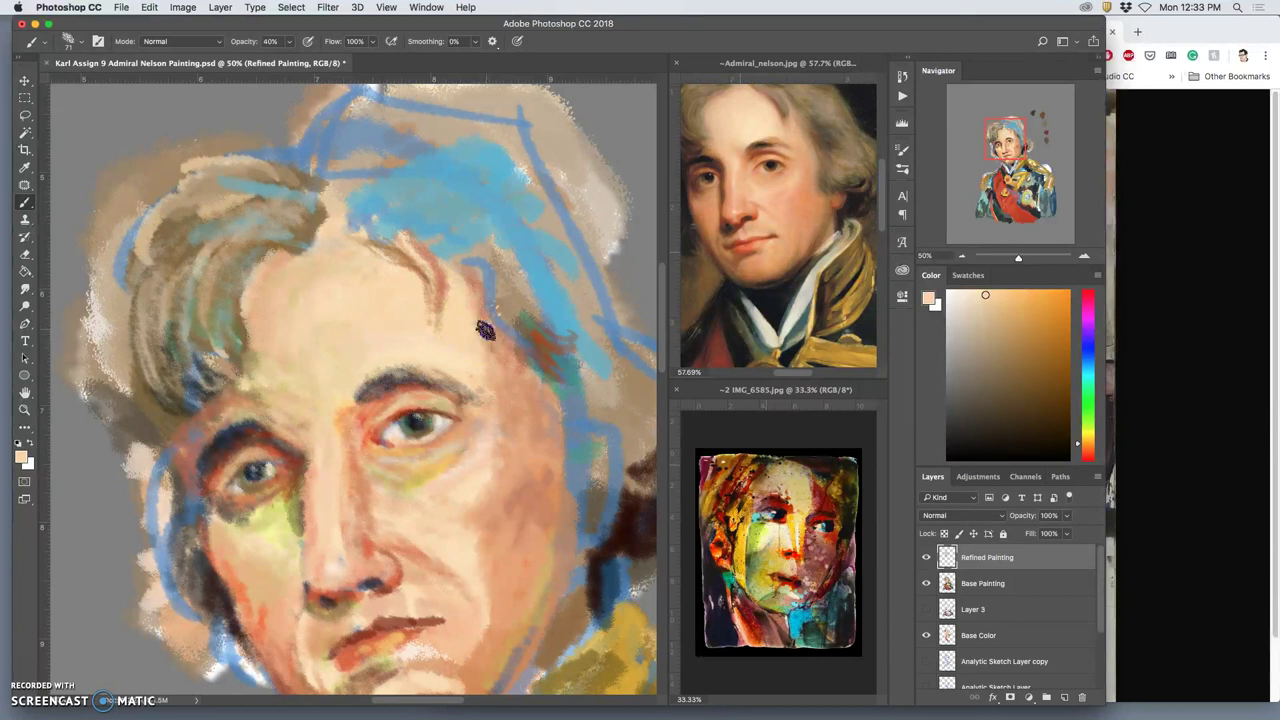
pyautogui.keyDown('alt'); pyautogui.click(466, 326); pyautogui.keyUp('alt')
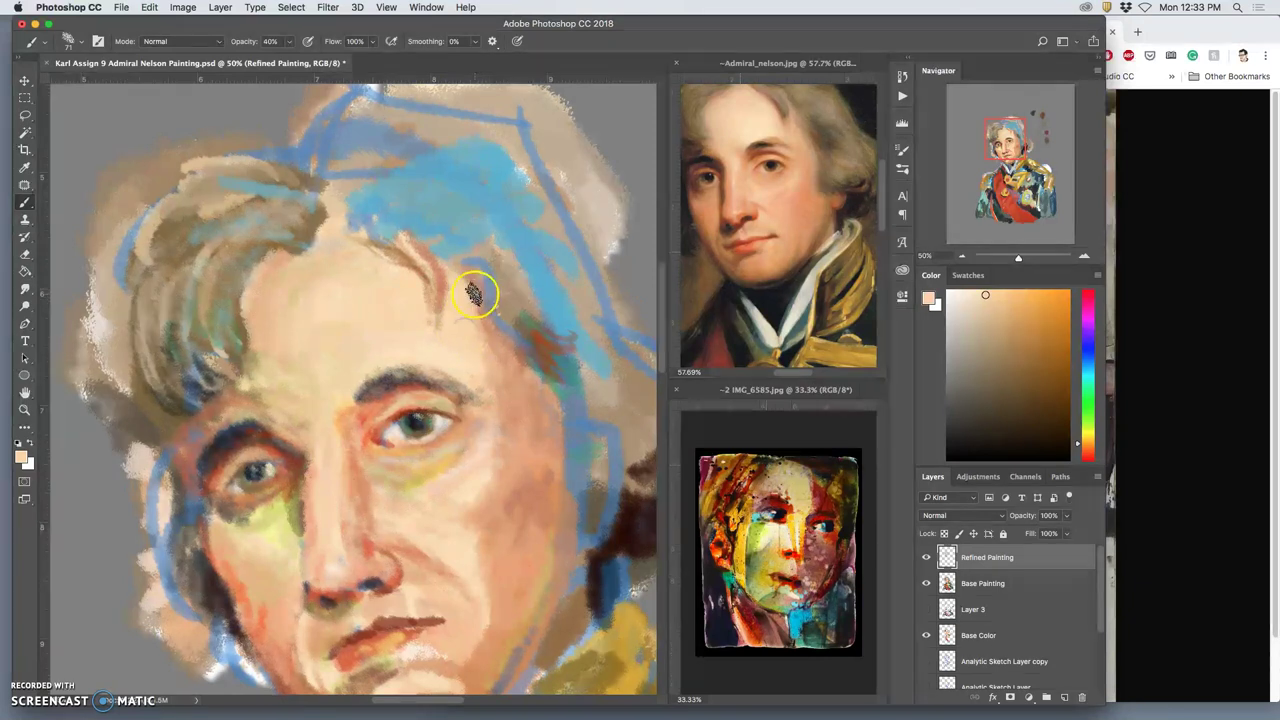
pyautogui.keyDown('alt'); pyautogui.click(461, 303); pyautogui.keyUp('alt')
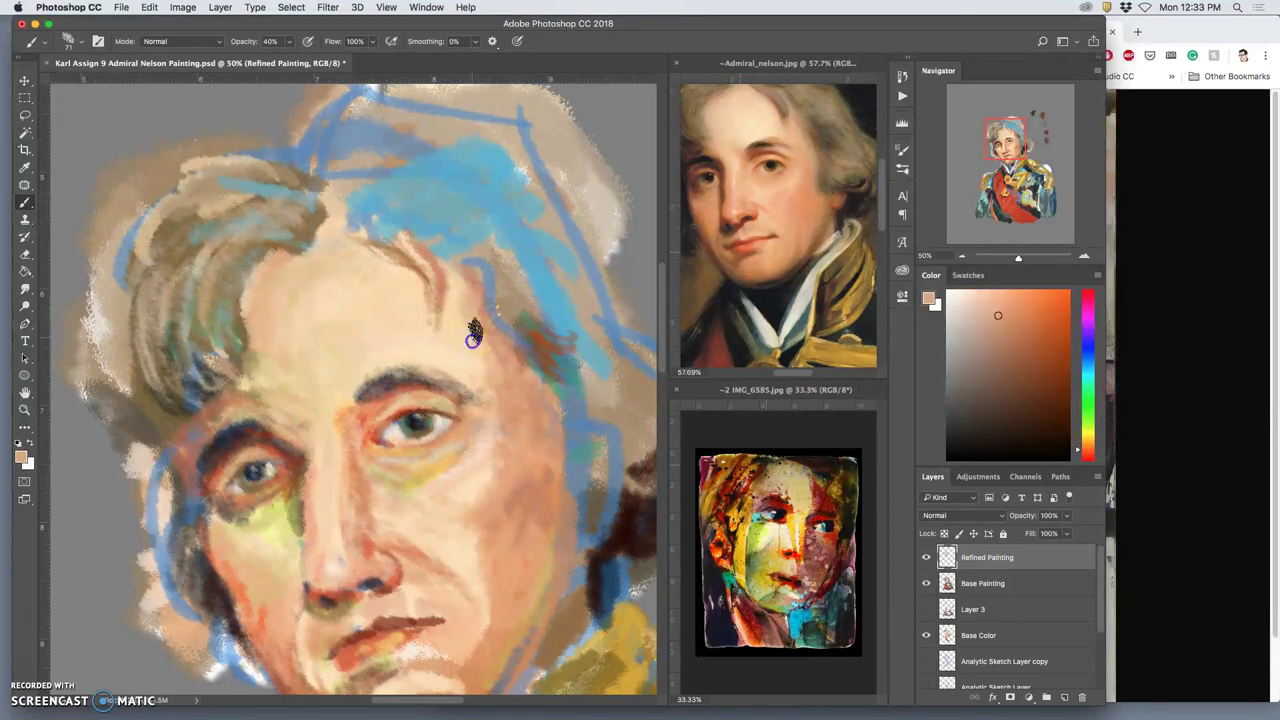
pyautogui.keyDown('alt'); pyautogui.click(508, 345); pyautogui.keyUp('alt')
pyautogui.keyDown('alt'); pyautogui.click(477, 308); pyautogui.keyUp('alt')
pyautogui.moveTo(454, 293); pyautogui.dragTo(473, 320)
# Soften the skin above and around the outer end of the brighter eye's brow with sampled pale and peach tones.
pyautogui.keyDown('alt'); pyautogui.click(451, 343); pyautogui.keyUp('alt')
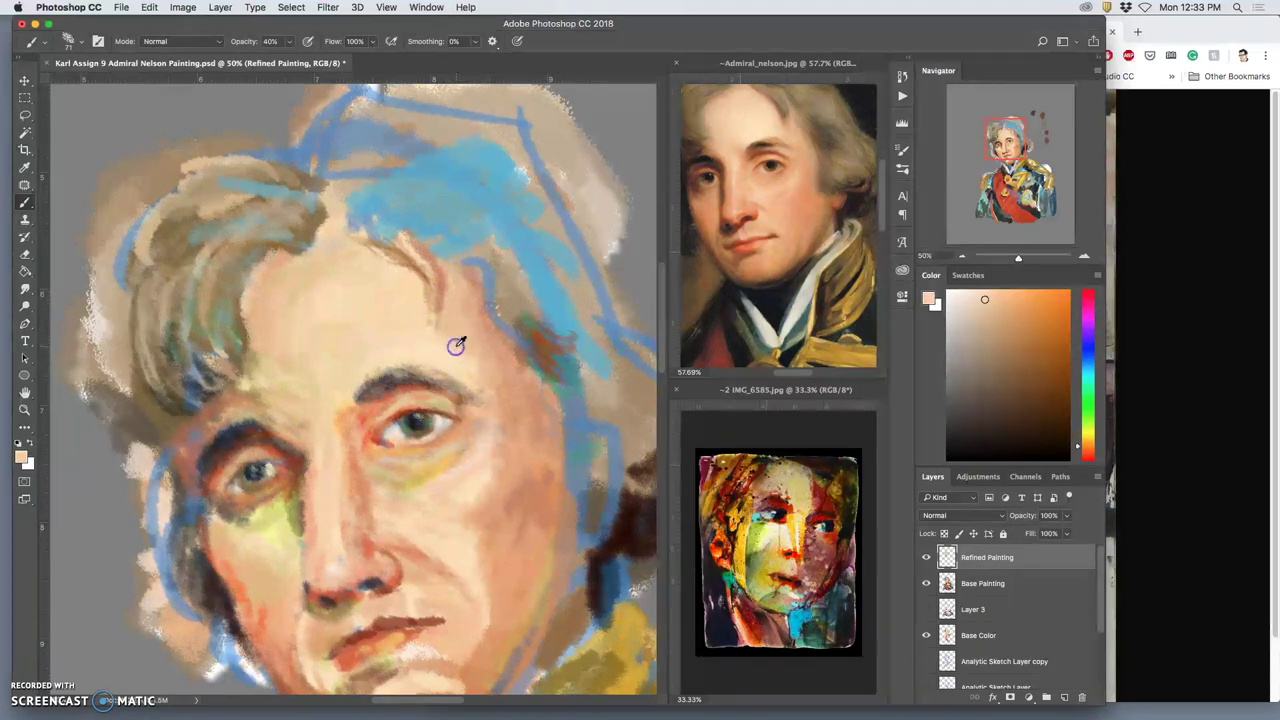
pyautogui.keyDown('alt'); pyautogui.click(488, 358); pyautogui.keyUp('alt')
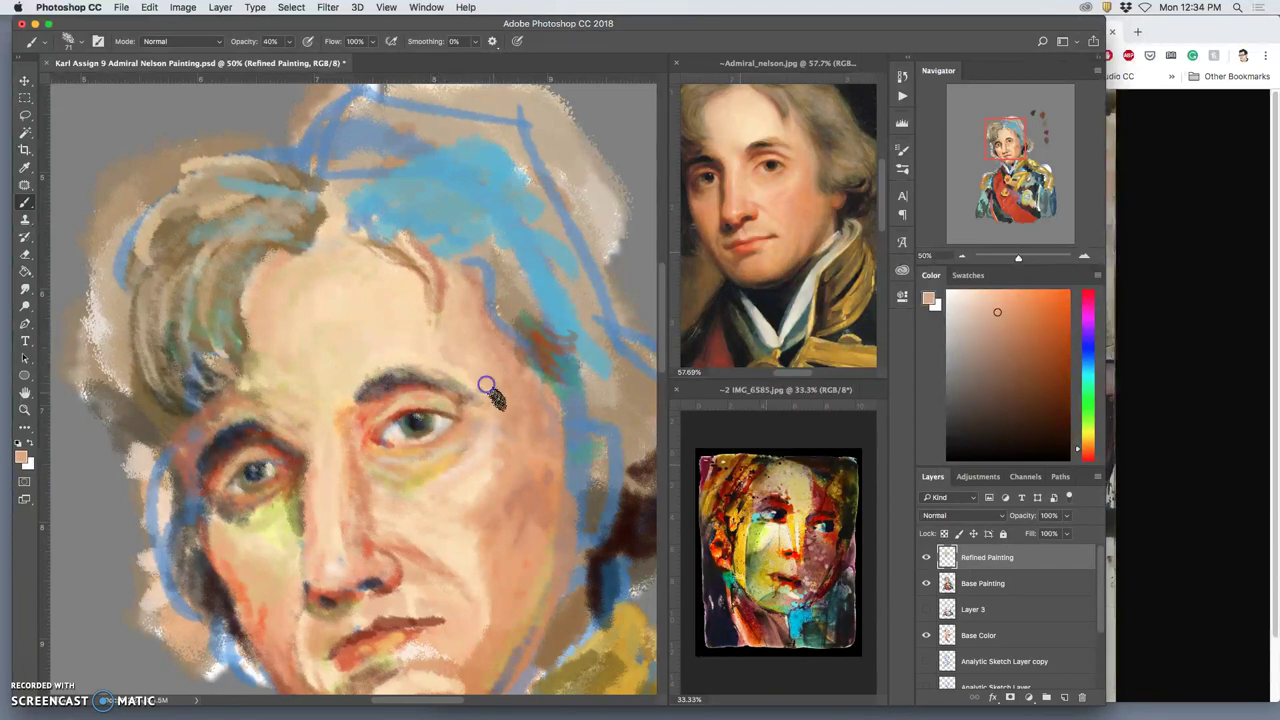
pyautogui.keyDown('alt'); pyautogui.click(479, 401); pyautogui.keyUp('alt')
pyautogui.keyDown('alt'); pyautogui.click(388, 368); pyautogui.keyUp('alt')
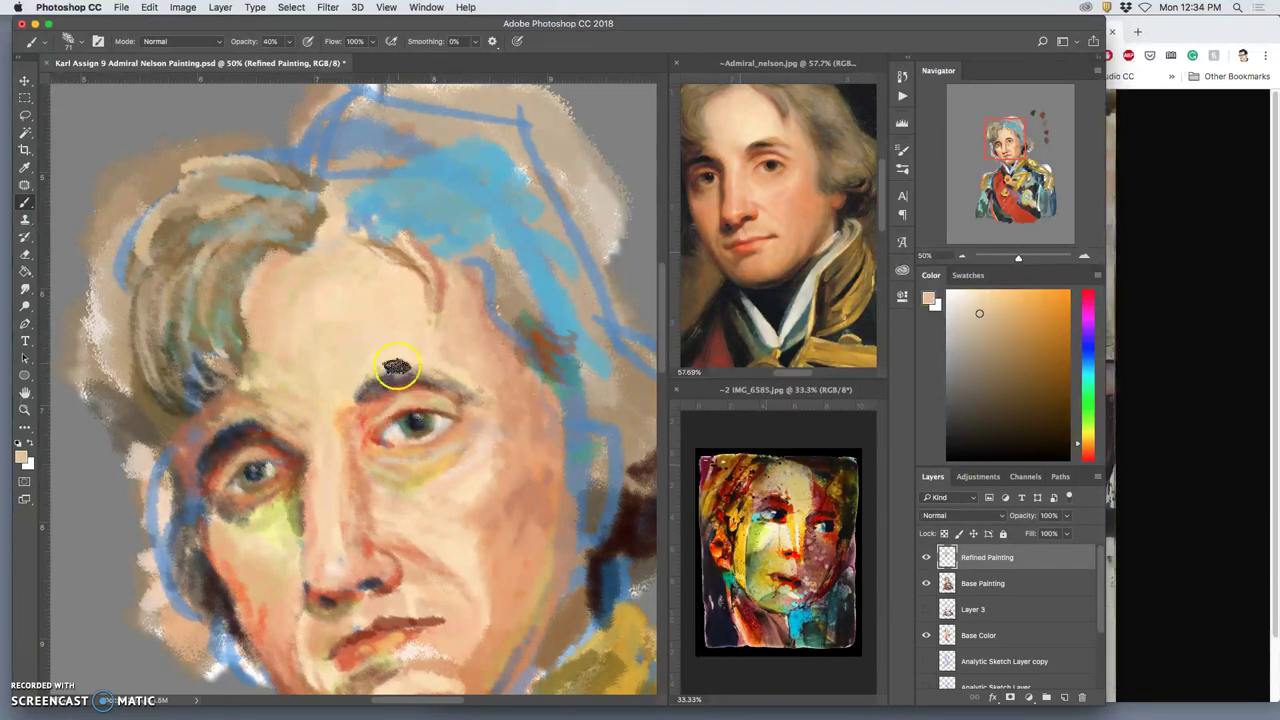
# Rework the skin just below the shadowed eye with olive, cream and peach tones sampled from the face.
pyautogui.keyDown('alt'); pyautogui.click(241, 522); pyautogui.keyUp('alt')
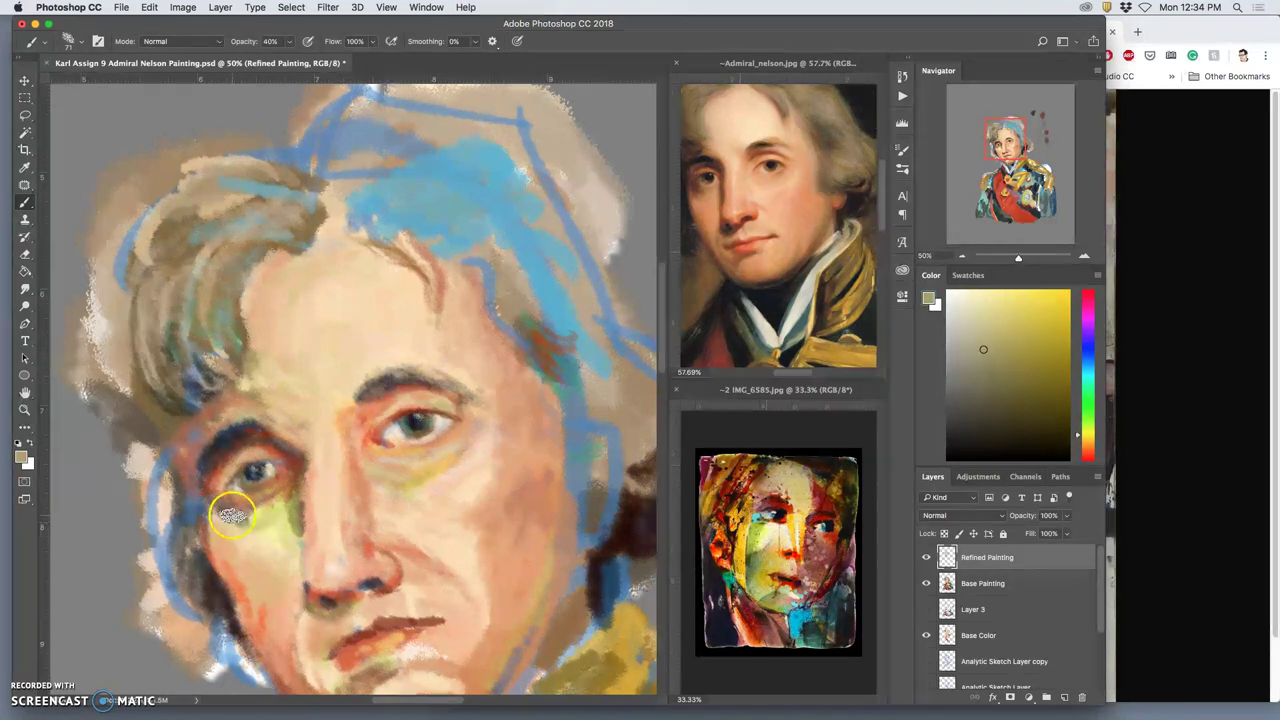
pyautogui.keyDown('alt'); pyautogui.click(252, 530); pyautogui.keyUp('alt')
pyautogui.keyDown('alt'); pyautogui.click(232, 507); pyautogui.keyUp('alt')
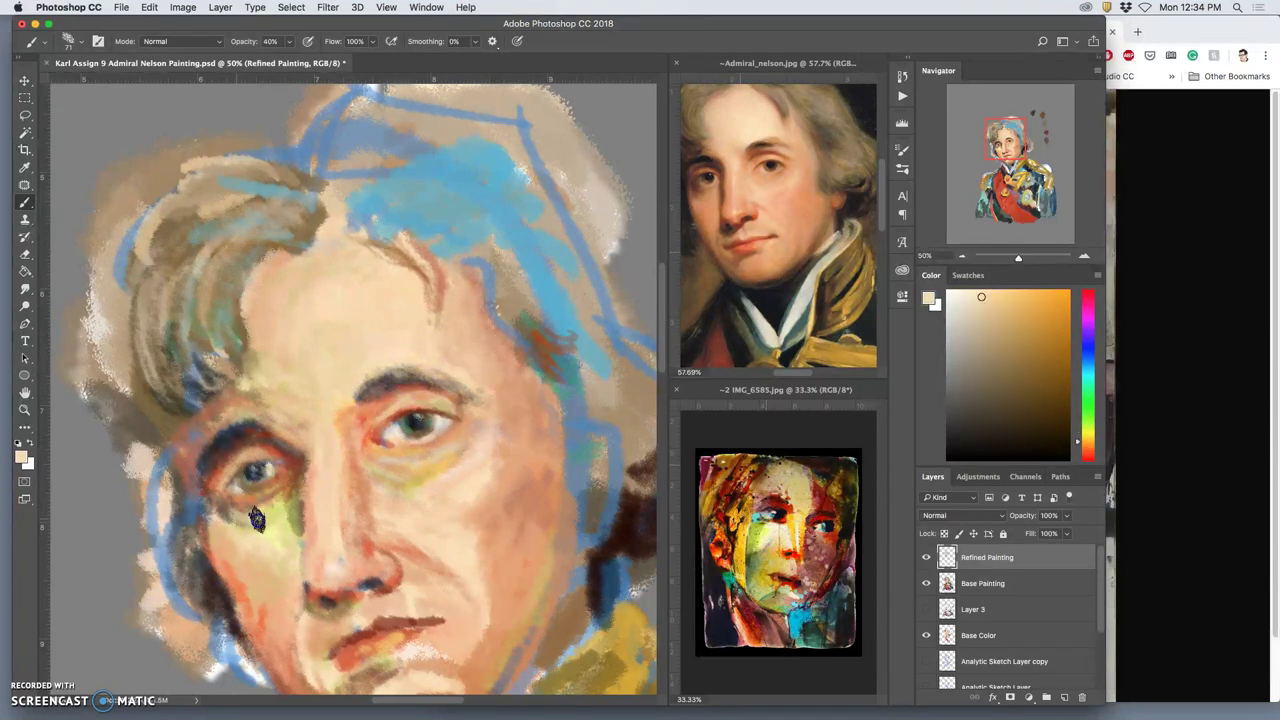
pyautogui.keyDown('alt'); pyautogui.click(260, 509); pyautogui.keyUp('alt')
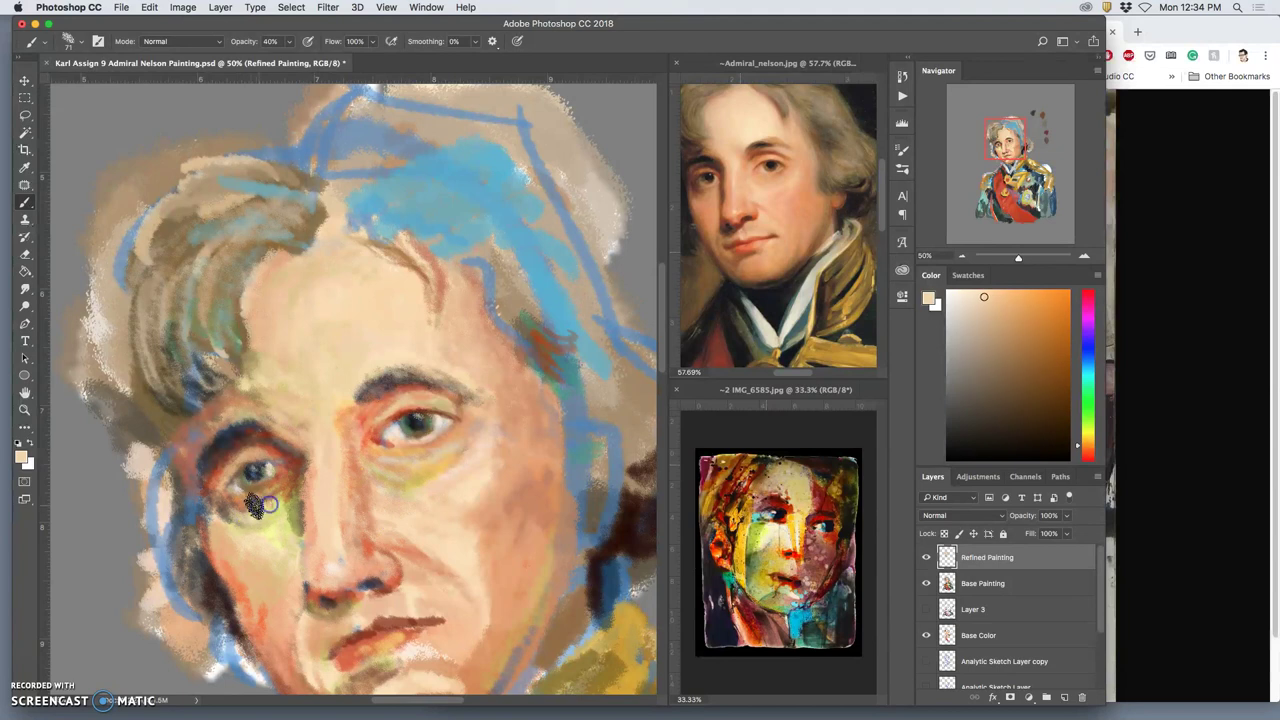
pyautogui.keyDown('alt'); pyautogui.click(351, 502); pyautogui.keyUp('alt')
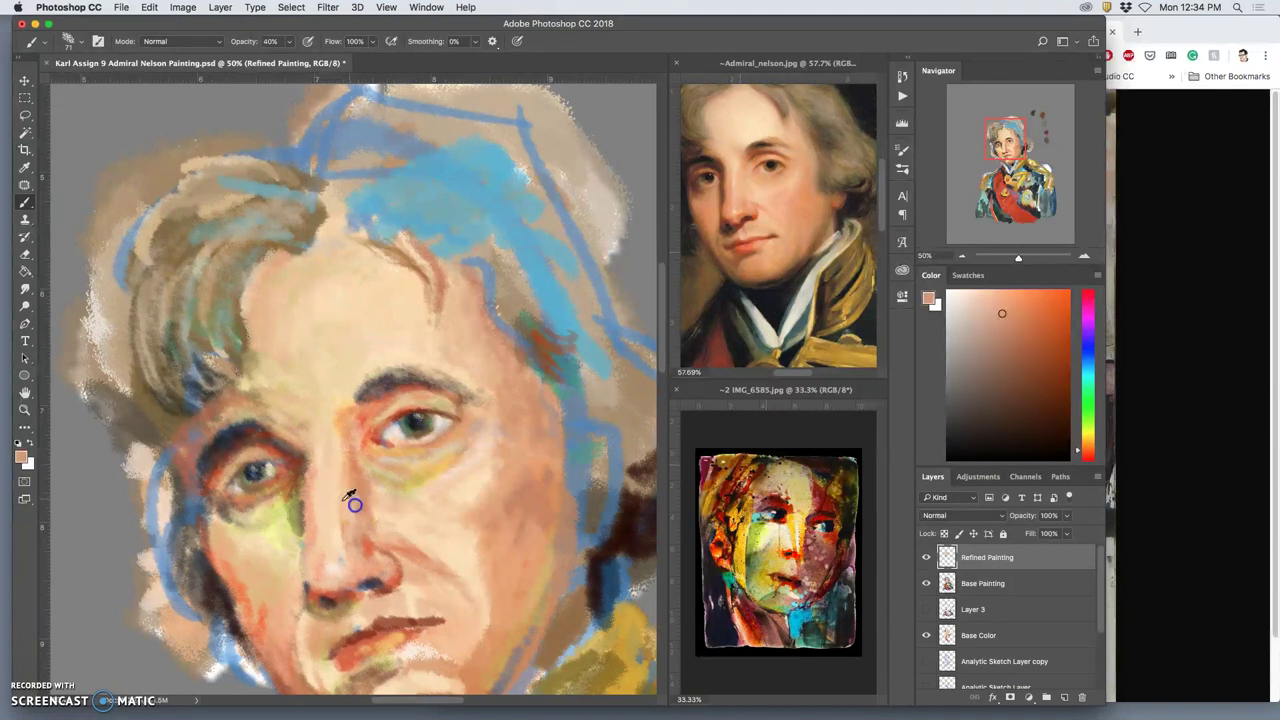
pyautogui.keyDown('alt'); pyautogui.click(250, 508); pyautogui.keyUp('alt')
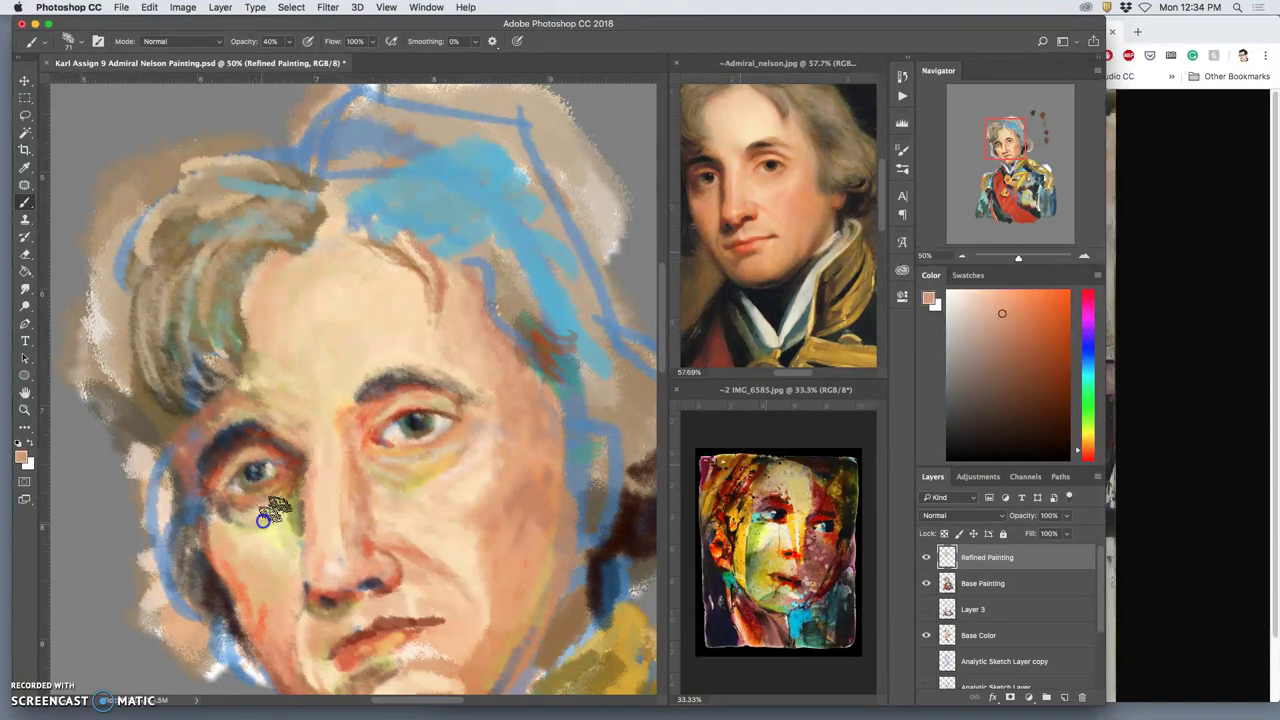
# Shade the cheek under the shadowed eye with reddish brown from the IMG_6585 reference and blend it with a sampled peach.
pyautogui.keyDown('alt'); pyautogui.click(821, 565); pyautogui.keyUp('alt')
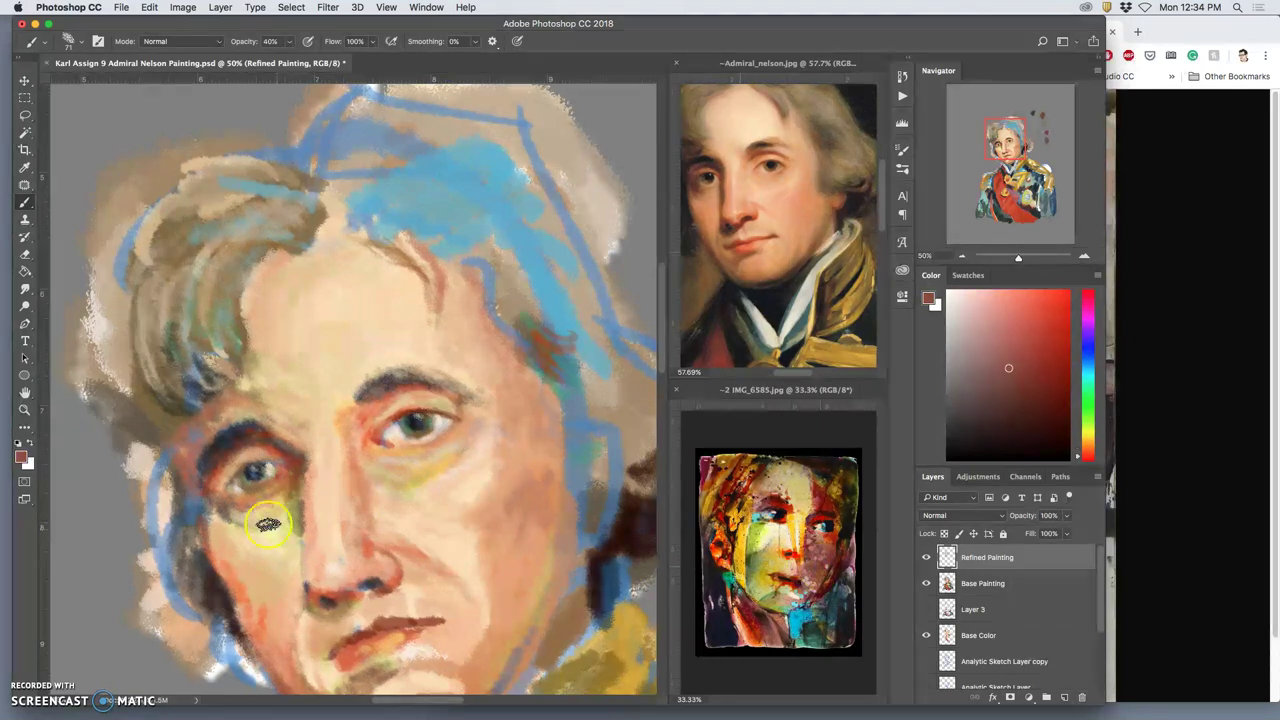
pyautogui.keyDown('alt'); pyautogui.click(217, 523); pyautogui.keyUp('alt')
pyautogui.moveTo(229, 523)
pyautogui.mouseDown()
pyautogui.moveTo(251, 522)
pyautogui.moveTo(260, 597)
pyautogui.mouseUp()
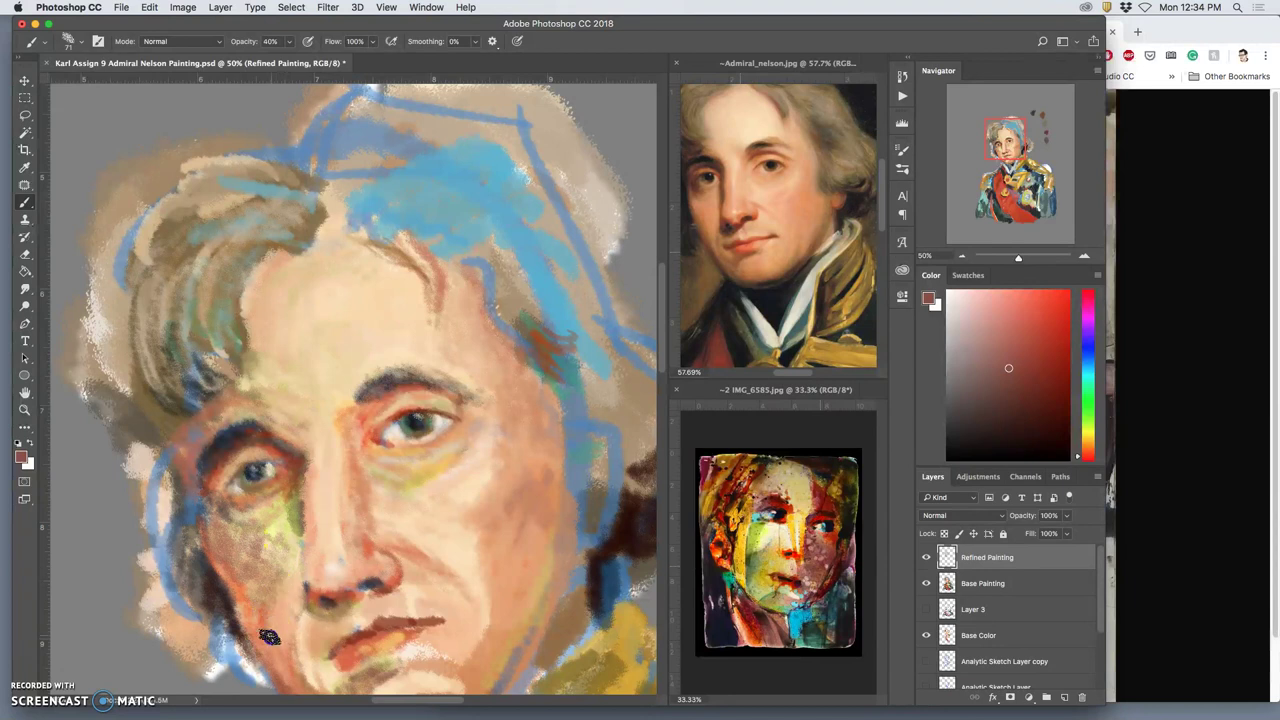
pyautogui.keyDown('alt'); pyautogui.click(272, 595); pyautogui.keyUp('alt')
pyautogui.click(265, 545)
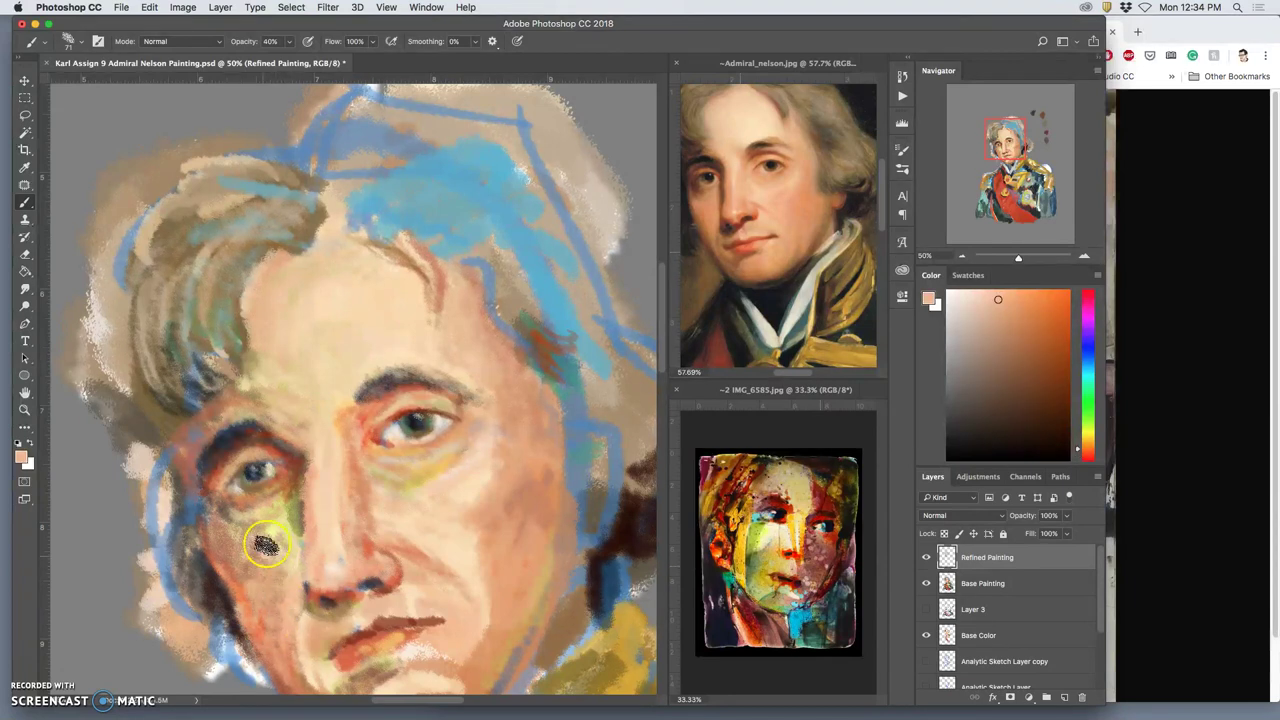
pyautogui.moveTo(236, 533); pyautogui.dragTo(225, 572)
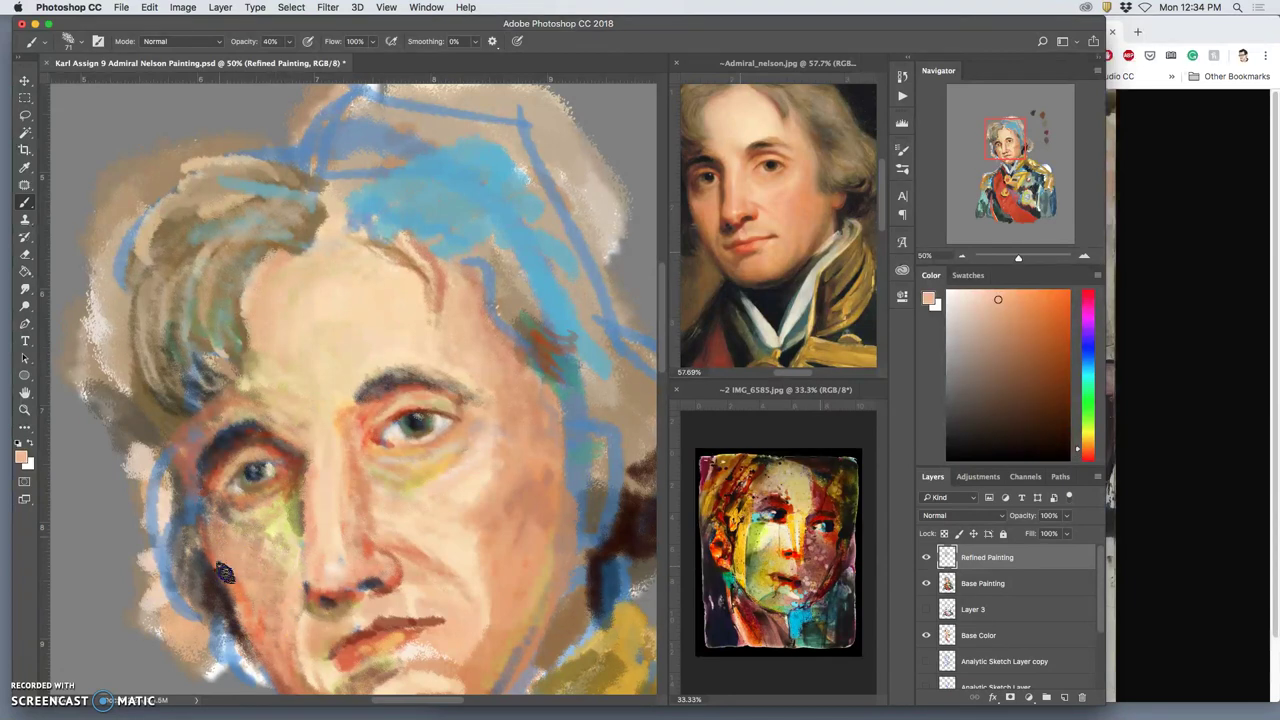
# Brush a sampled green beside the nose and a muted green from the IMG_6585 reference over the lower shadowed cheek.
pyautogui.keyDown('alt'); pyautogui.click(285, 539); pyautogui.keyUp('alt')
pyautogui.moveTo(280, 526)
pyautogui.mouseDown()
pyautogui.moveTo(256, 556)
pyautogui.moveTo(295, 560)
pyautogui.mouseUp()
pyautogui.keyDown('alt'); pyautogui.click(755, 570); pyautogui.keyUp('alt')
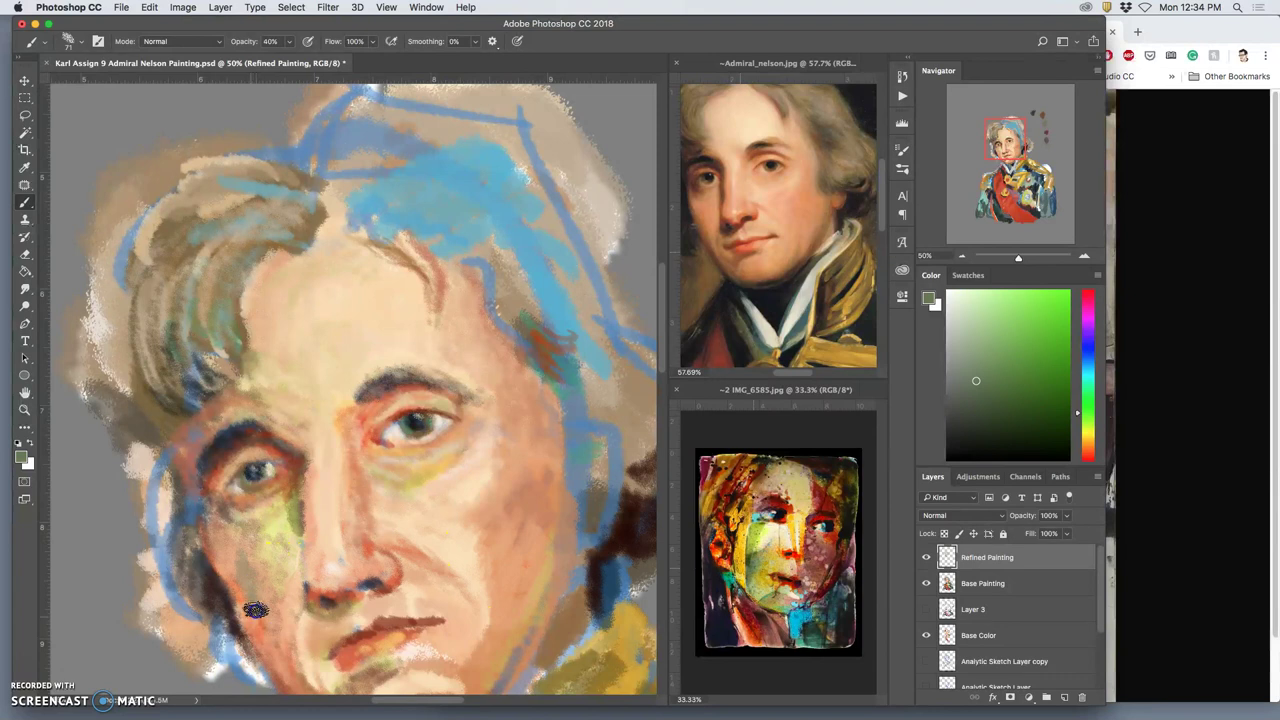
pyautogui.moveTo(266, 621)
pyautogui.mouseDown()
pyautogui.moveTo(261, 655)
pyautogui.moveTo(247, 606)
pyautogui.mouseUp()
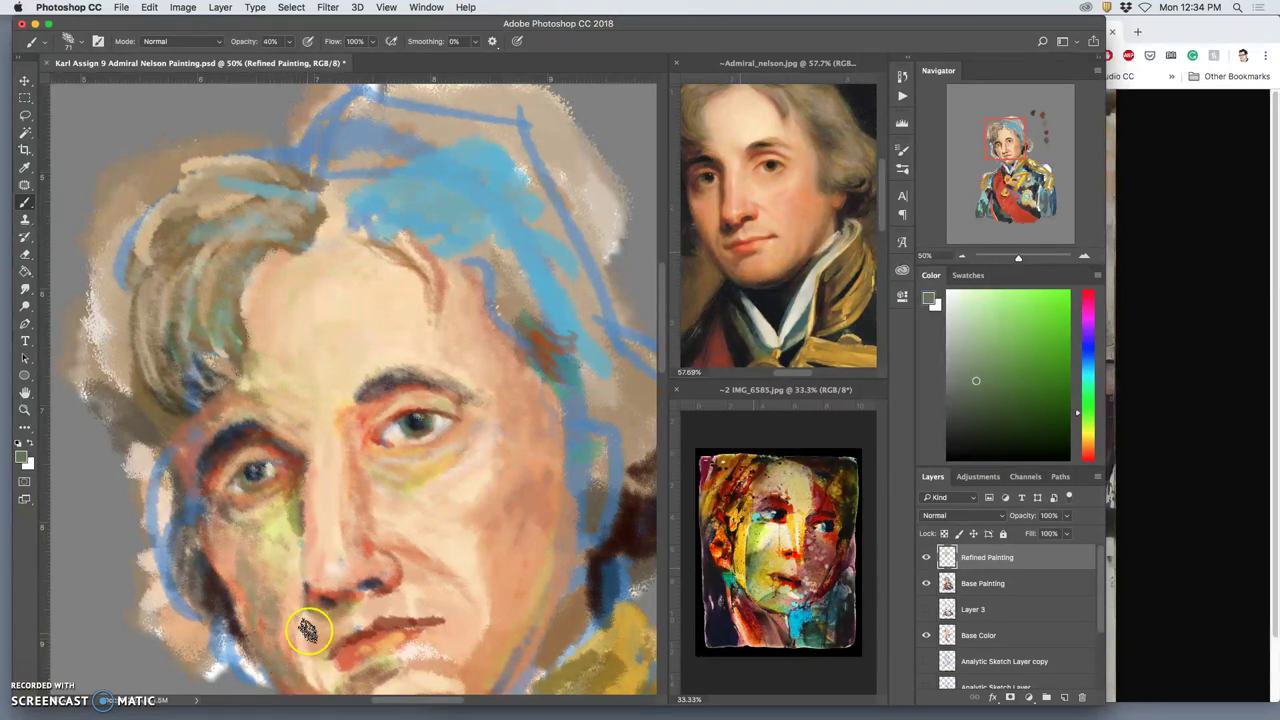
# Zoom out to about 35% and reposition the canvas to review the whole head and collar.
pyautogui.click(1020, 258)
pyautogui.moveTo(1022, 260); pyautogui.dragTo(1017, 260)
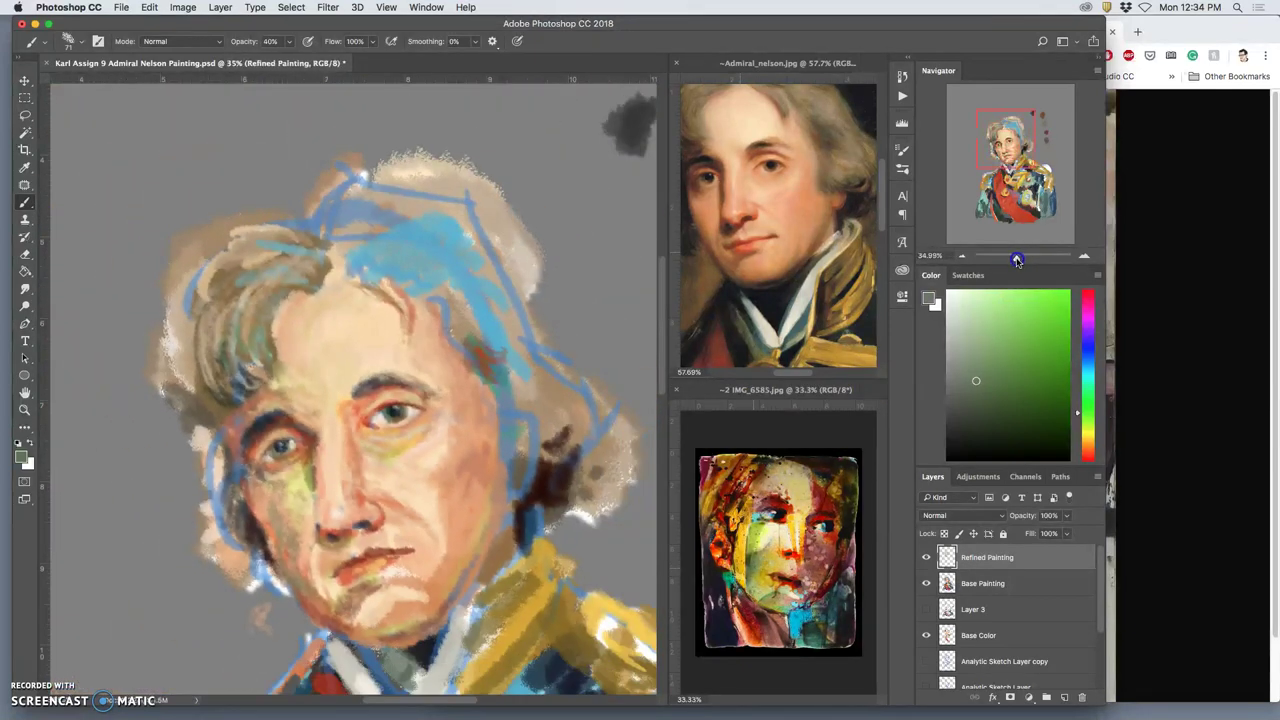
pyautogui.moveTo(523, 477); pyautogui.dragTo(373, 413)
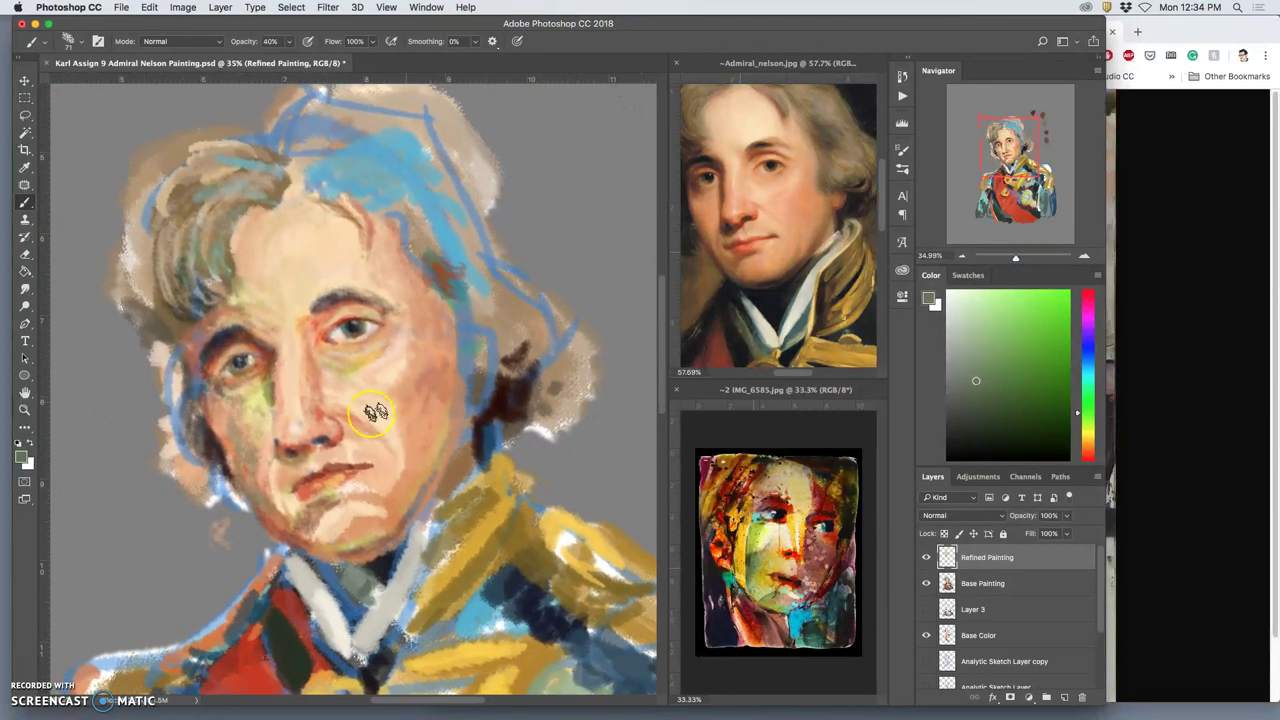
# Paint a dark brown sampled from the face's shadowed edge along the temple hair and into the curl beside the neck.
pyautogui.keyDown('alt'); pyautogui.click(216, 418); pyautogui.keyUp('alt')
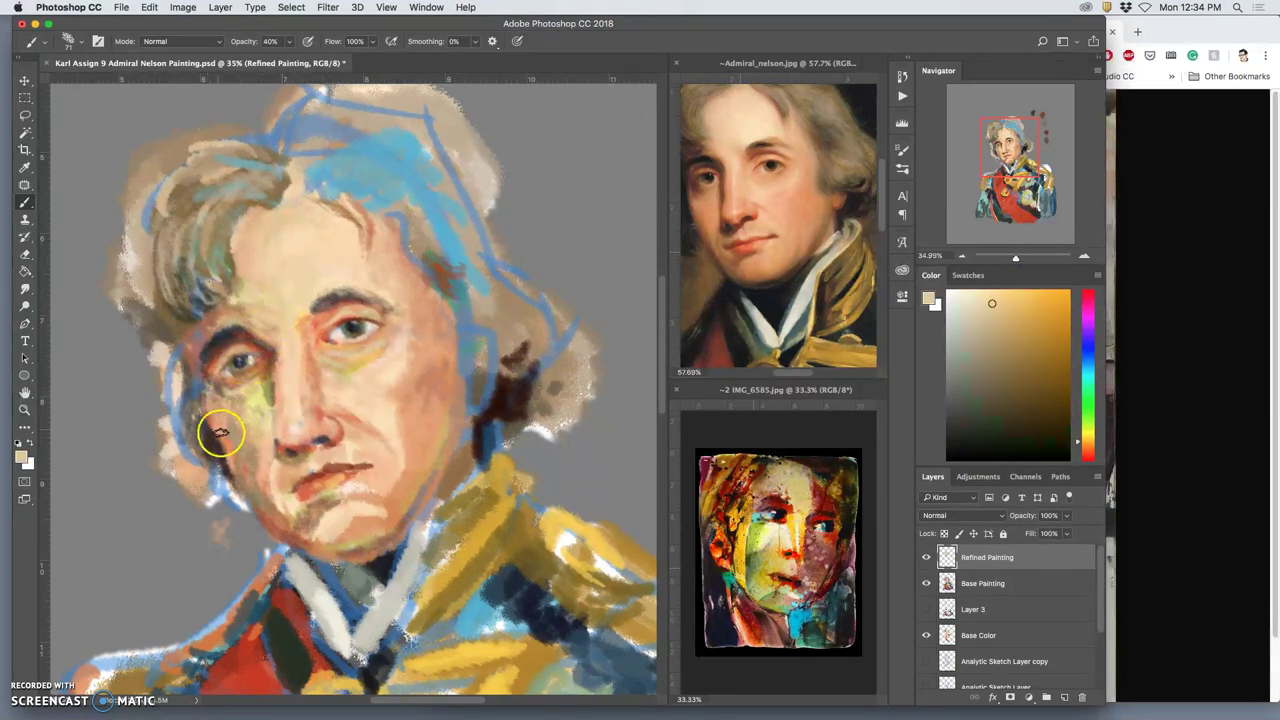
pyautogui.keyDown('alt'); pyautogui.click(209, 449); pyautogui.keyUp('alt')
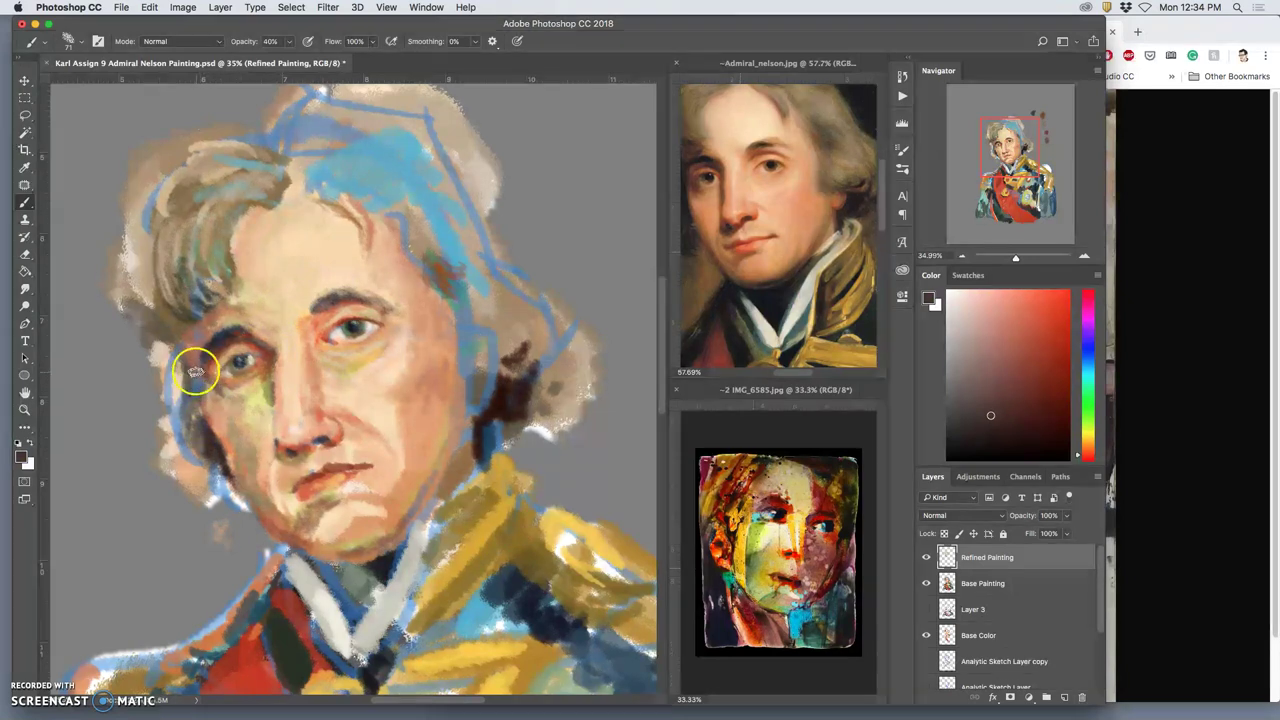
pyautogui.moveTo(198, 414); pyautogui.dragTo(188, 376)
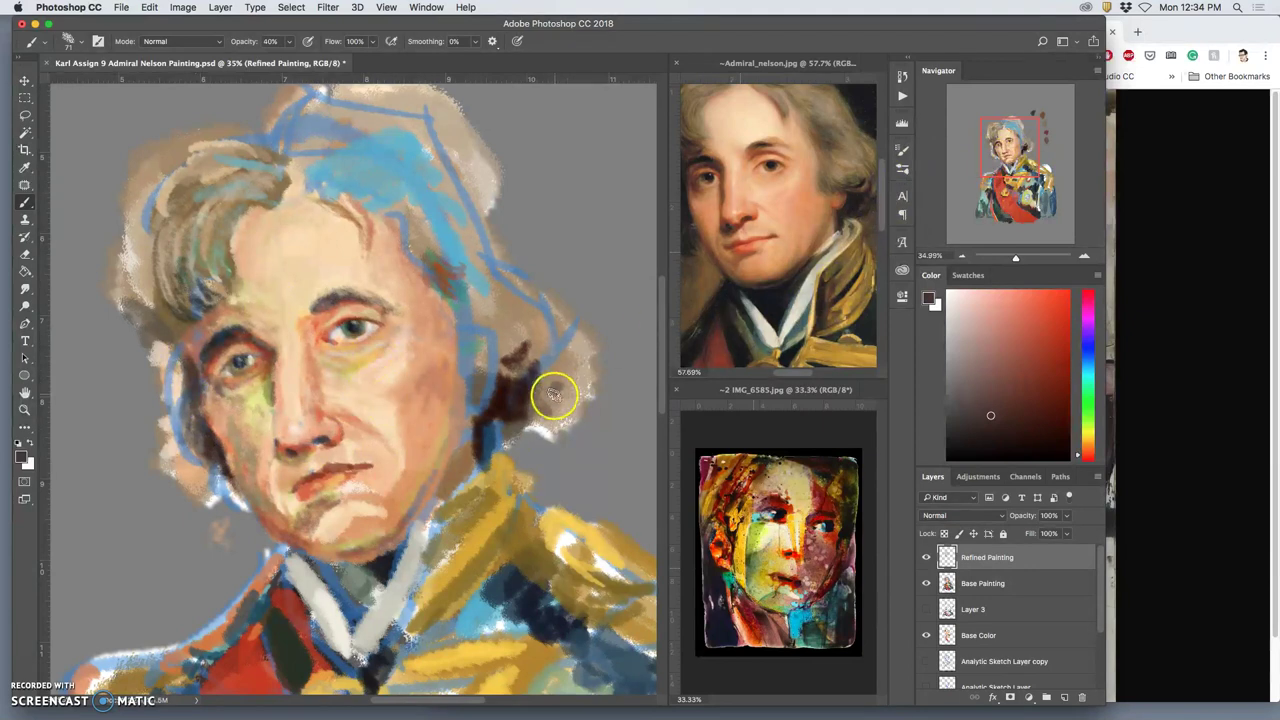
pyautogui.moveTo(556, 390); pyautogui.dragTo(530, 413)
# Deepen the shadow beside the nostril, the mouth corner and the line between the lips with the dark brown.
pyautogui.click(282, 459)
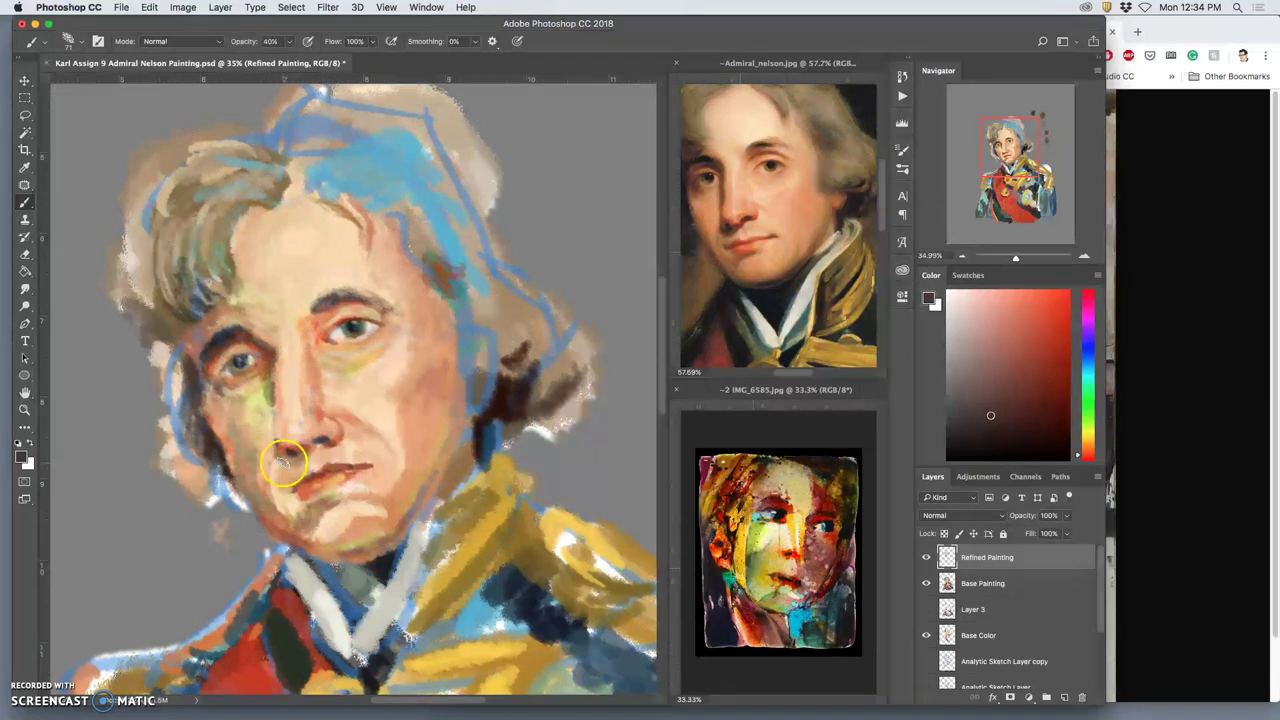
pyautogui.moveTo(290, 467); pyautogui.dragTo(285, 458)
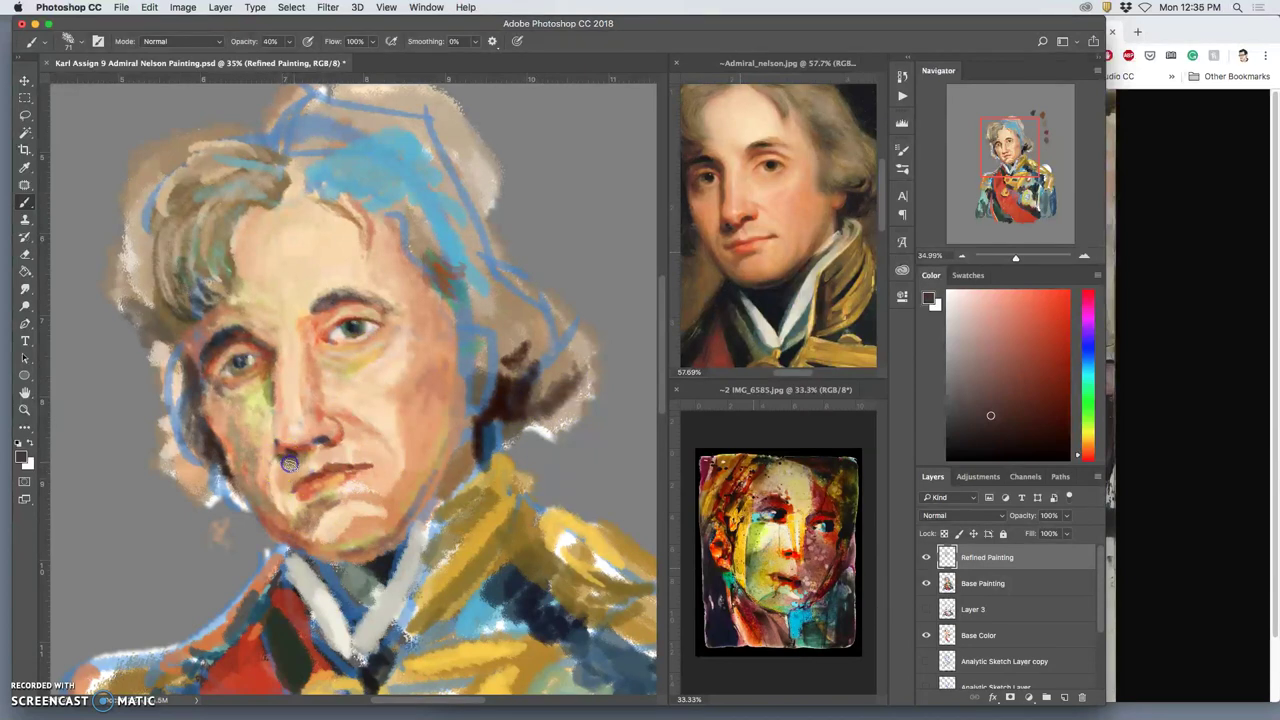
pyautogui.moveTo(289, 463)
pyautogui.mouseDown()
pyautogui.moveTo(324, 492)
pyautogui.moveTo(288, 491)
pyautogui.mouseUp()
pyautogui.moveTo(335, 469); pyautogui.dragTo(376, 461)
# Darken both eyes with the dark brown and strengthen the shadowed upper eyelid with a deeper brown sampled from the curl.
pyautogui.moveTo(240, 384)
pyautogui.mouseDown()
pyautogui.moveTo(251, 357)
pyautogui.moveTo(237, 362)
pyautogui.mouseUp()
pyautogui.moveTo(353, 333); pyautogui.dragTo(338, 348)
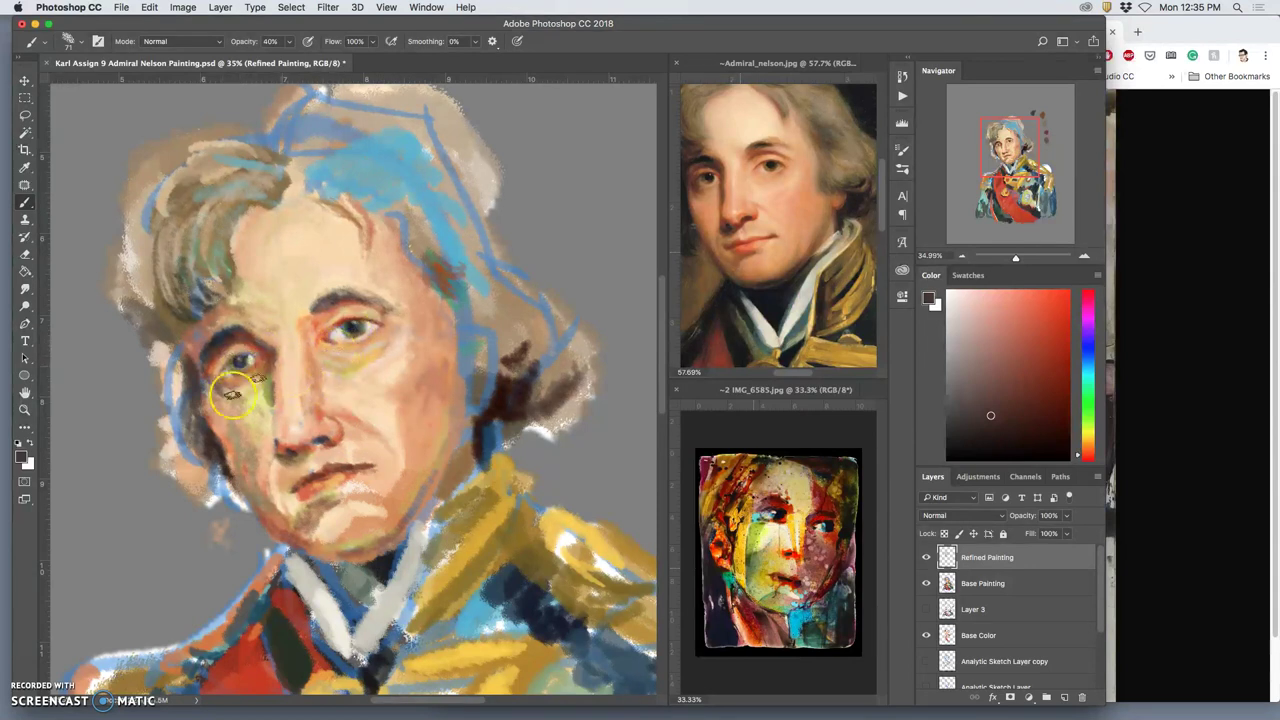
pyautogui.moveTo(235, 385)
pyautogui.mouseDown()
pyautogui.moveTo(229, 337)
pyautogui.moveTo(244, 345)
pyautogui.mouseUp()
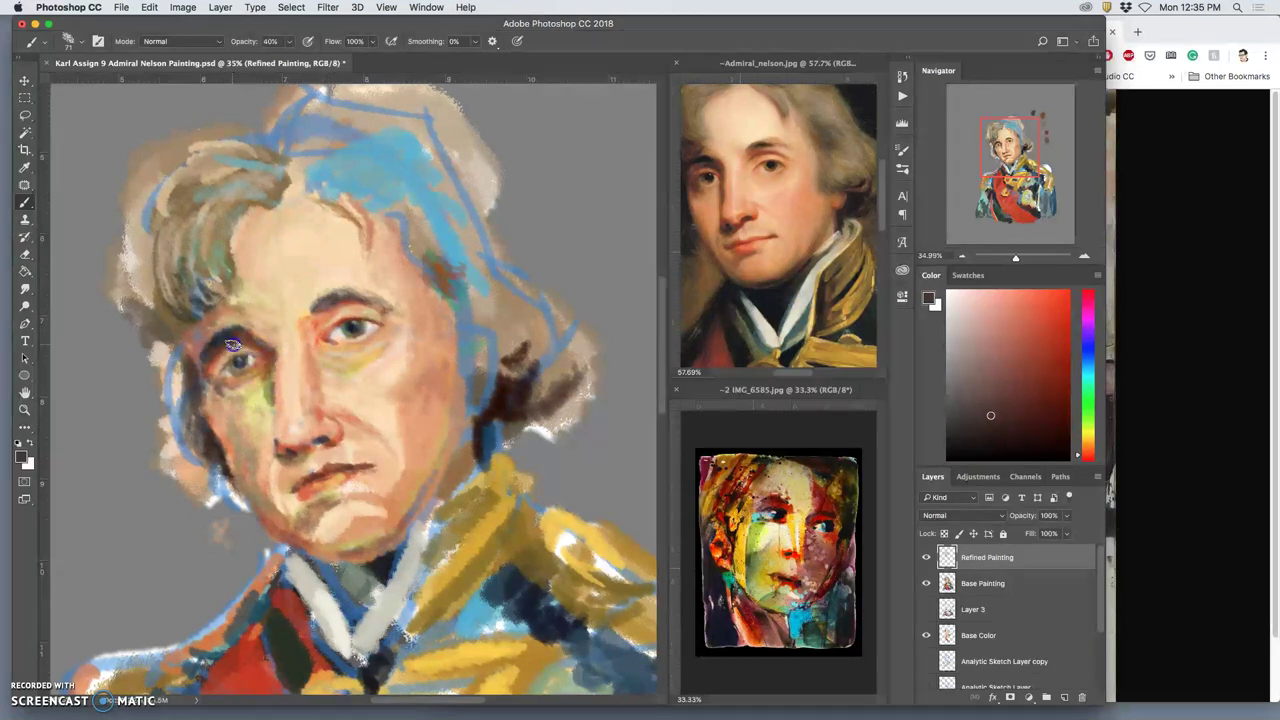
pyautogui.keyDown('alt'); pyautogui.click(520, 374); pyautogui.keyUp('alt')
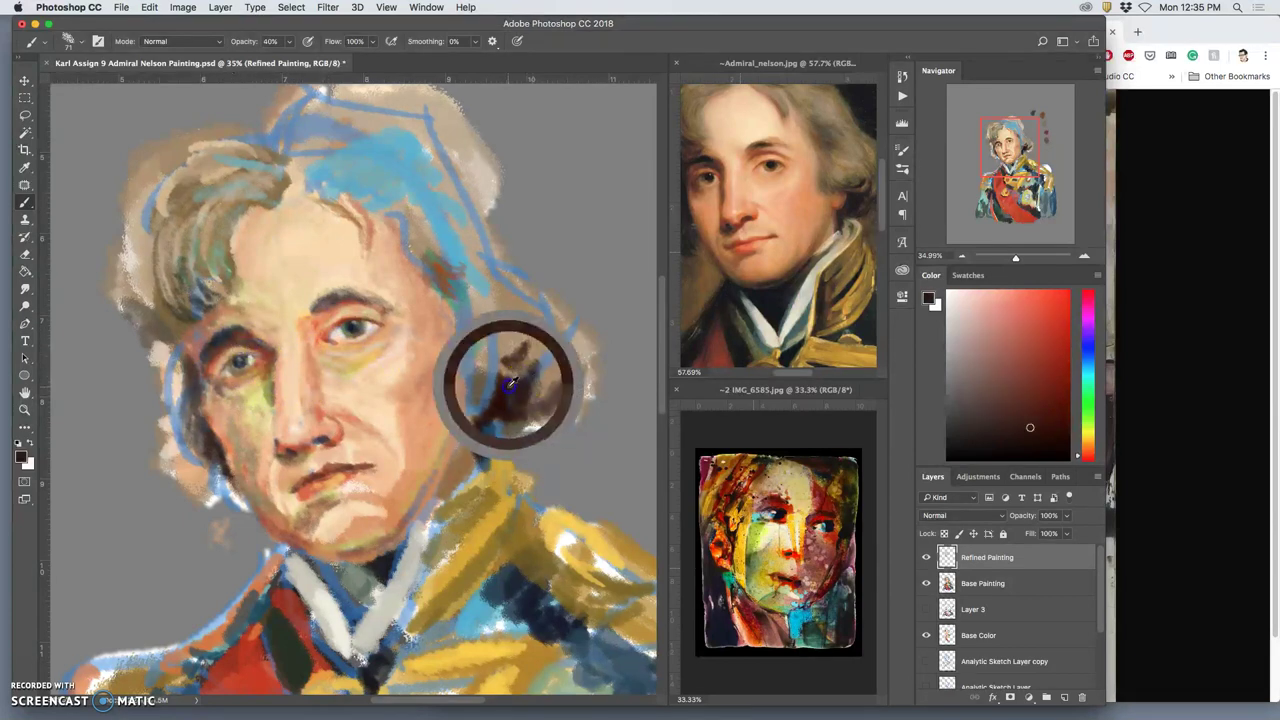
pyautogui.click(232, 348)
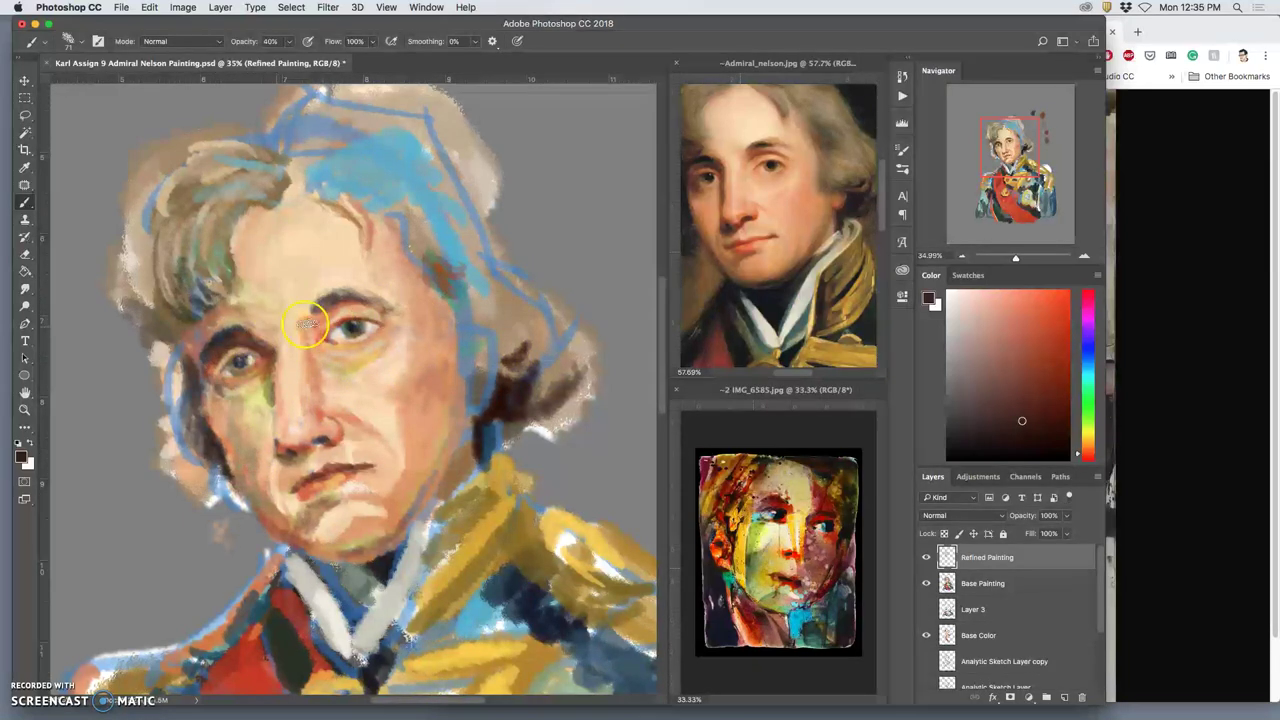
# Dab a sampled beige and a sampled coral onto the upper lid and outer corner of the shadowed eye.
pyautogui.keyDown('alt'); pyautogui.click(346, 313); pyautogui.keyUp('alt')
pyautogui.click(234, 351)
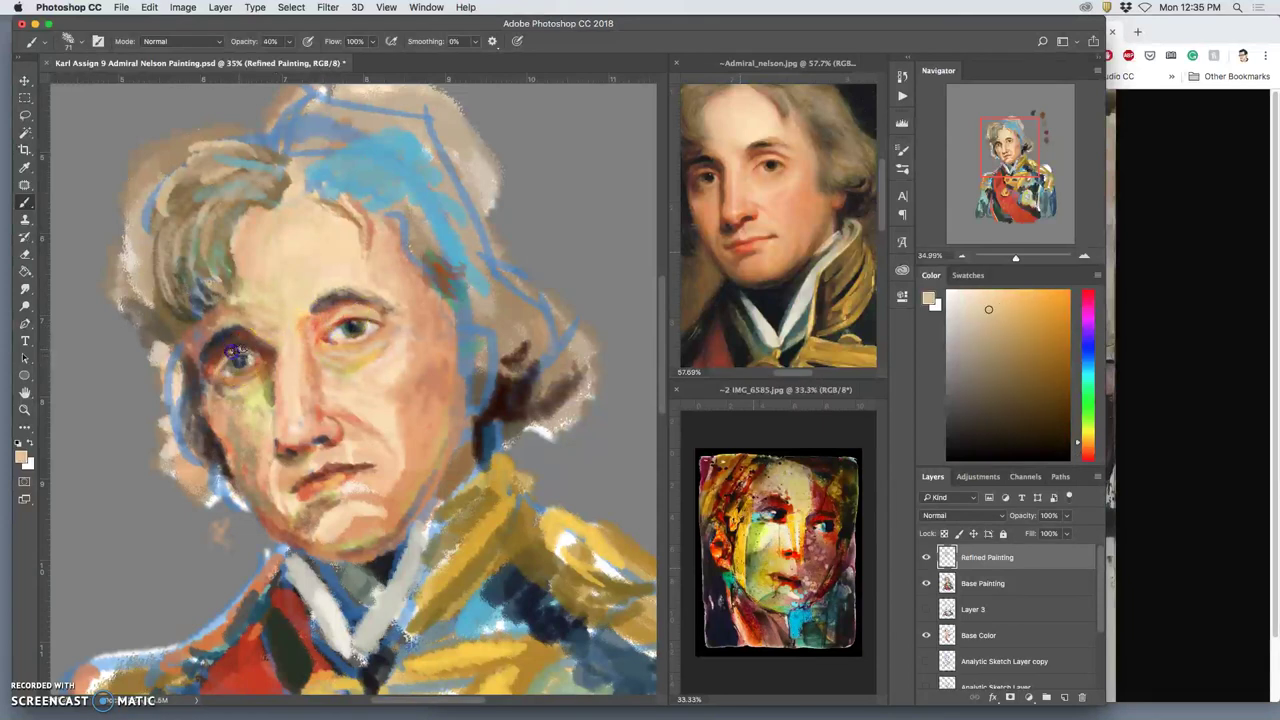
pyautogui.keyDown('alt'); pyautogui.click(324, 311); pyautogui.keyUp('alt')
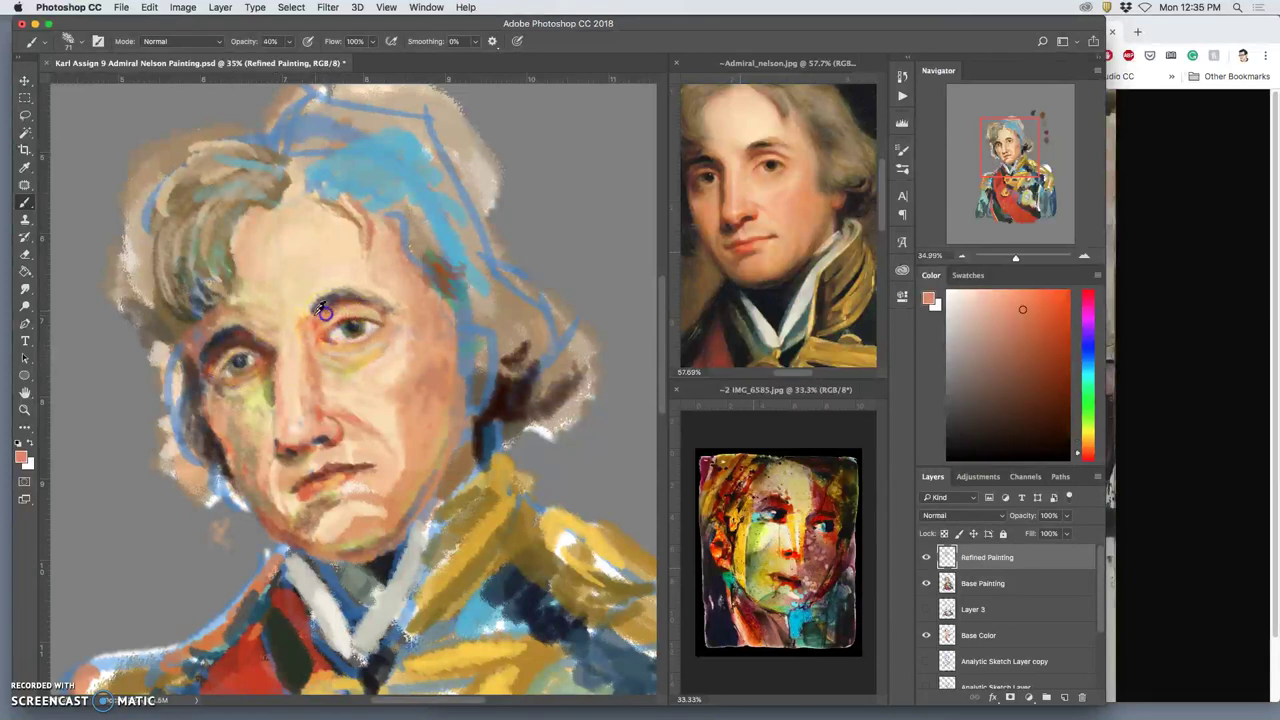
pyautogui.click(233, 362)
pyautogui.moveTo(233, 362); pyautogui.dragTo(220, 345)
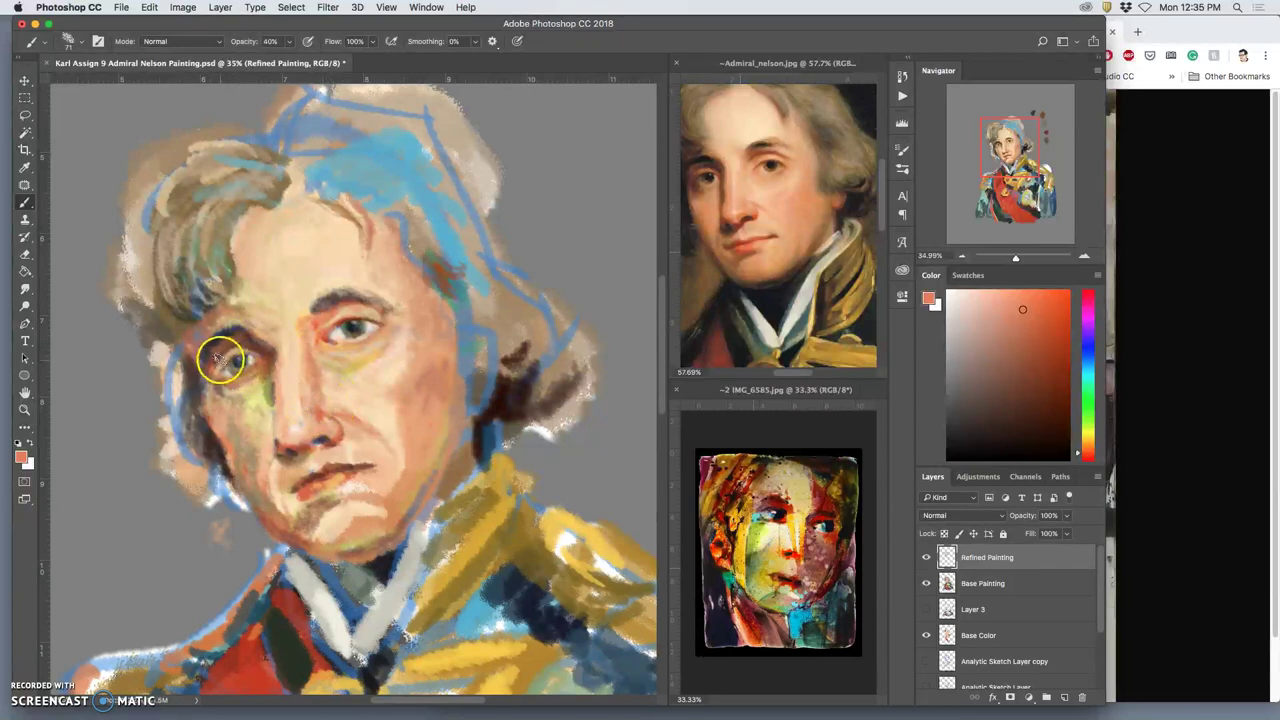
pyautogui.moveTo(223, 357); pyautogui.dragTo(205, 365)
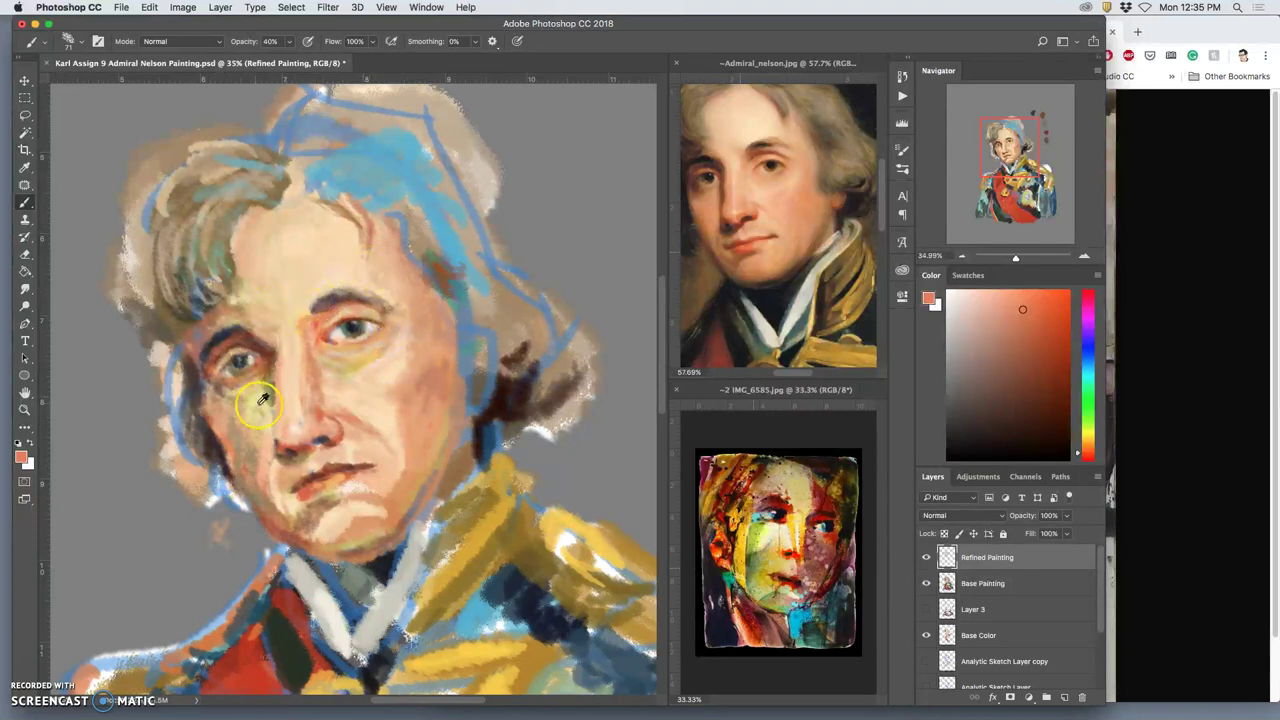
# Sample a near-black from the face's shadowed edge and darken the hair above the shadowed brow, the front locks and the other eyebrow's end.
pyautogui.keyDown('alt'); pyautogui.click(208, 408); pyautogui.keyUp('alt')
pyautogui.click(187, 331)
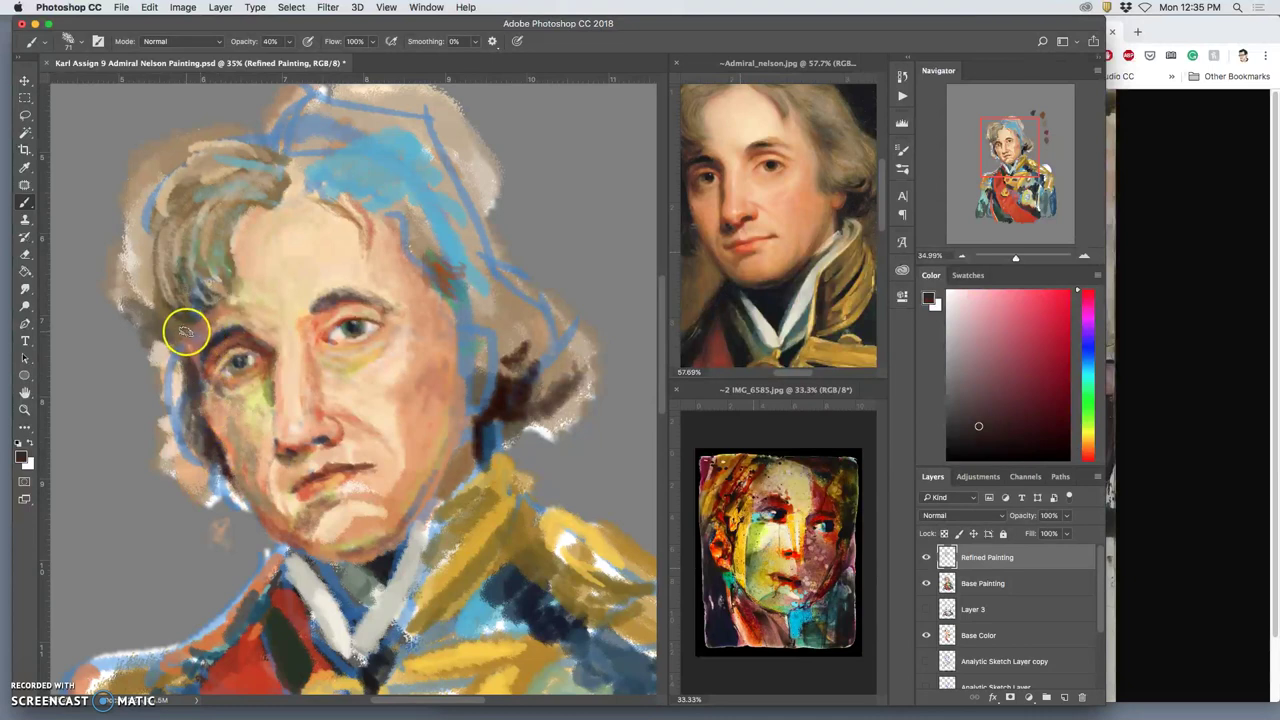
pyautogui.moveTo(193, 335); pyautogui.dragTo(186, 326)
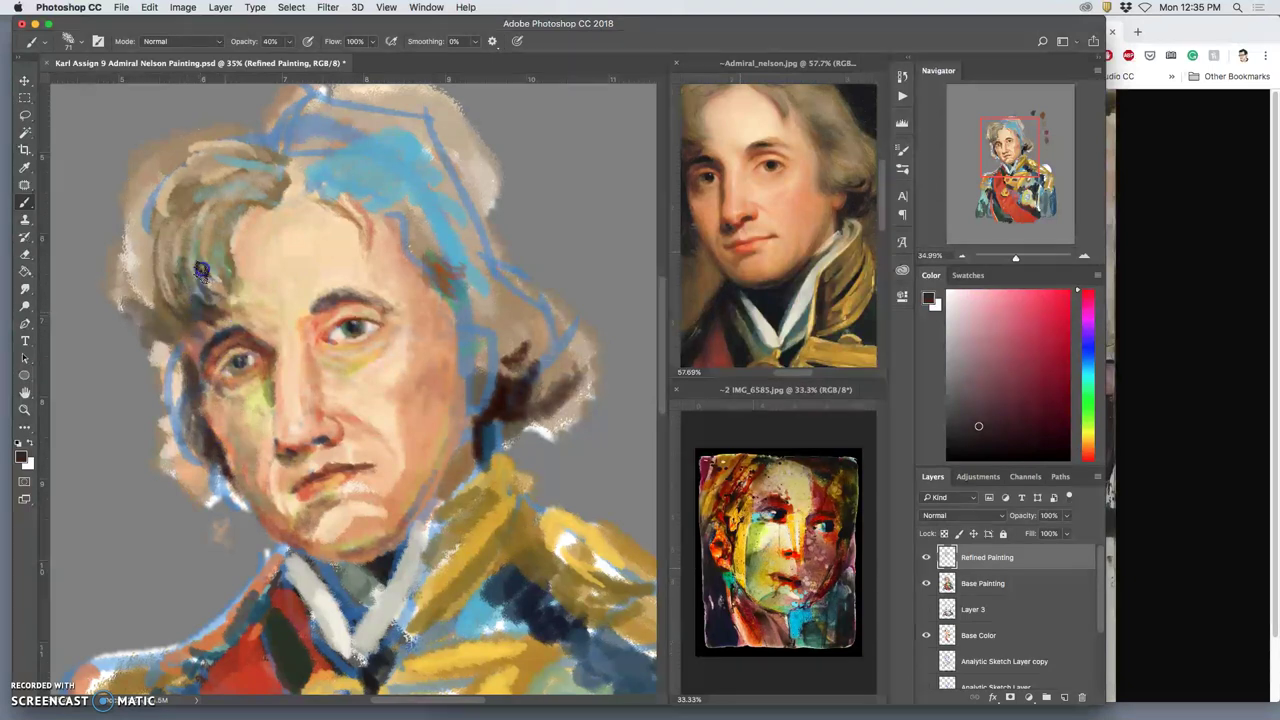
pyautogui.moveTo(210, 208)
pyautogui.mouseDown()
pyautogui.moveTo(244, 245)
pyautogui.moveTo(238, 264)
pyautogui.moveTo(217, 246)
pyautogui.moveTo(211, 196)
pyautogui.moveTo(210, 285)
pyautogui.mouseUp()
pyautogui.moveTo(384, 294); pyautogui.dragTo(392, 305)
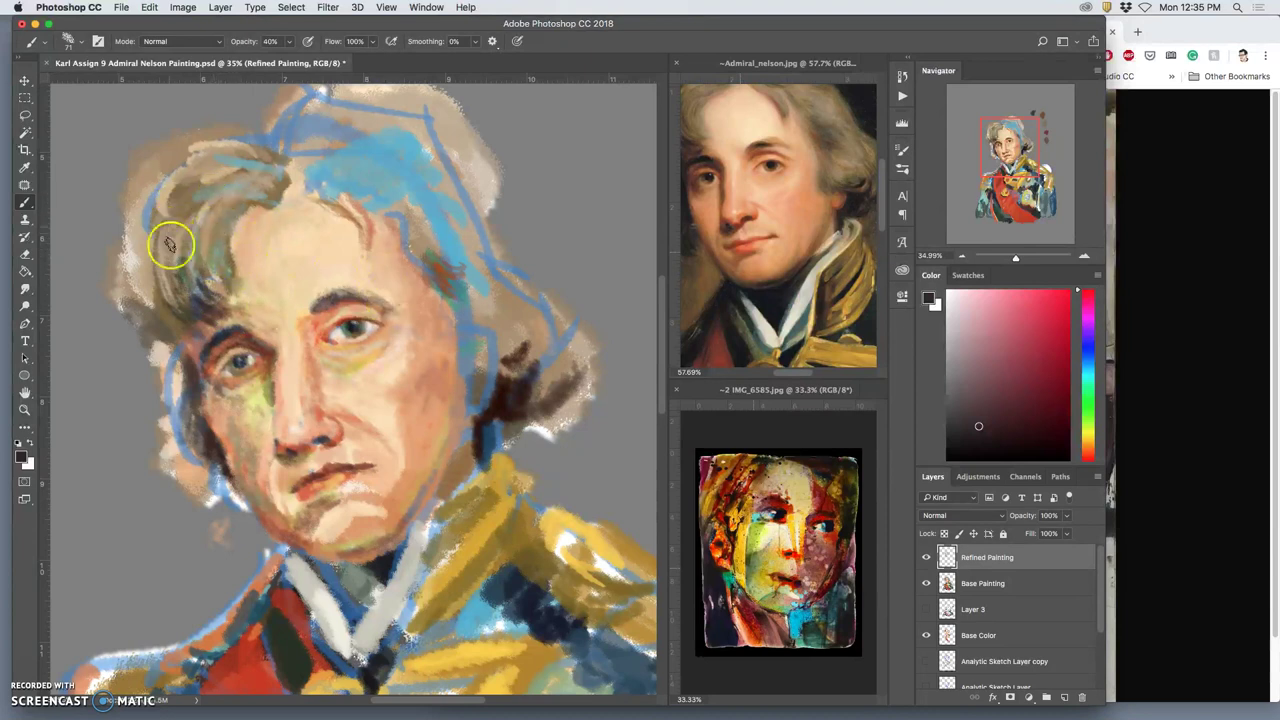
# Extend the near-black through the lower forelock and down the hair along the shadowed side of the face.
pyautogui.moveTo(204, 298); pyautogui.dragTo(180, 271)
pyautogui.moveTo(203, 328); pyautogui.dragTo(192, 320)
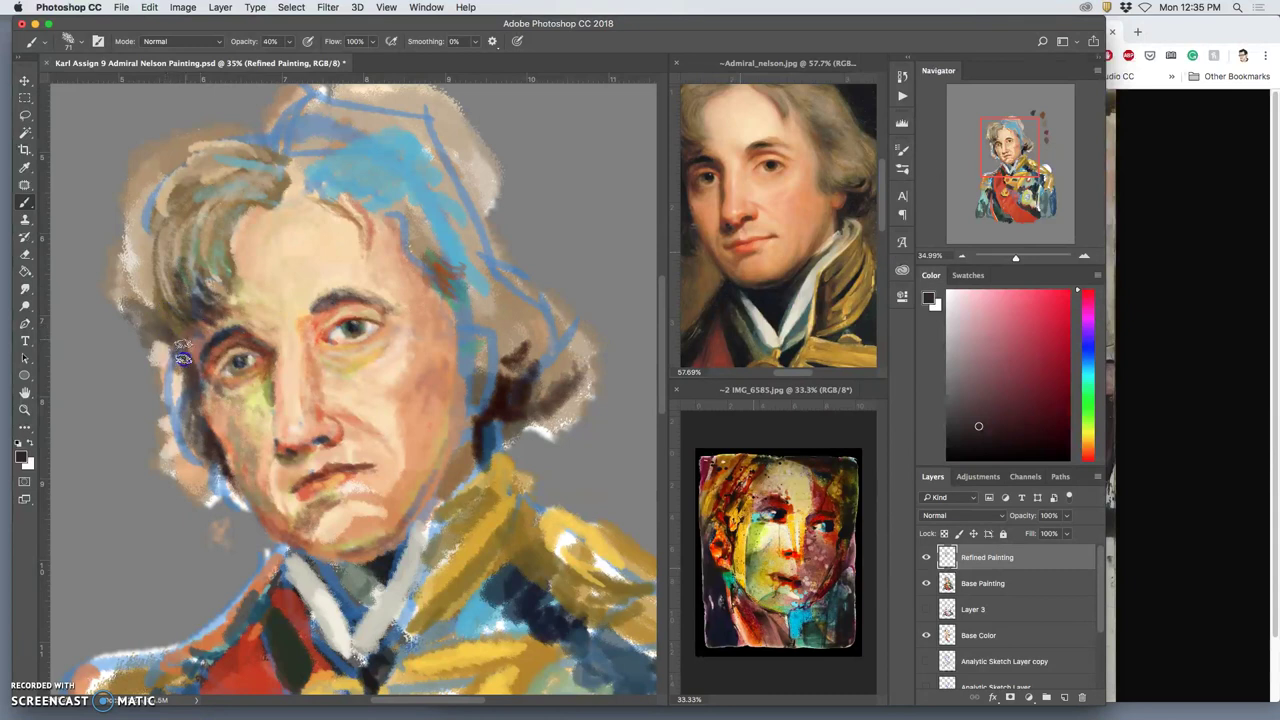
pyautogui.moveTo(177, 329); pyautogui.dragTo(178, 403)
pyautogui.moveTo(170, 340)
pyautogui.mouseDown()
pyautogui.moveTo(186, 447)
pyautogui.moveTo(170, 412)
pyautogui.moveTo(195, 444)
pyautogui.moveTo(182, 474)
pyautogui.moveTo(184, 455)
pyautogui.moveTo(212, 475)
pyautogui.mouseUp()
pyautogui.click(398, 400)
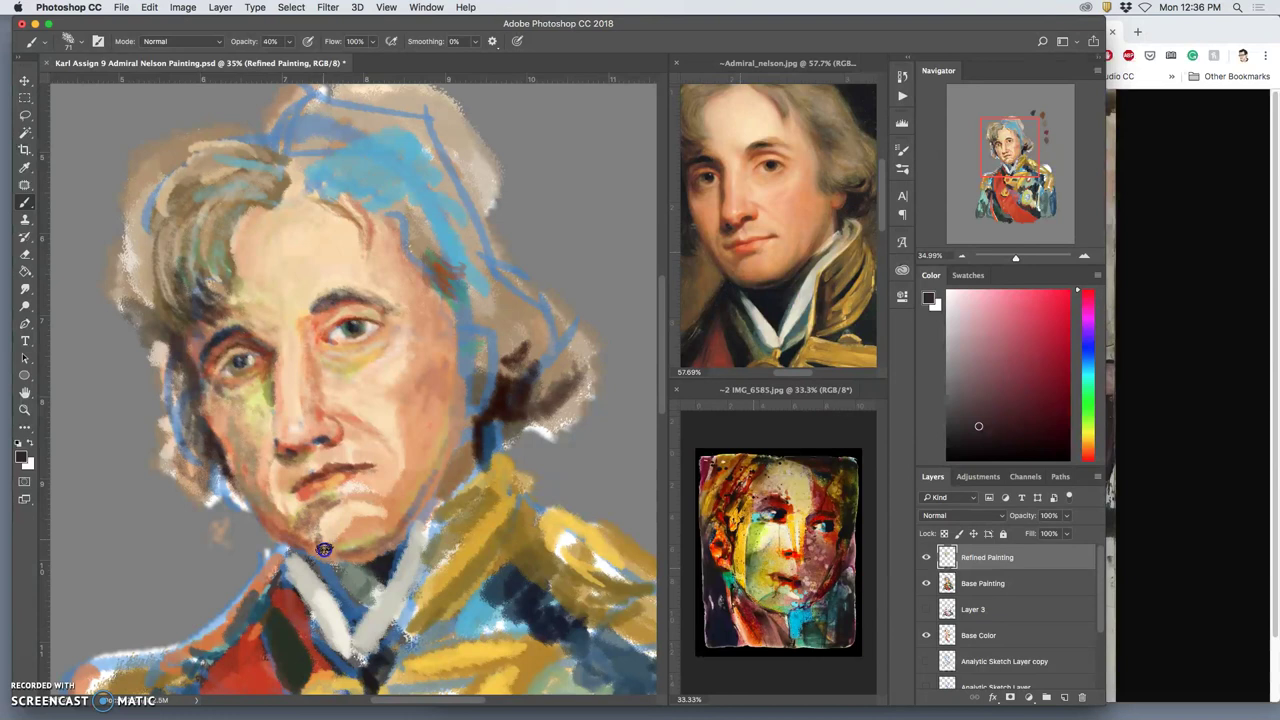
# Sample a coral red from beside the nose and warm the chin area below the mouth.
pyautogui.keyDown('alt'); pyautogui.click(320, 418); pyautogui.keyUp('alt')
pyautogui.click(318, 513)
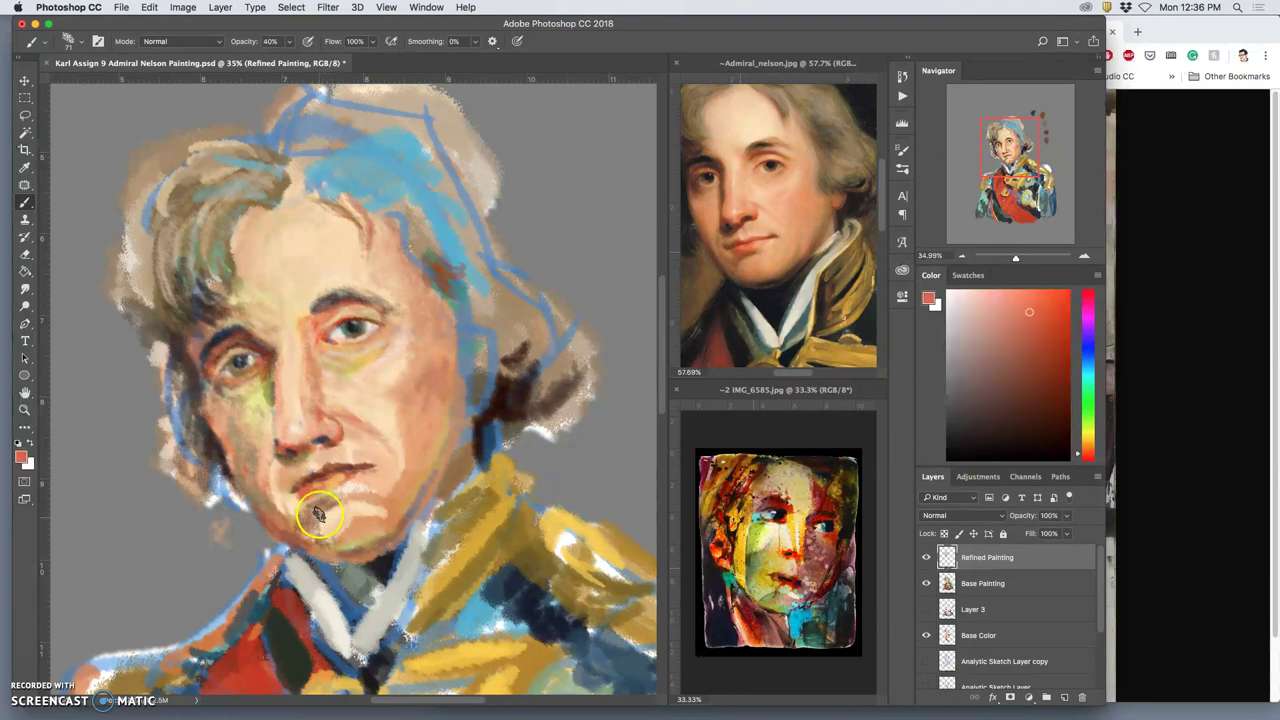
pyautogui.moveTo(318, 513); pyautogui.dragTo(319, 537)
# Lighten the lit cheek, chin and skin around the lit eye with a pale peach sampled from the cheek.
pyautogui.keyDown('alt'); pyautogui.click(390, 418); pyautogui.keyUp('alt')
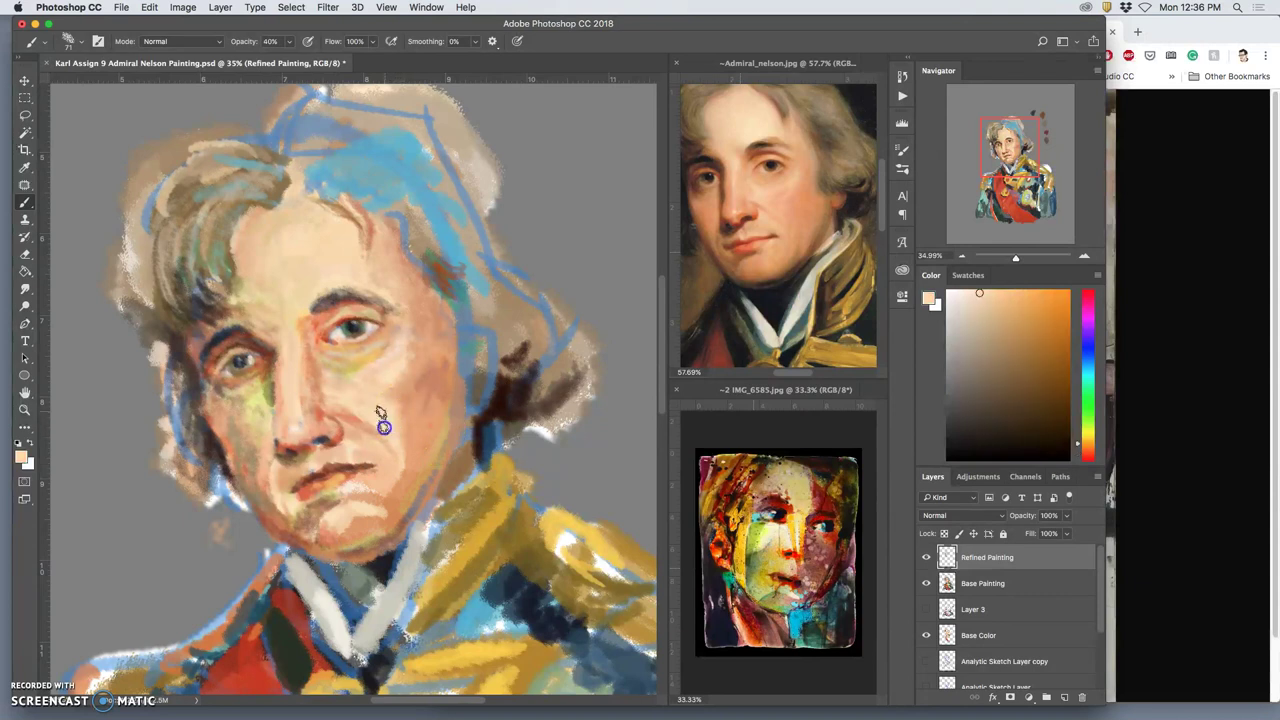
pyautogui.moveTo(388, 520)
pyautogui.mouseDown()
pyautogui.moveTo(386, 469)
pyautogui.moveTo(376, 494)
pyautogui.moveTo(348, 458)
pyautogui.mouseUp()
pyautogui.moveTo(370, 454); pyautogui.dragTo(354, 457)
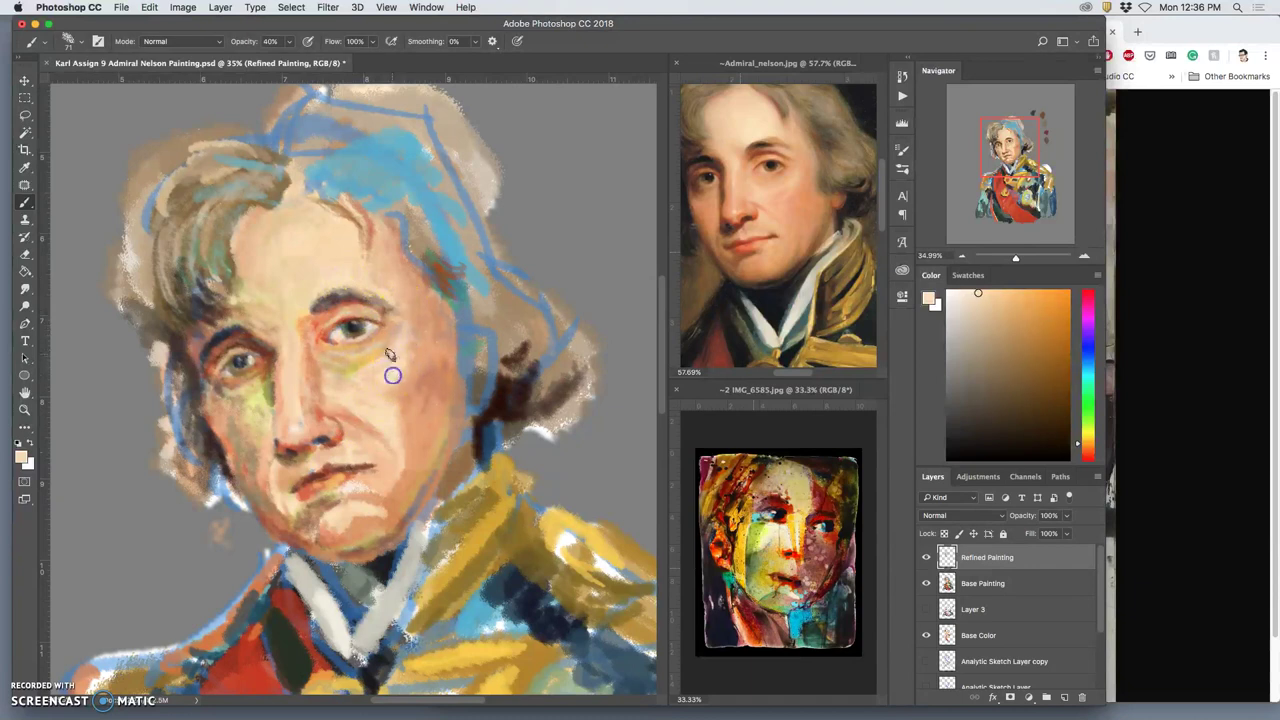
pyautogui.moveTo(405, 323)
pyautogui.mouseDown()
pyautogui.moveTo(401, 376)
pyautogui.moveTo(407, 299)
pyautogui.moveTo(389, 254)
pyautogui.moveTo(416, 296)
pyautogui.moveTo(245, 330)
pyautogui.mouseUp()
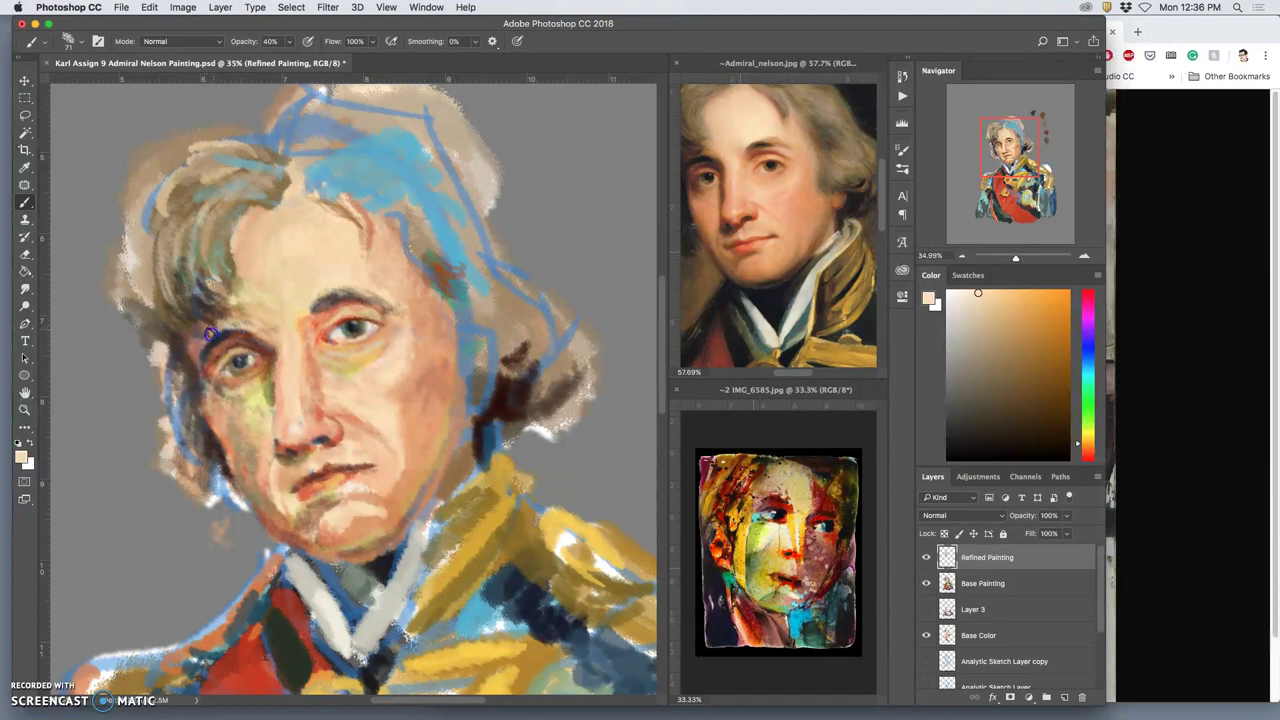
# Brush the pale peach around the shadowed eye and across the cheek beneath it.
pyautogui.moveTo(205, 350)
pyautogui.mouseDown()
pyautogui.moveTo(210, 407)
pyautogui.moveTo(230, 379)
pyautogui.moveTo(256, 374)
pyautogui.moveTo(263, 390)
pyautogui.moveTo(250, 354)
pyautogui.moveTo(267, 375)
pyautogui.moveTo(268, 363)
pyautogui.moveTo(211, 416)
pyautogui.moveTo(199, 457)
pyautogui.moveTo(250, 392)
pyautogui.mouseUp()
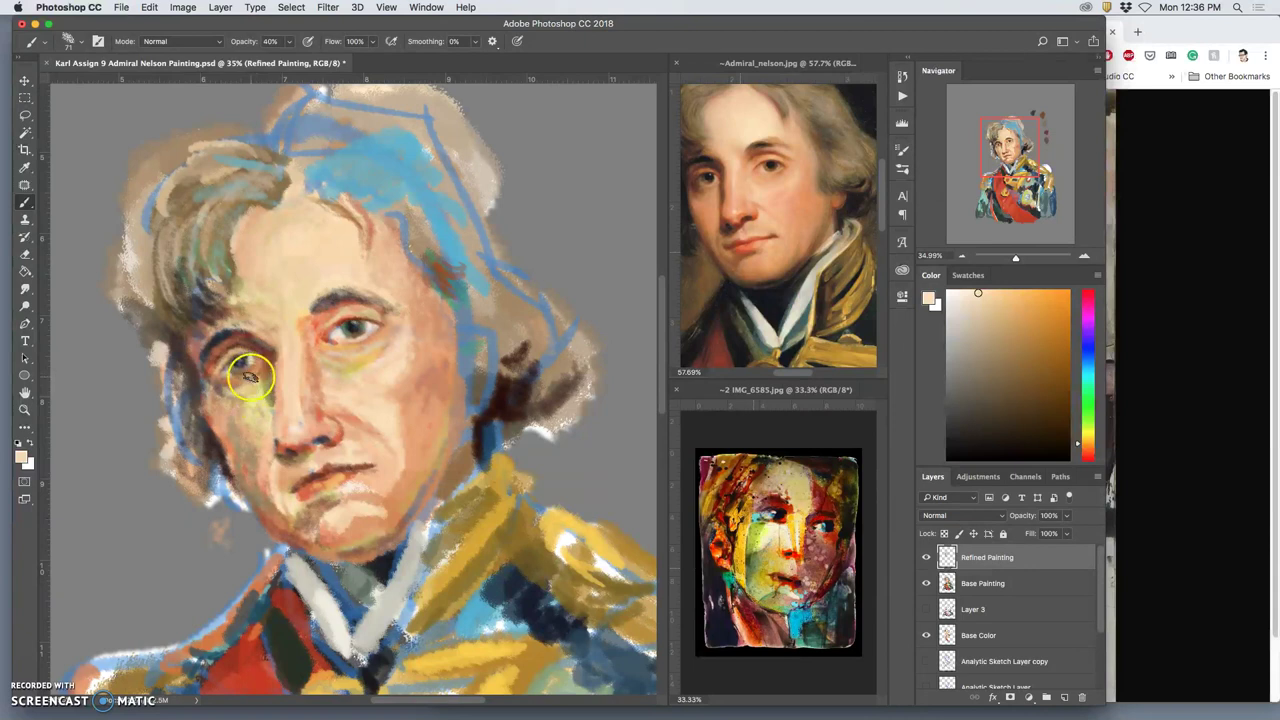
pyautogui.moveTo(212, 425); pyautogui.dragTo(270, 365)
pyautogui.moveTo(207, 463)
pyautogui.mouseDown()
pyautogui.moveTo(226, 414)
pyautogui.moveTo(279, 438)
pyautogui.moveTo(320, 363)
pyautogui.moveTo(292, 394)
pyautogui.mouseUp()
# Brush a sampled pale yellow and olive over the shadowed cheek beside the nose and onto the chin.
pyautogui.keyDown('alt'); pyautogui.click(268, 403); pyautogui.keyUp('alt')
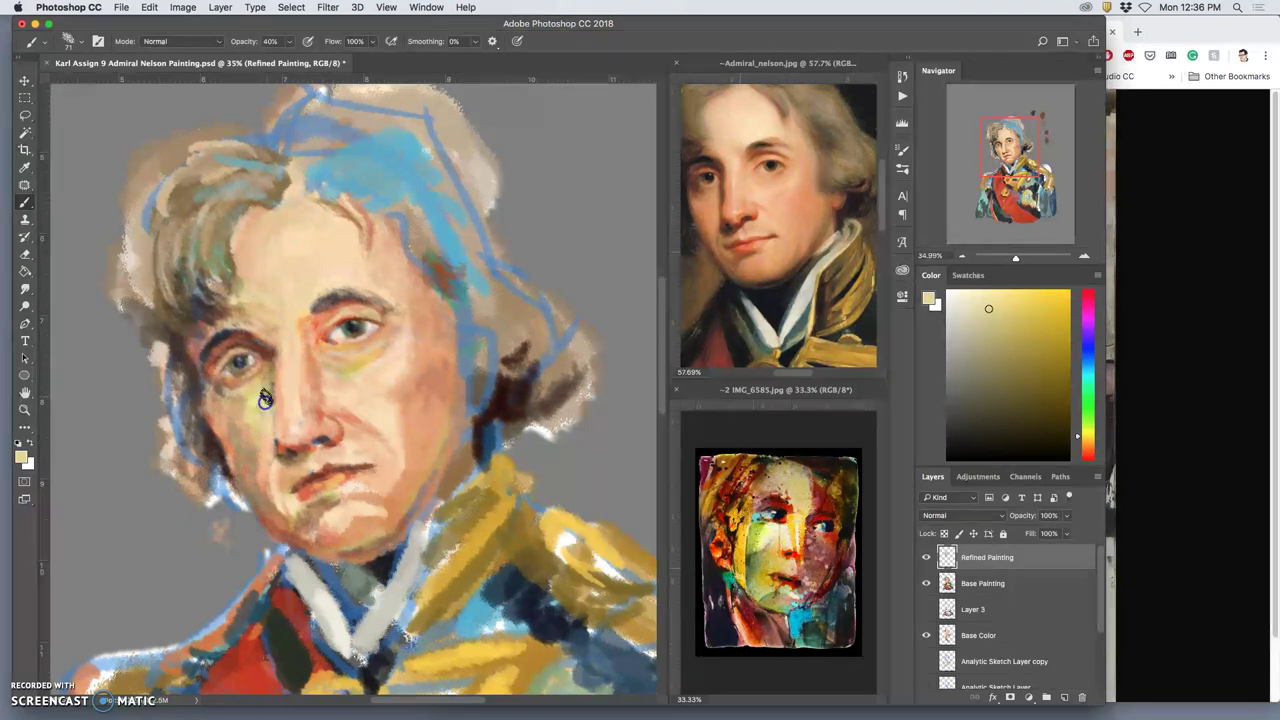
pyautogui.moveTo(258, 412); pyautogui.dragTo(280, 455)
pyautogui.keyDown('alt'); pyautogui.click(270, 398); pyautogui.keyUp('alt')
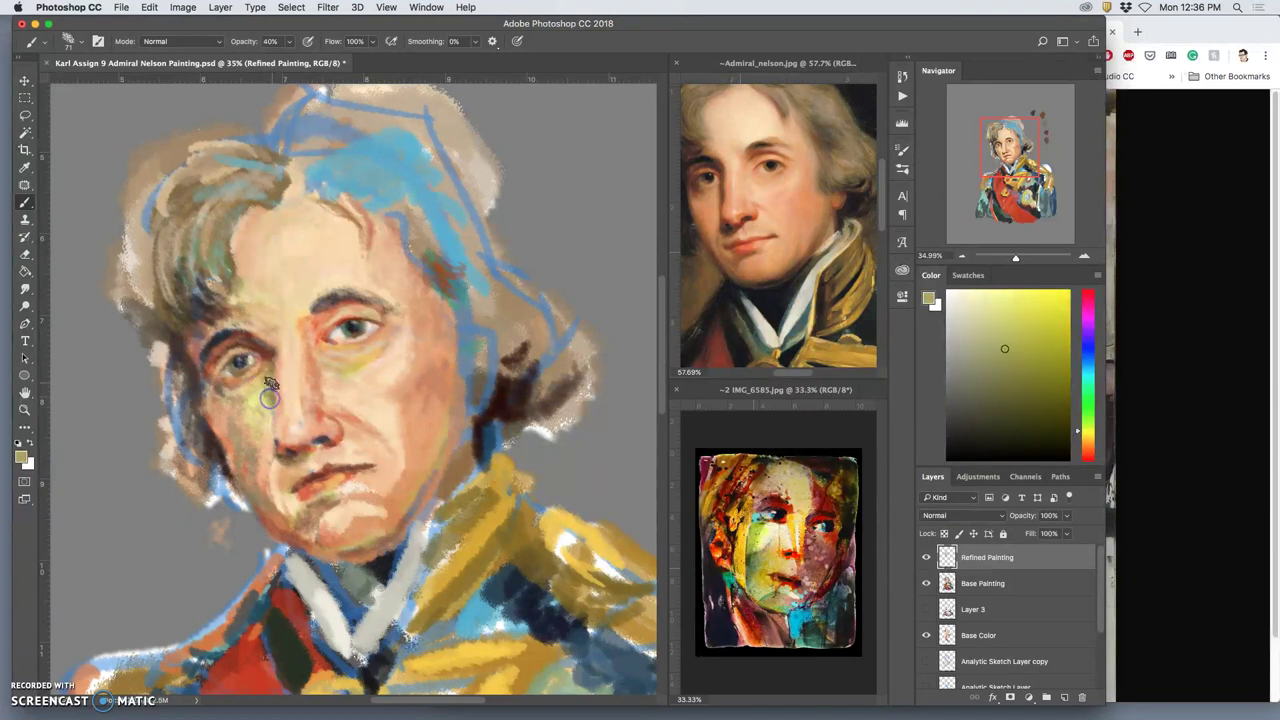
pyautogui.moveTo(355, 535)
pyautogui.mouseDown()
pyautogui.moveTo(330, 554)
pyautogui.moveTo(320, 490)
pyautogui.mouseUp()
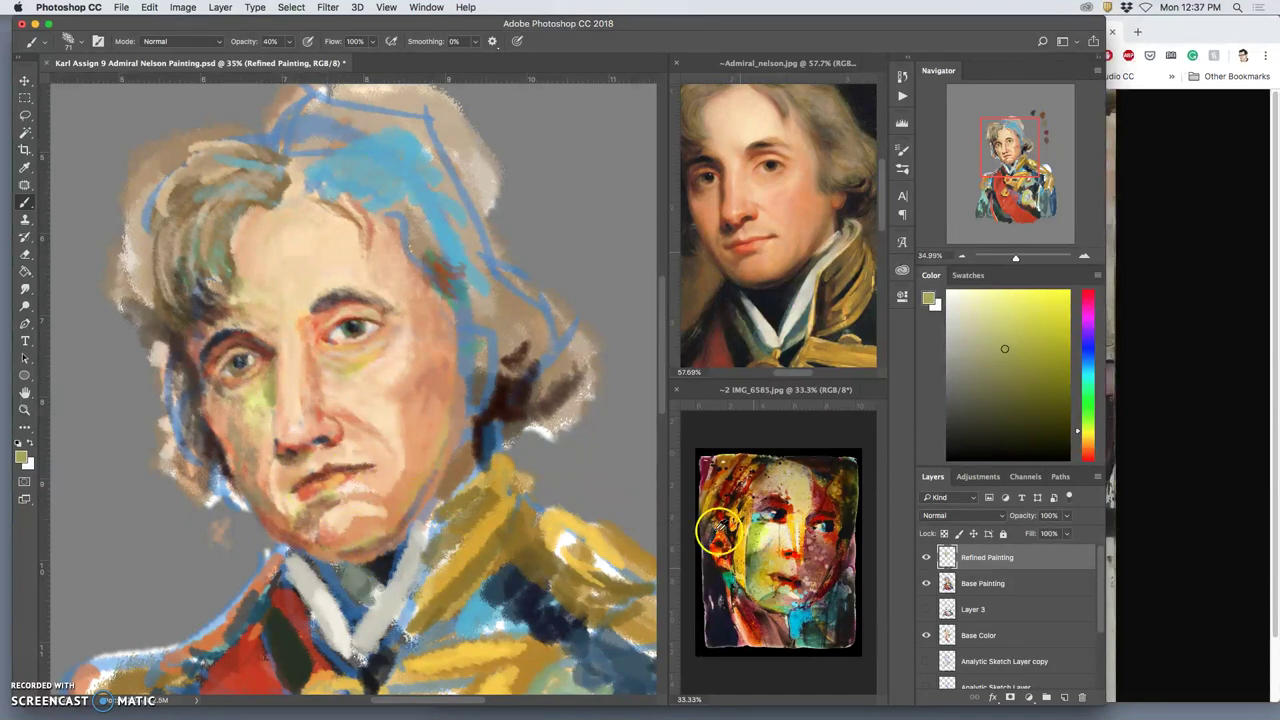
# Shade the shadowed cheek, chin and the lit side's jaw edge near the ear with a muted green from the IMG_6585 reference.
pyautogui.keyDown('alt'); pyautogui.click(760, 562); pyautogui.keyUp('alt')
pyautogui.moveTo(254, 404)
pyautogui.mouseDown()
pyautogui.moveTo(274, 375)
pyautogui.moveTo(280, 504)
pyautogui.moveTo(299, 485)
pyautogui.moveTo(285, 459)
pyautogui.moveTo(354, 550)
pyautogui.mouseUp()
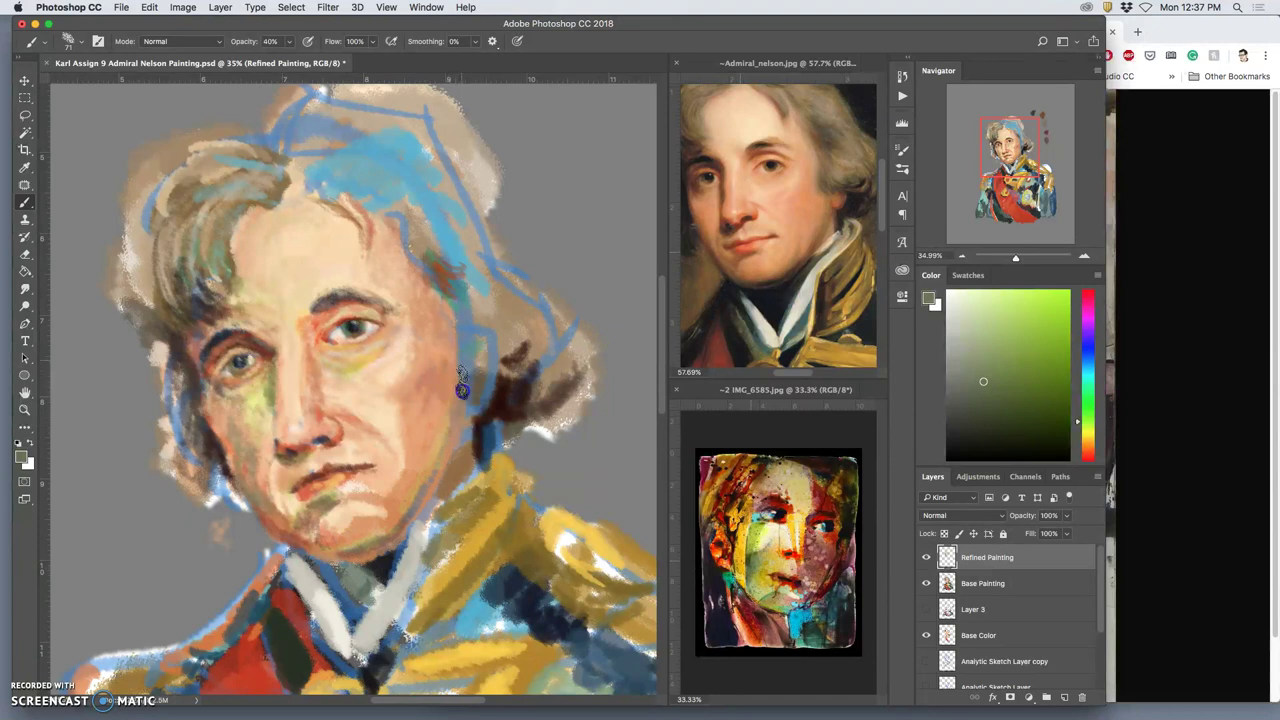
pyautogui.moveTo(447, 435)
pyautogui.mouseDown()
pyautogui.moveTo(449, 341)
pyautogui.moveTo(439, 388)
pyautogui.moveTo(440, 339)
pyautogui.moveTo(444, 359)
pyautogui.moveTo(415, 326)
pyautogui.moveTo(423, 283)
pyautogui.moveTo(442, 319)
pyautogui.moveTo(442, 280)
pyautogui.moveTo(447, 327)
pyautogui.moveTo(433, 296)
pyautogui.moveTo(456, 336)
pyautogui.moveTo(442, 337)
pyautogui.moveTo(445, 308)
pyautogui.moveTo(466, 326)
pyautogui.moveTo(461, 348)
pyautogui.moveTo(438, 331)
pyautogui.moveTo(444, 357)
pyautogui.moveTo(470, 354)
pyautogui.moveTo(483, 323)
pyautogui.mouseUp()
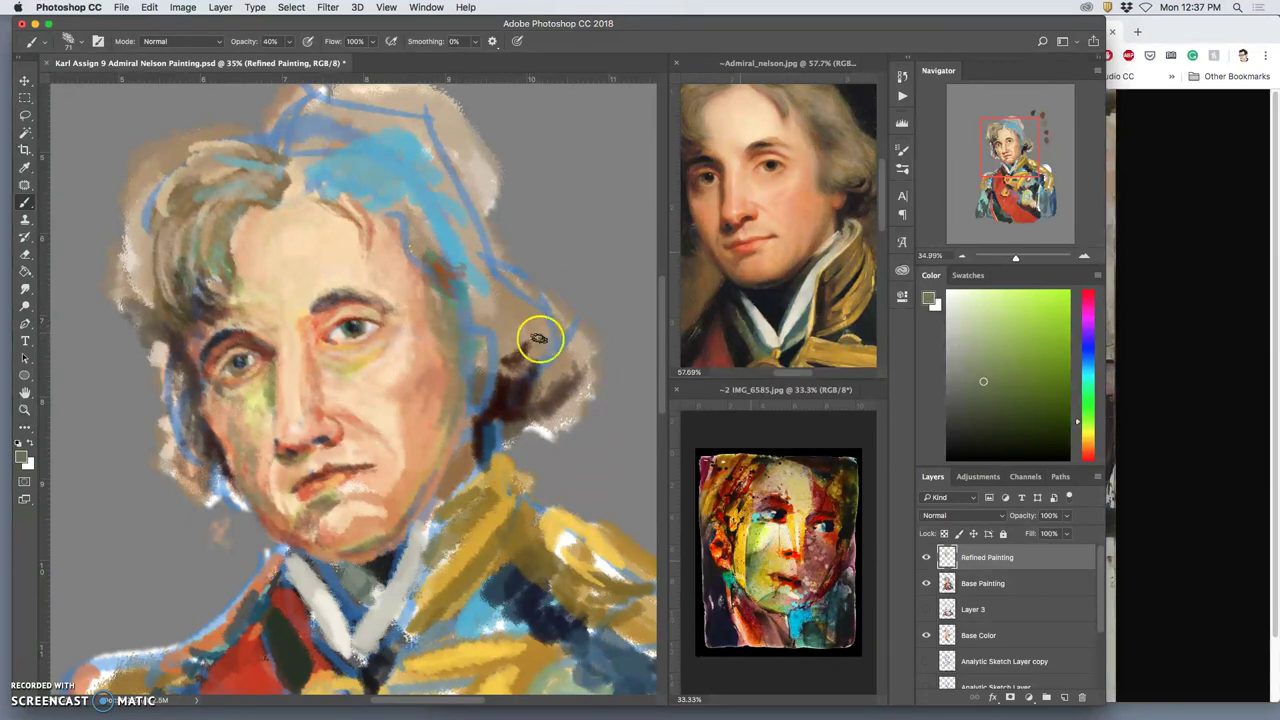
# Sample a grayish beige and paint it over the blue sketch lines in the hair beside the lit temple and ear.
pyautogui.keyDown('alt'); pyautogui.click(465, 313); pyautogui.keyUp('alt')
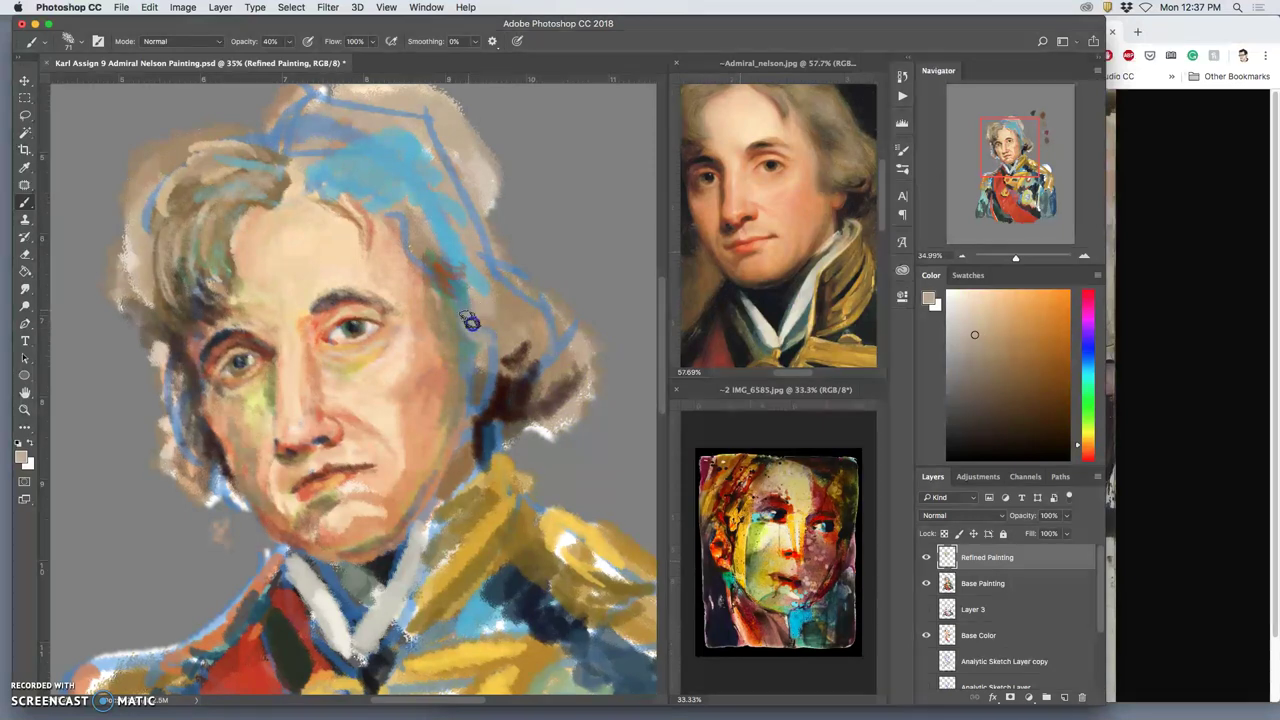
pyautogui.moveTo(465, 292); pyautogui.dragTo(459, 315)
pyautogui.moveTo(505, 337); pyautogui.dragTo(482, 363)
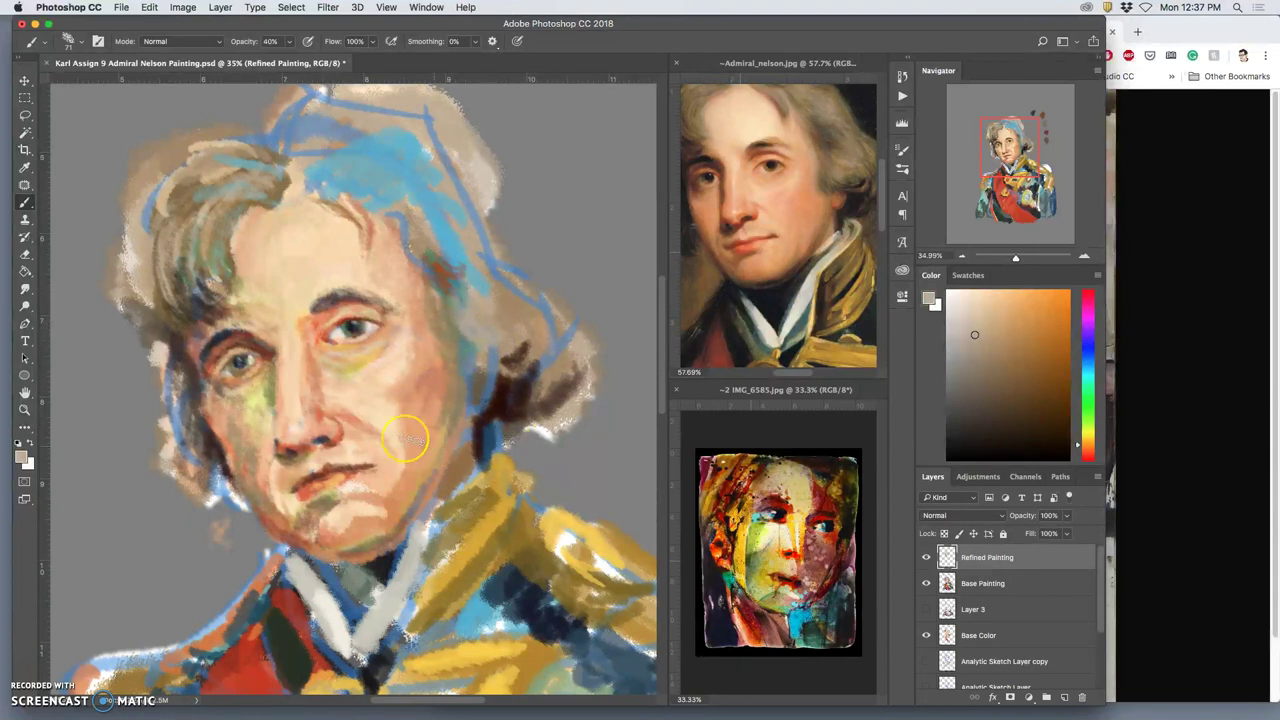
# Touch up the shadowed cheek's edge and darken the hair beside it with a sampled dark brown.
pyautogui.moveTo(227, 402)
pyautogui.mouseDown()
pyautogui.moveTo(203, 354)
pyautogui.moveTo(196, 377)
pyautogui.mouseUp()
pyautogui.keyDown('alt'); pyautogui.click(196, 377); pyautogui.keyUp('alt')
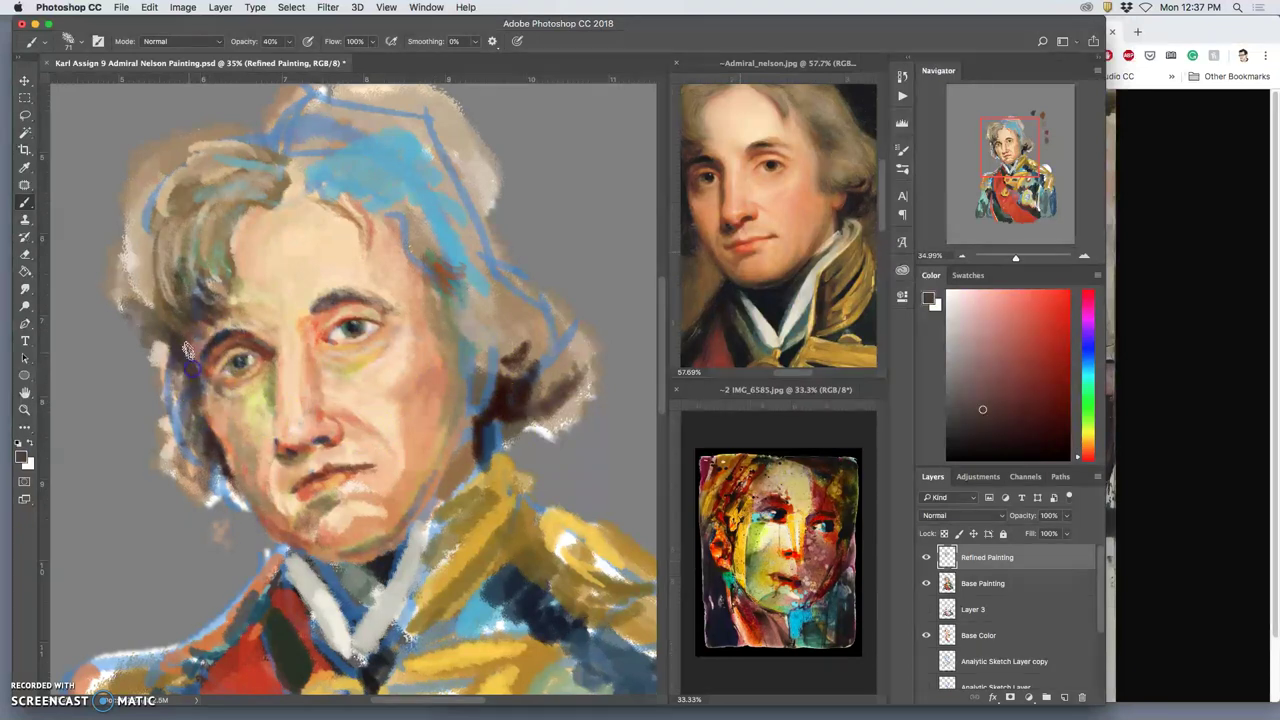
pyautogui.moveTo(200, 517)
pyautogui.mouseDown()
pyautogui.moveTo(211, 396)
pyautogui.moveTo(183, 372)
pyautogui.moveTo(196, 435)
pyautogui.moveTo(198, 386)
pyautogui.mouseUp()
# Sample a dark navy from the uniform and deepen the forelock, outer curls and side hair on the shadowed side.
pyautogui.keyDown('alt'); pyautogui.click(520, 598); pyautogui.keyUp('alt')
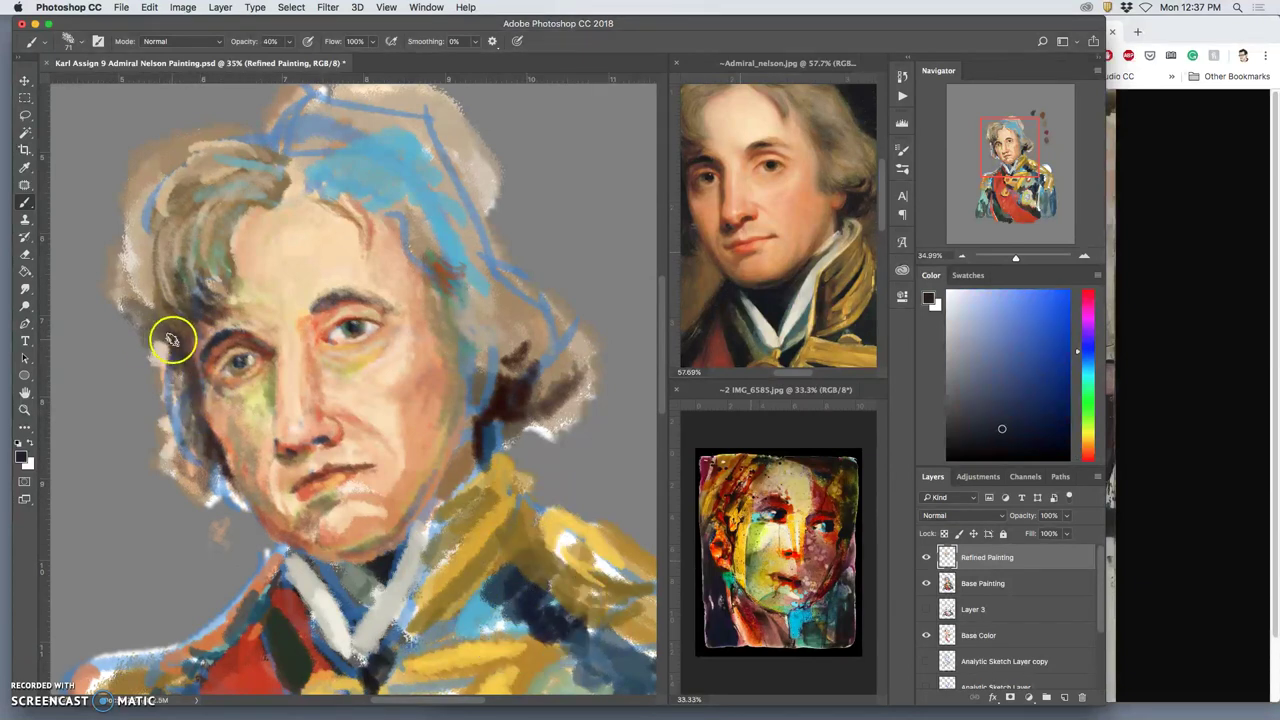
pyautogui.moveTo(202, 280)
pyautogui.mouseDown()
pyautogui.moveTo(212, 312)
pyautogui.moveTo(183, 331)
pyautogui.mouseUp()
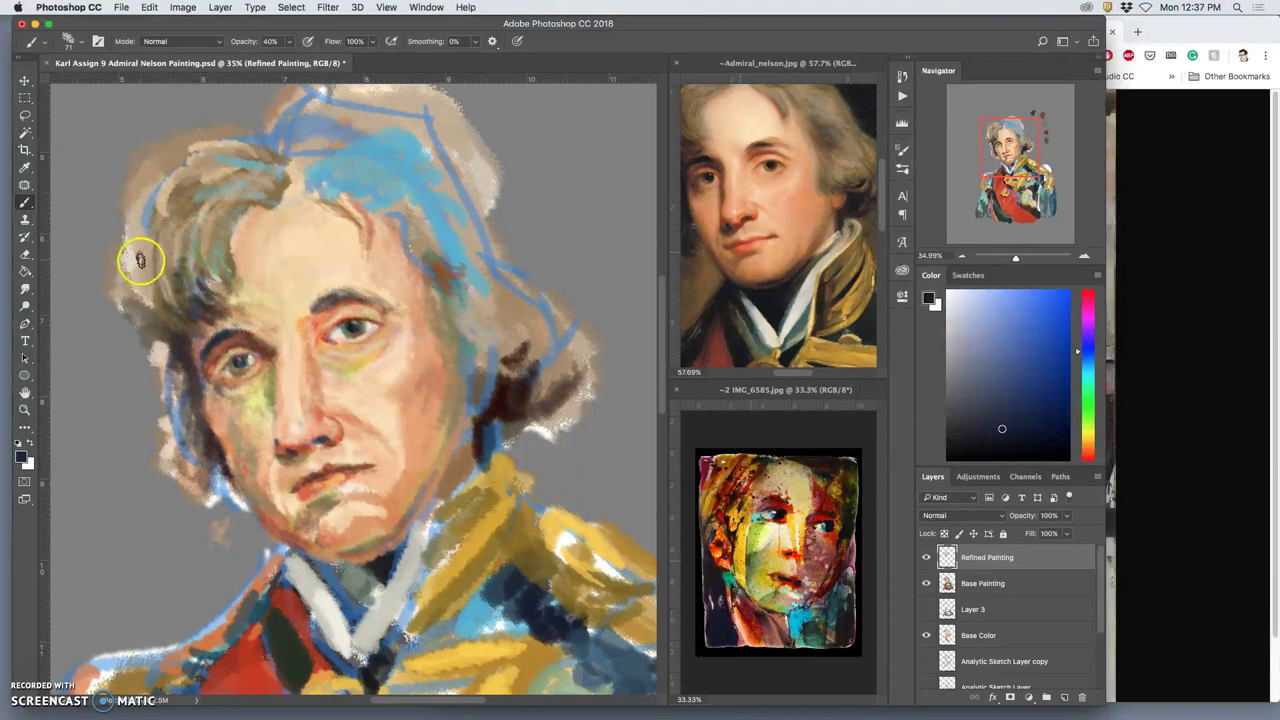
pyautogui.moveTo(140, 258)
pyautogui.mouseDown()
pyautogui.moveTo(157, 308)
pyautogui.moveTo(143, 282)
pyautogui.moveTo(173, 304)
pyautogui.moveTo(150, 268)
pyautogui.moveTo(183, 318)
pyautogui.moveTo(147, 297)
pyautogui.moveTo(138, 313)
pyautogui.moveTo(157, 334)
pyautogui.moveTo(133, 296)
pyautogui.moveTo(171, 352)
pyautogui.moveTo(125, 265)
pyautogui.mouseUp()
pyautogui.moveTo(165, 354); pyautogui.dragTo(166, 392)
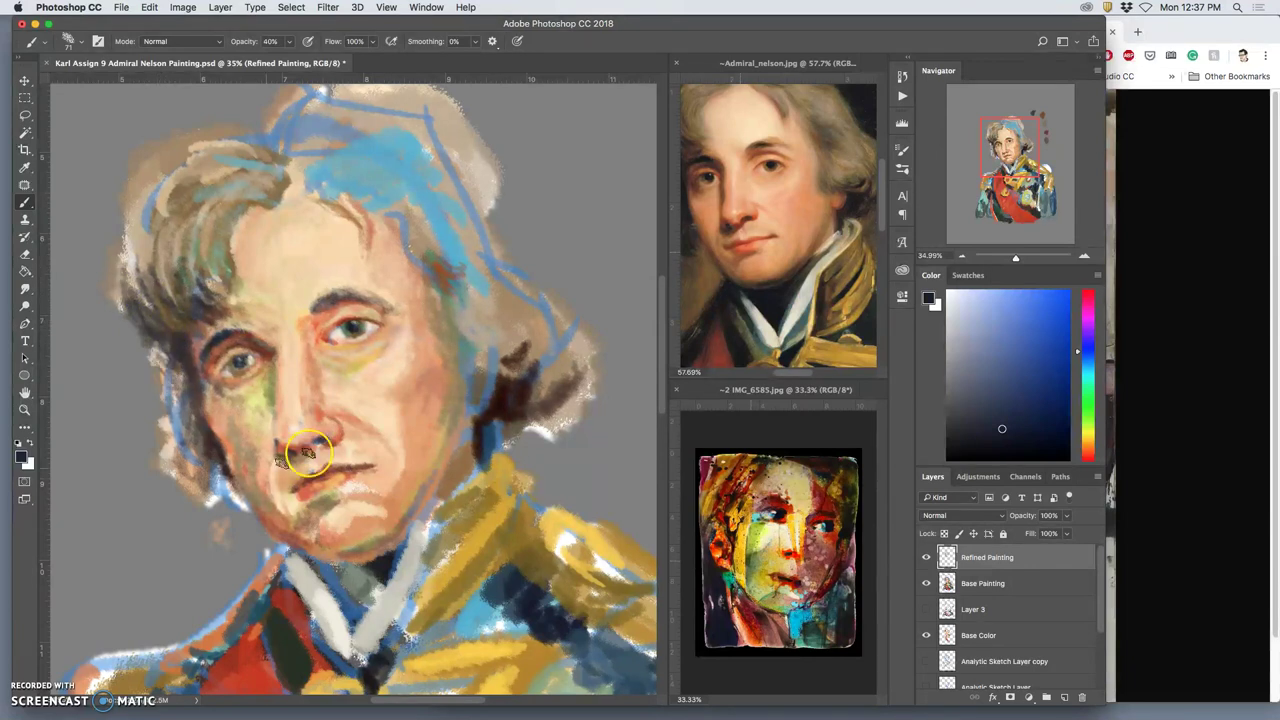
# Add pale teal strokes sampled from the IMG_6585 reference to the lower curls and golden yellow along the hair's outer edge on the lit side.
pyautogui.keyDown('alt'); pyautogui.click(731, 495); pyautogui.keyUp('alt')
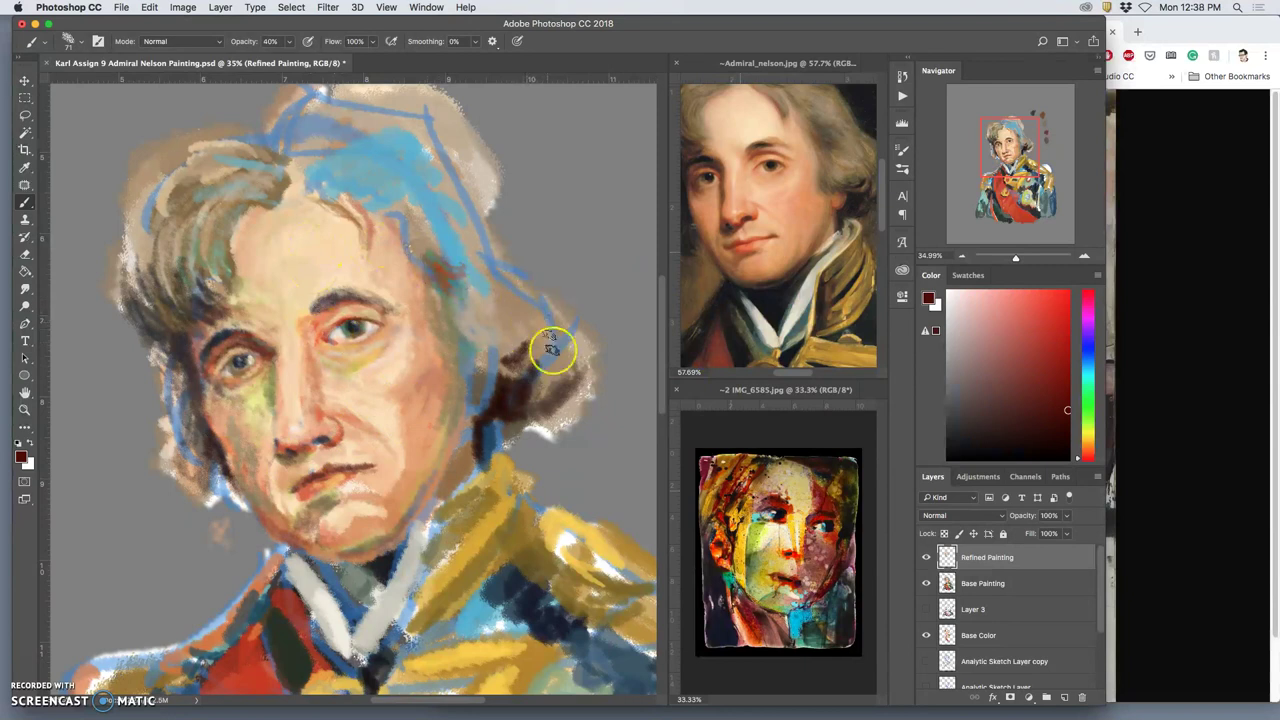
pyautogui.keyDown('alt'); pyautogui.click(760, 510); pyautogui.keyUp('alt')
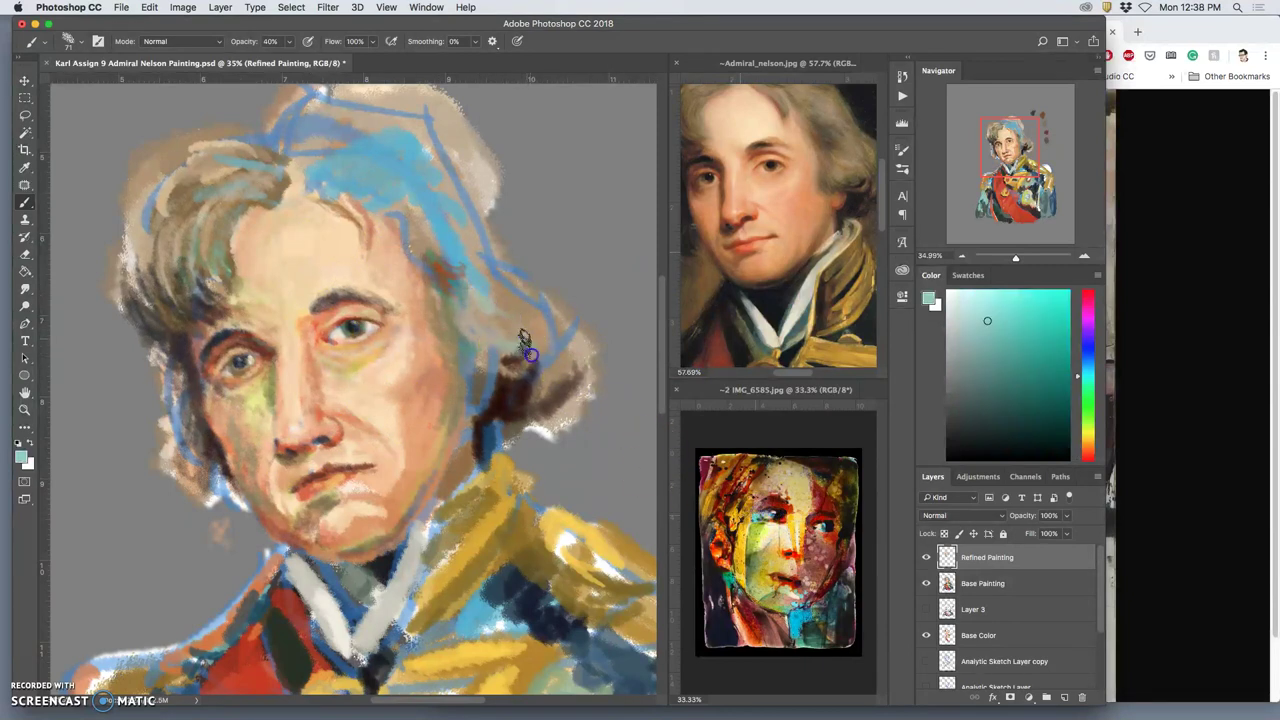
pyautogui.moveTo(530, 368); pyautogui.dragTo(544, 320)
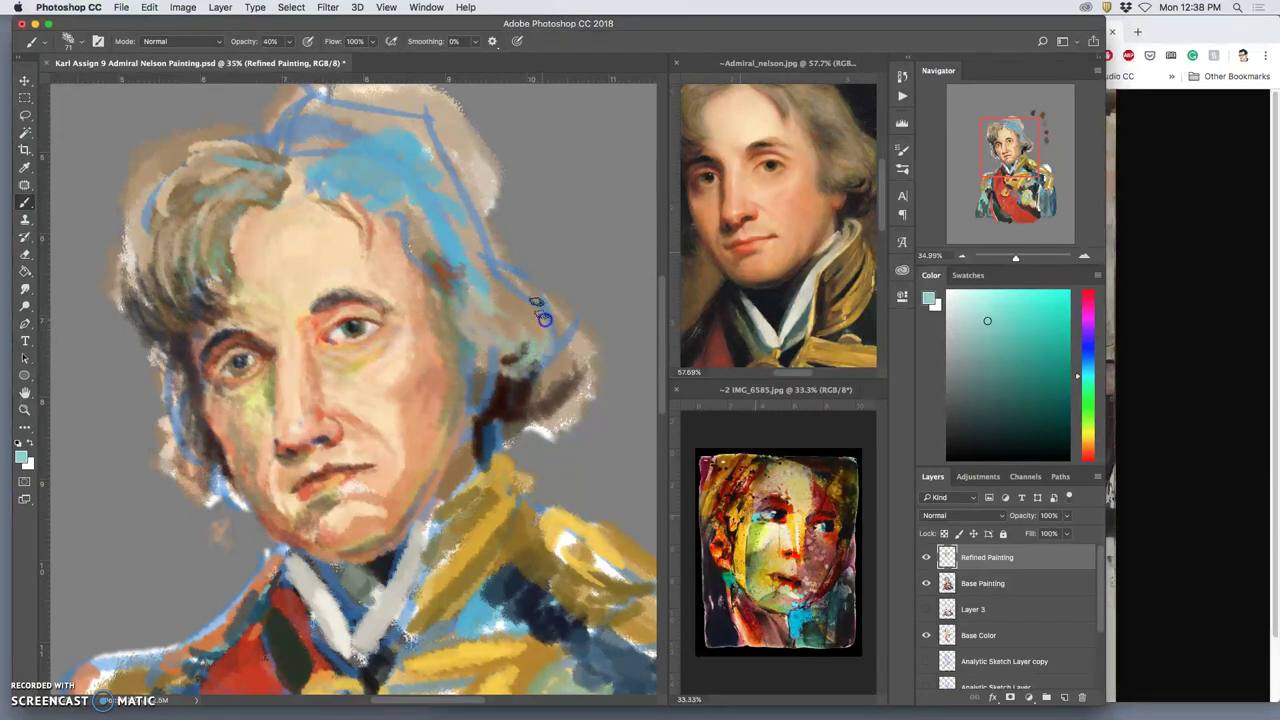
pyautogui.keyDown('alt'); pyautogui.click(348, 371); pyautogui.keyUp('alt')
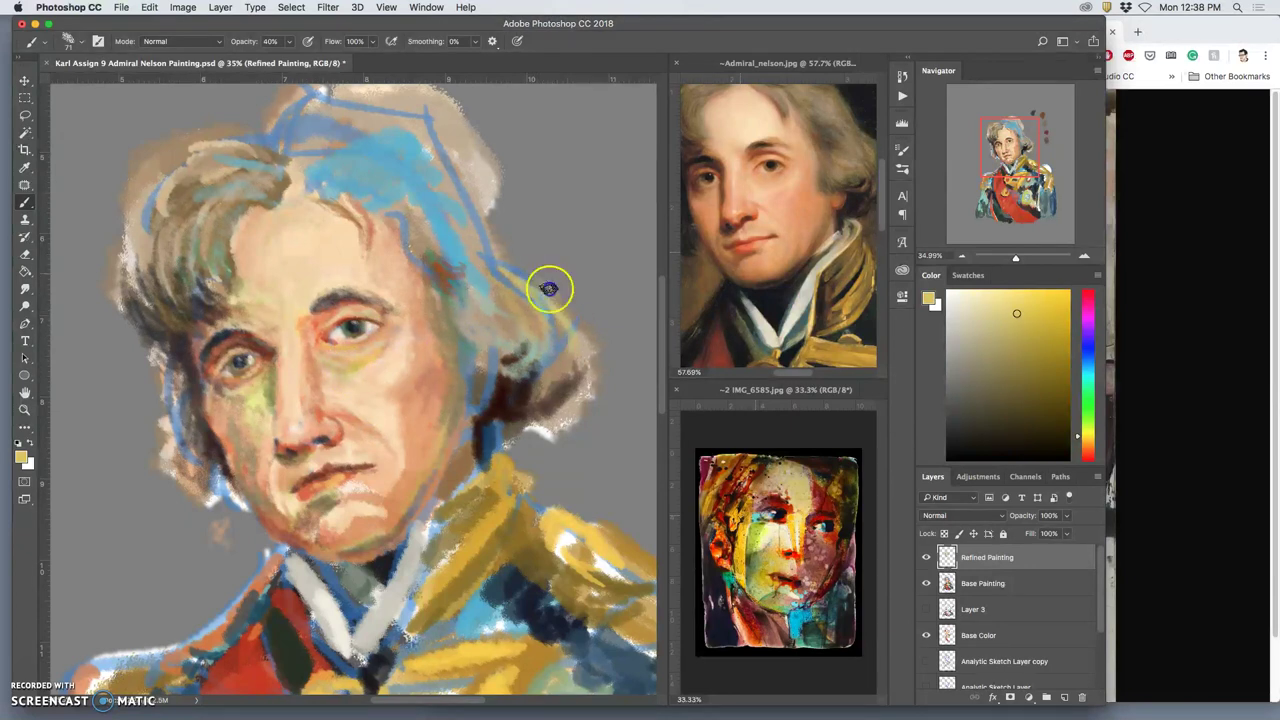
pyautogui.moveTo(549, 289)
pyautogui.mouseDown()
pyautogui.moveTo(540, 266)
pyautogui.moveTo(491, 240)
pyautogui.moveTo(503, 225)
pyautogui.moveTo(523, 234)
pyautogui.moveTo(480, 205)
pyautogui.moveTo(471, 149)
pyautogui.moveTo(474, 160)
pyautogui.mouseUp()
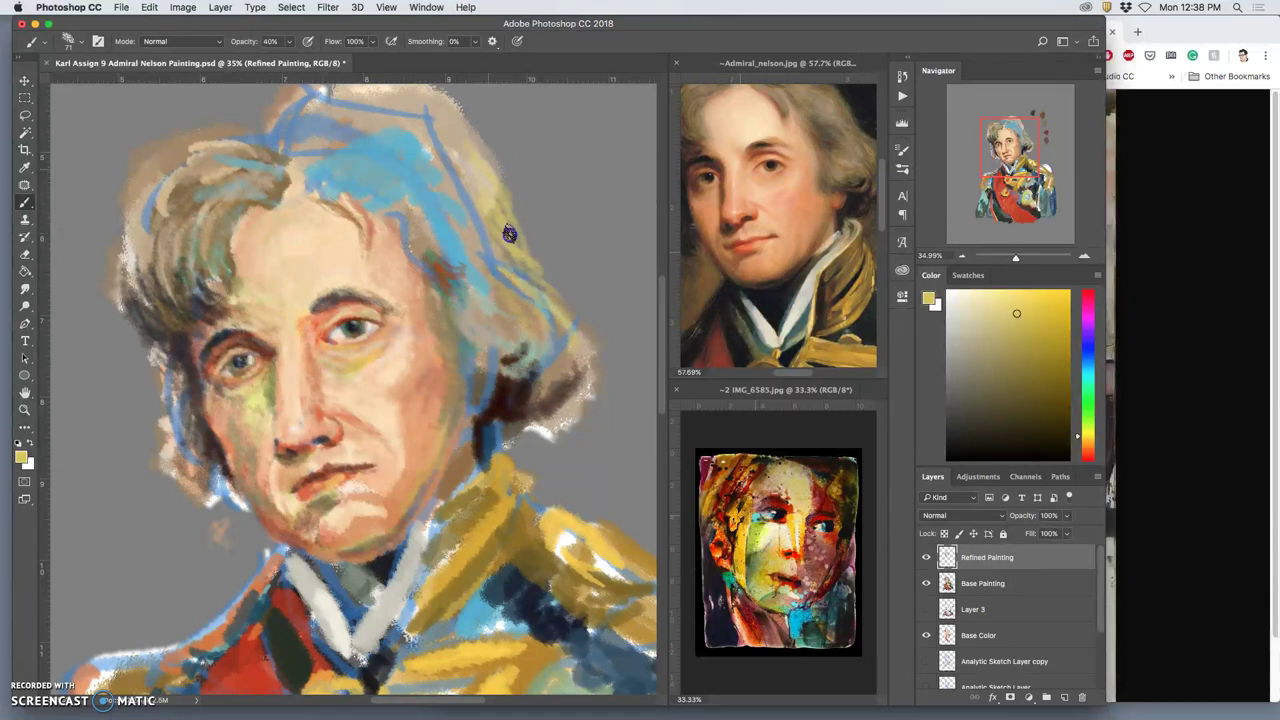
# Sample a grayish beige from the hair and paint it over the blue sketch line in the upper hair on the lit side.
pyautogui.keyDown('alt'); pyautogui.click(452, 130); pyautogui.keyUp('alt')
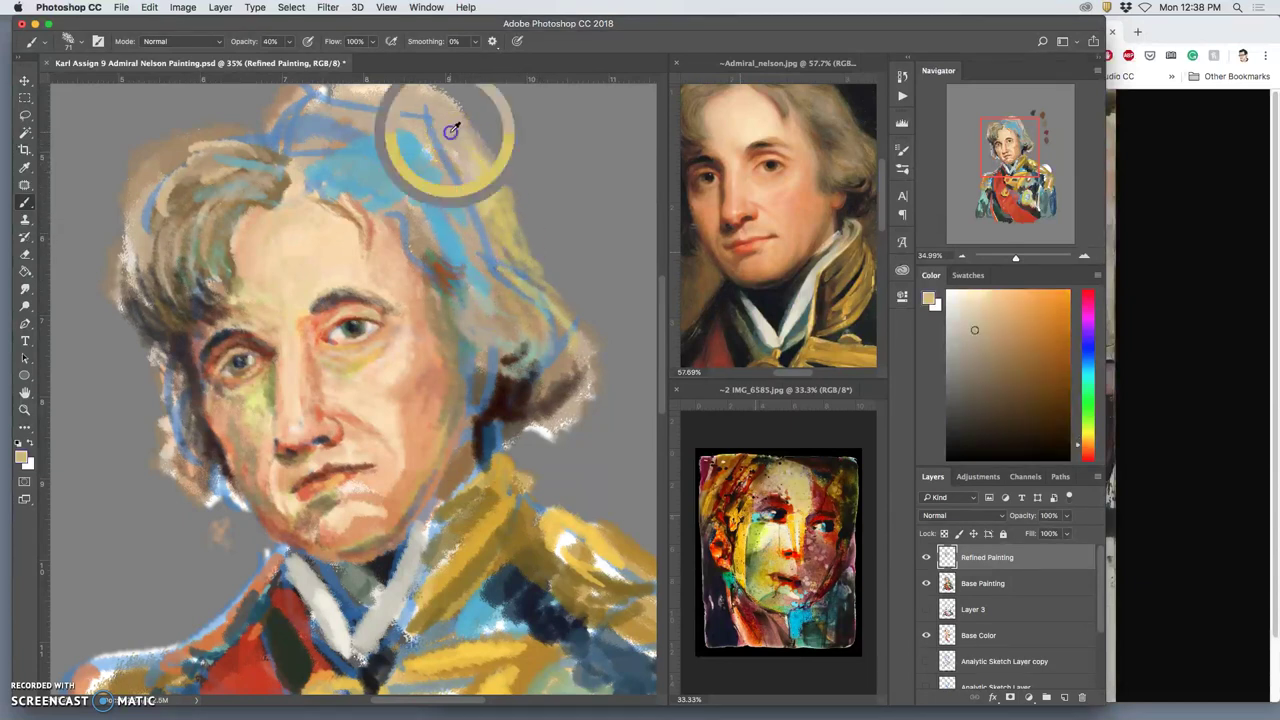
pyautogui.click(456, 153)
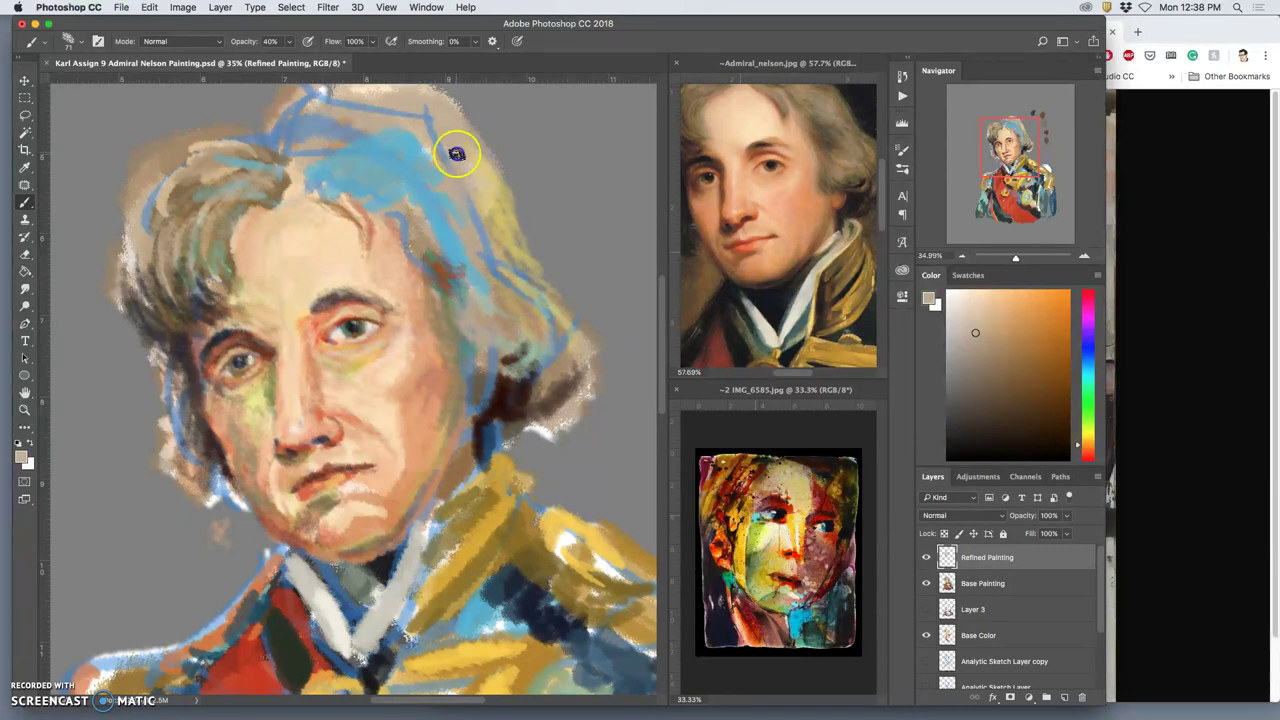
pyautogui.click(444, 135)
pyautogui.click(451, 174)
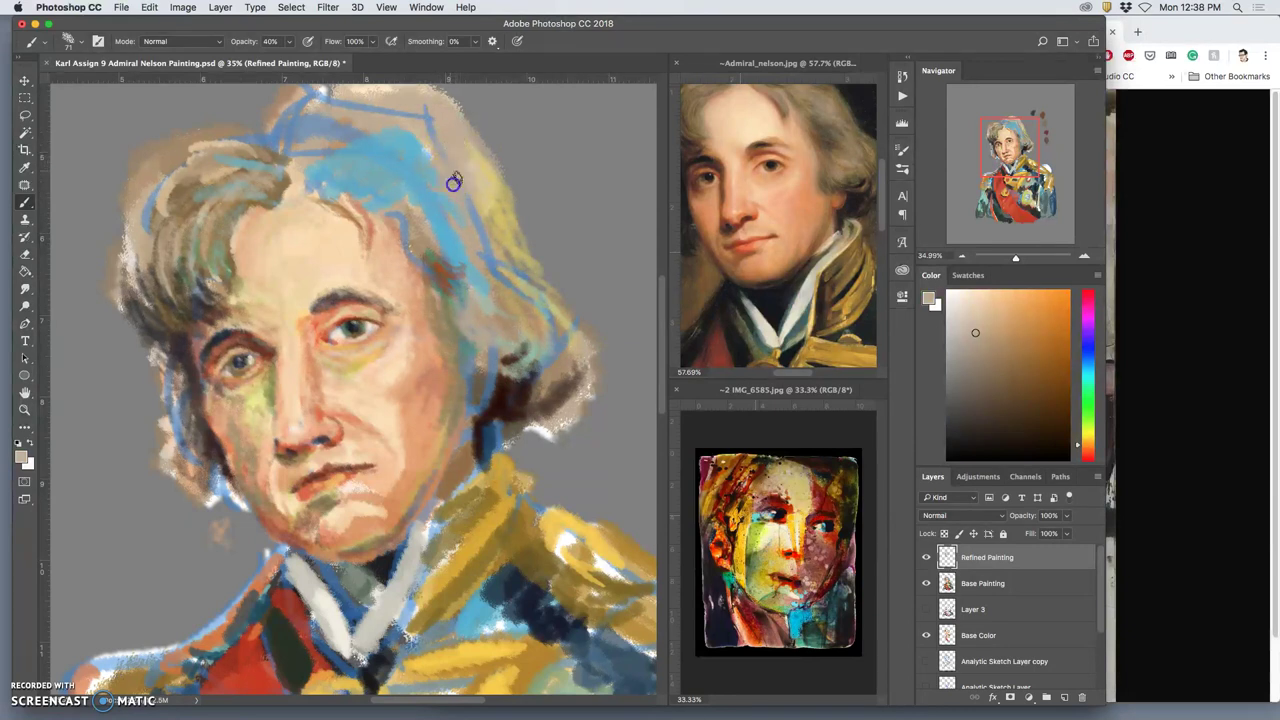
pyautogui.click(474, 170)
pyautogui.moveTo(481, 234)
pyautogui.mouseDown()
pyautogui.moveTo(489, 206)
pyautogui.moveTo(475, 238)
pyautogui.mouseUp()
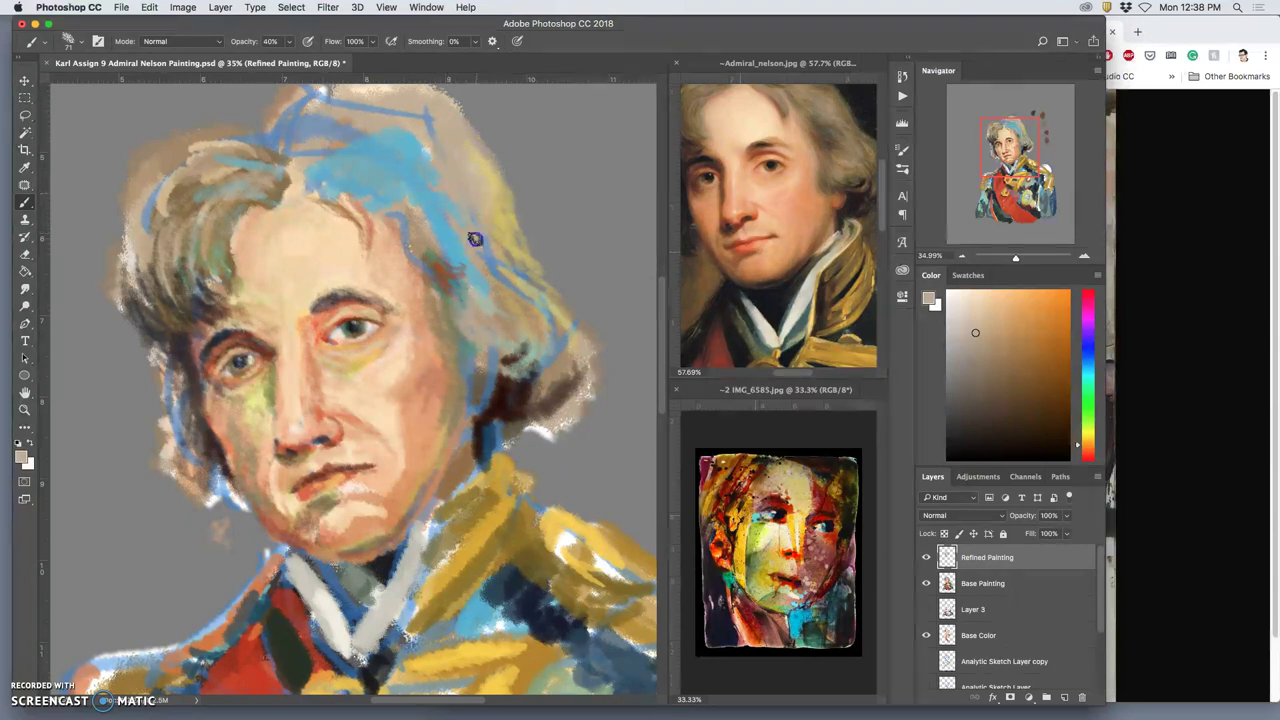
# Sample a light cream from the Admiral_nelson reference's forehead and brush highlights through the lit side's hair and along the forehead hairline.
pyautogui.keyDown('alt'); pyautogui.click(751, 128); pyautogui.keyUp('alt')
pyautogui.click(571, 177)
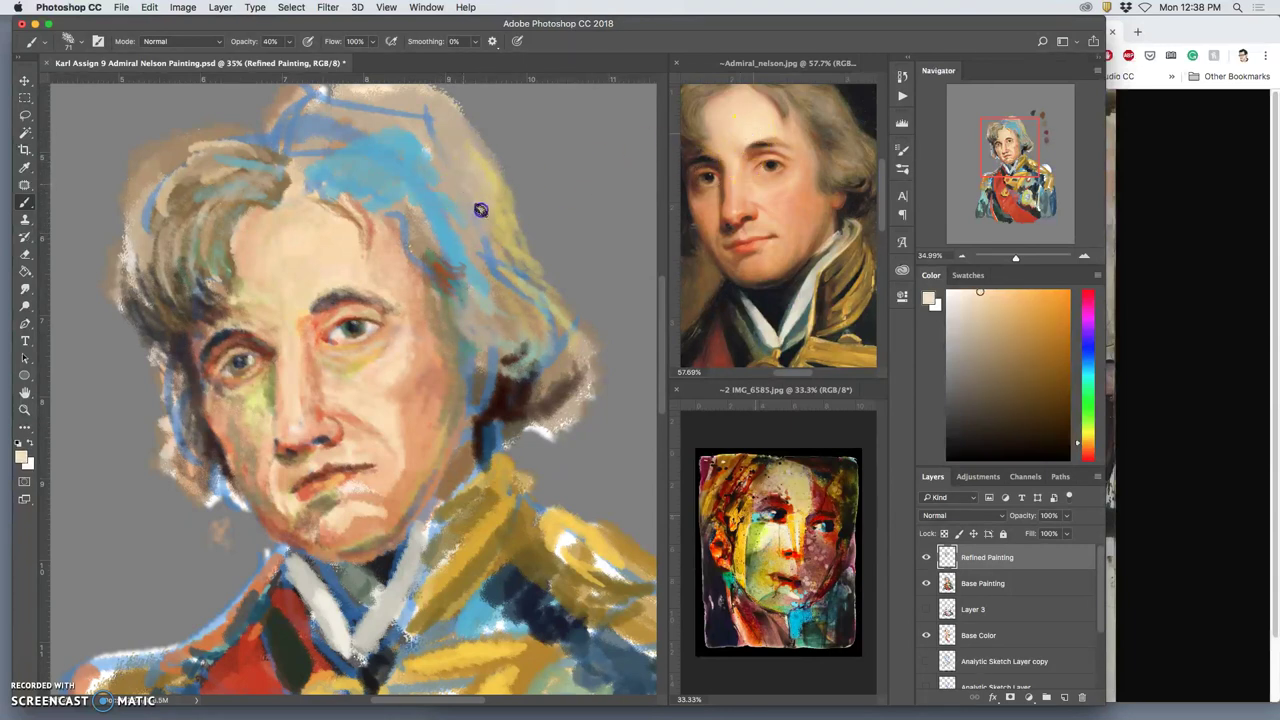
pyautogui.click(449, 135)
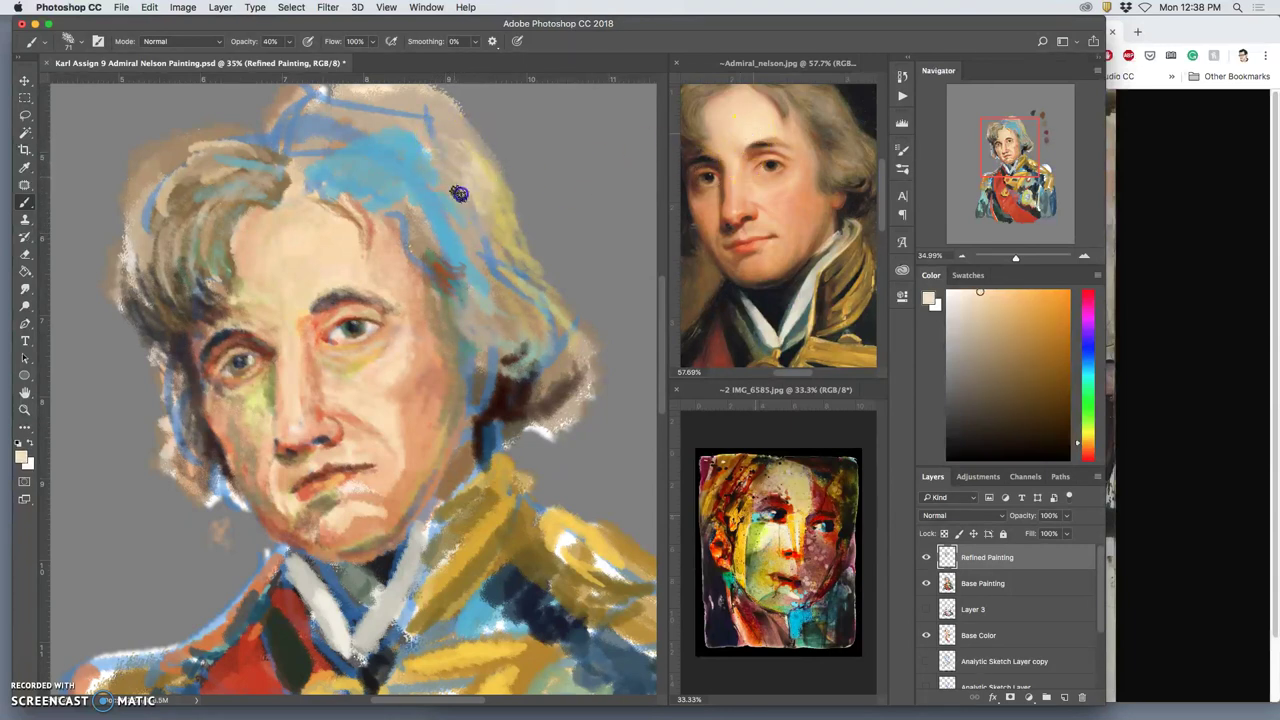
pyautogui.click(426, 188)
pyautogui.click(452, 221)
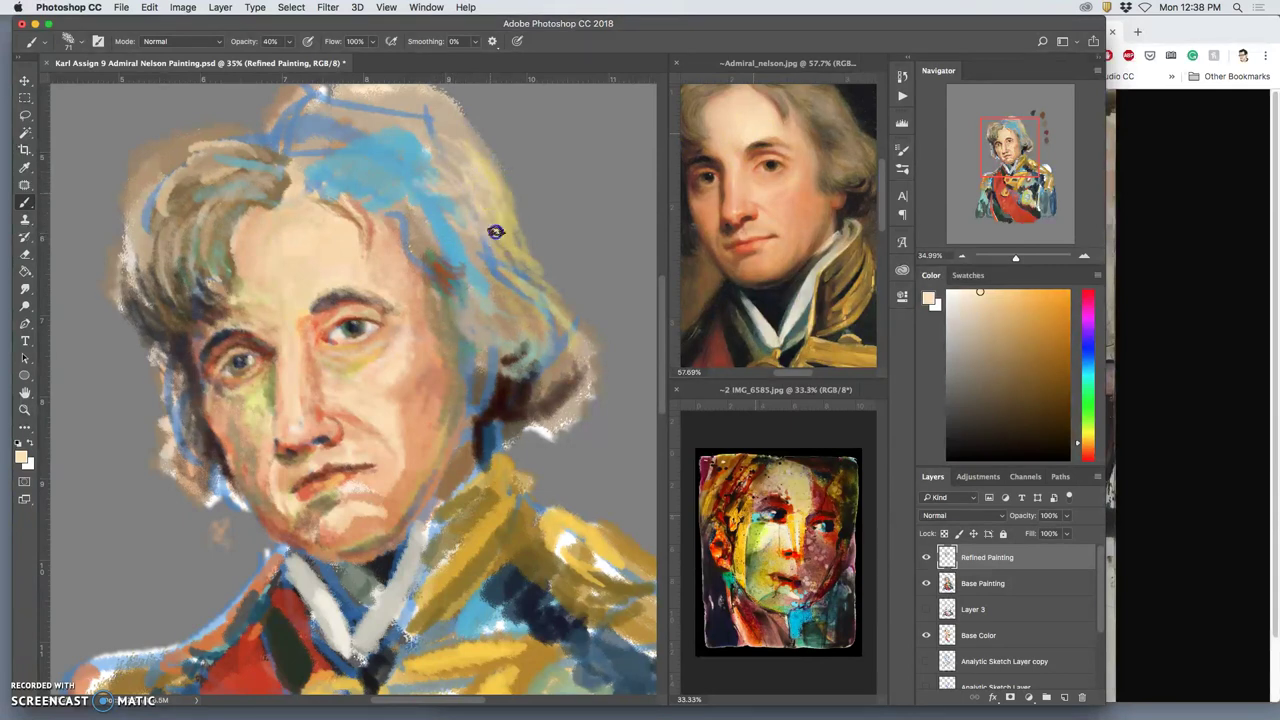
pyautogui.click(492, 280)
pyautogui.moveTo(449, 312); pyautogui.dragTo(431, 294)
pyautogui.moveTo(379, 181)
pyautogui.mouseDown()
pyautogui.moveTo(394, 160)
pyautogui.moveTo(323, 164)
pyautogui.mouseUp()
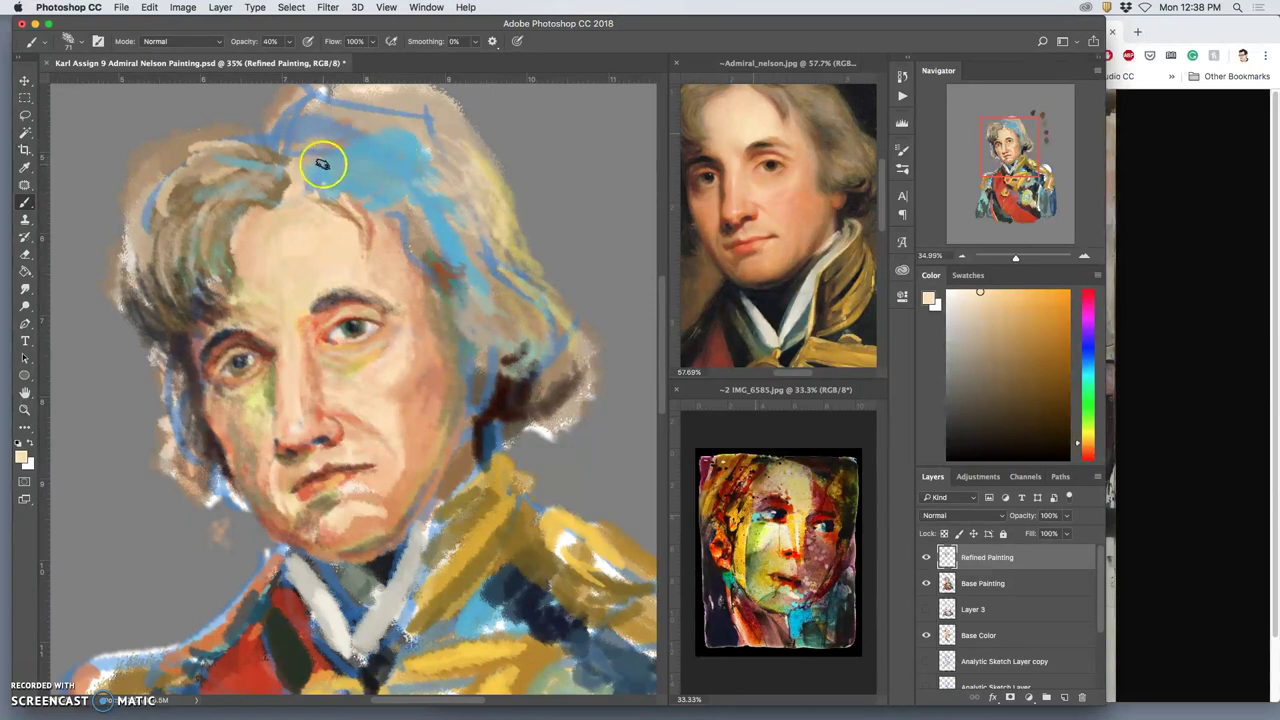
pyautogui.click(304, 172)
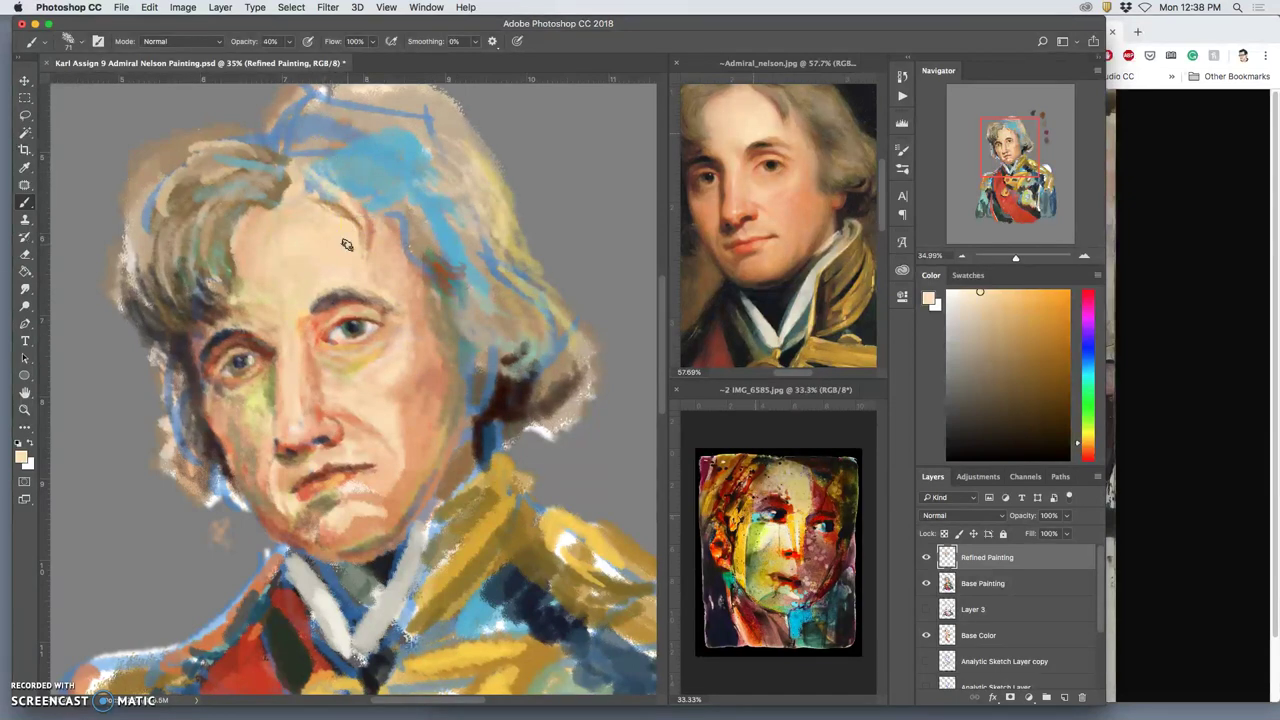
# Shape the curl above the lit side's dark lower hair with sampled tan, near-black and warm gray strokes.
pyautogui.keyDown('alt'); pyautogui.click(500, 330); pyautogui.keyUp('alt')
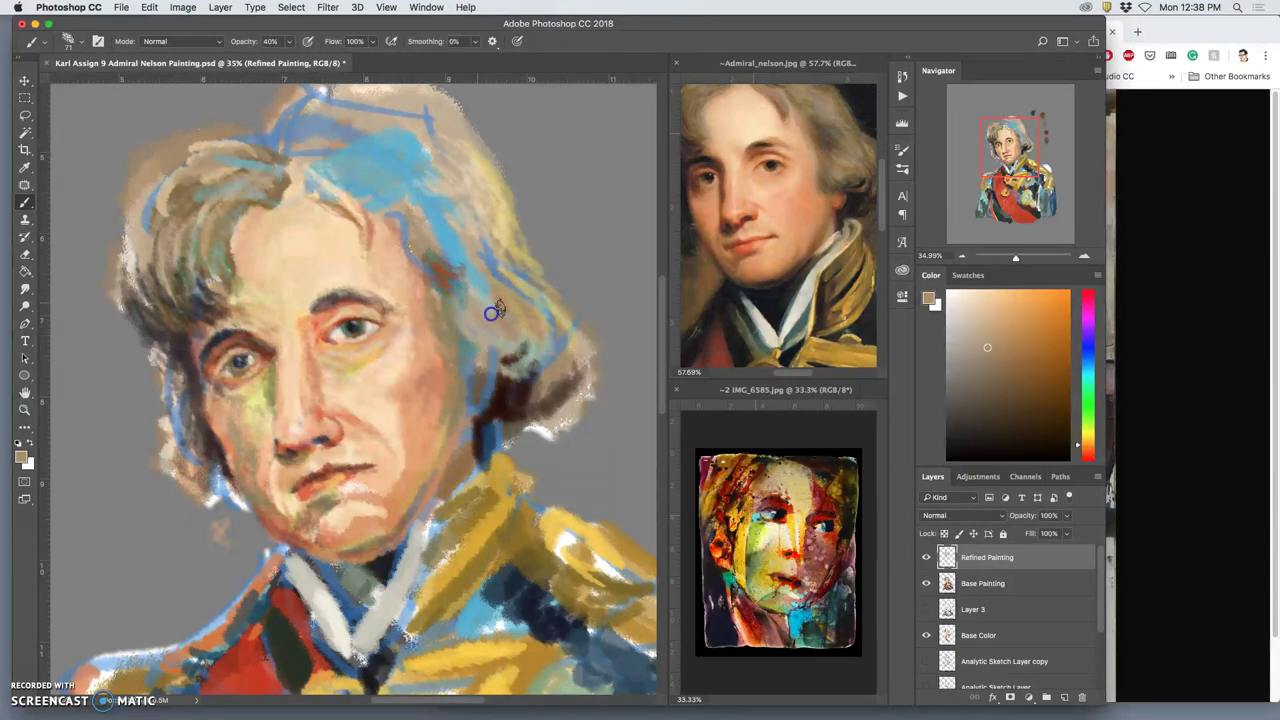
pyautogui.keyDown('alt'); pyautogui.click(531, 372); pyautogui.keyUp('alt')
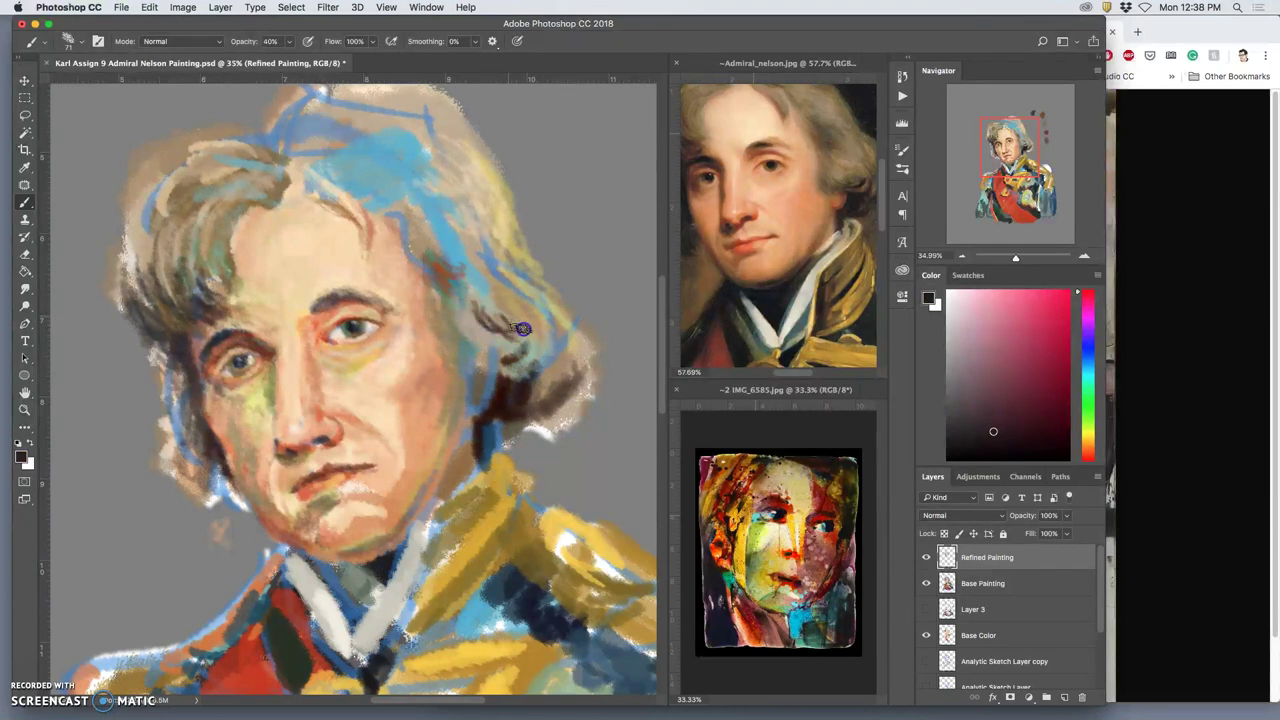
pyautogui.keyDown('alt'); pyautogui.click(524, 311); pyautogui.keyUp('alt')
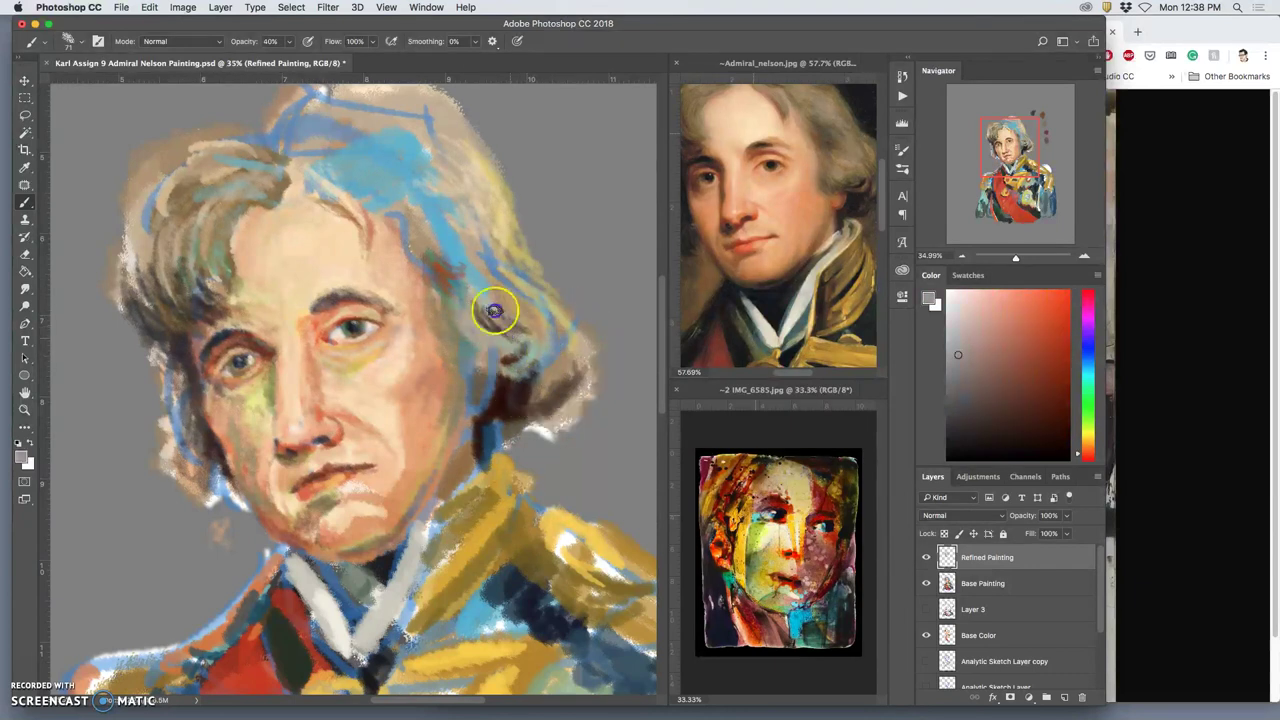
pyautogui.moveTo(463, 296); pyautogui.dragTo(520, 330)
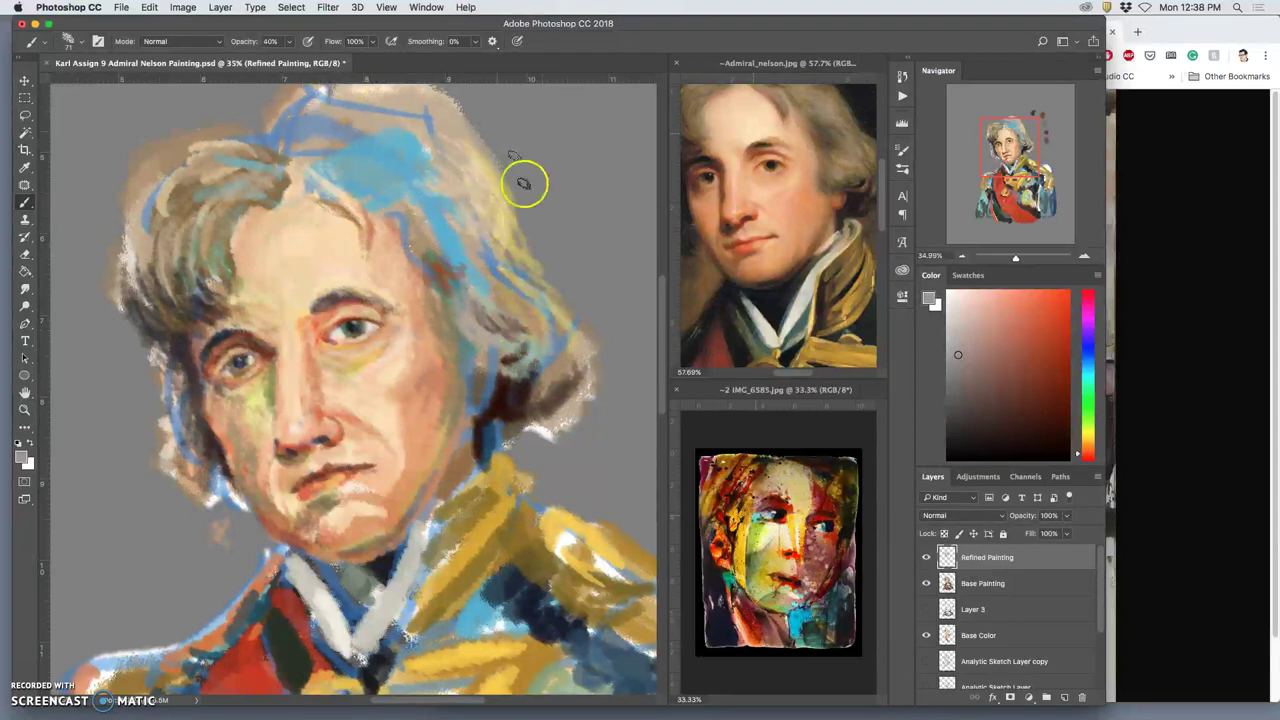
pyautogui.keyDown('alt'); pyautogui.click(490, 305); pyautogui.keyUp('alt')
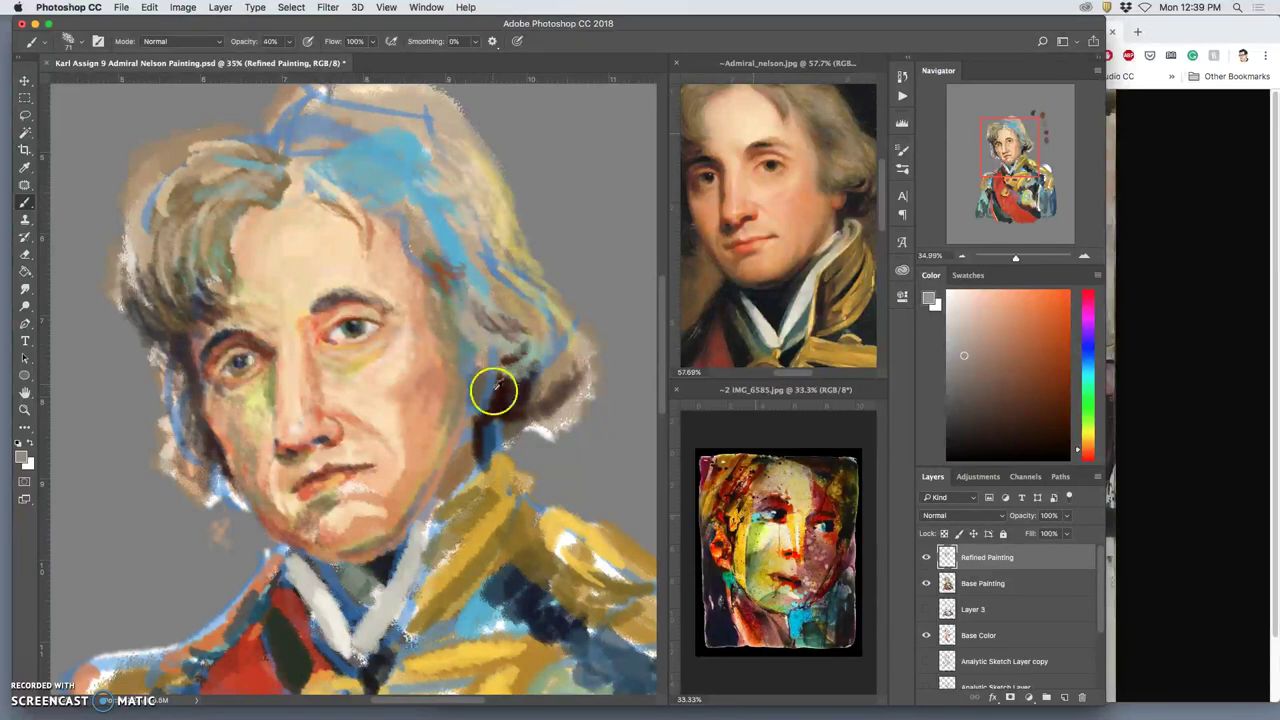
# Sample a near-black from the lower curls and paint dark strands through the blue hair above and beside the lit temple.
pyautogui.keyDown('alt'); pyautogui.click(493, 390); pyautogui.keyUp('alt')
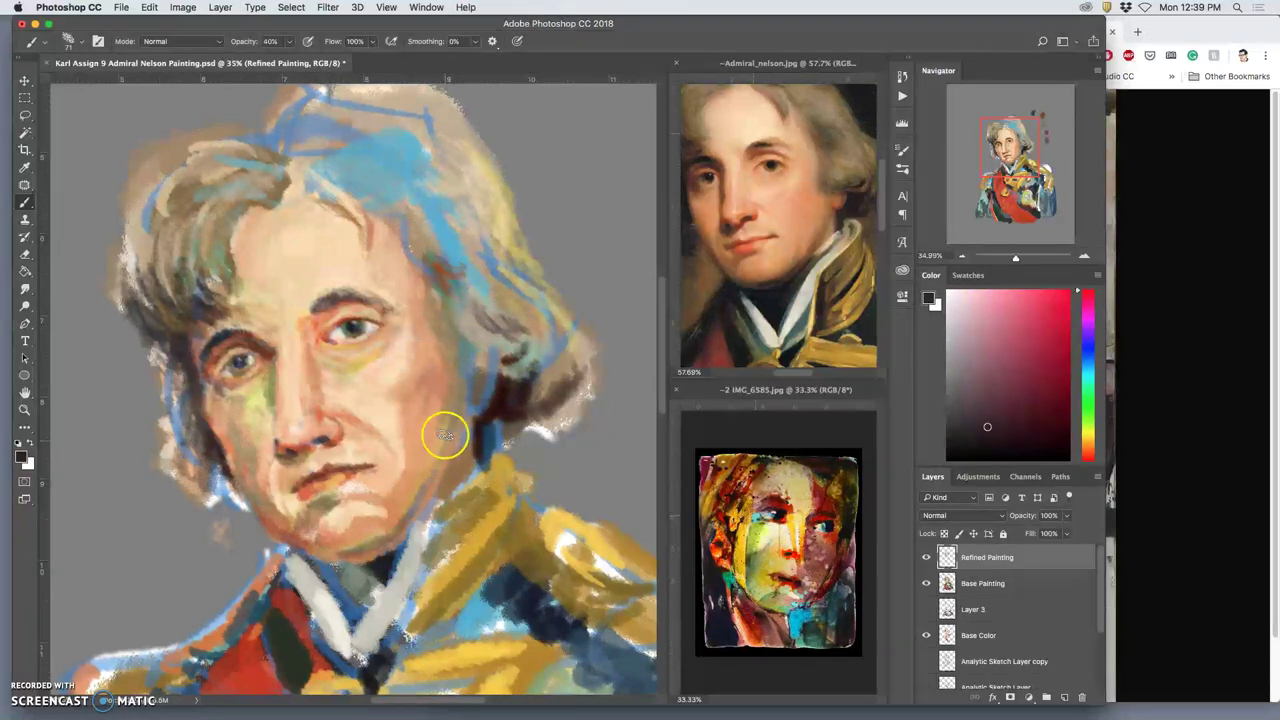
pyautogui.moveTo(379, 151)
pyautogui.mouseDown()
pyautogui.moveTo(366, 157)
pyautogui.moveTo(376, 167)
pyautogui.mouseUp()
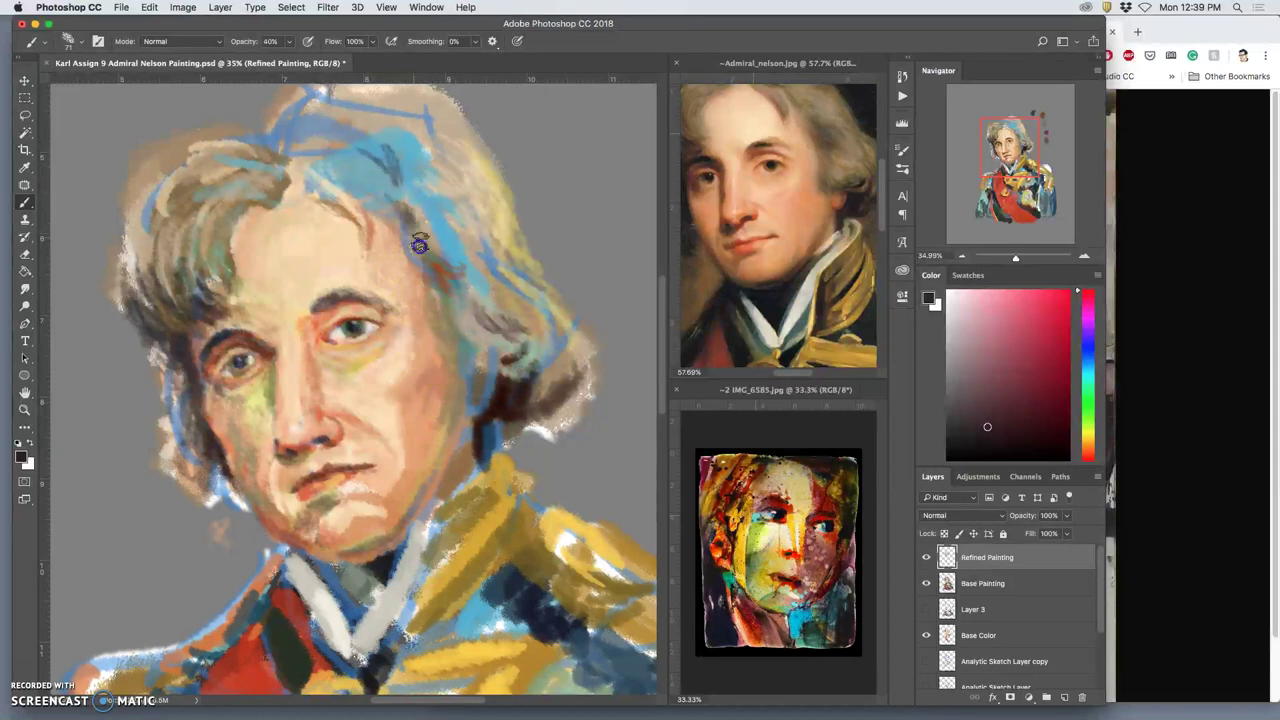
pyautogui.moveTo(463, 249); pyautogui.dragTo(468, 260)
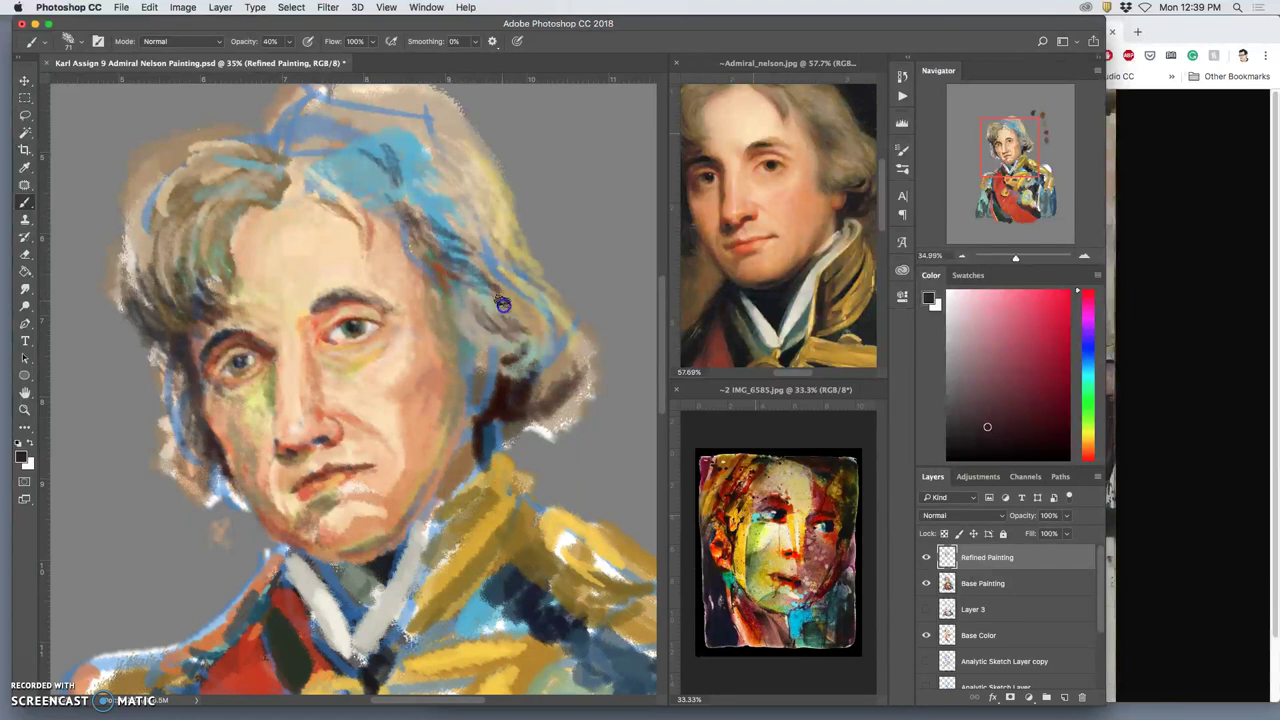
# Compare the whole portrait with the Refined Painting, Base Color and Base Painting layers each hidden and shown again.
pyautogui.click(926, 558)
pyautogui.click(926, 558)
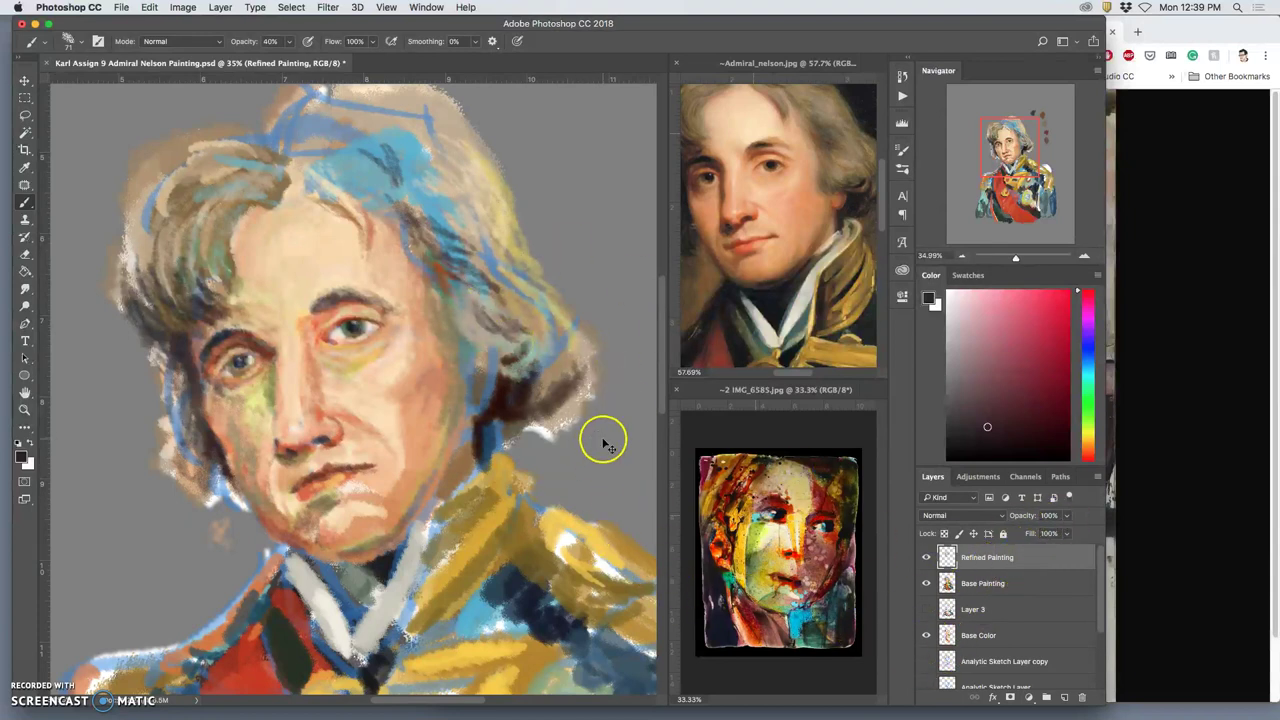
pyautogui.scroll(-5, 603, 443)
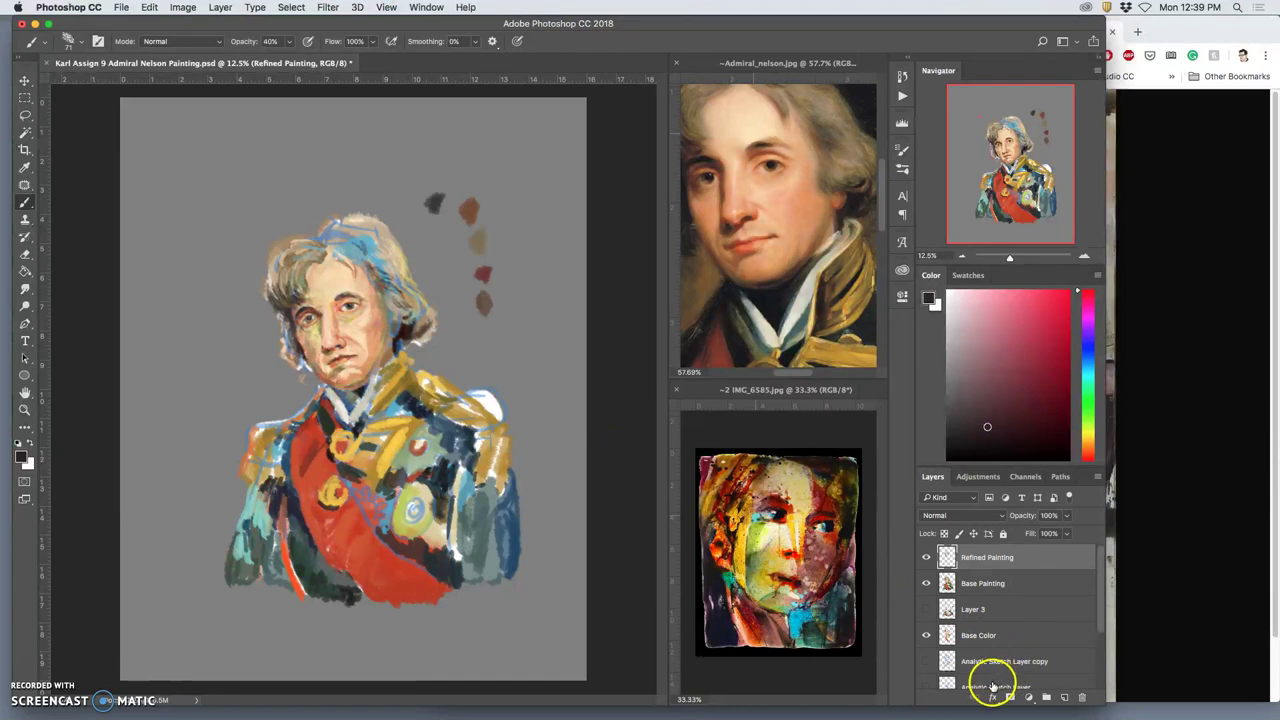
pyautogui.click(928, 636)
pyautogui.click(928, 635)
pyautogui.click(926, 584)
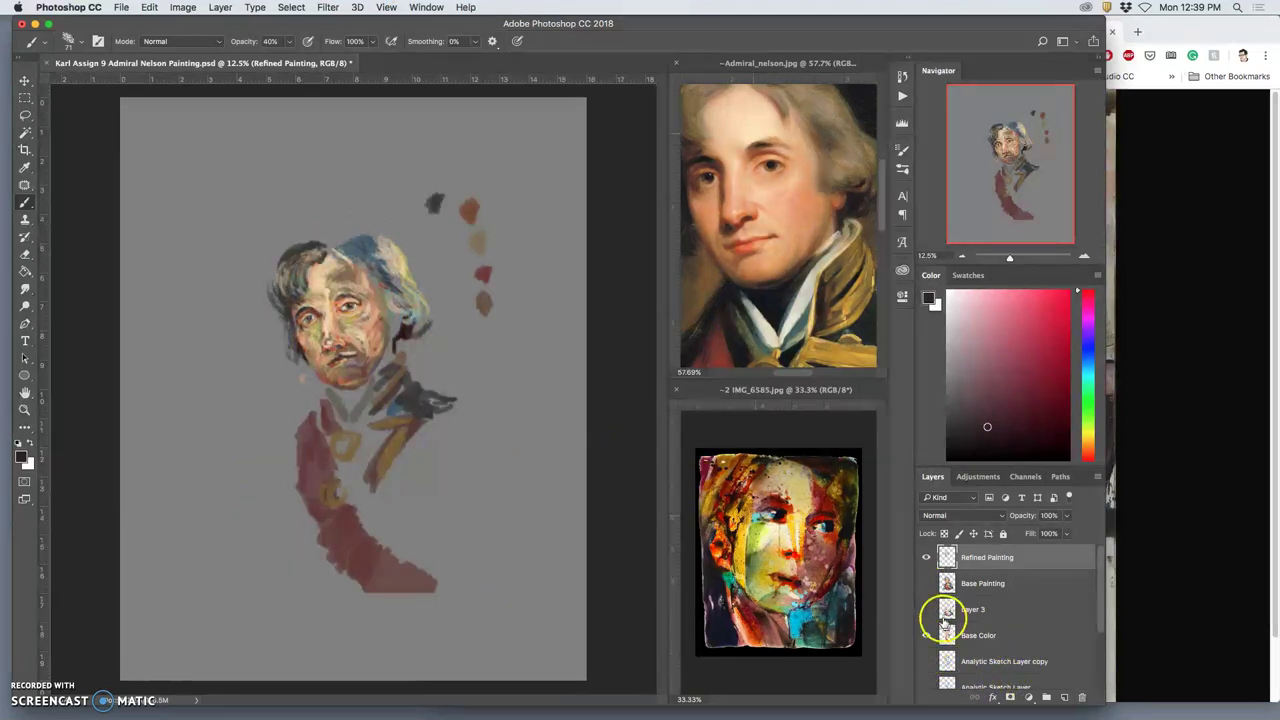
pyautogui.click(926, 583)
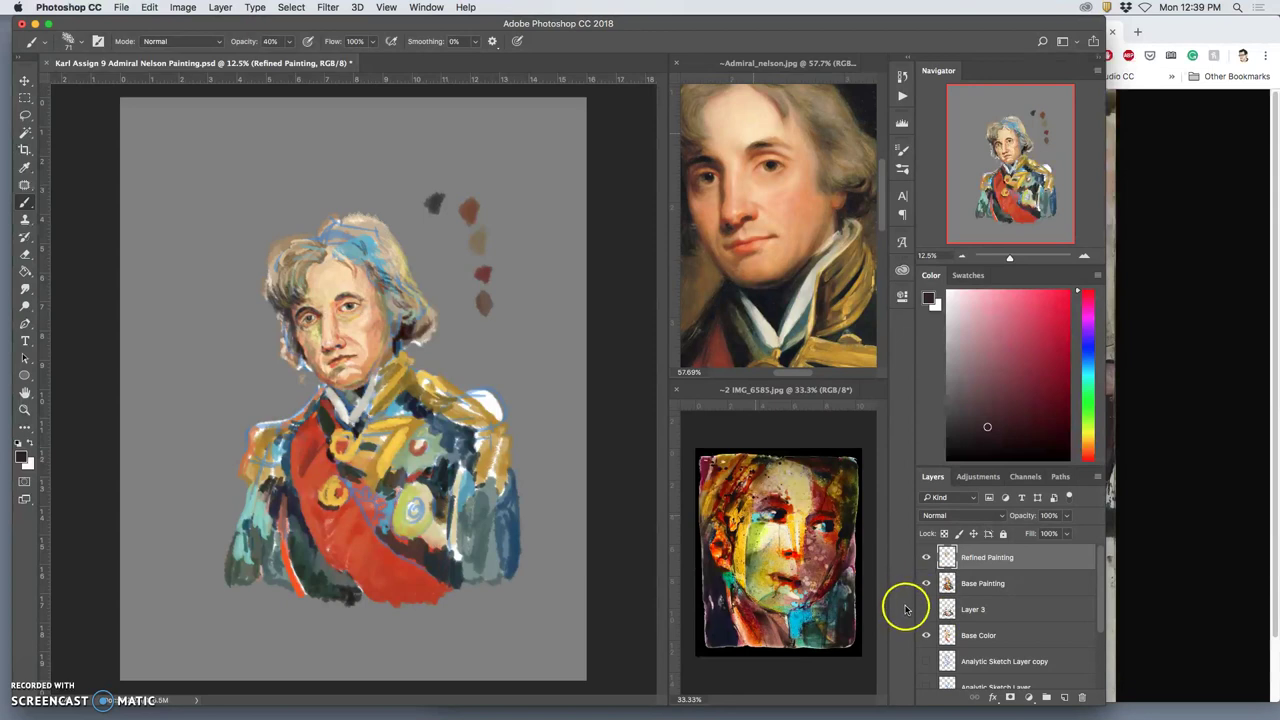
# Return to the portrait's head and sample a dark red from the IMG_6585 reference for painting.
pyautogui.press('super+equal')
pyautogui.press('super+equal')
pyautogui.scroll(5, 414, 394)
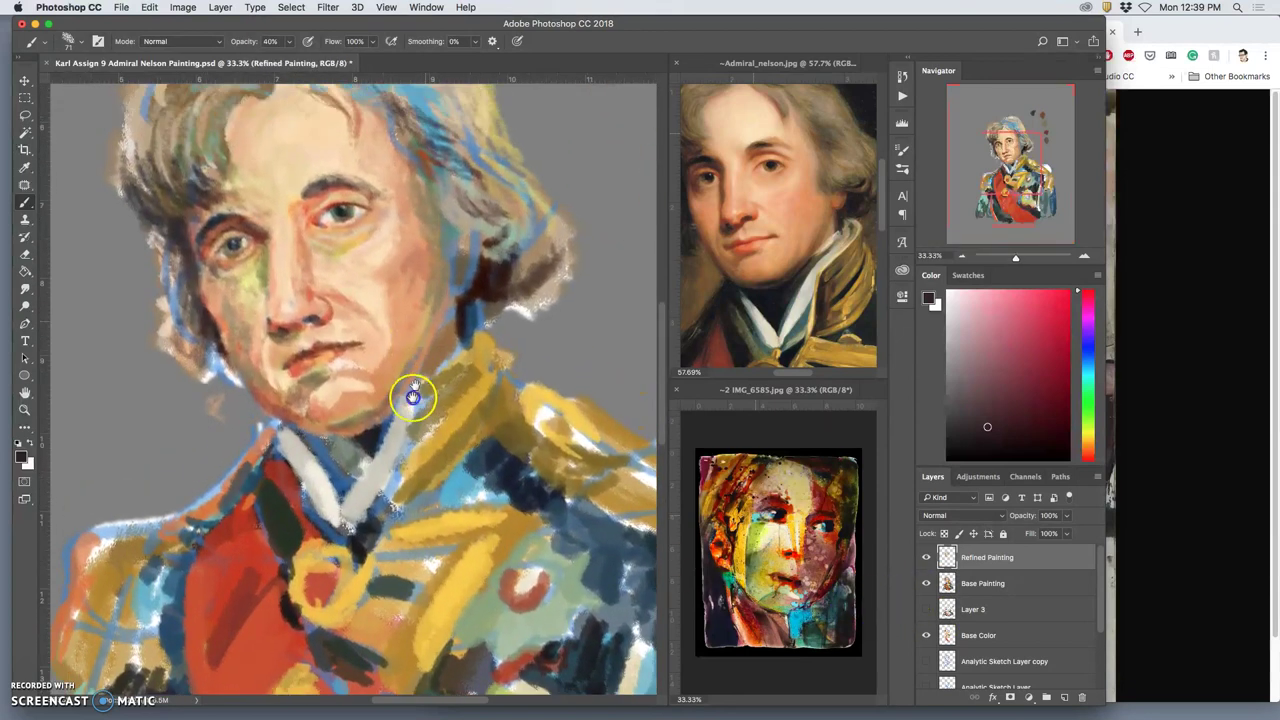
pyautogui.moveTo(393, 355); pyautogui.dragTo(409, 387)
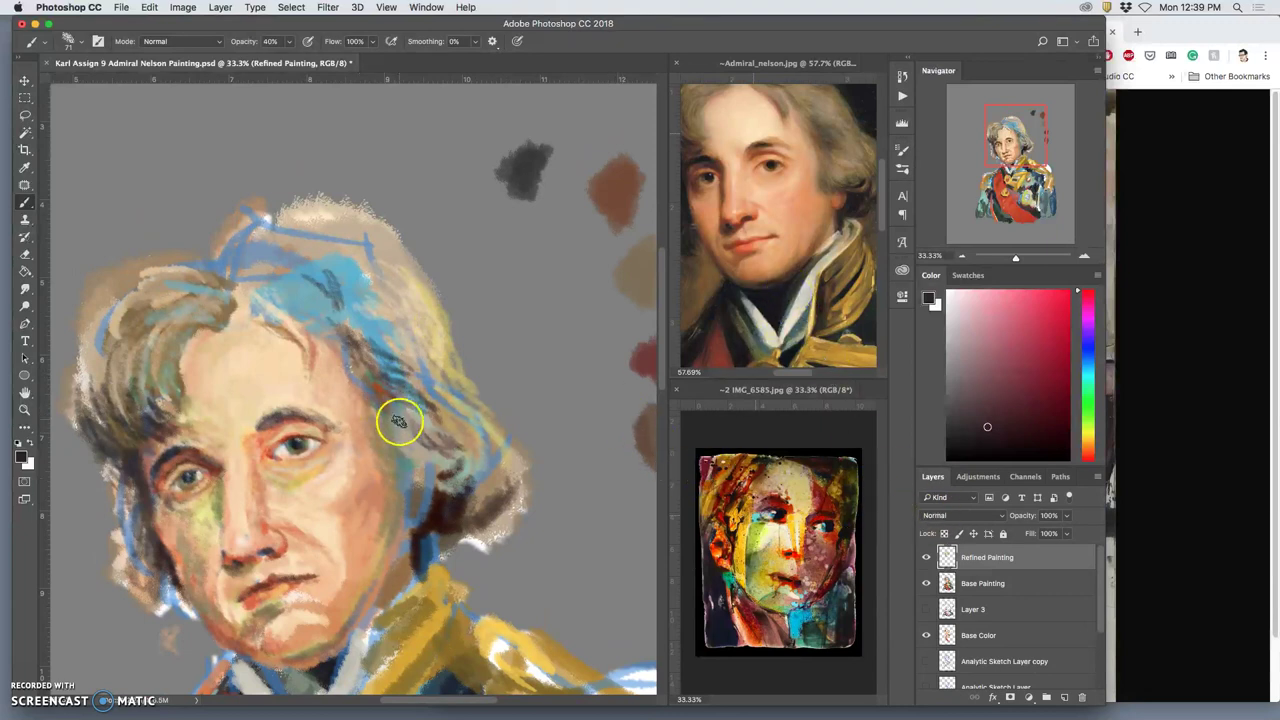
pyautogui.keyDown('alt'); pyautogui.click(822, 509); pyautogui.keyUp('alt')
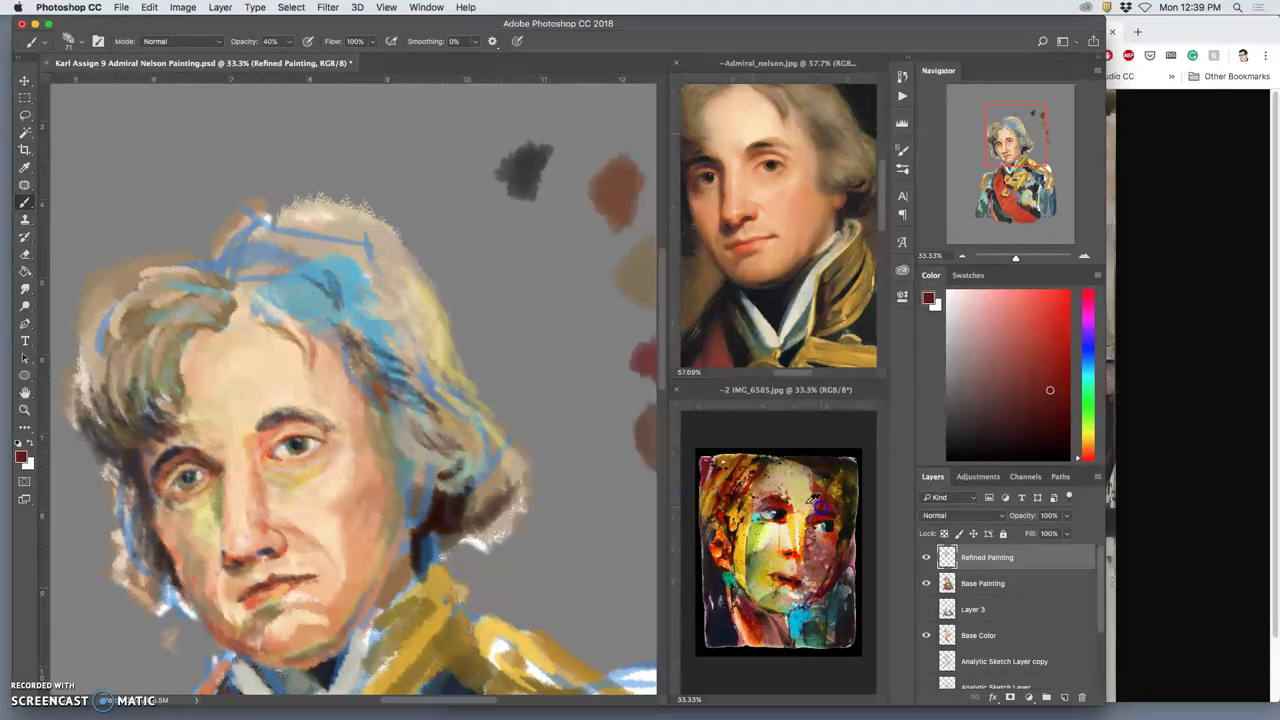